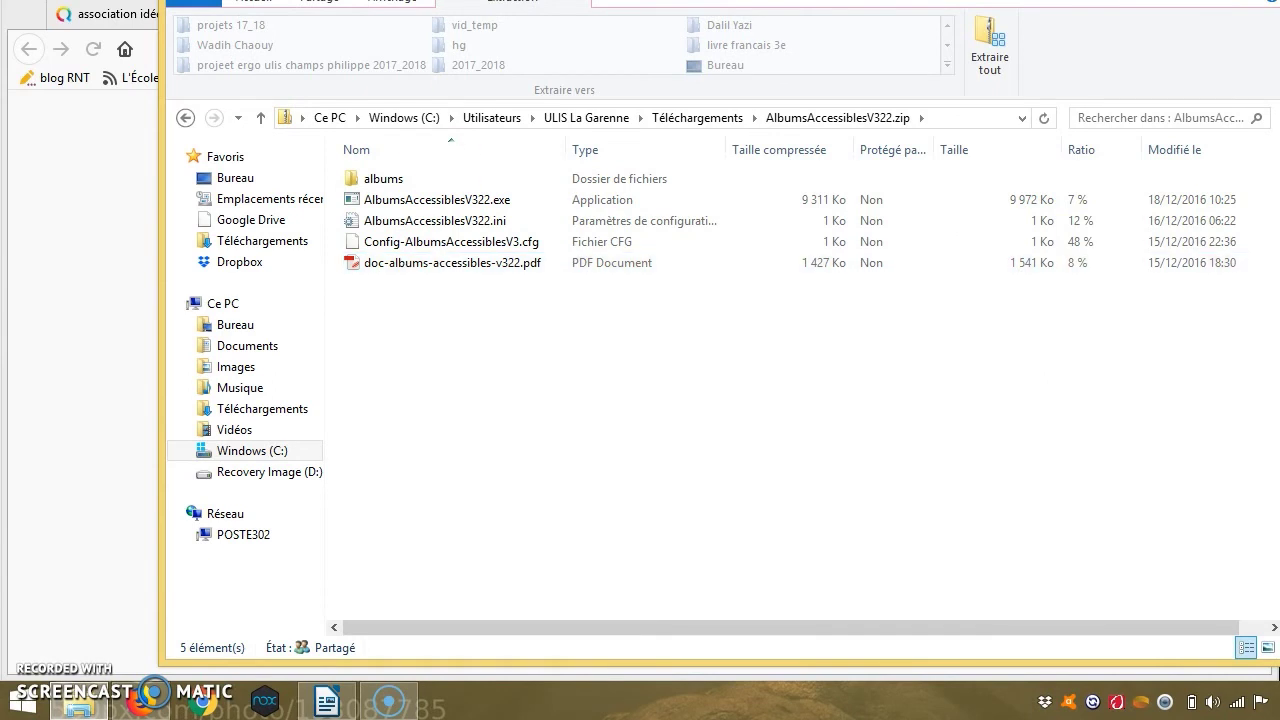
Extract all files from AlbumsAccessiblesV322.zip into the folder C:\idee\albums accessible adaptés.
left_click_drag(650, 2, 566, 30)
left_click(475, 388)
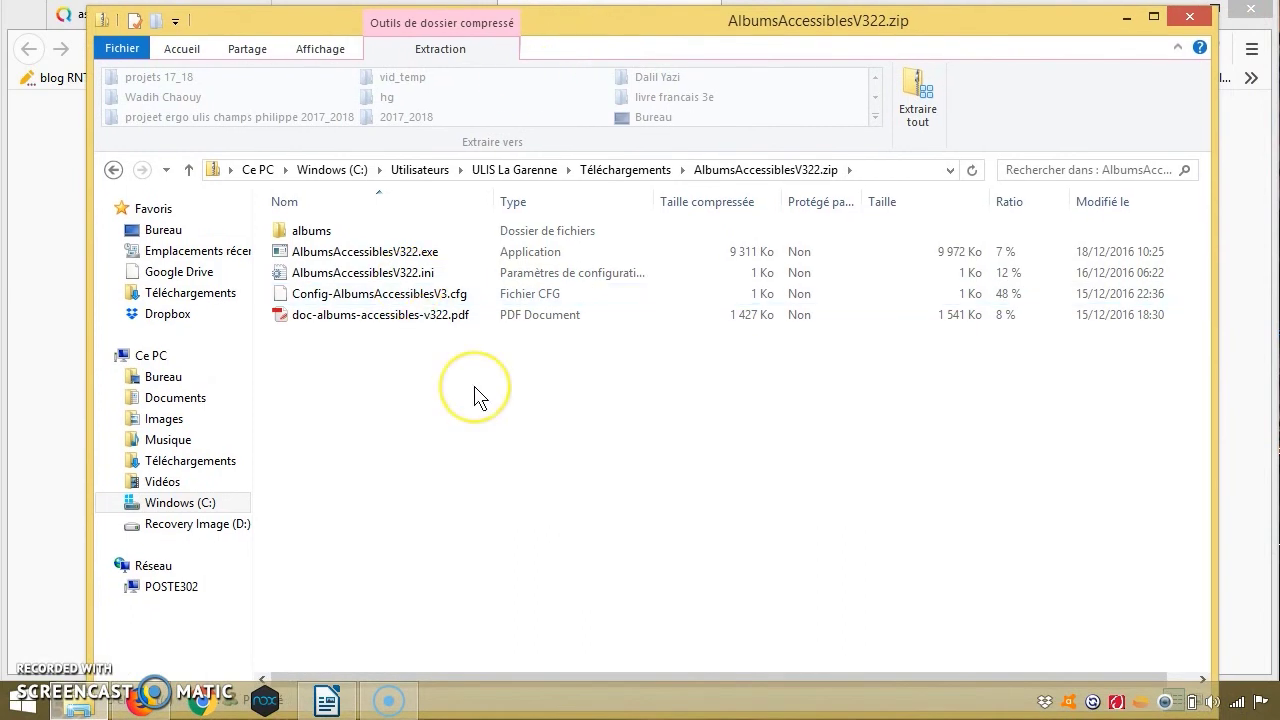
left_click(310, 232)
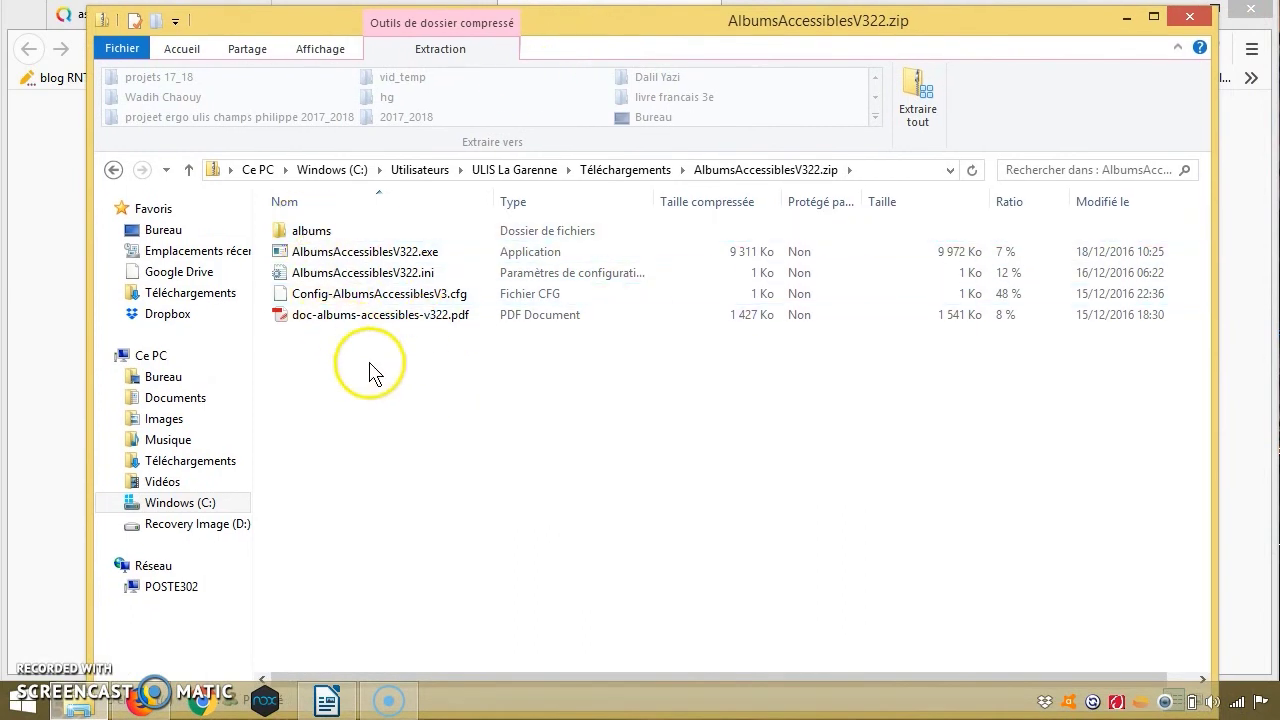
left_click(917, 110)
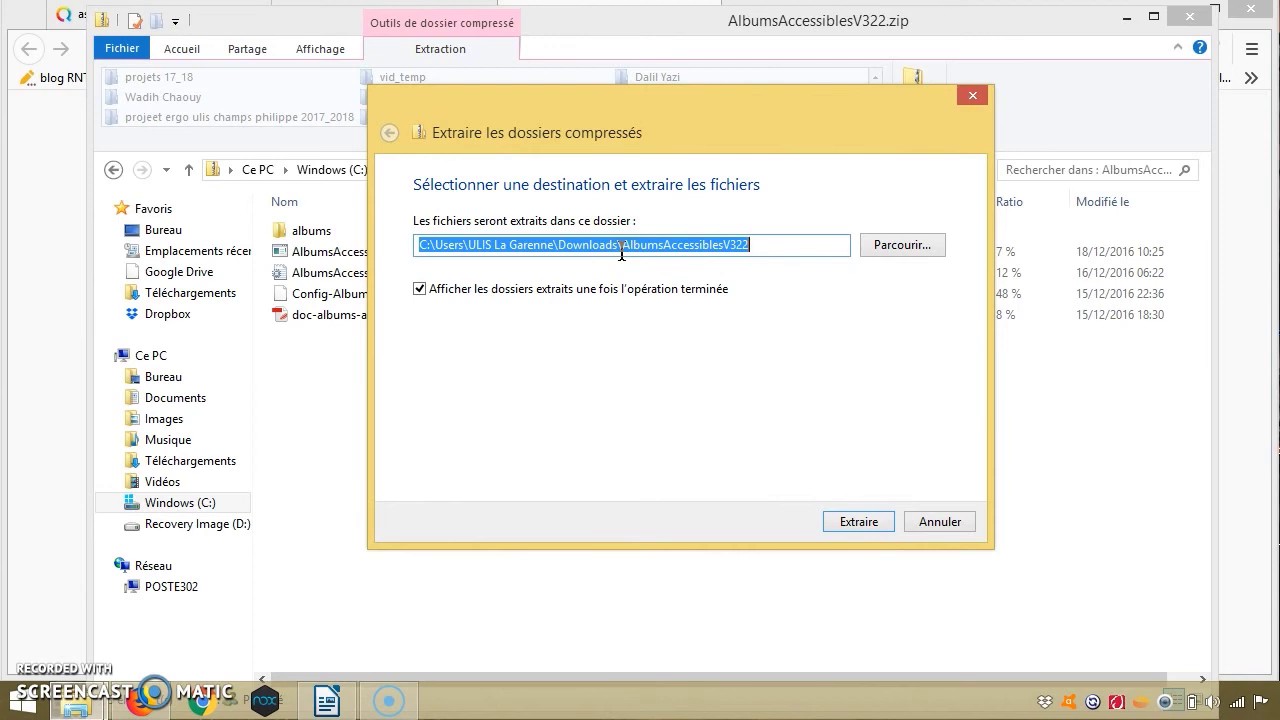
left_click(774, 245)
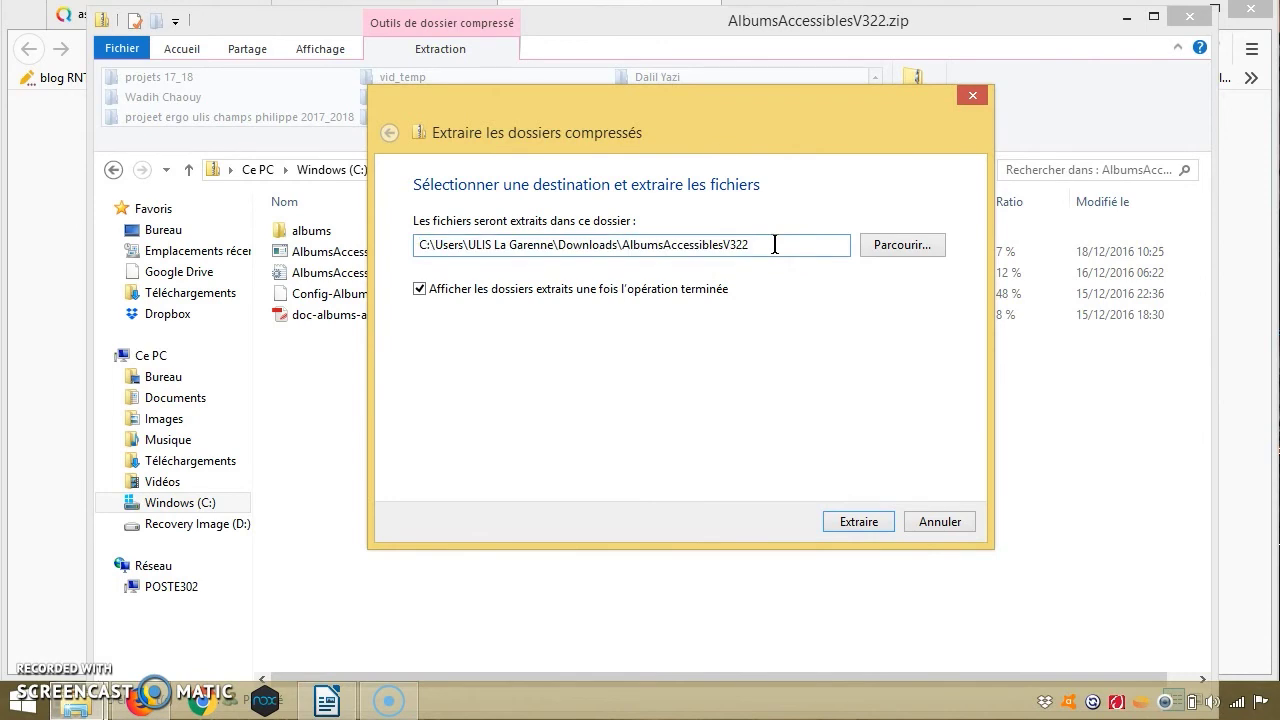
key("BackSpace")
key("BackSpace")
key("BackSpace")
key("BackSpace")
key("BackSpace")
key("BackSpace")
key("BackSpace")
key("BackSpace")
key("BackSpace")
key("BackSpace")
key("BackSpace")
key("BackSpace")
key("BackSpace")
key("BackSpace")
key("BackSpace")
key("BackSpace")
key("BackSpace")
key("BackSpace")
key("BackSpace")
key("BackSpace")
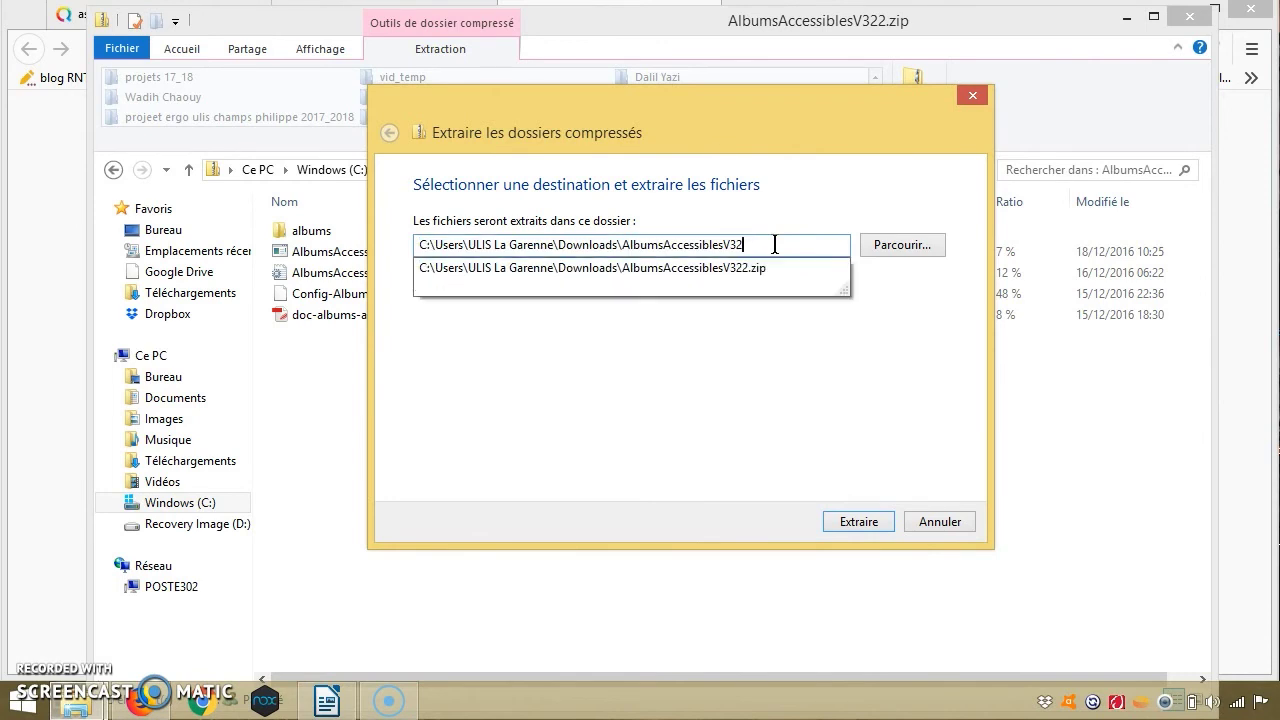
key("BackSpace")
key("BackSpace")
key("BackSpace")
key("BackSpace")
key("BackSpace")
key("BackSpace")
key("BackSpace")
key("BackSpace")
key("BackSpace")
key("BackSpace")
key("BackSpace")
key("BackSpace")
key("BackSpace")
key("BackSpace")
key("BackSpace")
key("BackSpace")
key("BackSpace")
key("BackSpace")
key("BackSpace")
key("BackSpace")
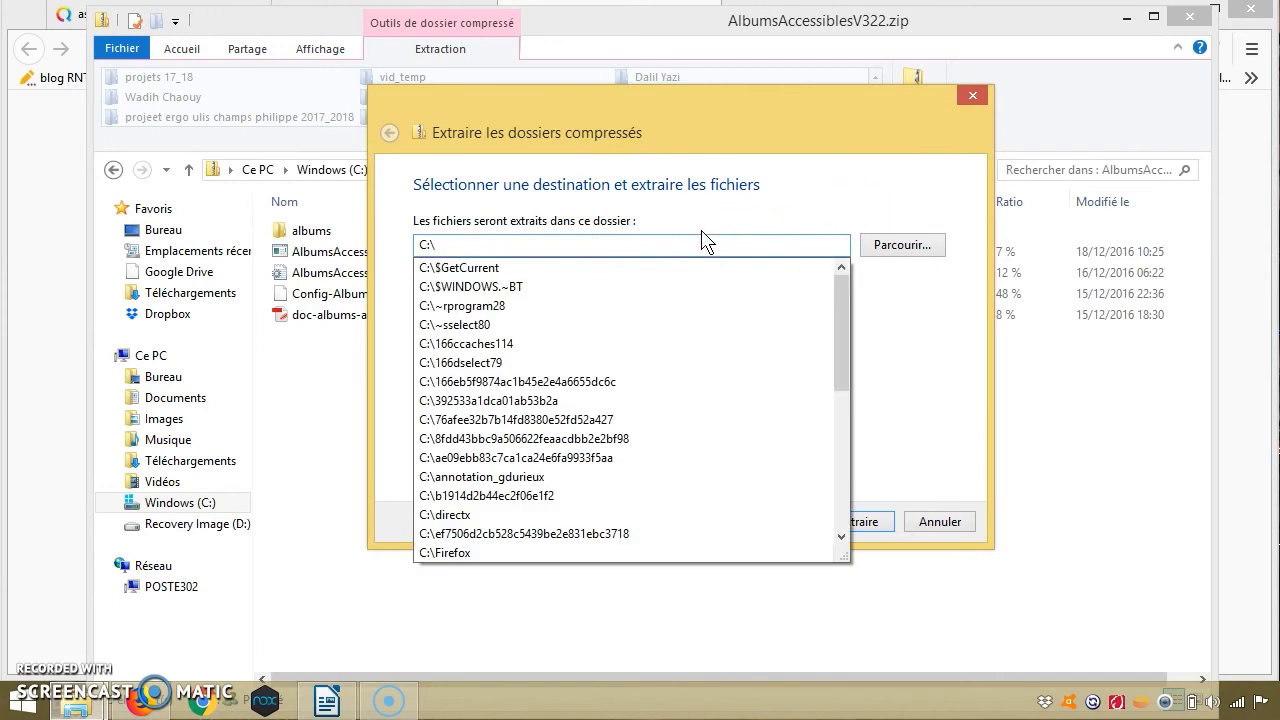
type("idee\\")
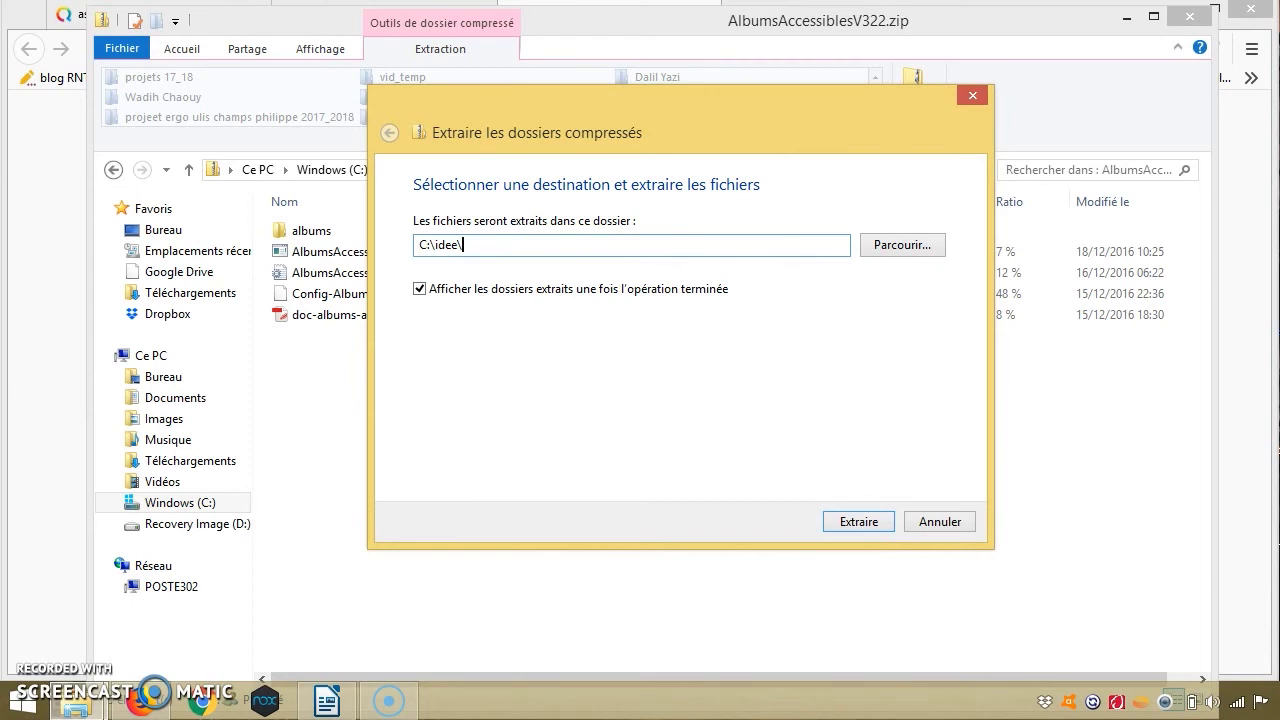
type("bums accessible adaptés")
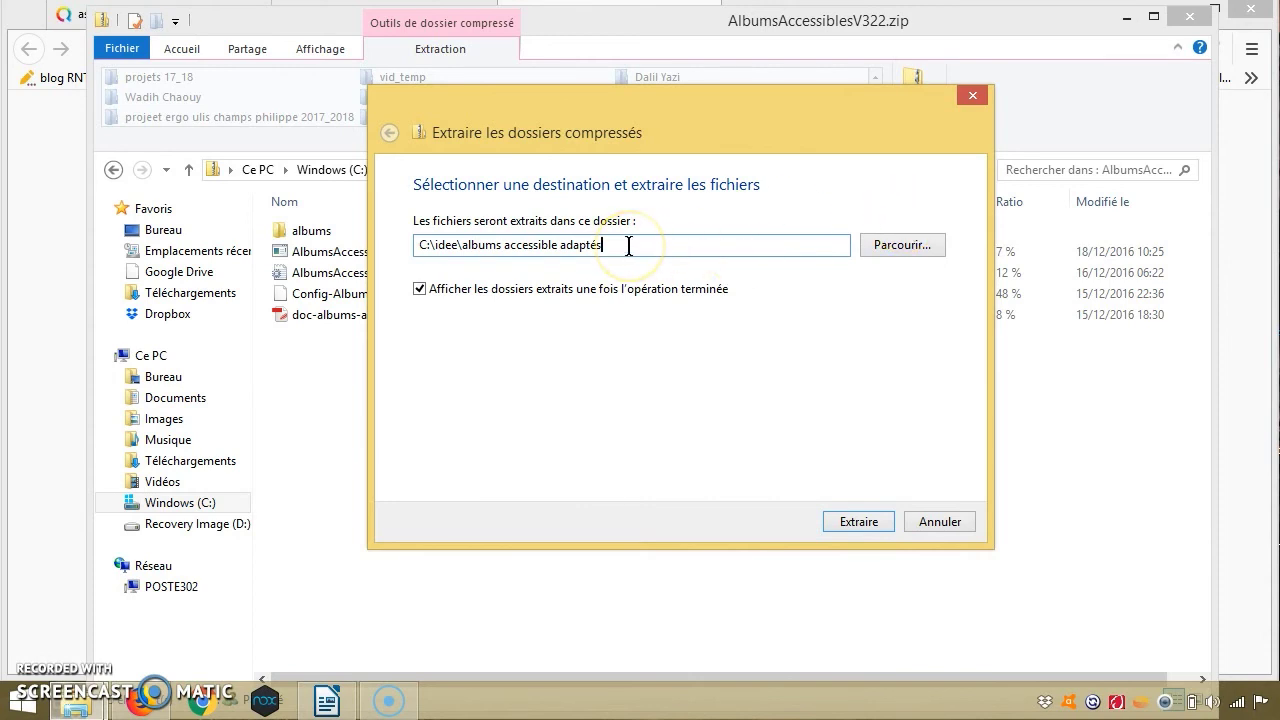
left_click_drag(628, 247, 404, 245)
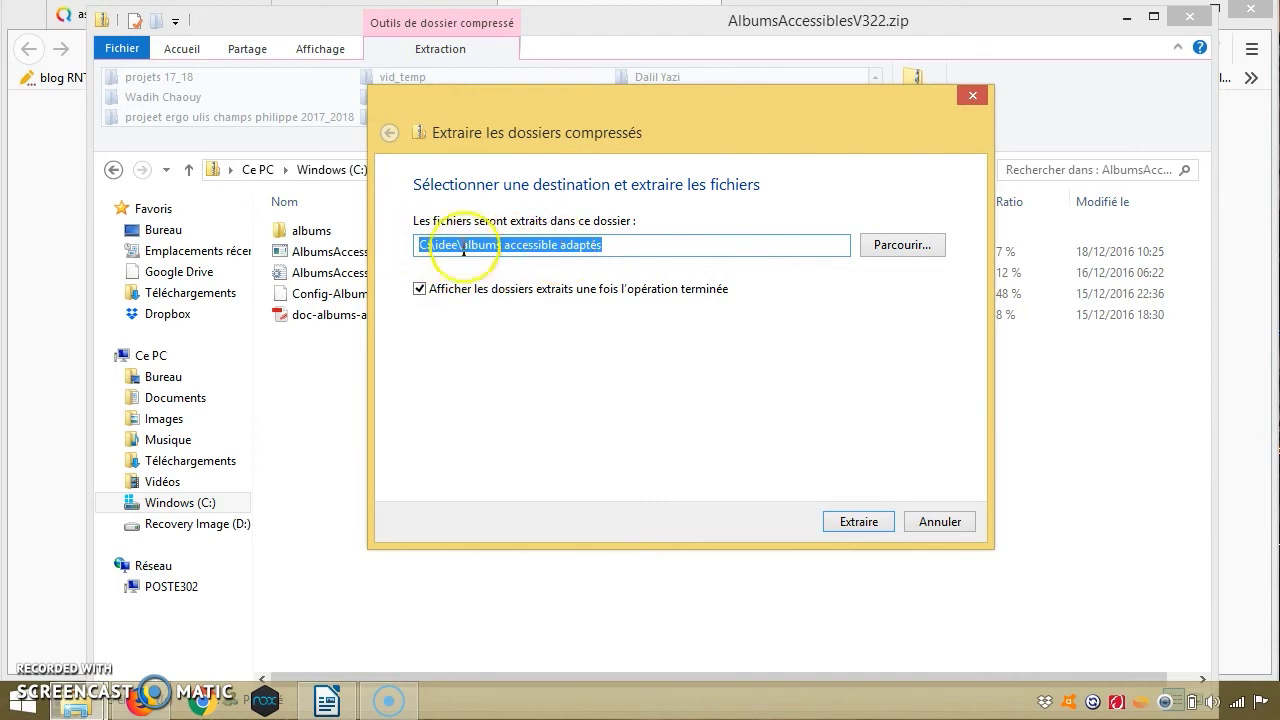
left_click(460, 245)
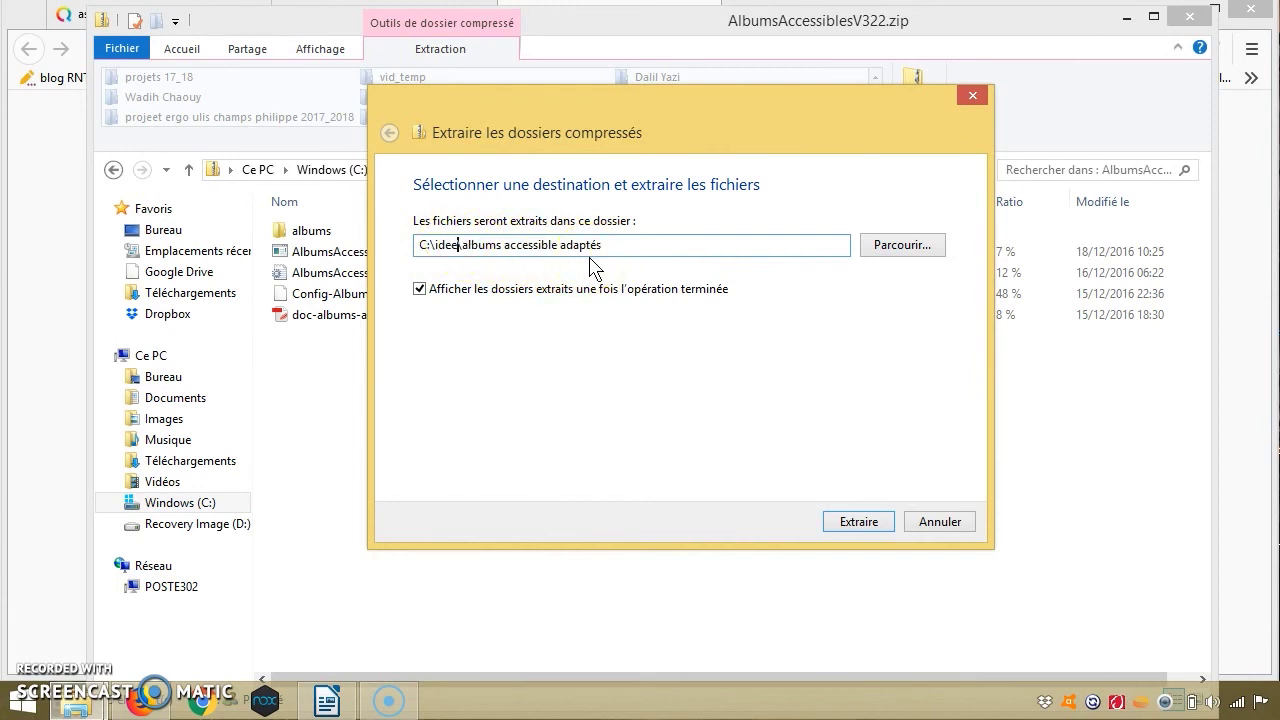
left_click(855, 524)
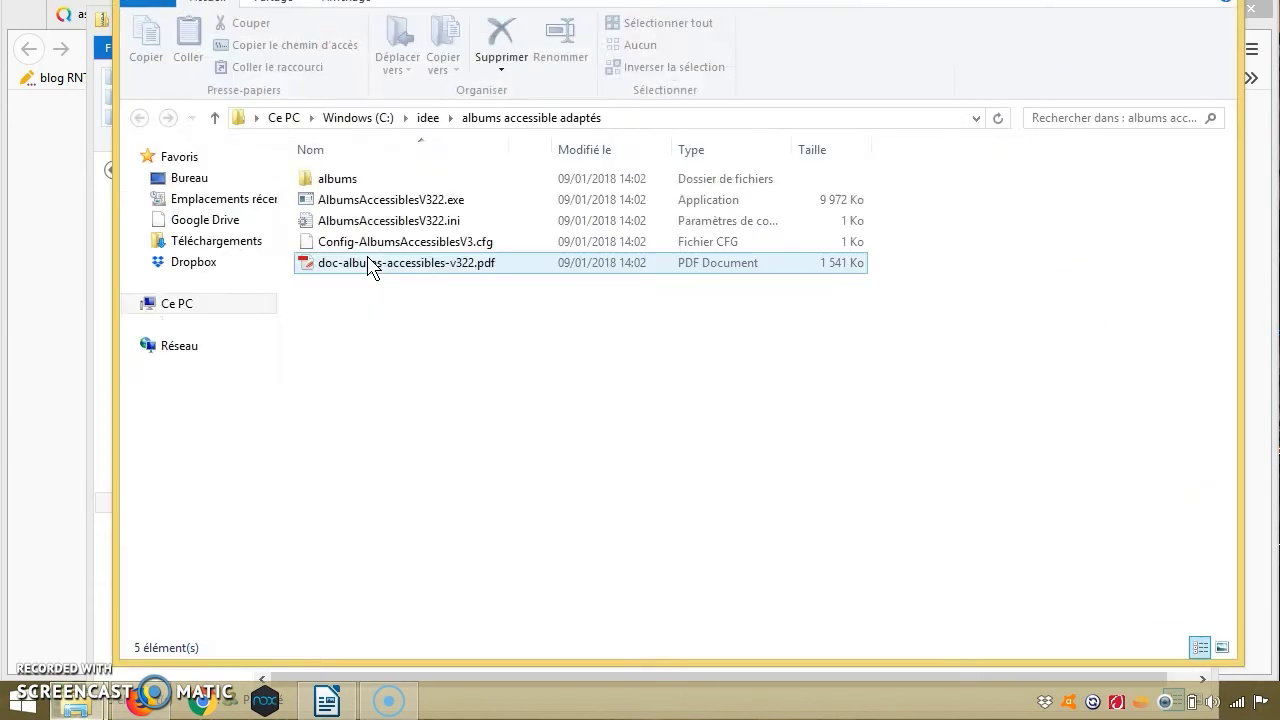
Move the extracted folder's window aside, close the archive and browser windows, and bring the LibreOffice Writer document to the front.
left_click_drag(450, 0, 400, 34)
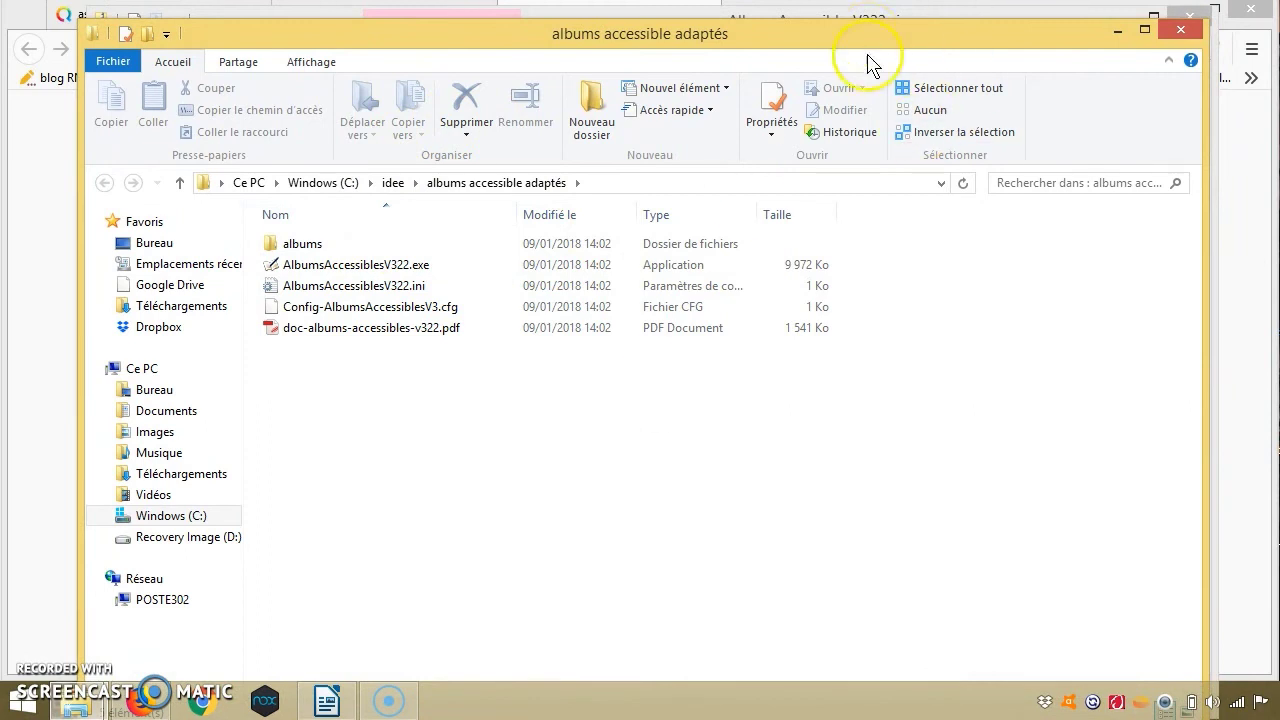
left_click_drag(868, 45, 871, 266)
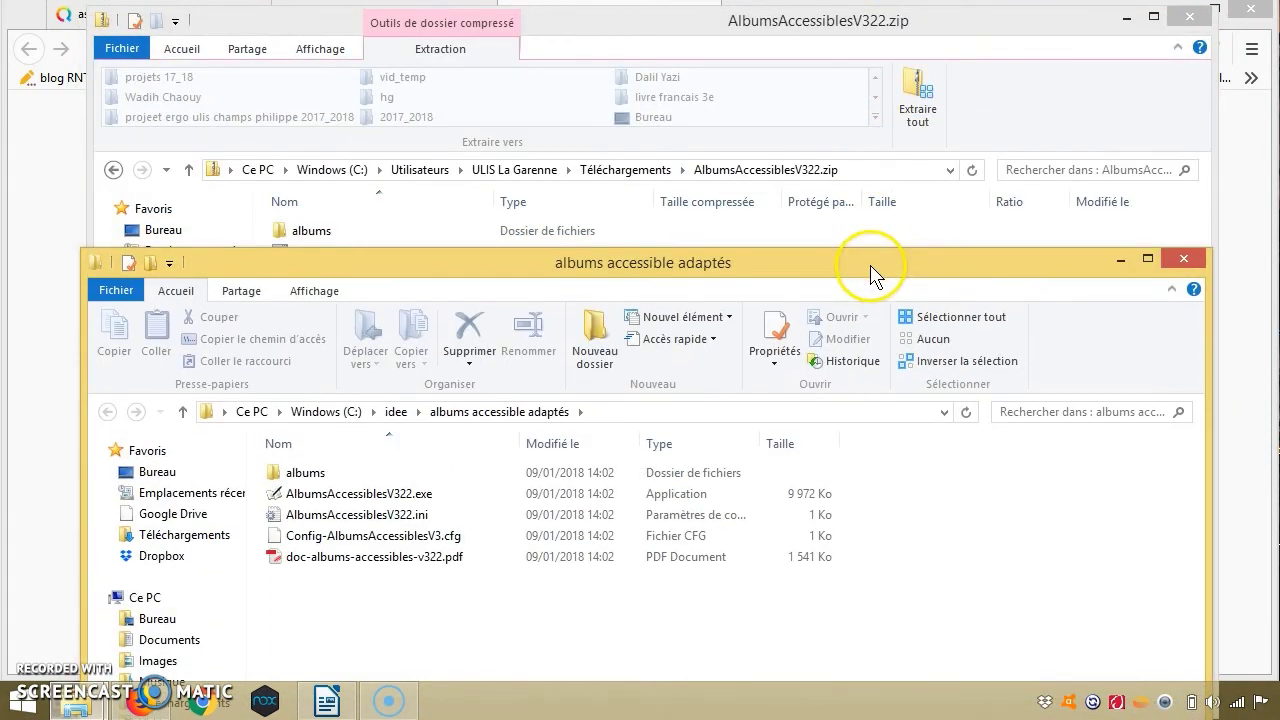
left_click(1189, 20)
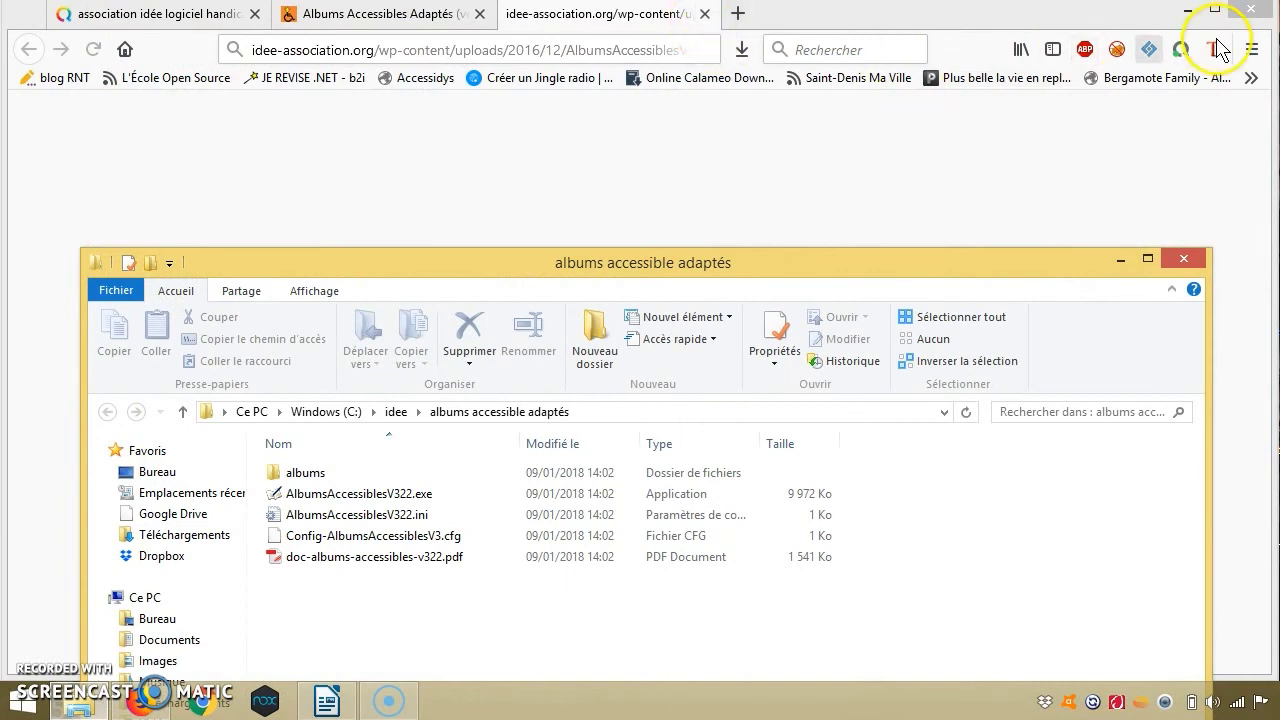
left_click(1252, 10)
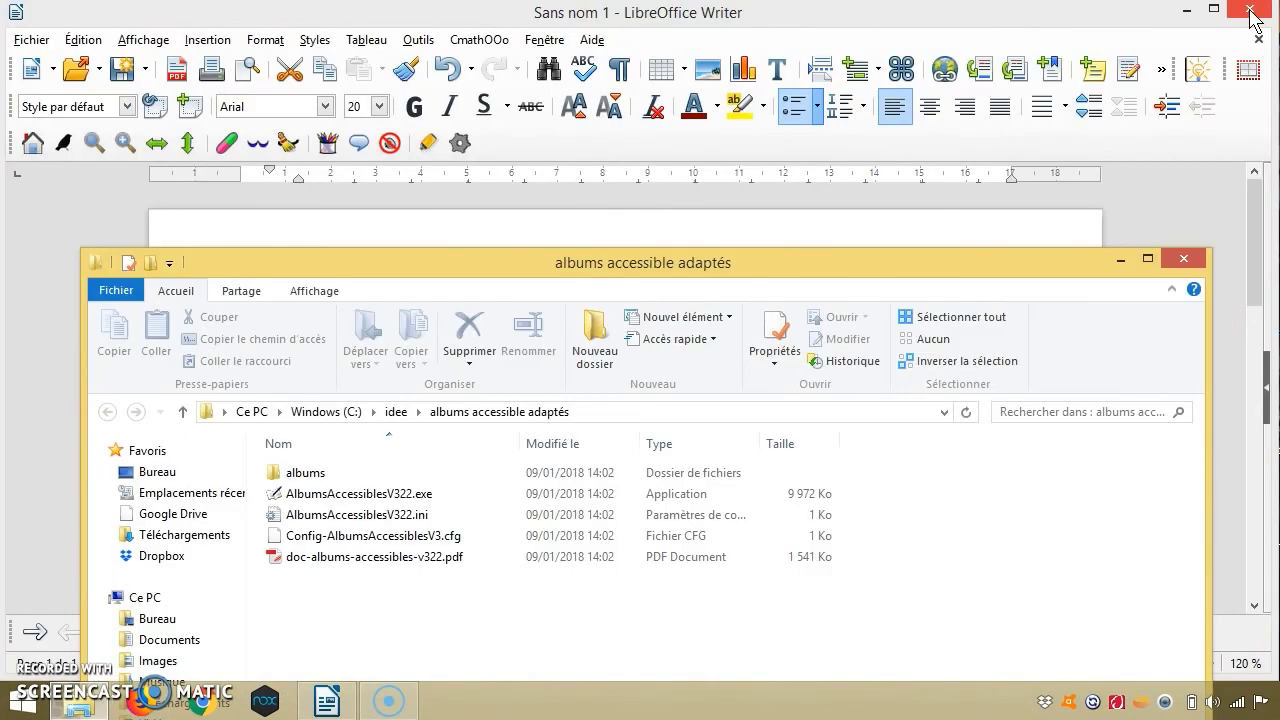
left_click(1112, 18)
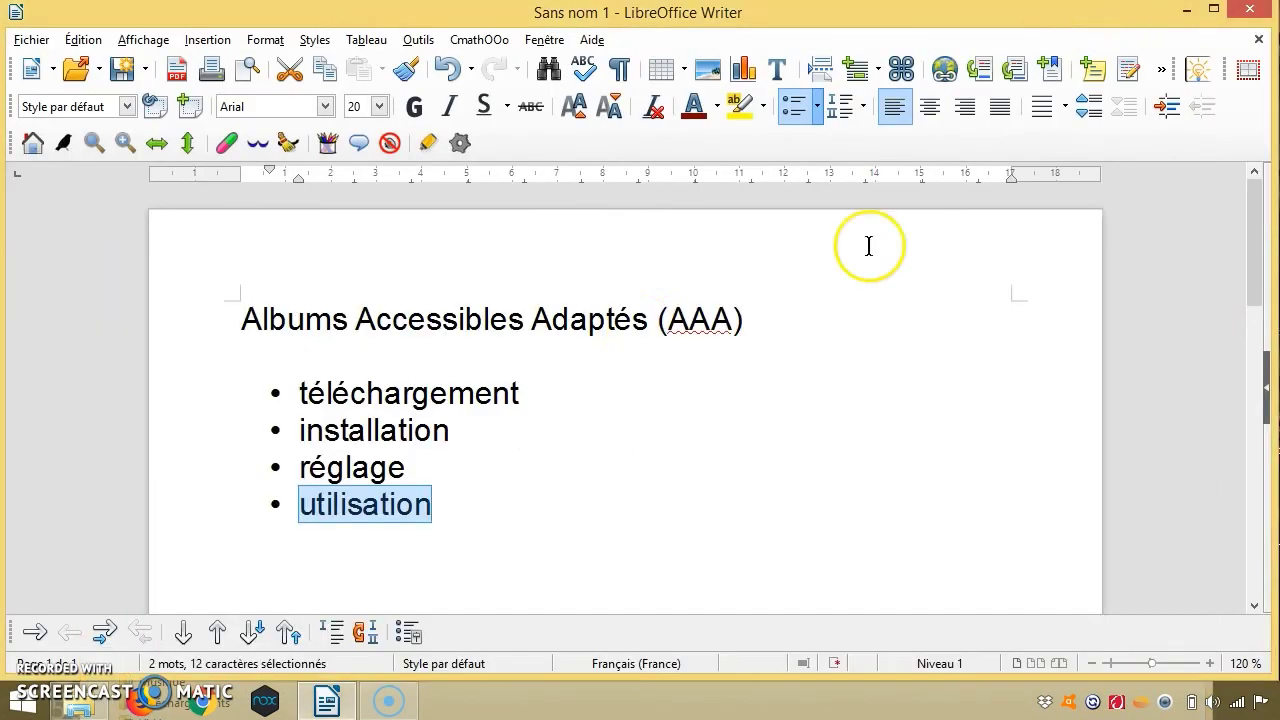
Delete the bullet item "téléchargement" from the Albums Accessibles Adaptés list, including its empty line.
left_click_drag(521, 394, 276, 393)
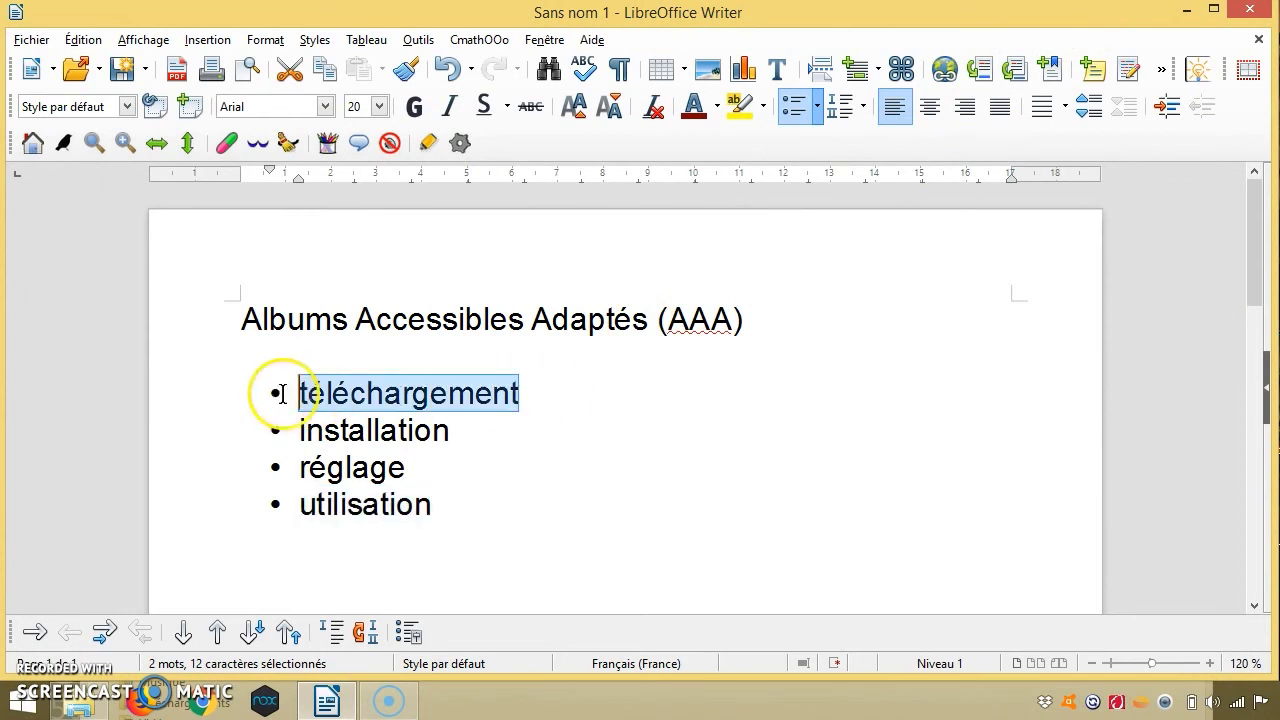
key("BackSpace")
key("BackSpace")
key("BackSpace")
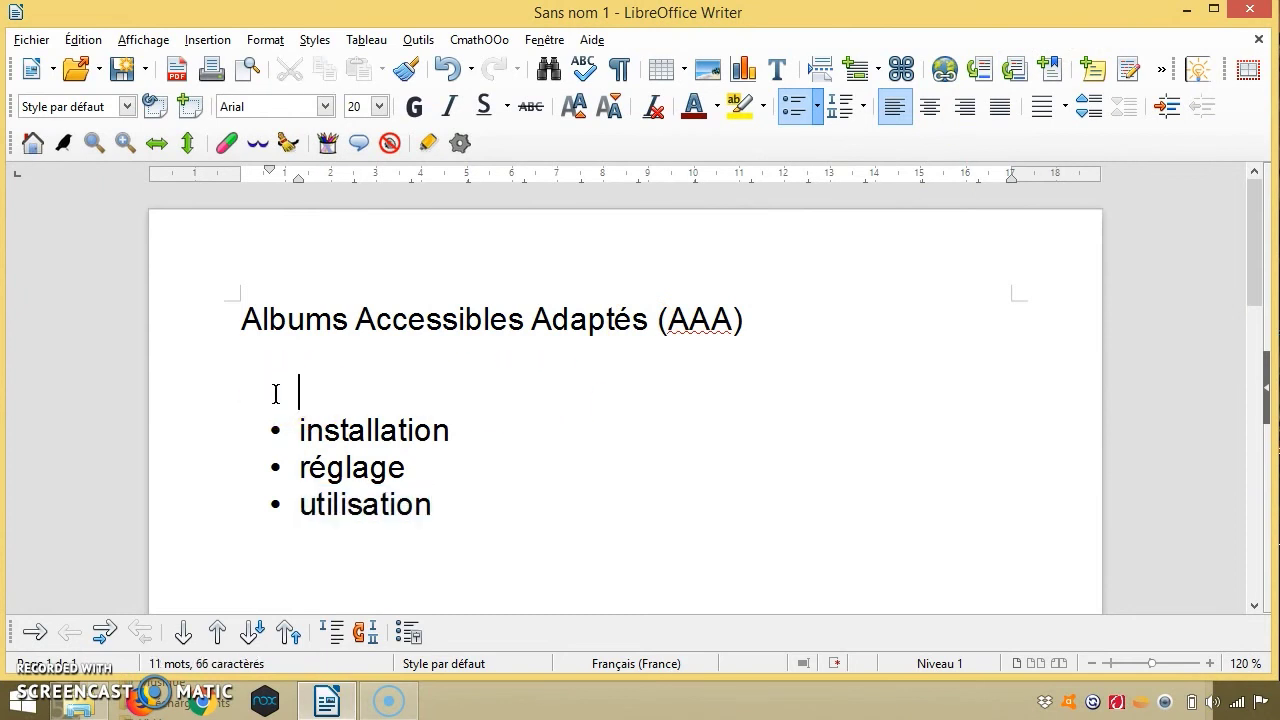
key("BackSpace")
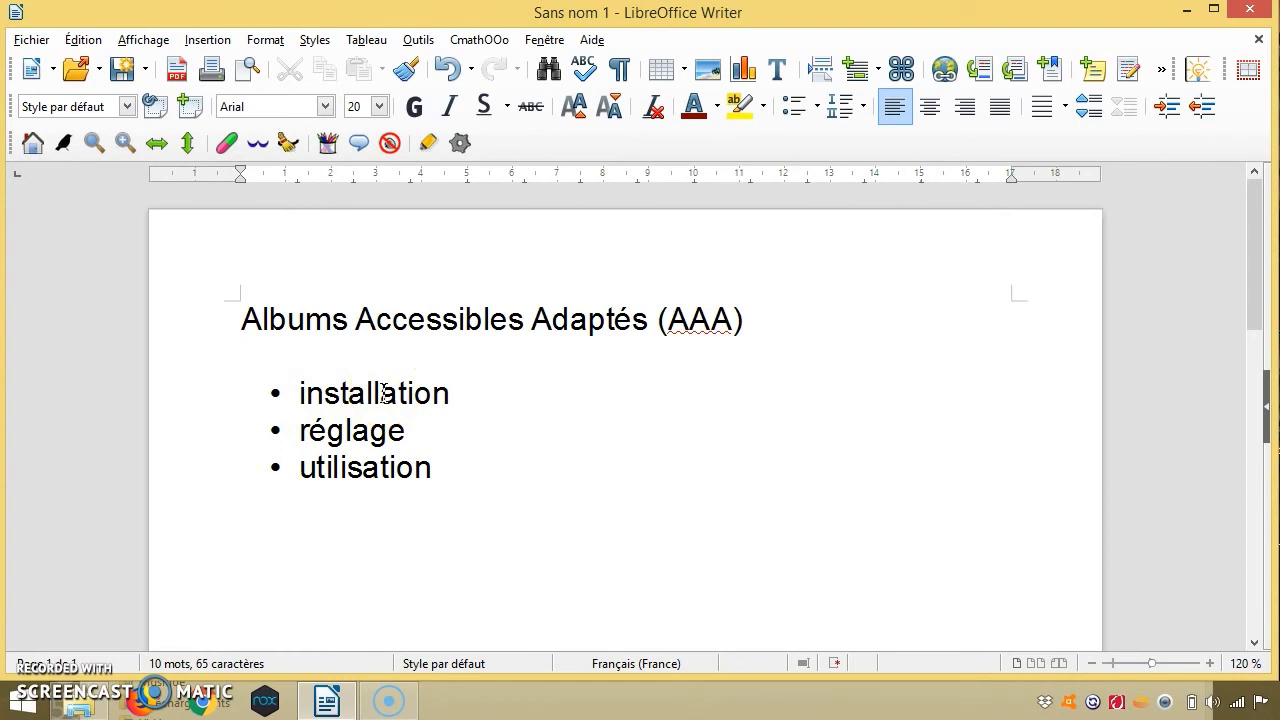
Switch back to the albums accessible adaptés folder in File Explorer and examine the extracted application and configuration files.
left_click(88, 705)
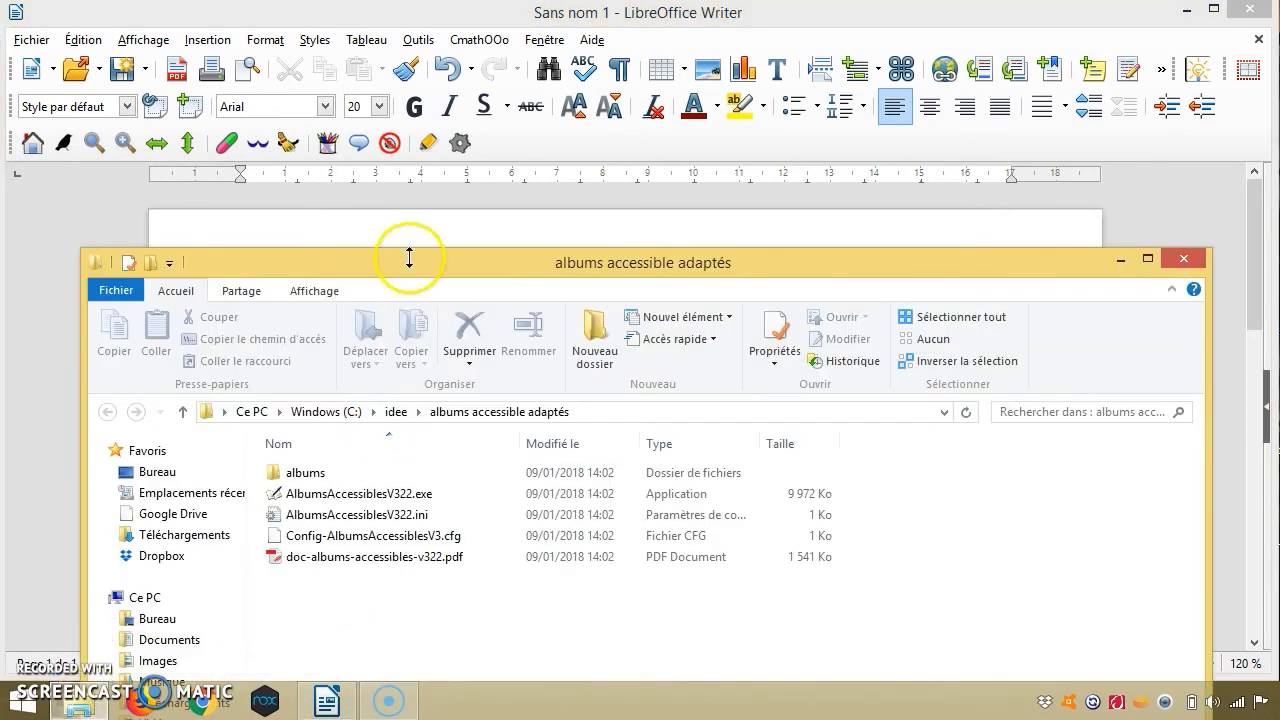
left_click_drag(409, 257, 397, 109)
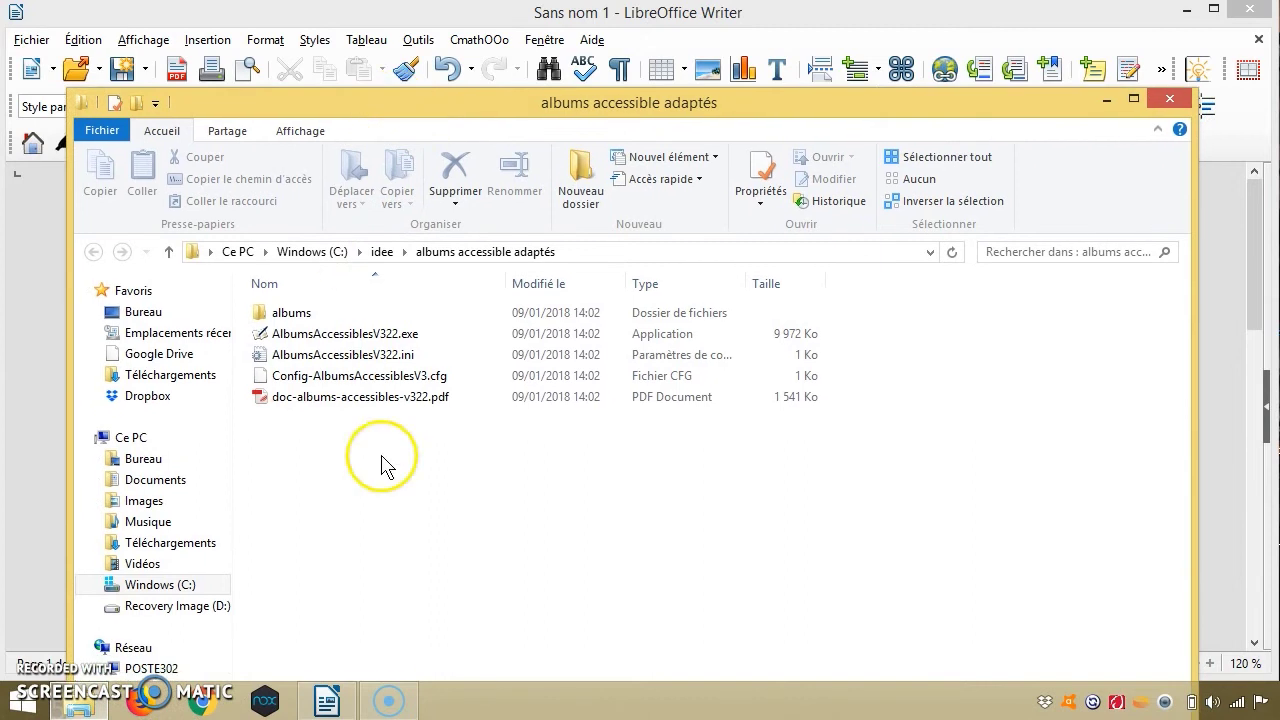
left_click(405, 378)
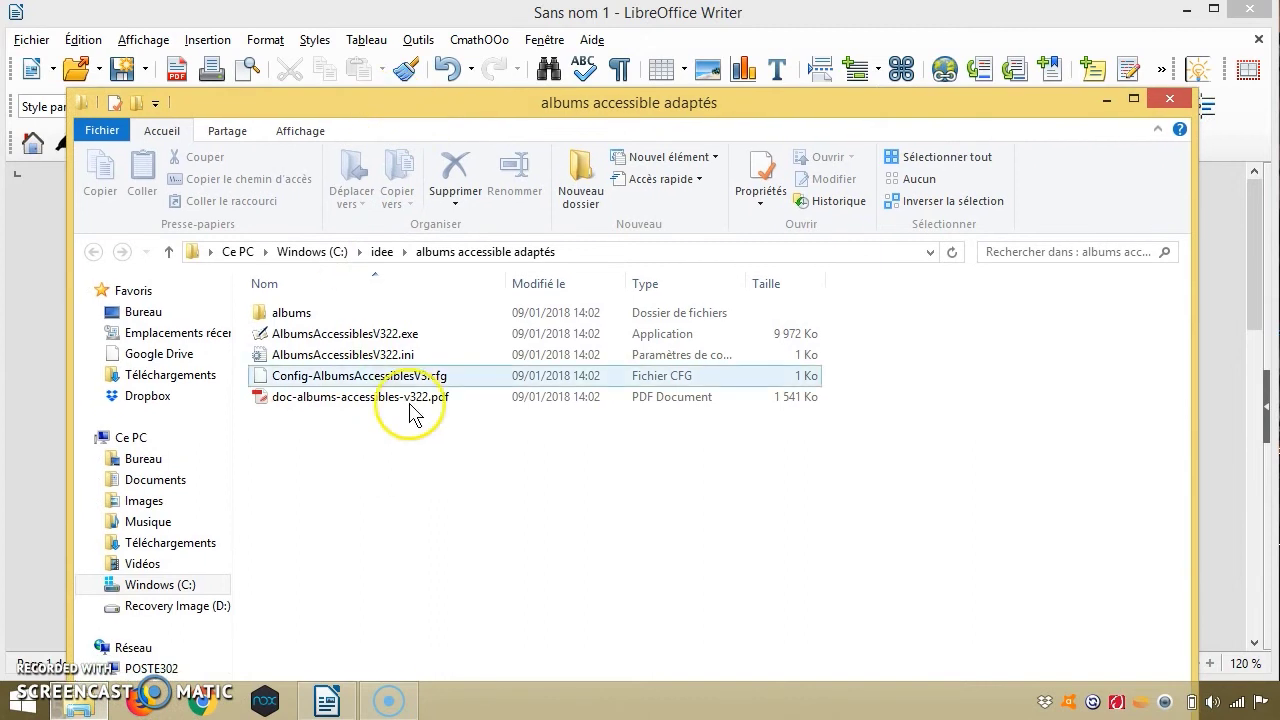
left_click(290, 357)
left_click(310, 336)
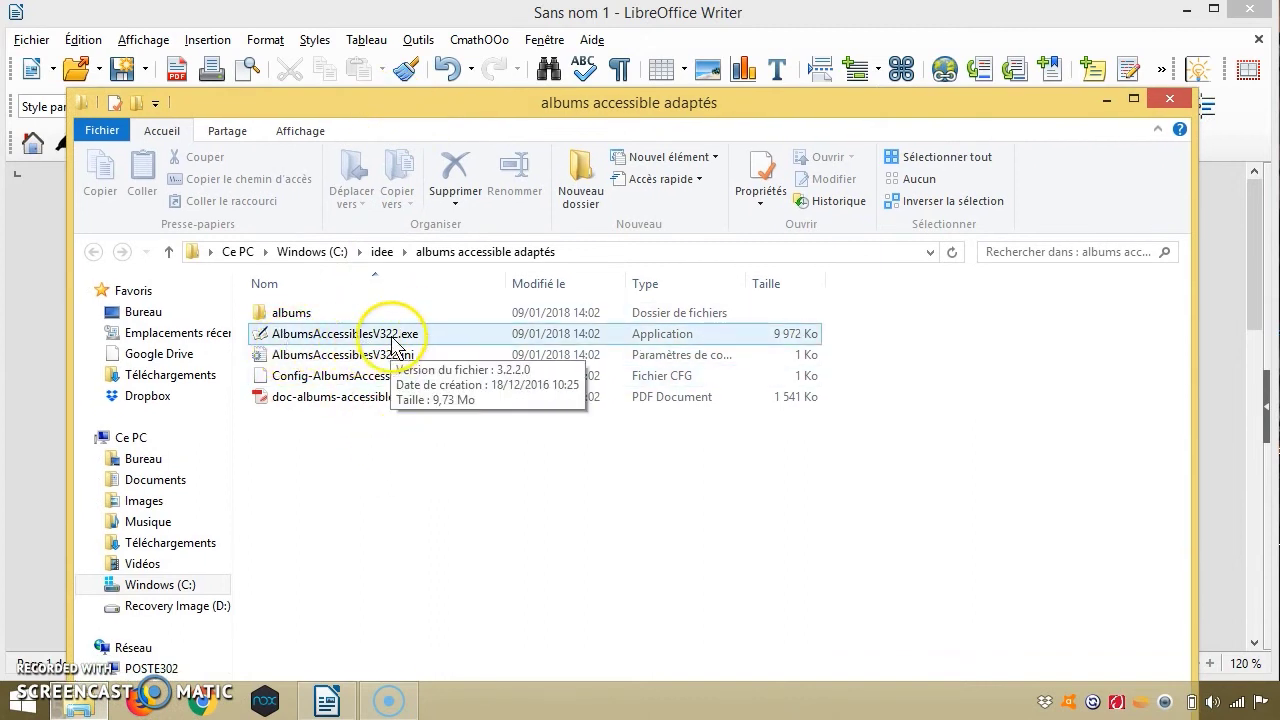
left_click(426, 356)
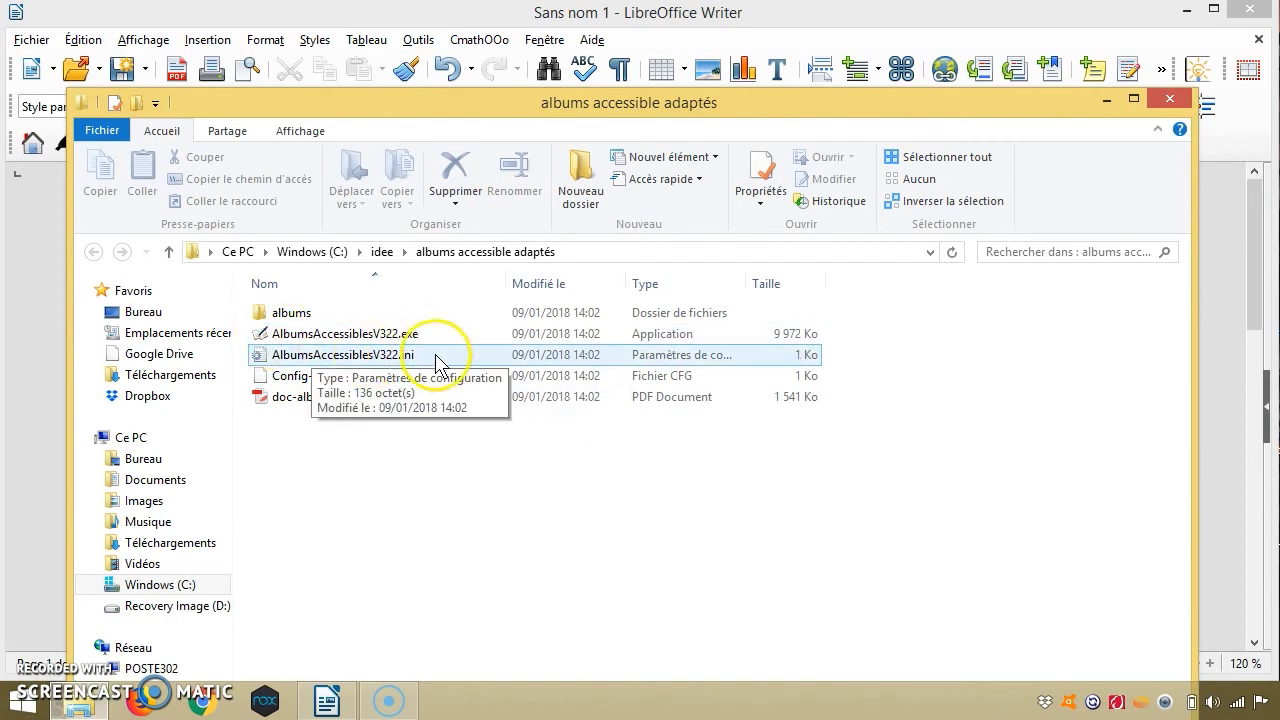
left_click(266, 336)
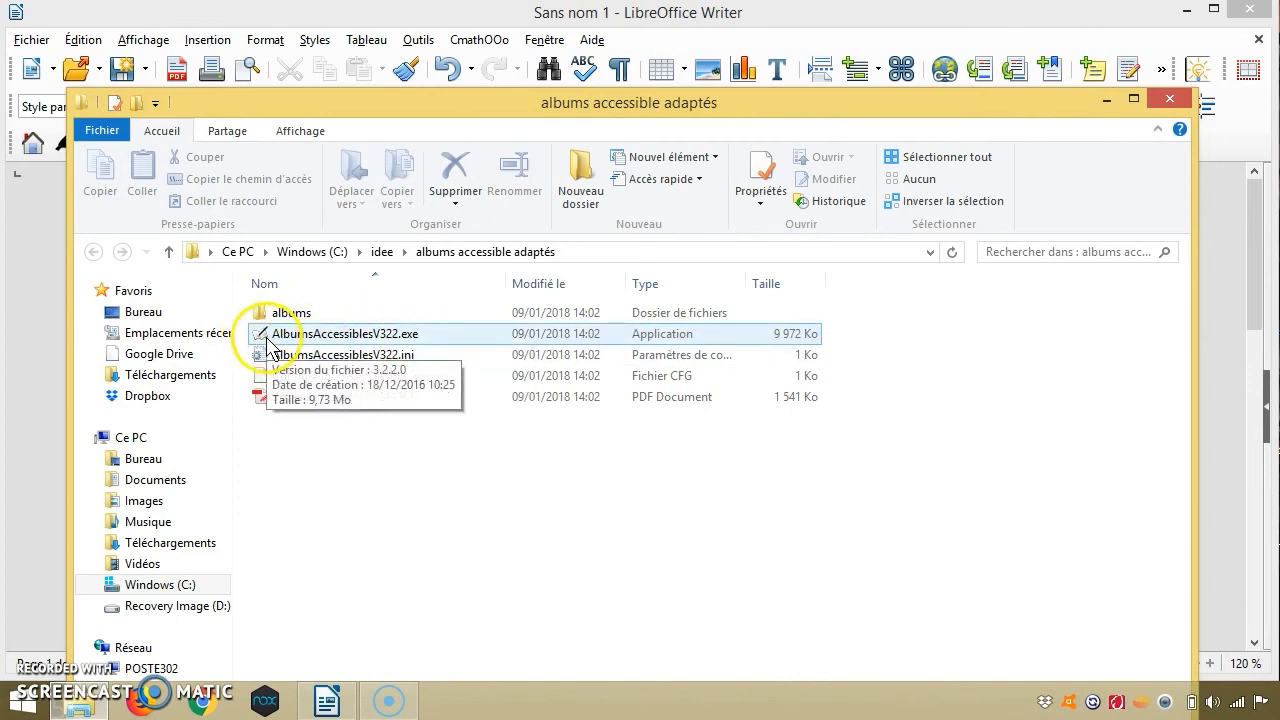
left_click(266, 356)
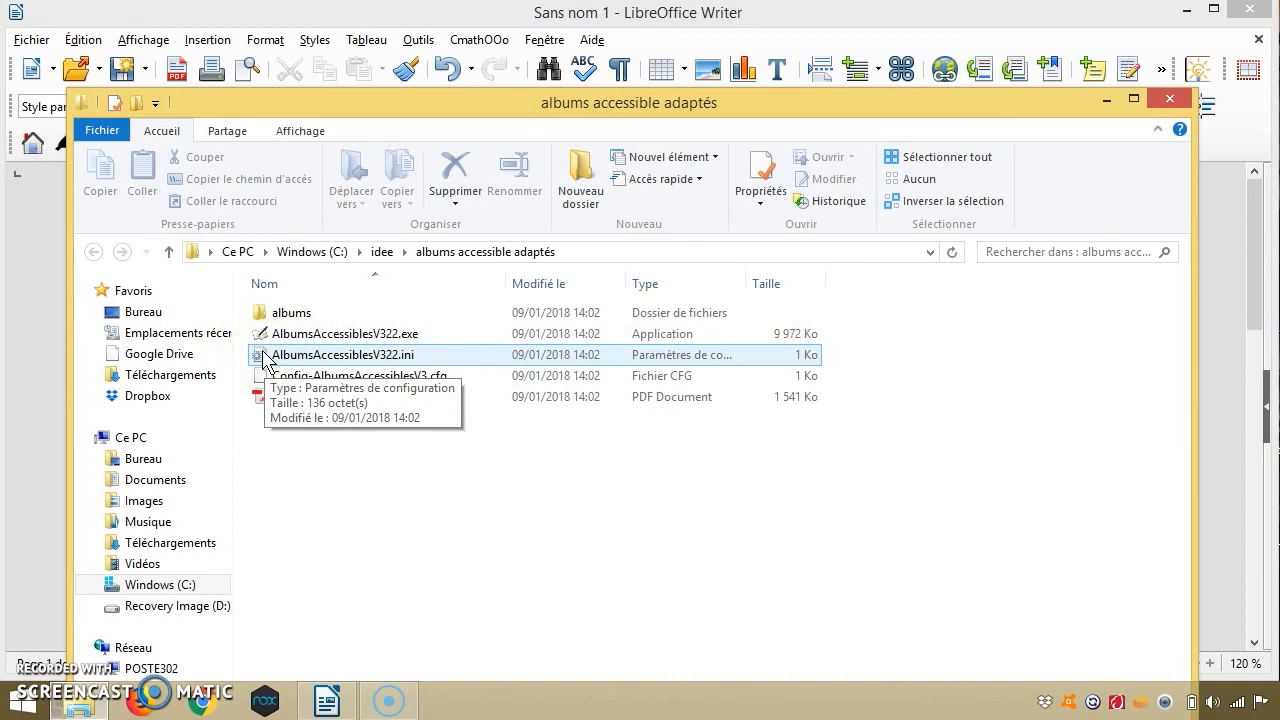
left_click(264, 338)
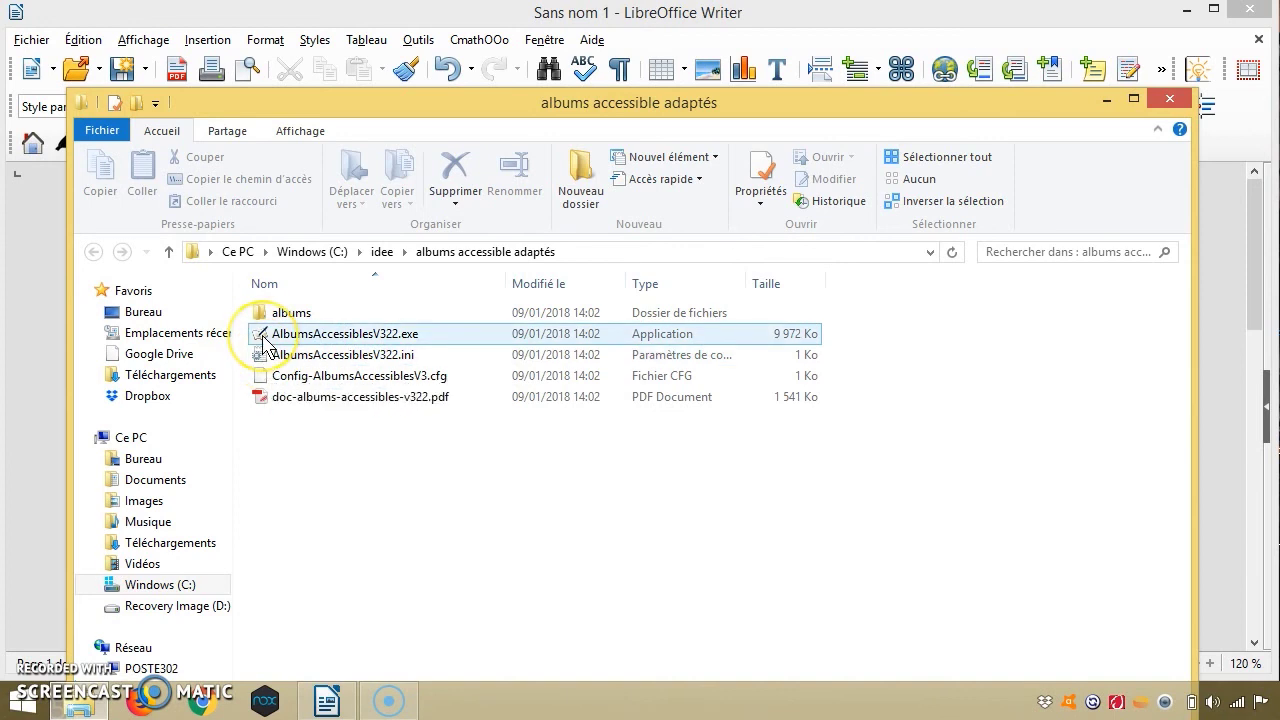
Create a shortcut to AlbumsAccessiblesV322.exe in the albums accessible adaptés folder.
double_click(333, 342)
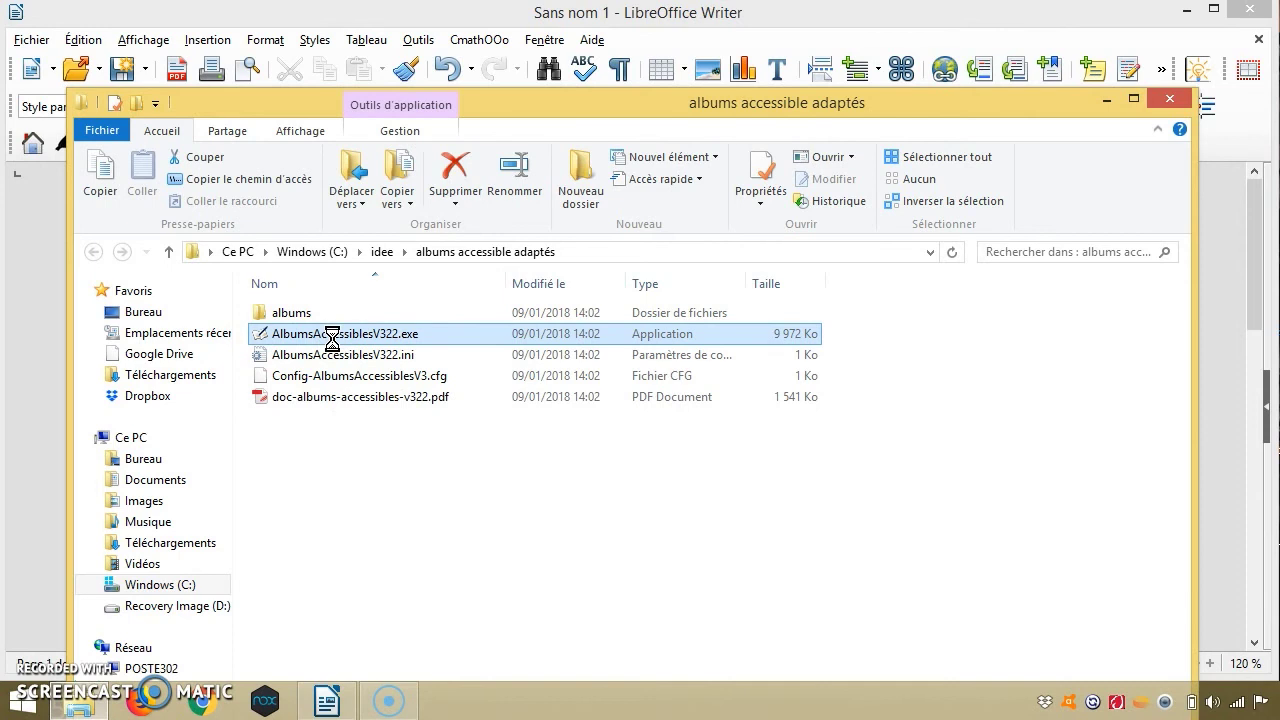
right_click(333, 342)
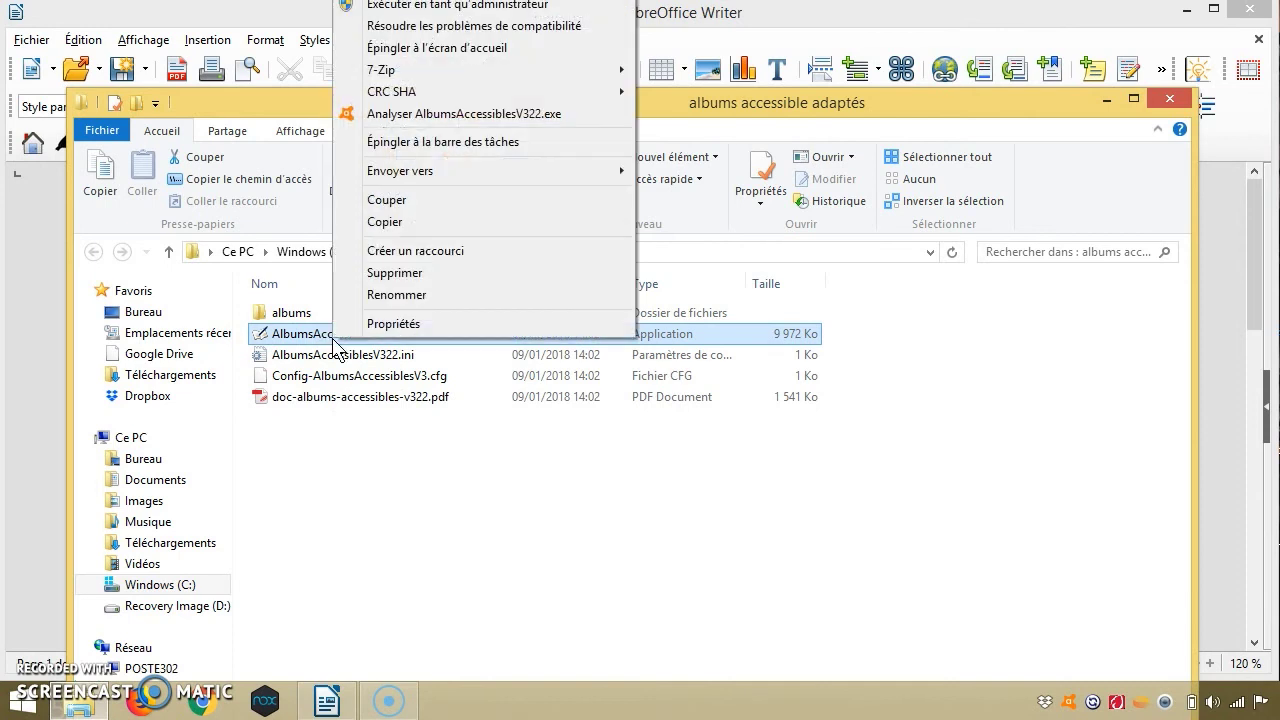
left_click(418, 251)
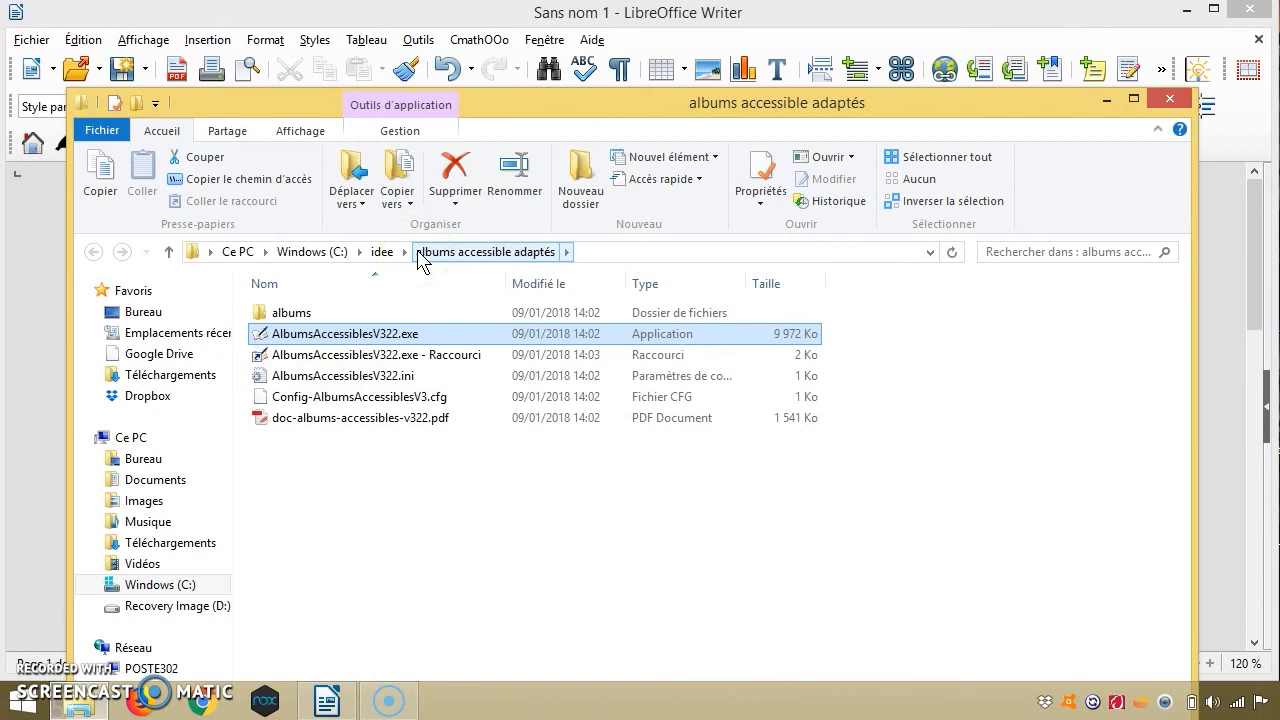
Minimize the Writer document, move the folder window aside, and move the AlbumsAccessiblesV322.exe shortcut onto the desktop.
left_click(355, 358)
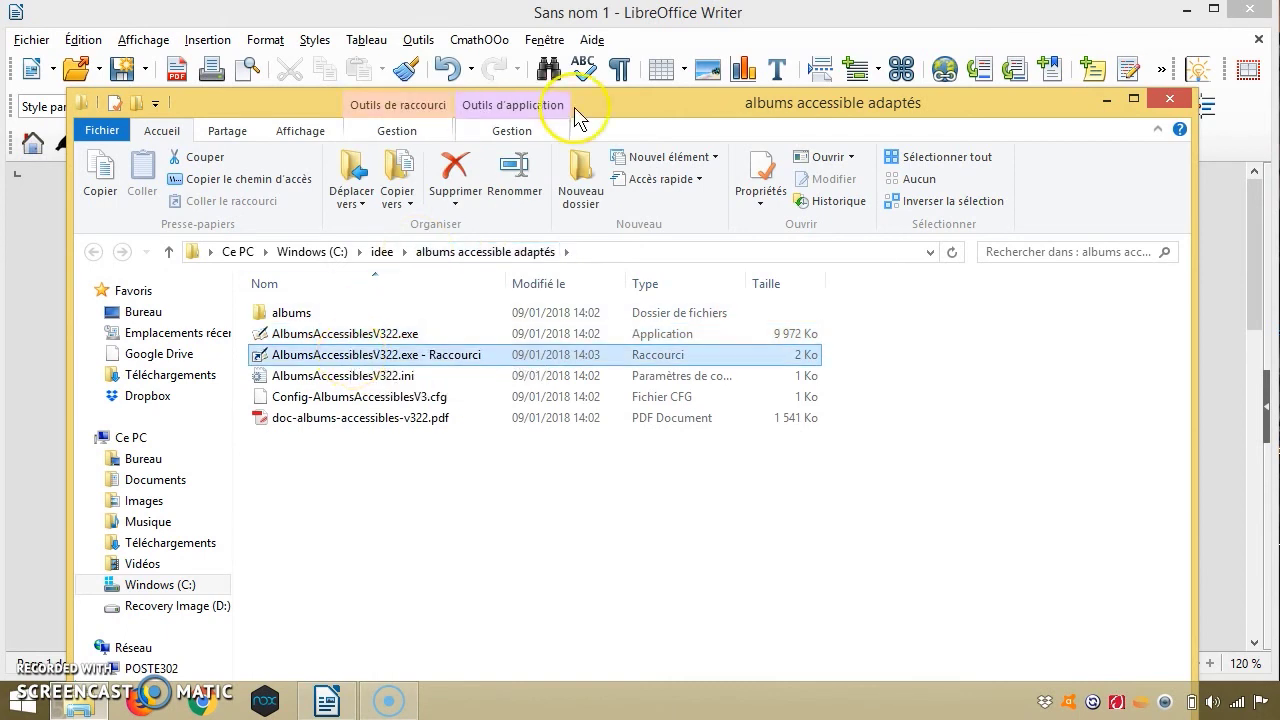
left_click(1189, 14)
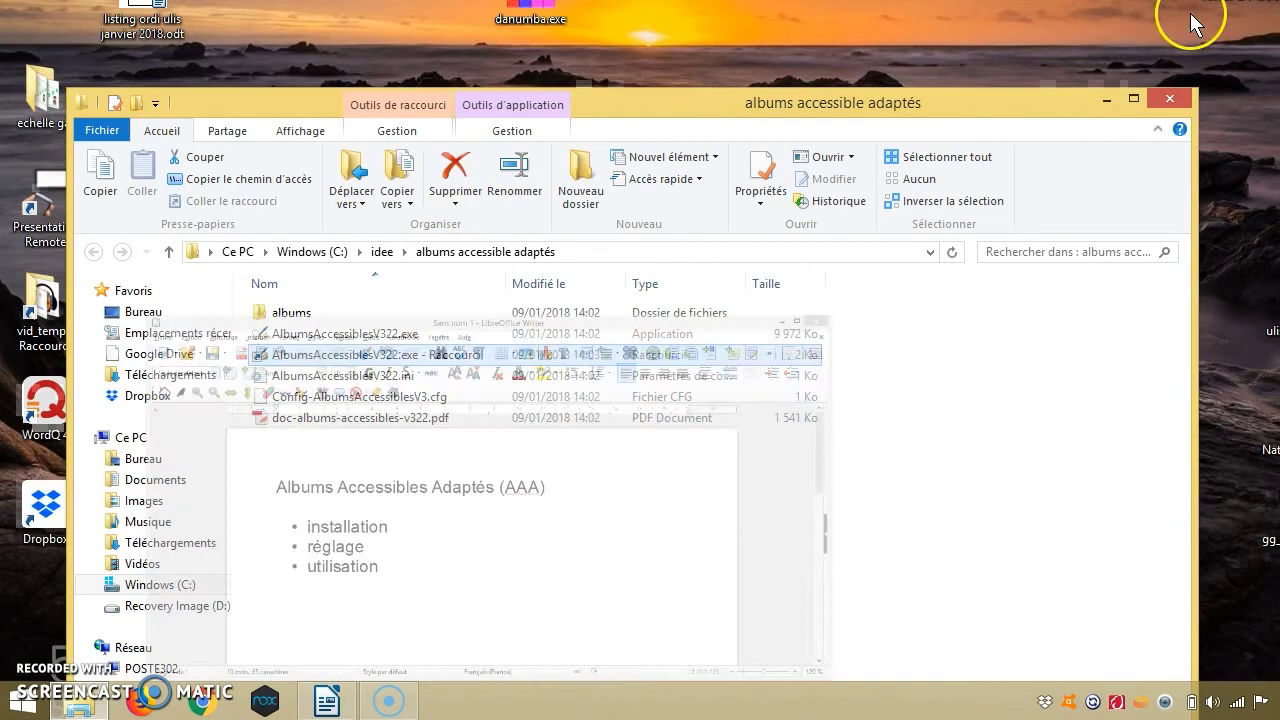
left_click_drag(712, 110, 1106, 58)
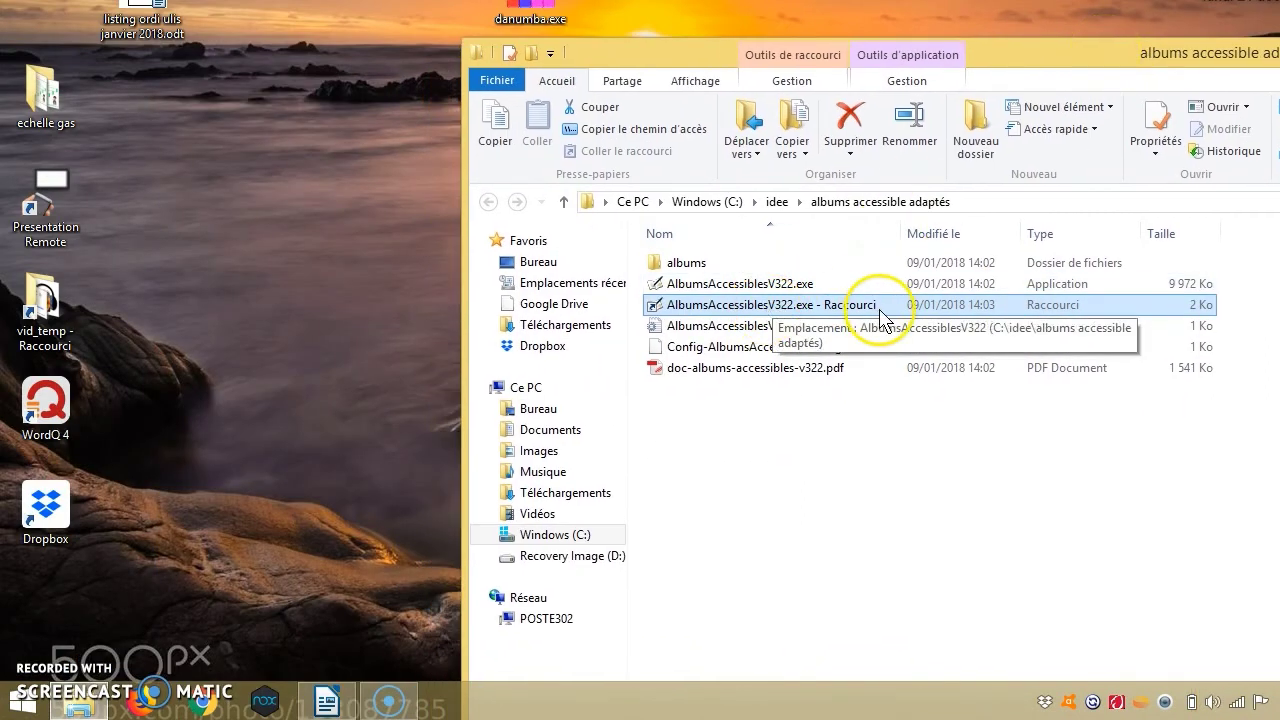
left_click(729, 328, "shift")
left_click(652, 311)
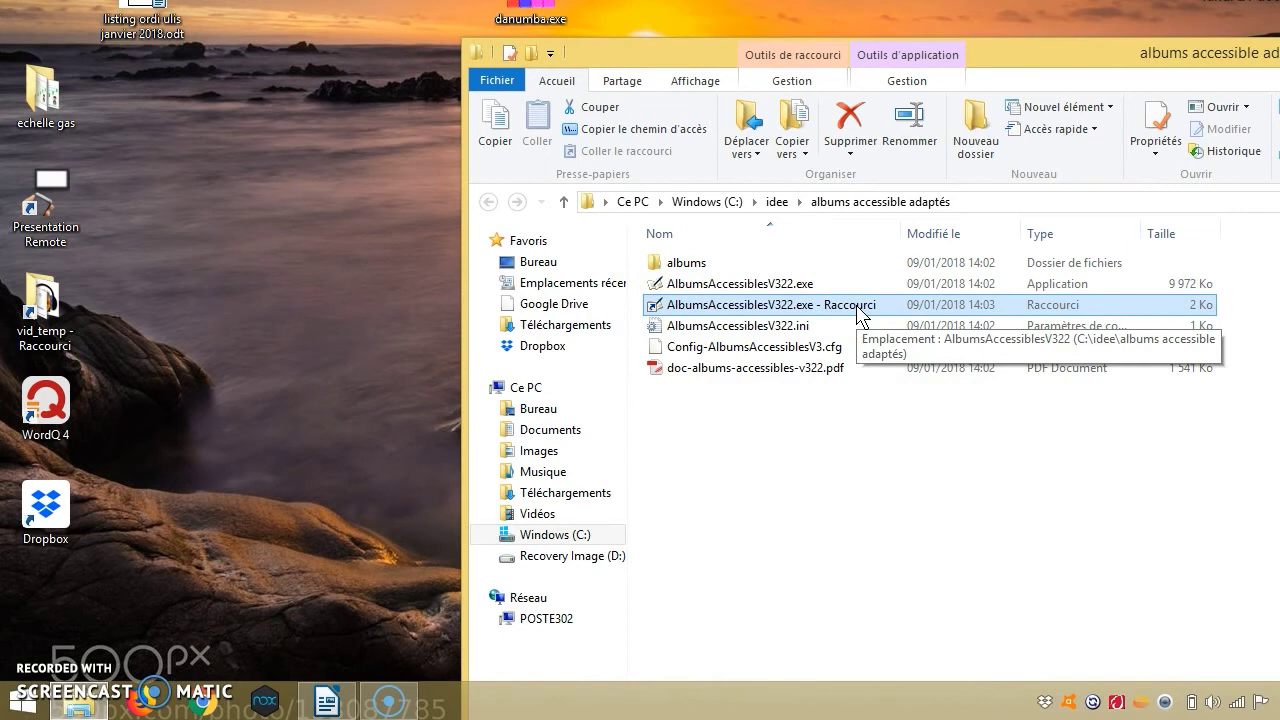
left_click_drag(858, 314, 198, 185)
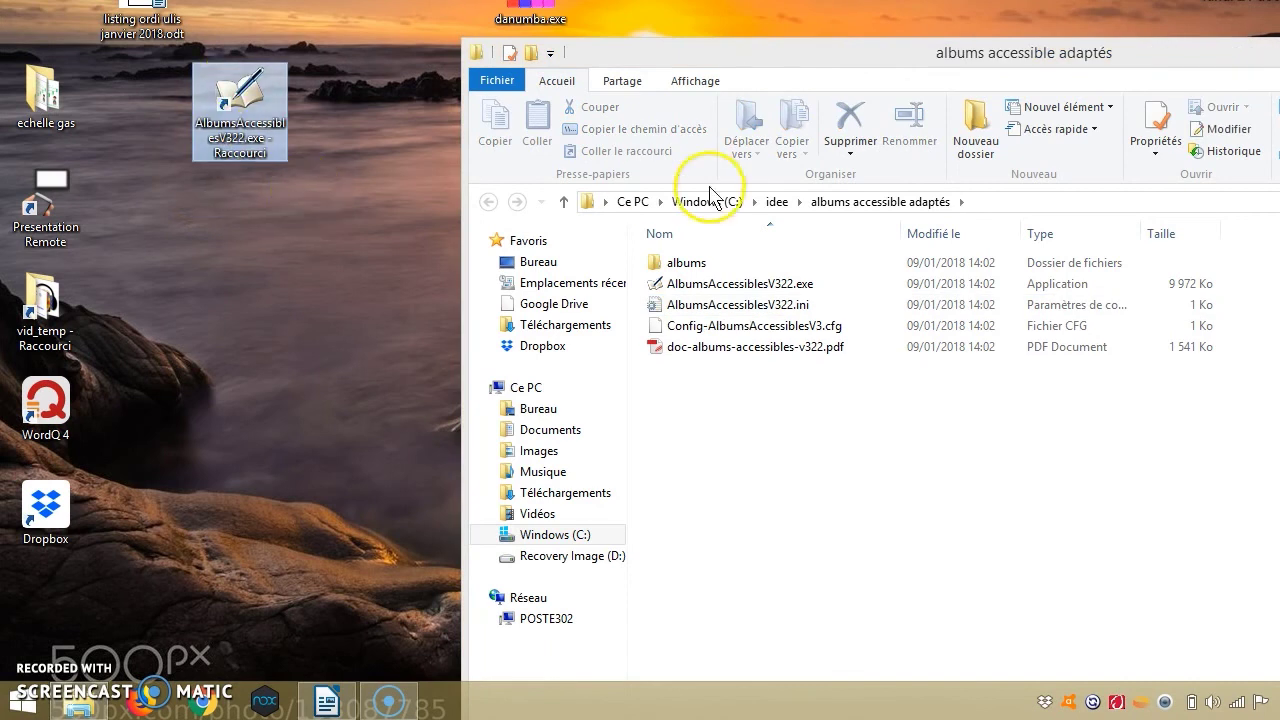
Move the folder window back into view, examine the exemple simple and Journee folders inside albums, and close the window.
left_click_drag(1030, 57, 597, 92)
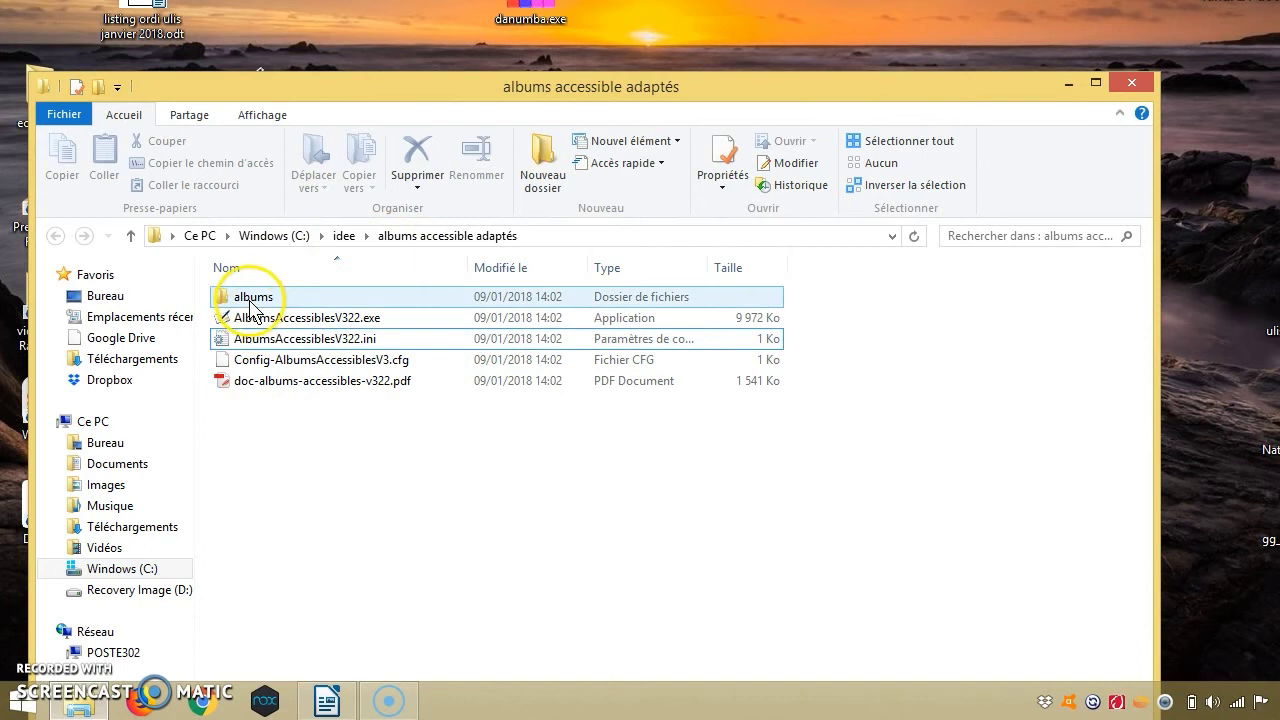
double_click(250, 303)
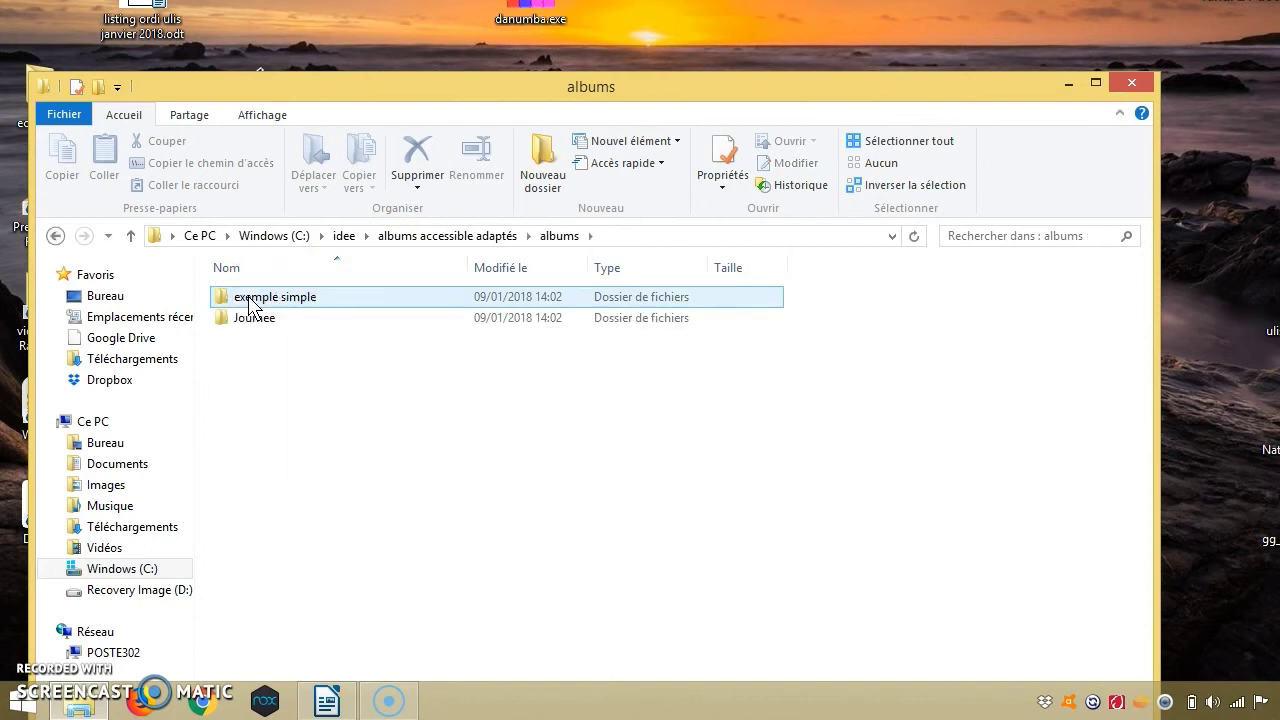
left_click(263, 316)
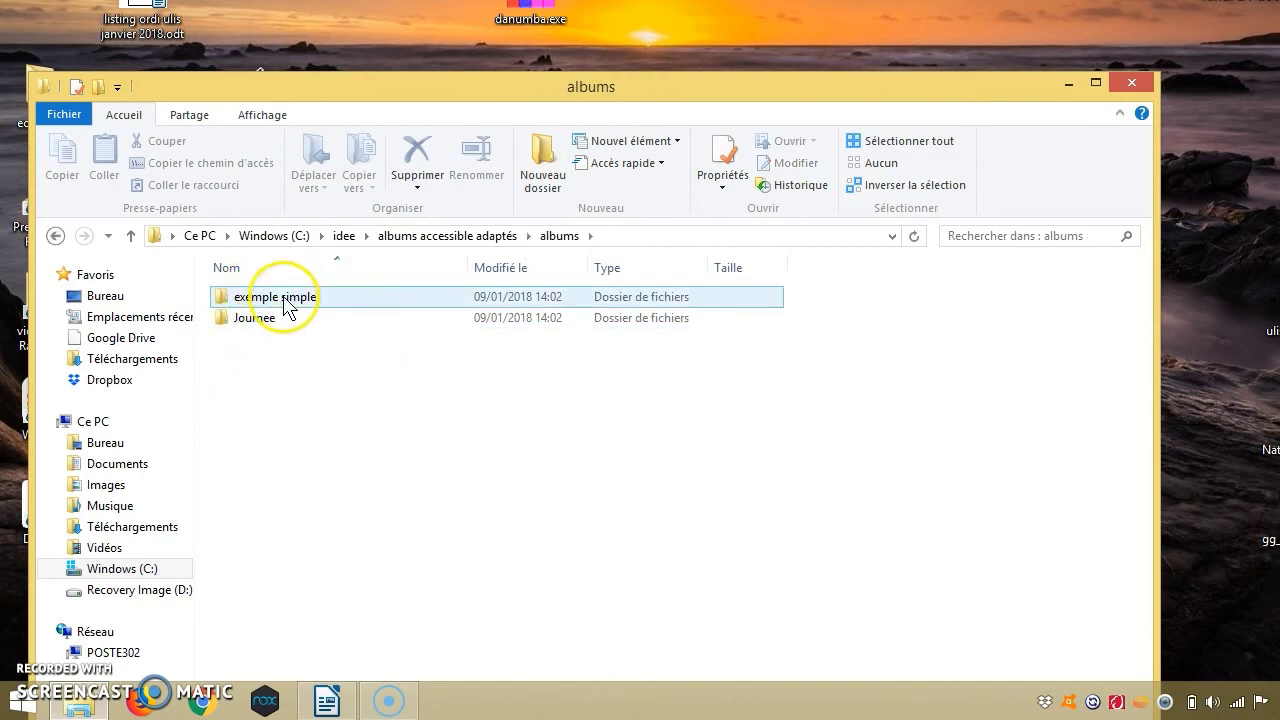
left_click(288, 306)
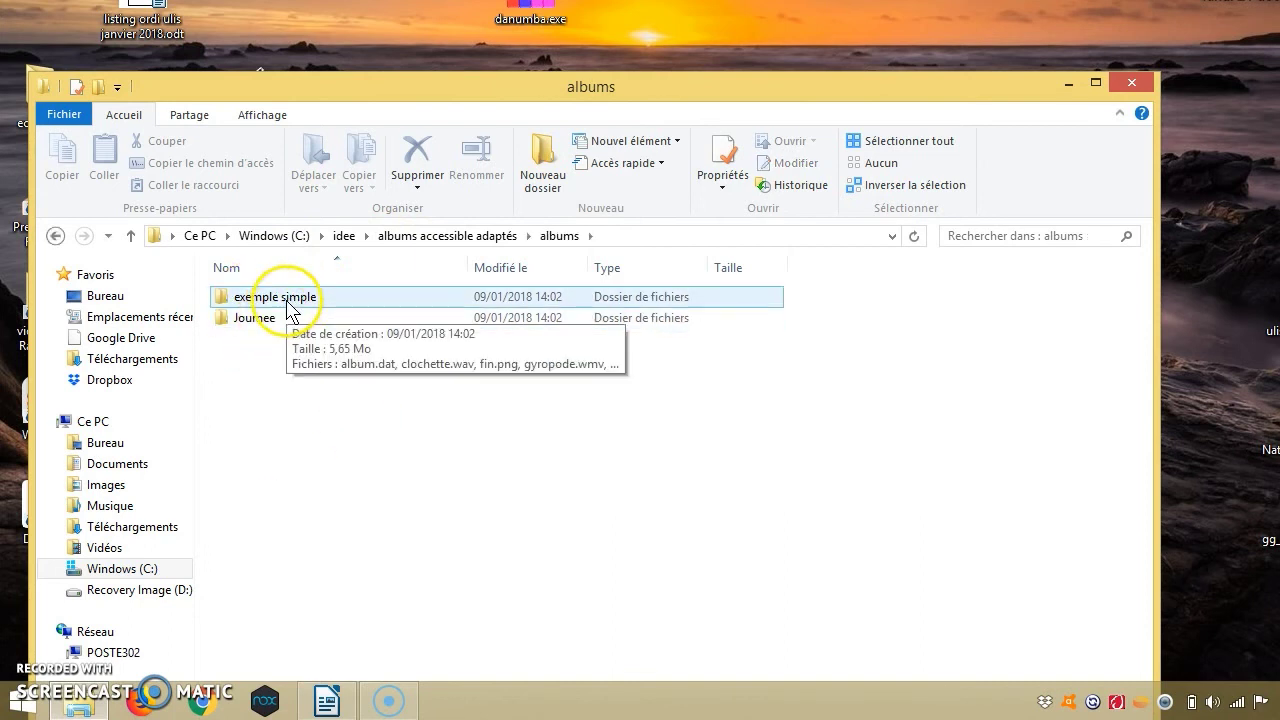
left_click(255, 322)
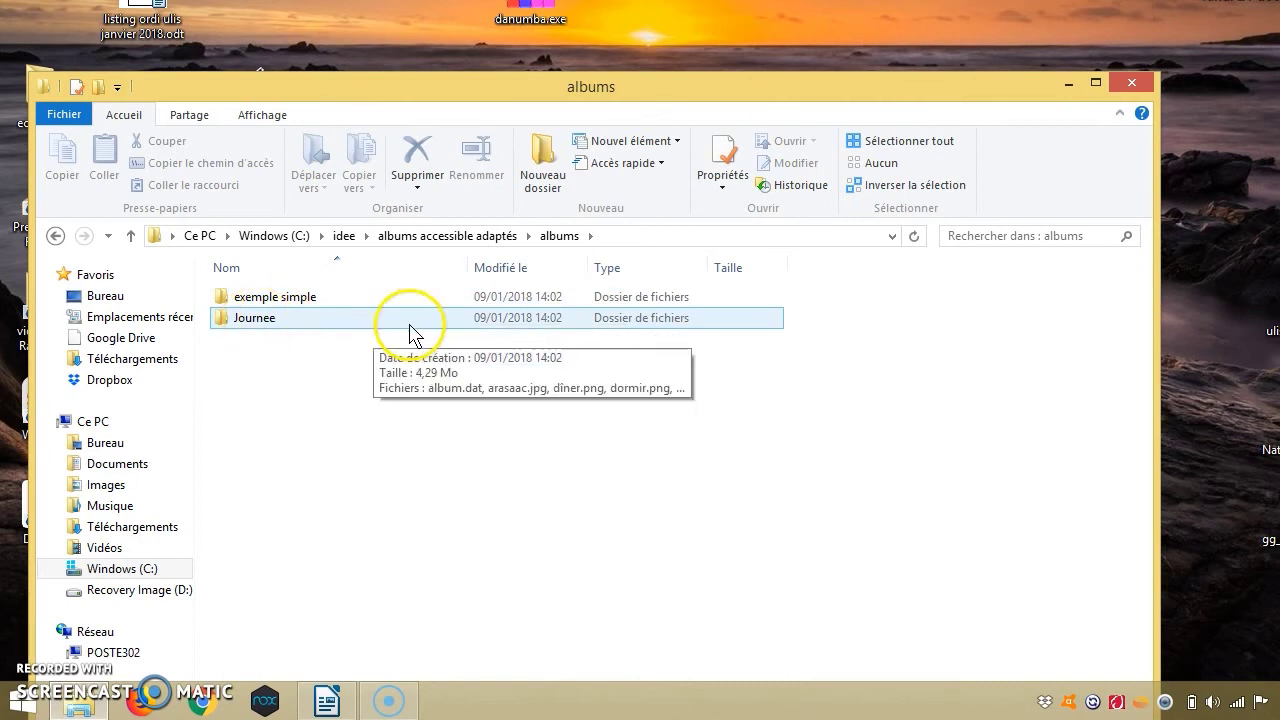
left_click(1132, 86)
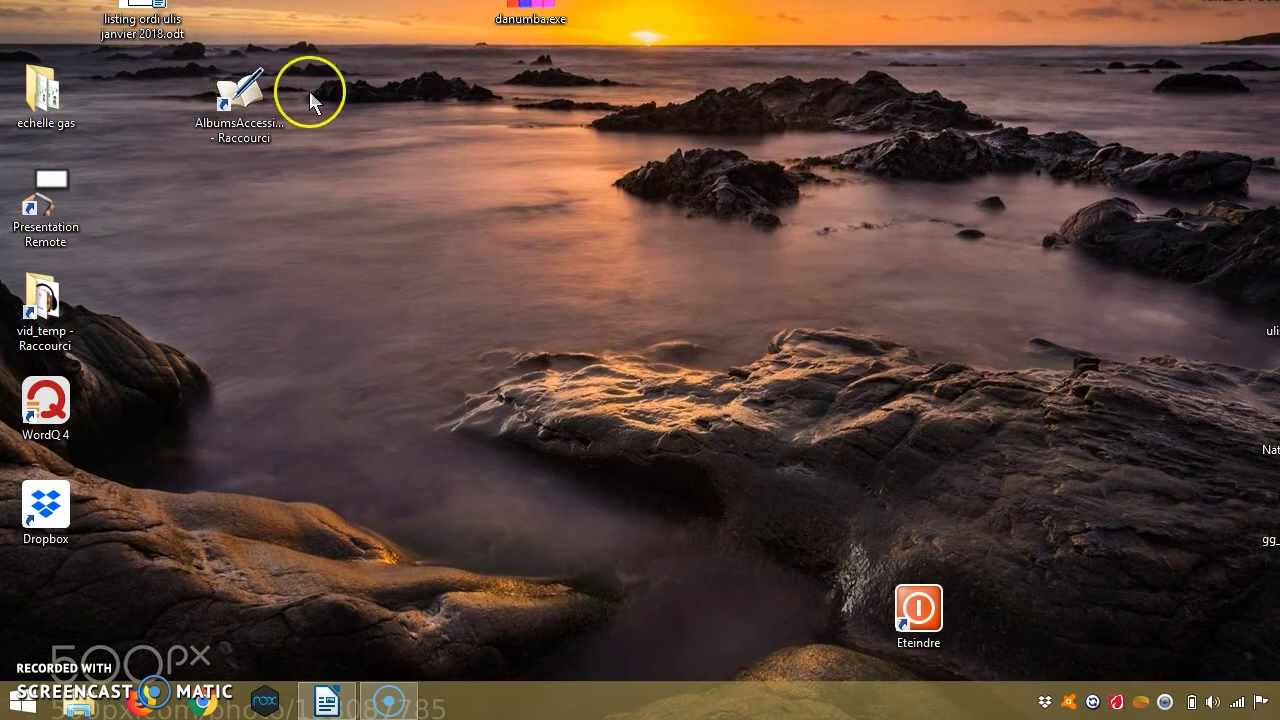
Rename the desktop shortcut to AlbumsAccessiblesV322, removing the ".exe - Raccourci" ending.
double_click(251, 98)
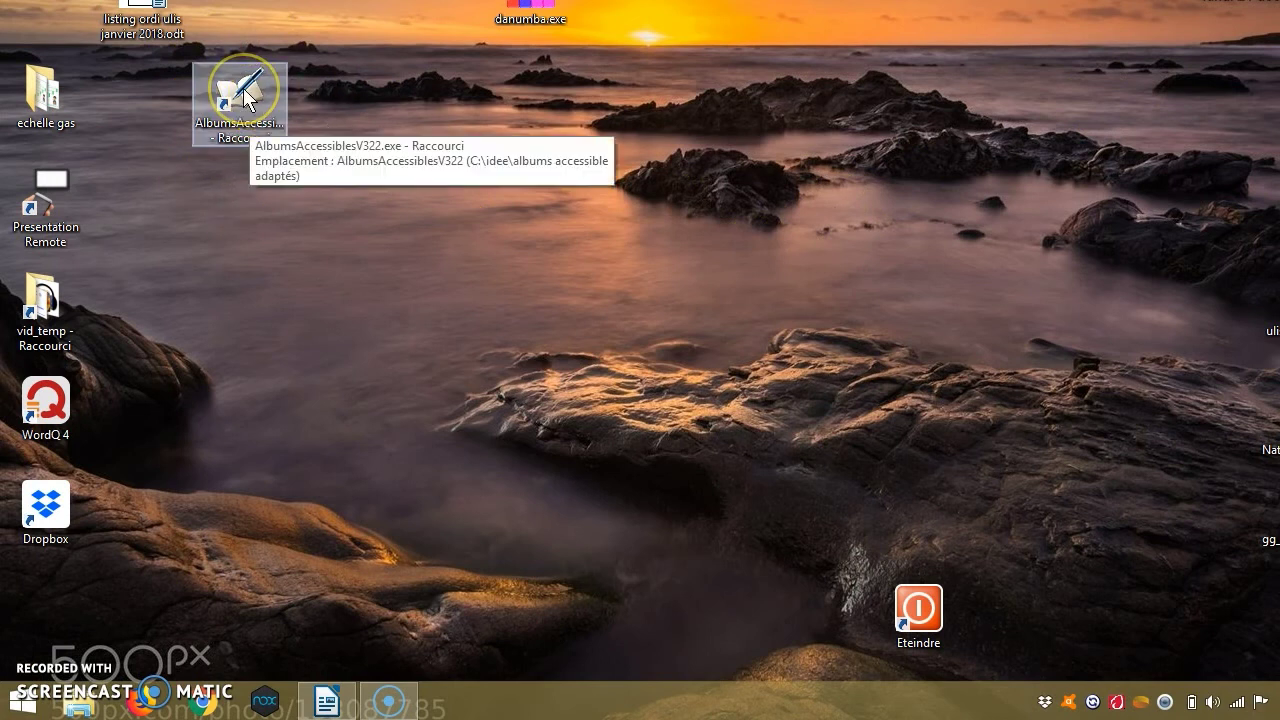
right_click(245, 90)
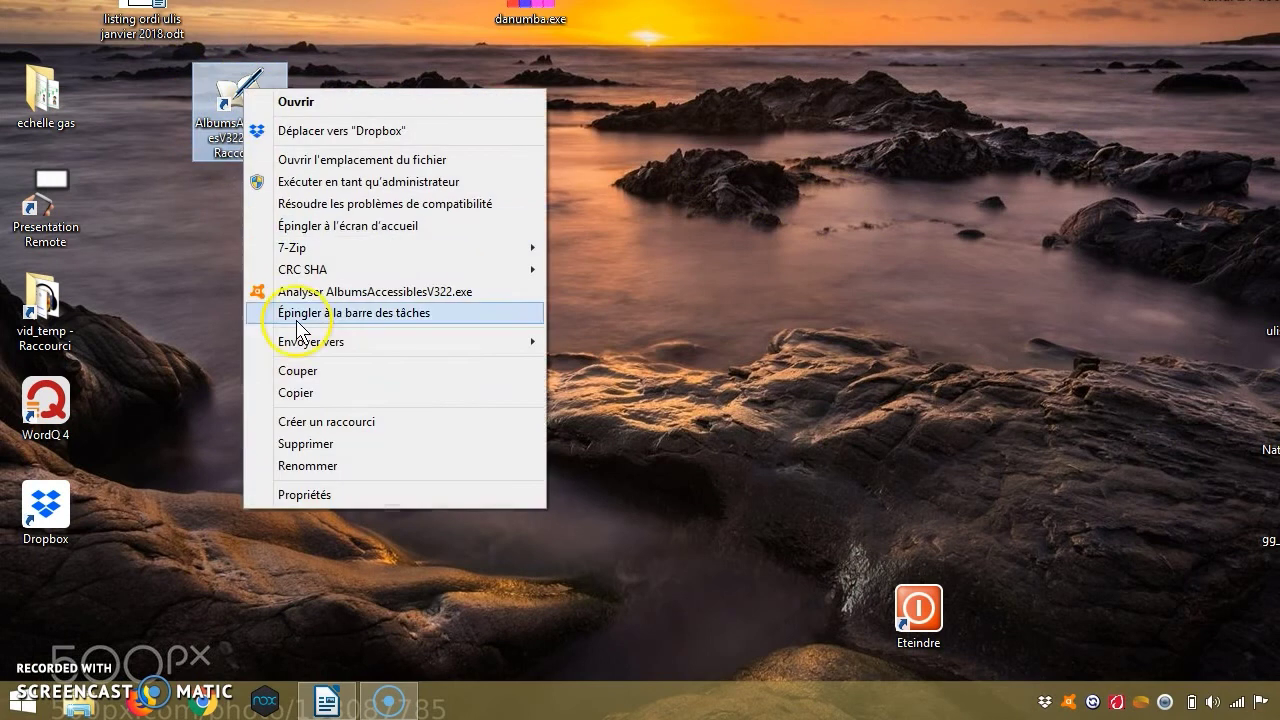
left_click(352, 466)
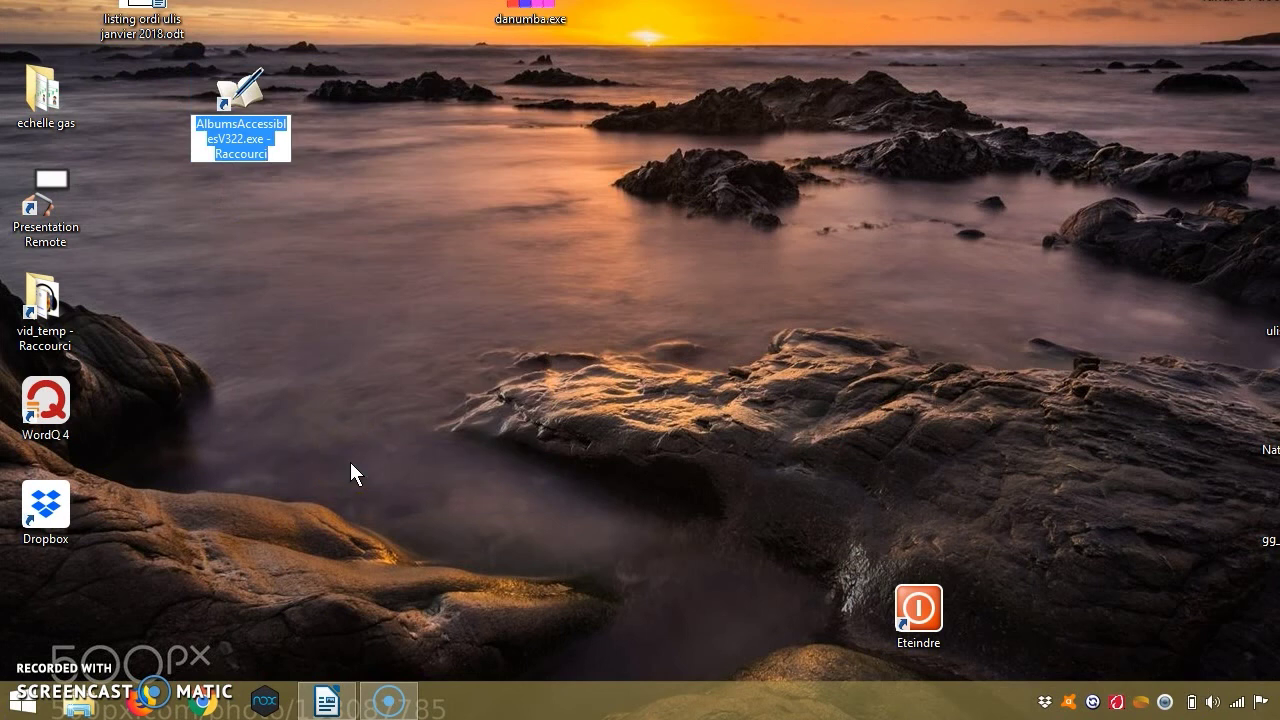
key("End")
key("BackSpace")
key("BackSpace")
key("BackSpace")
key("BackSpace")
key("BackSpace")
key("BackSpace")
key("BackSpace")
key("BackSpace")
key("BackSpace")
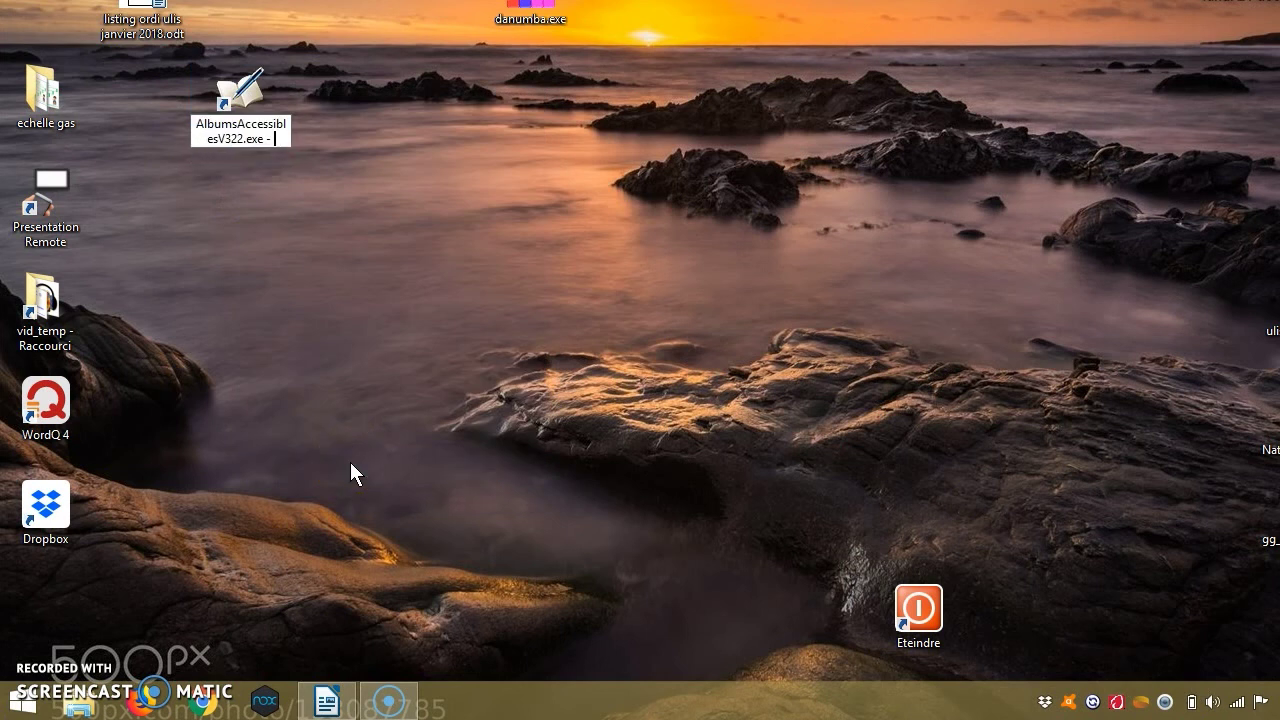
key("BackSpace")
key("BackSpace")
key("BackSpace")
key("BackSpace")
key("BackSpace")
key("BackSpace")
key("BackSpace")
key("Return")
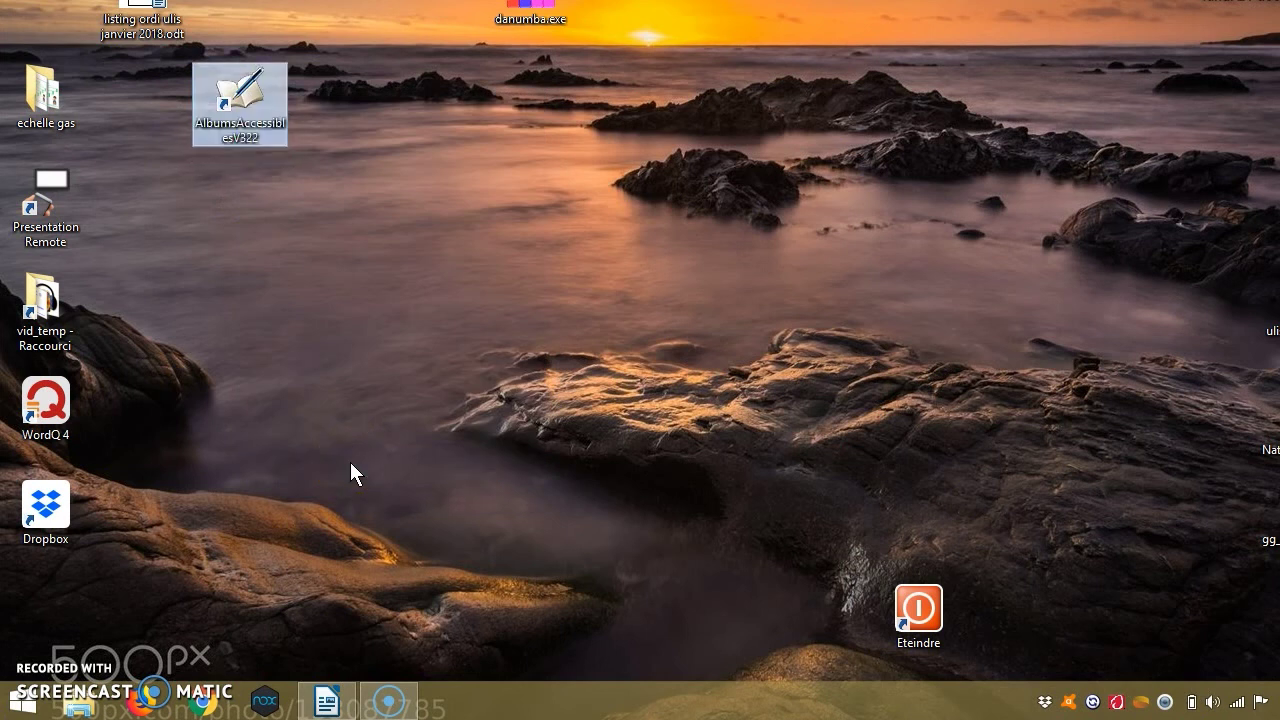
left_click(255, 197)
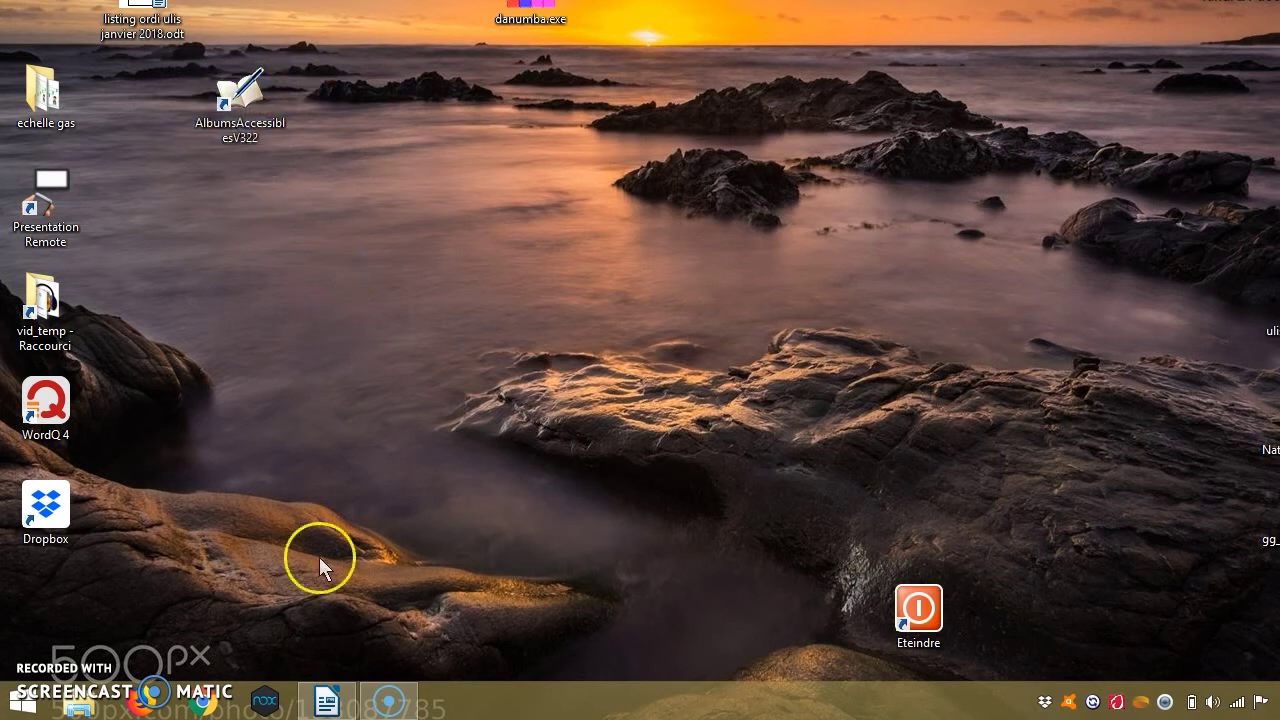
Delete the bullet item "installation" and its empty line from the list in the Writer document, and minimize the document.
left_click(326, 700)
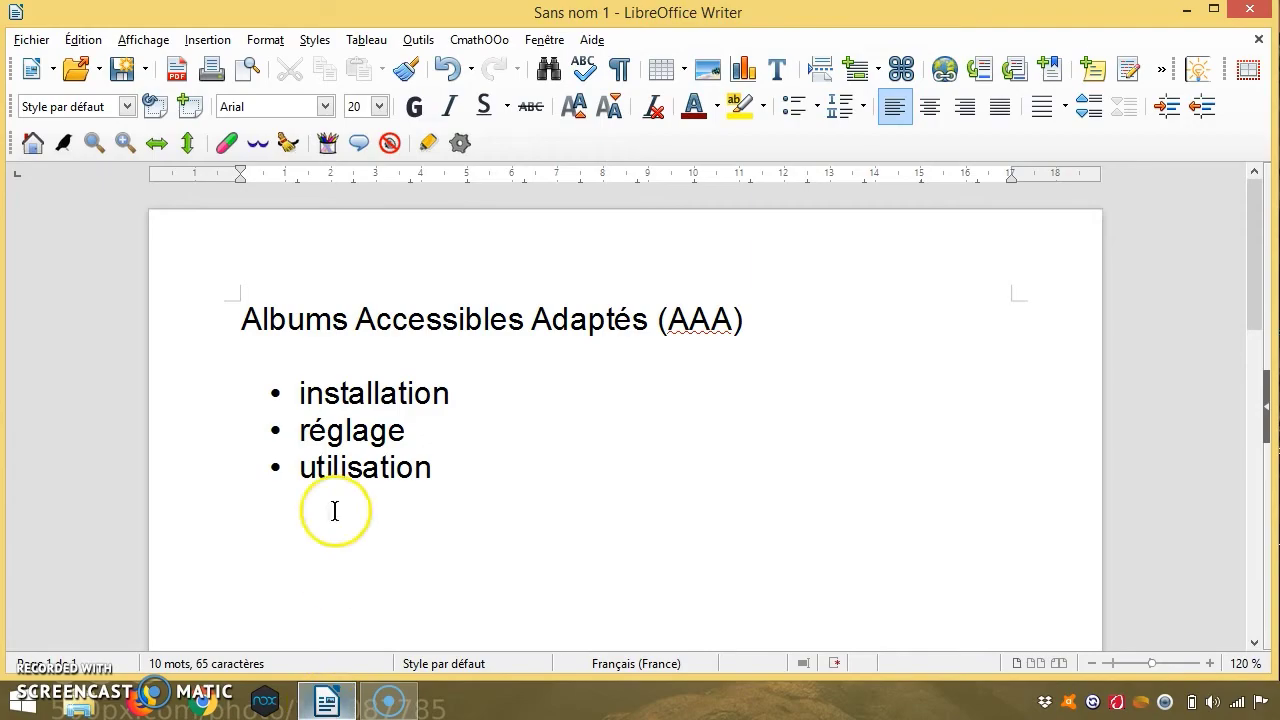
double_click(369, 393)
key("BackSpace")
key("BackSpace")
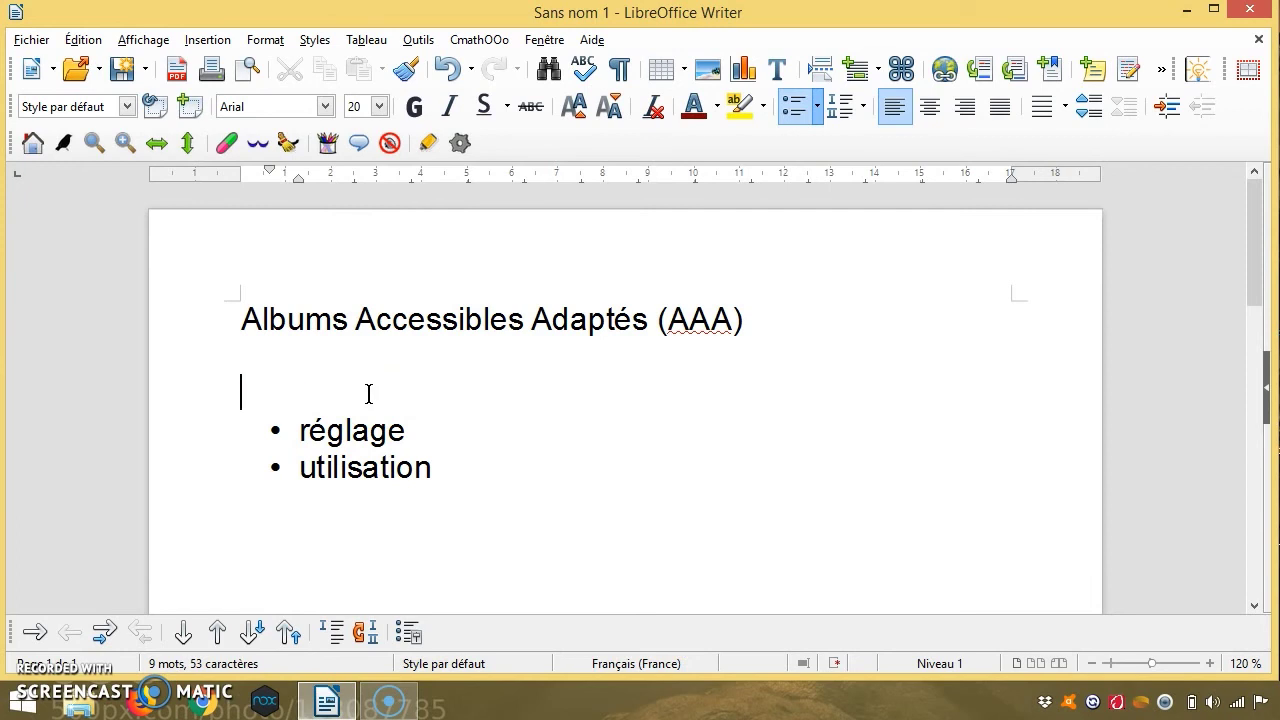
key("BackSpace")
left_click(330, 700)
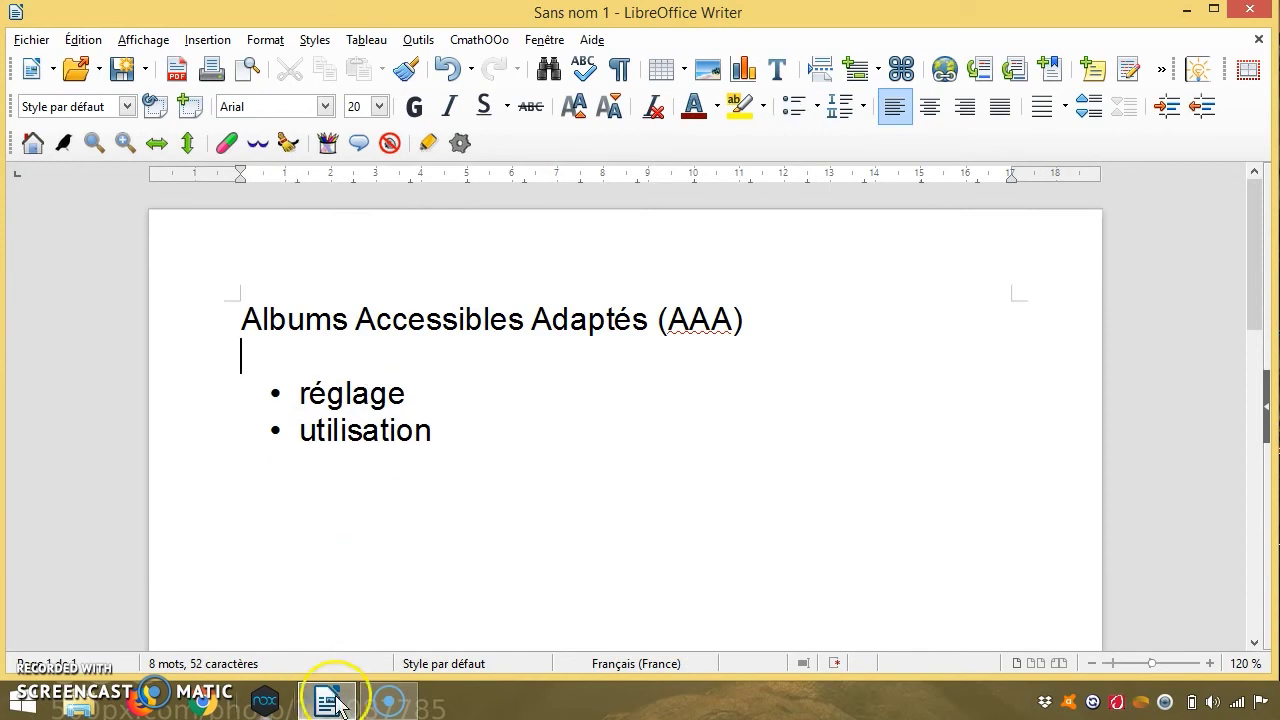
left_click(1183, 16)
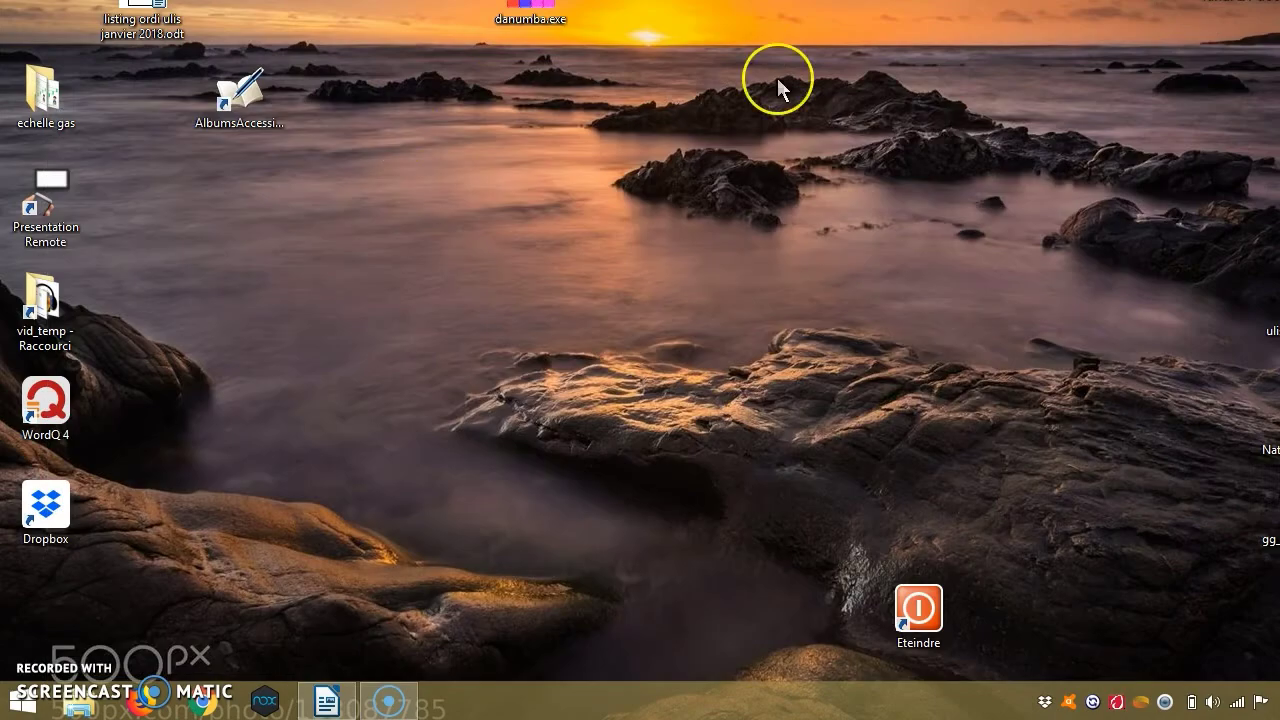
Launch Albums Accessibles from the desktop shortcut, showing the additional SmartScreen information and allowing the application to run anyway.
double_click(239, 96)
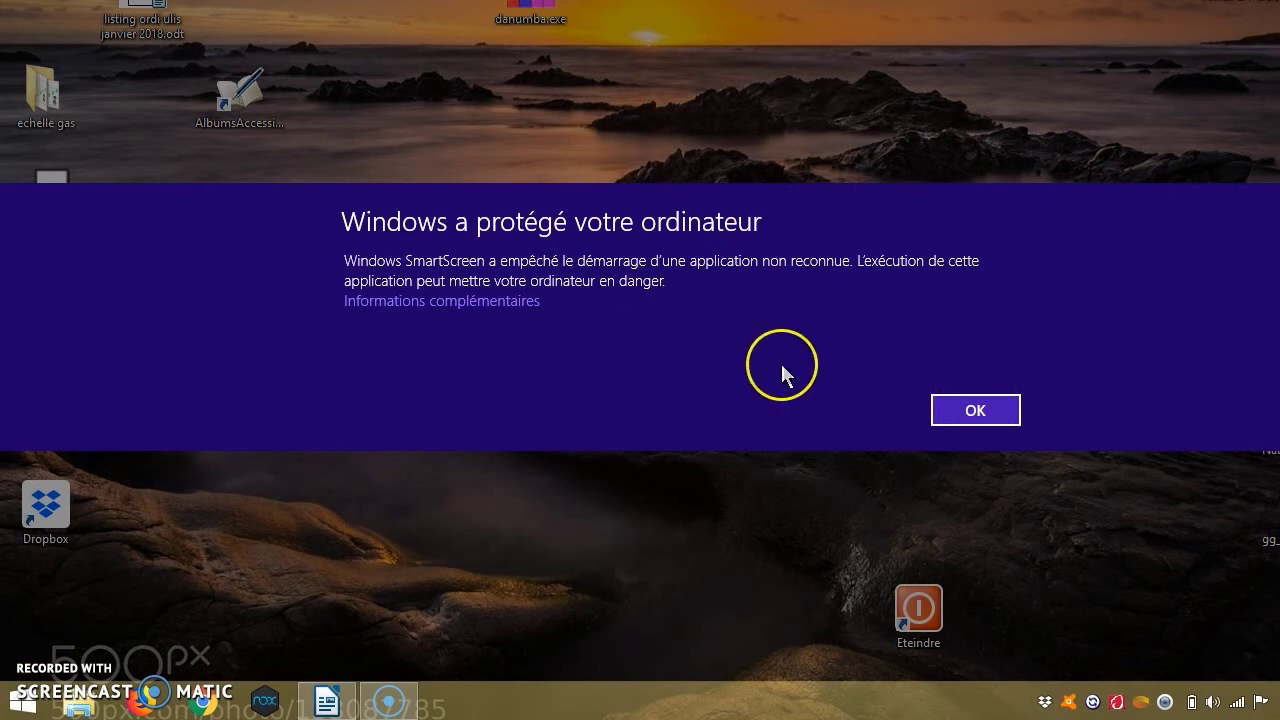
left_click(968, 418)
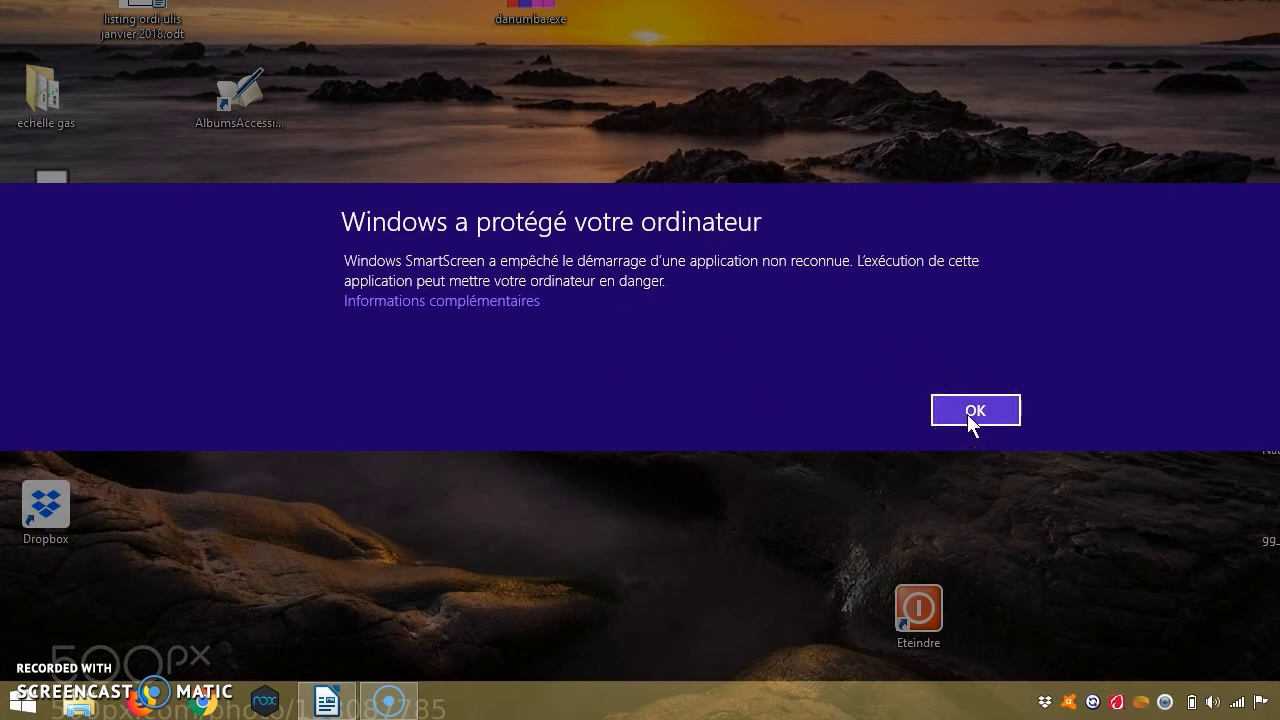
left_click(764, 387)
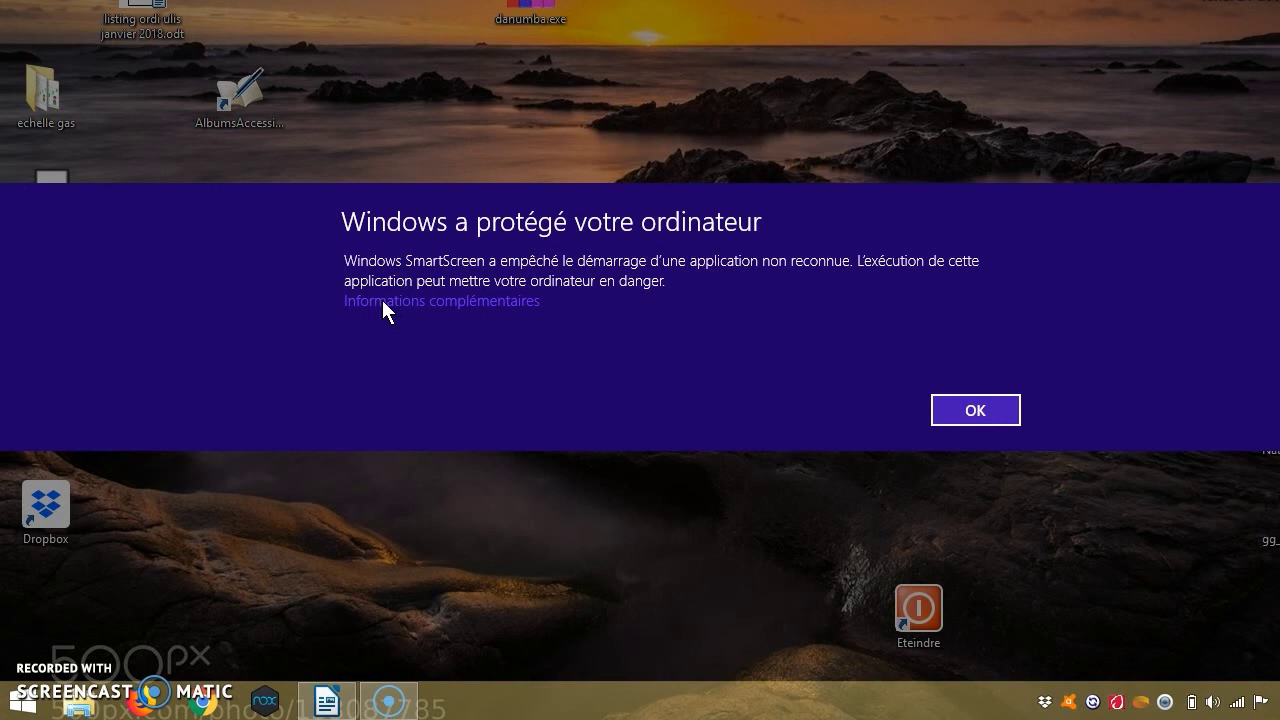
left_click(383, 301)
left_click(763, 424)
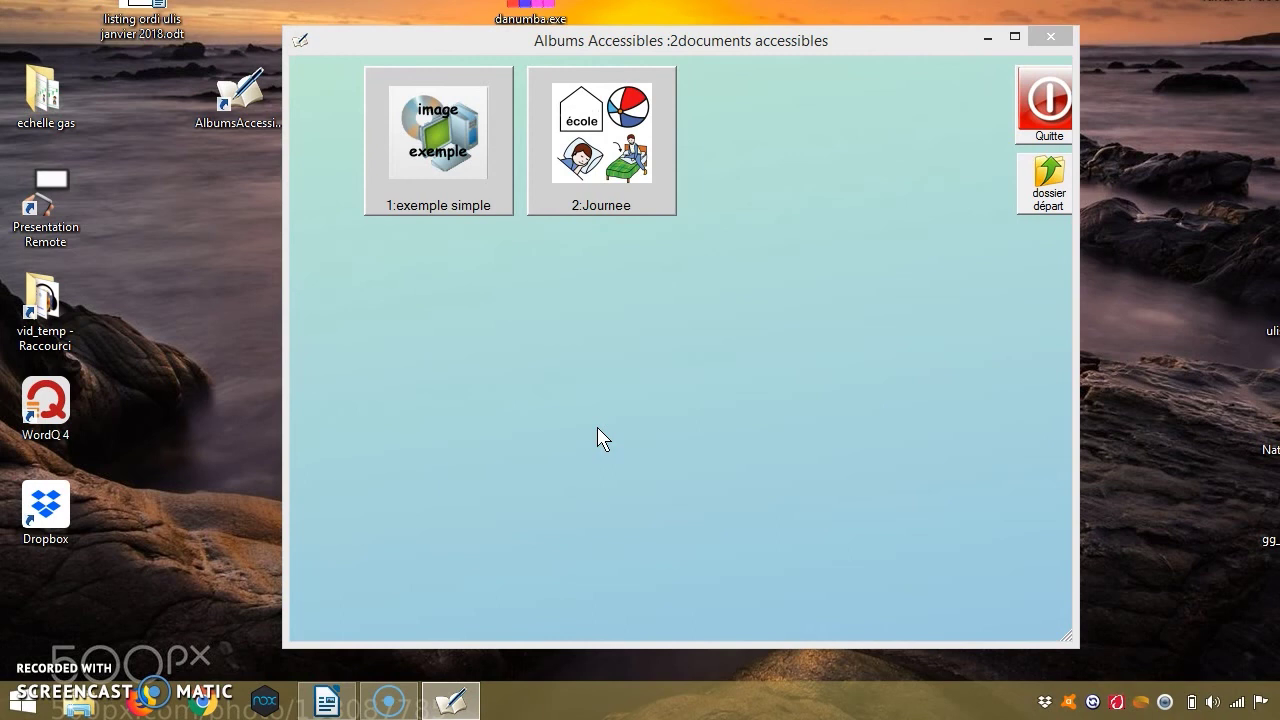
Quit the album catalogue, relaunch Albums Accessibles from the desktop, and open its Réglages window.
left_click(1050, 100)
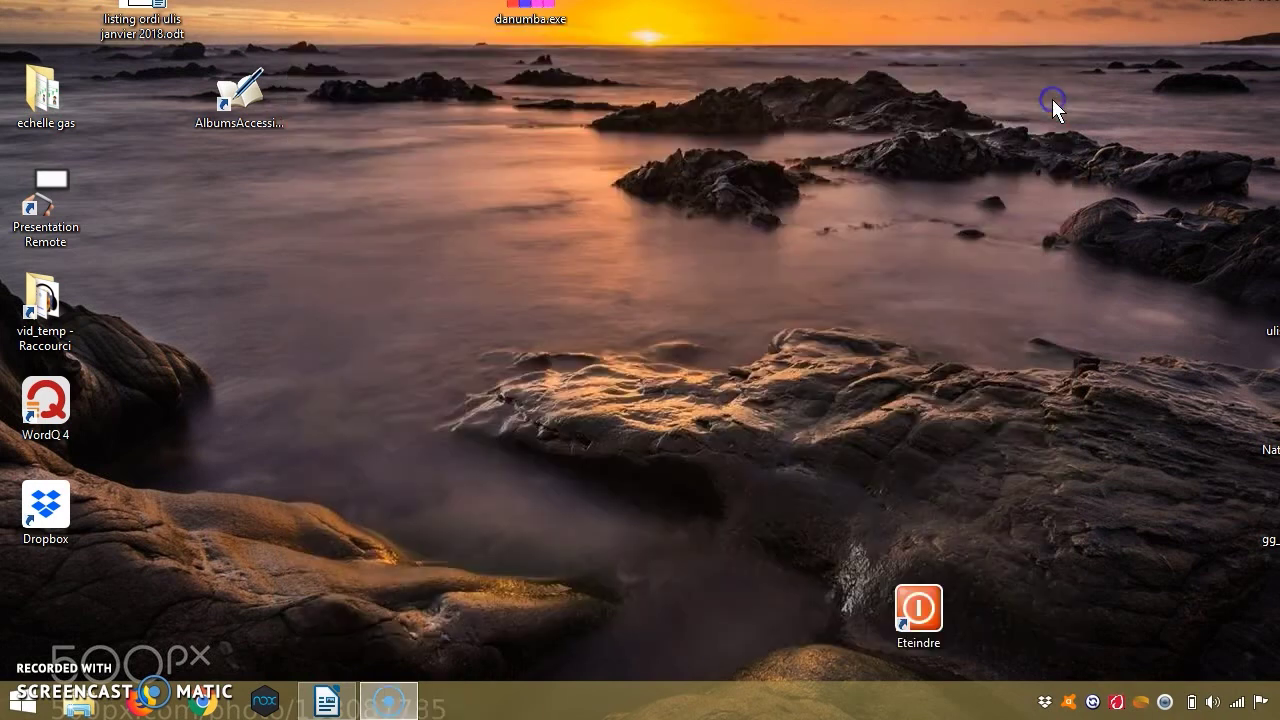
double_click(255, 96)
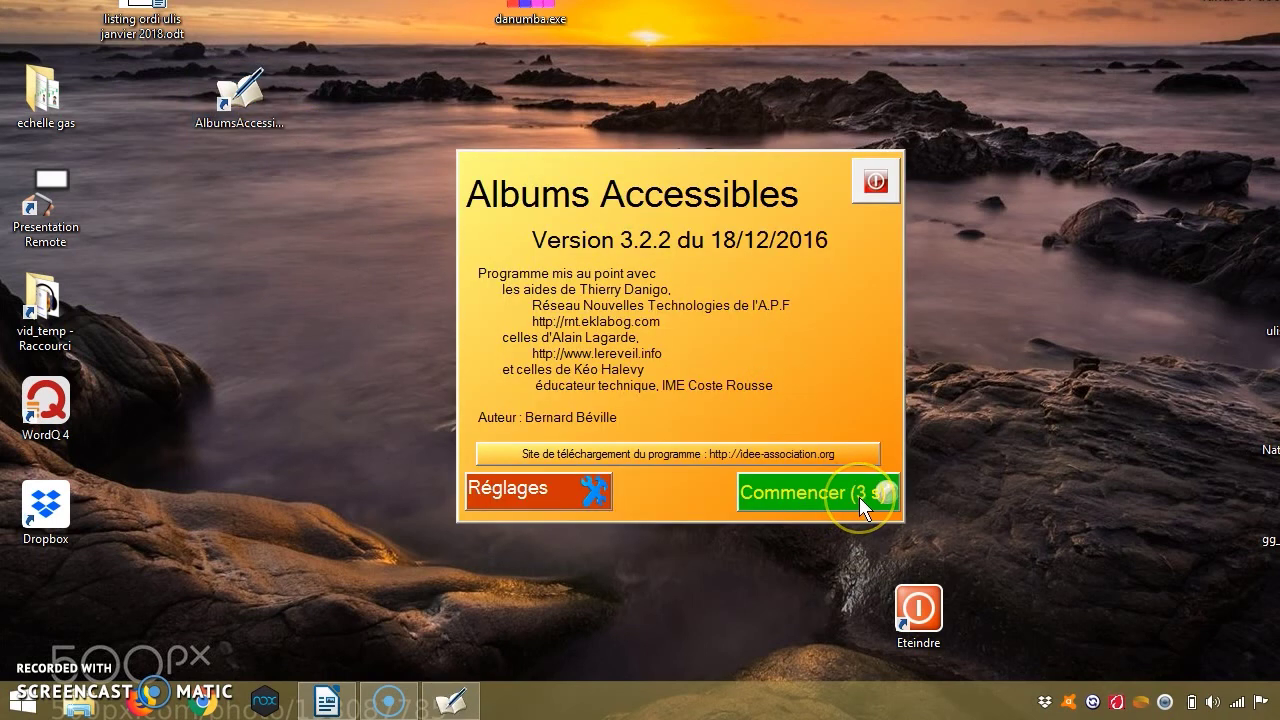
left_click(522, 492)
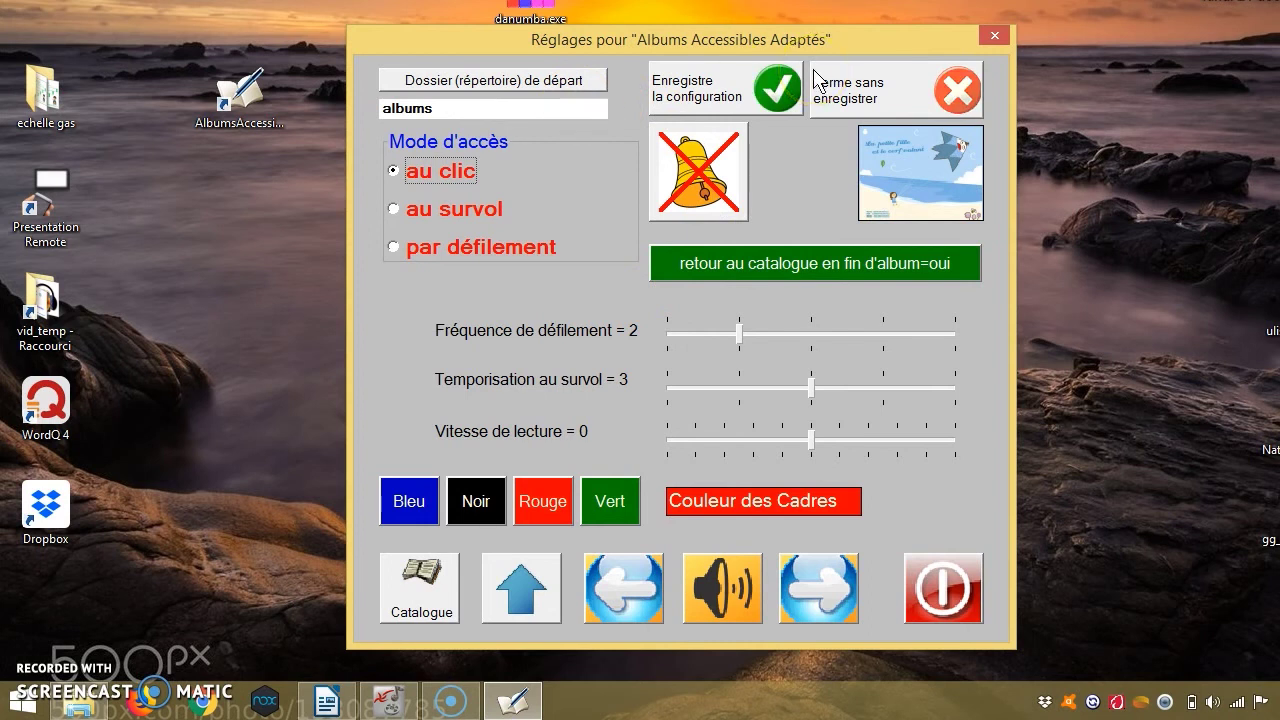
View the folder chooser for the starting directory (Dossier de départ), leaving it without choosing a folder and dismissing the message.
left_click(468, 108)
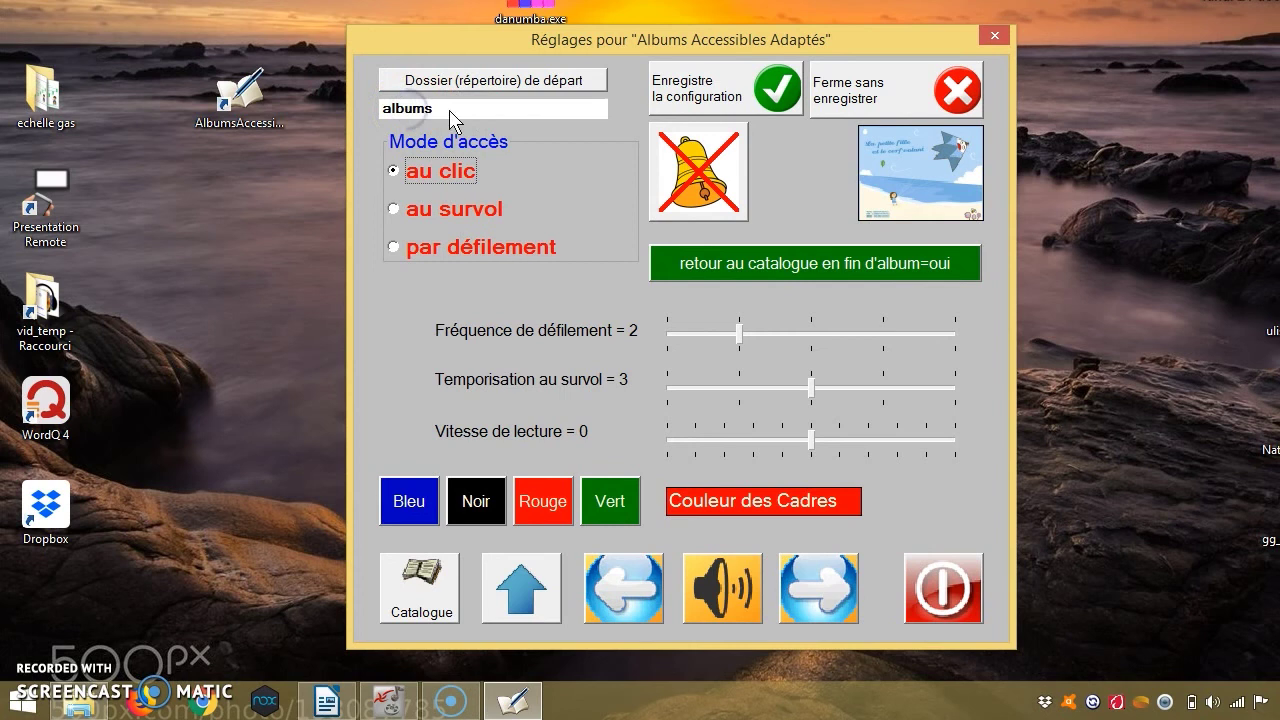
left_click(476, 84)
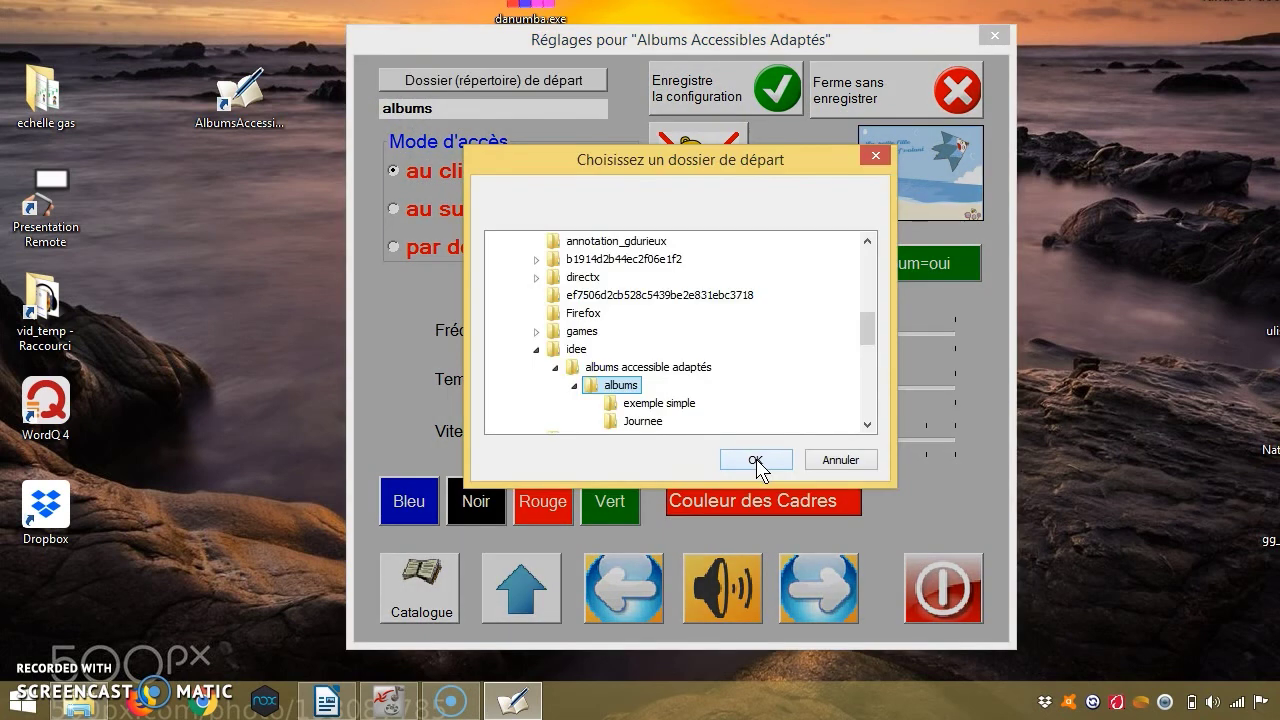
left_click(842, 468)
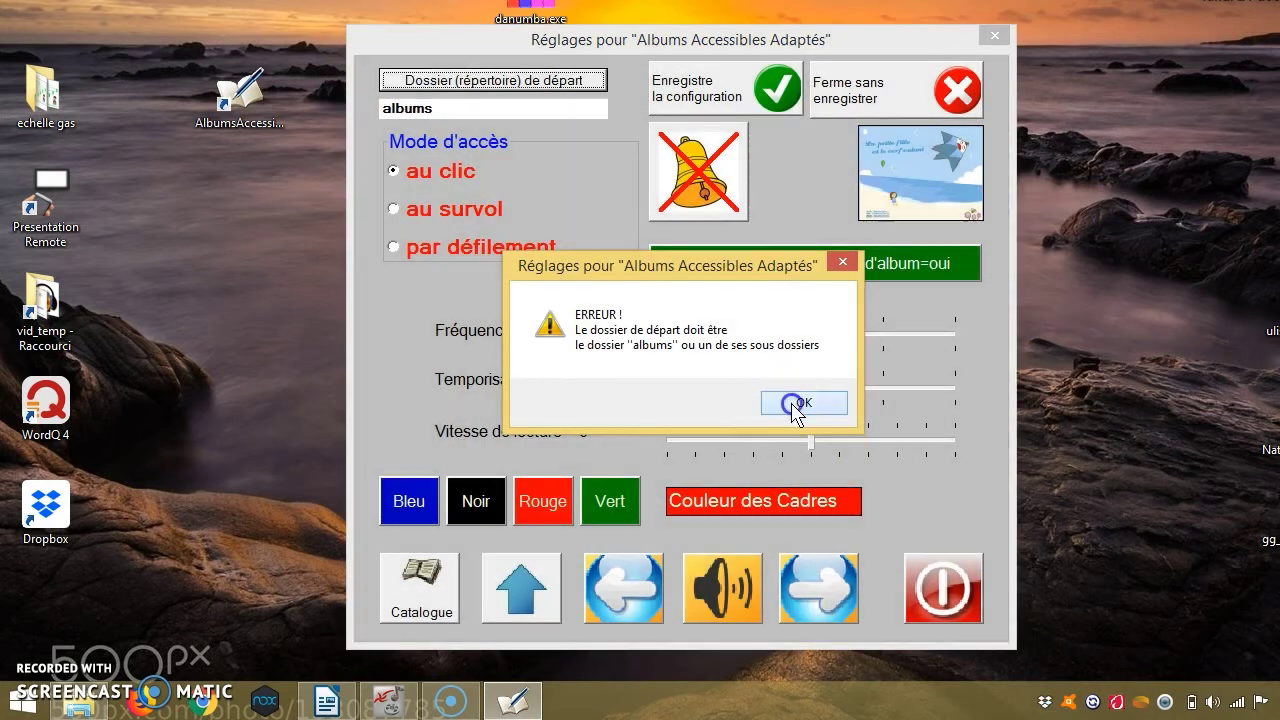
left_click(801, 403)
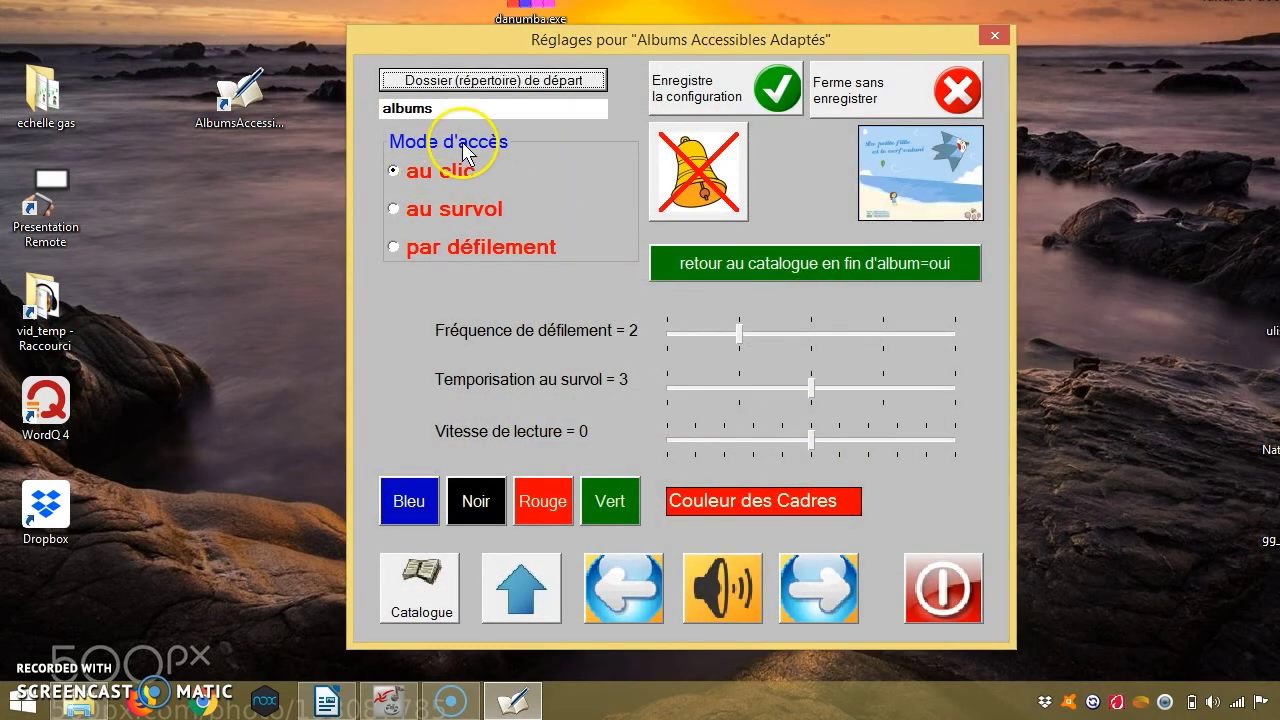
Try the access modes "au survol" and "par défilement", and set the mode back to "au clic", dismissing the information message.
left_click(437, 210)
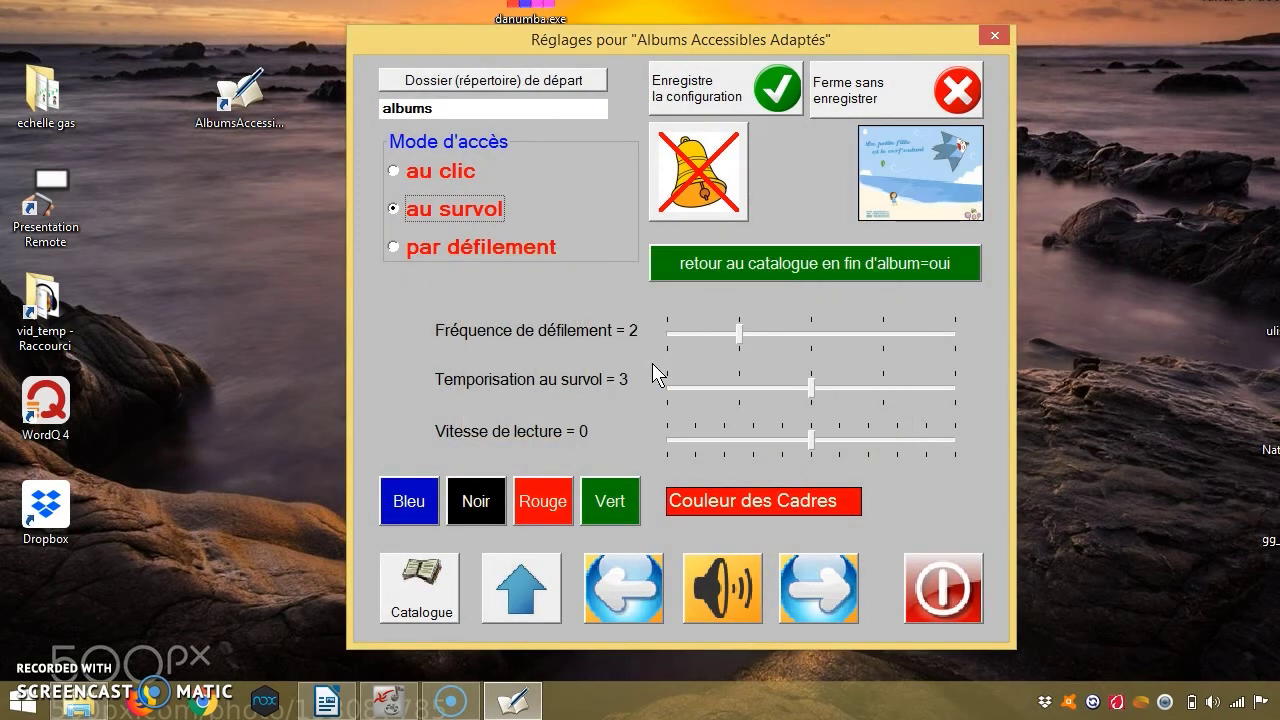
left_click(478, 248)
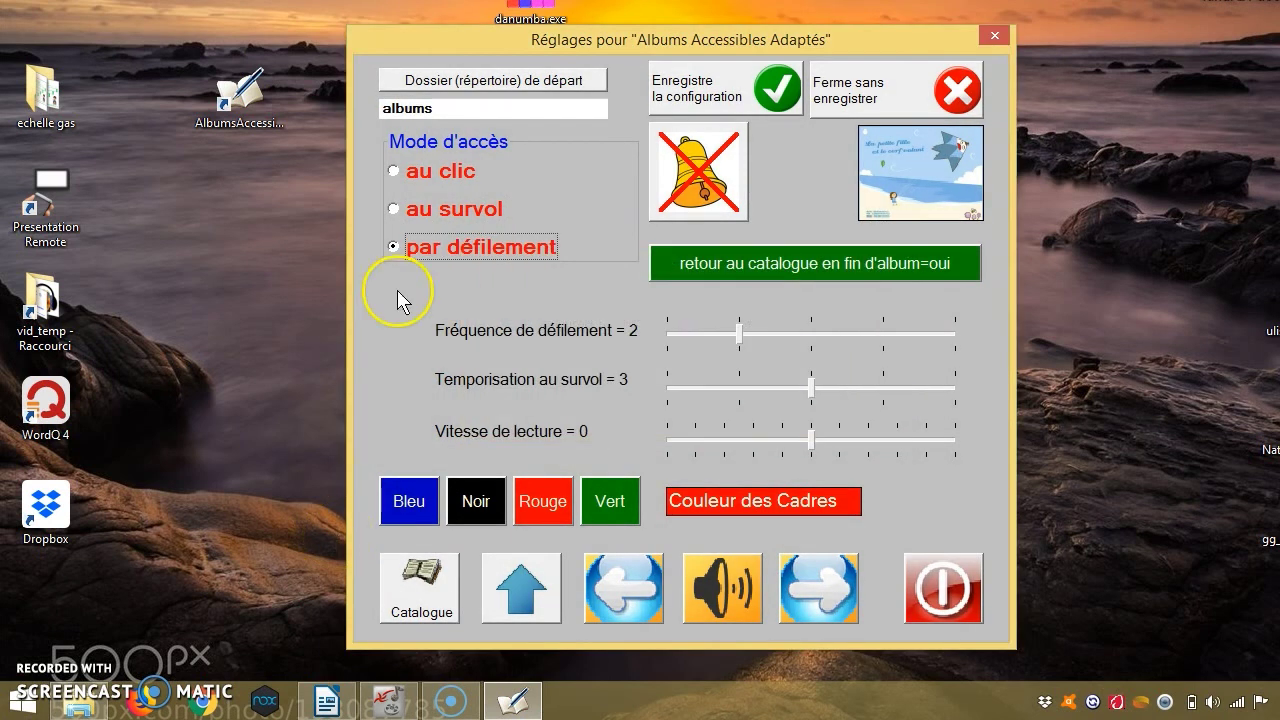
left_click(410, 172)
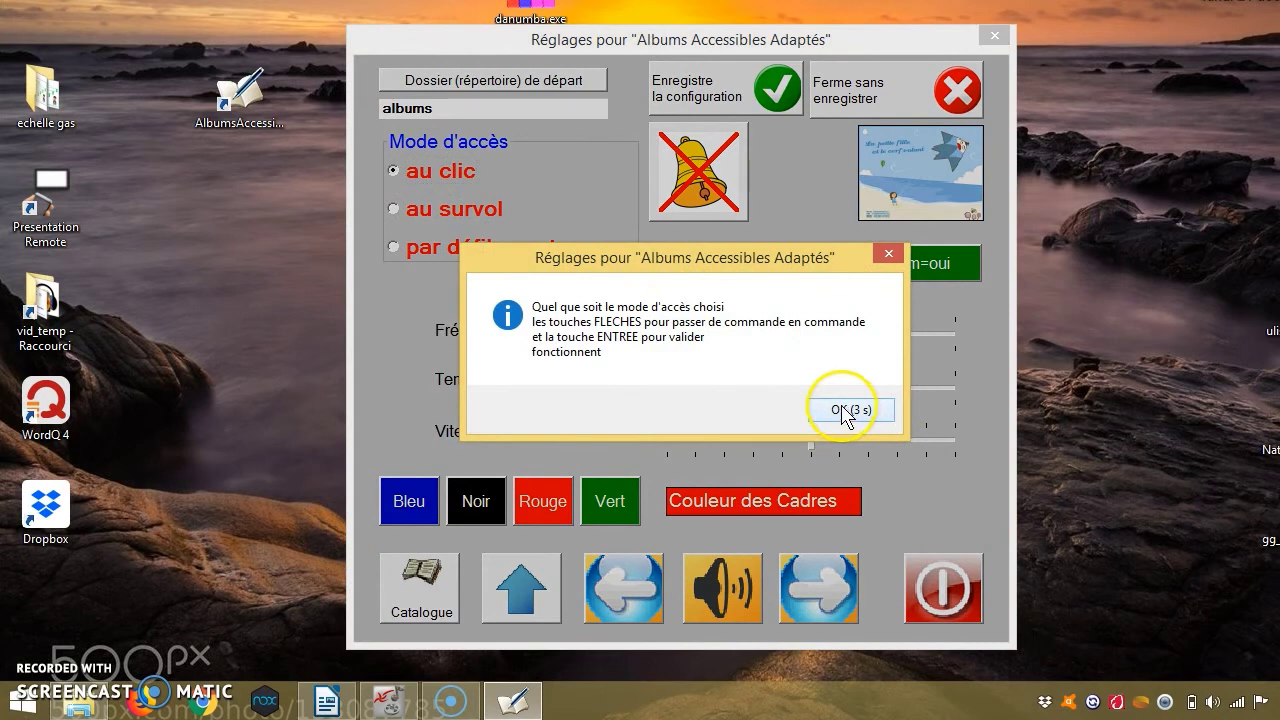
left_click(850, 410)
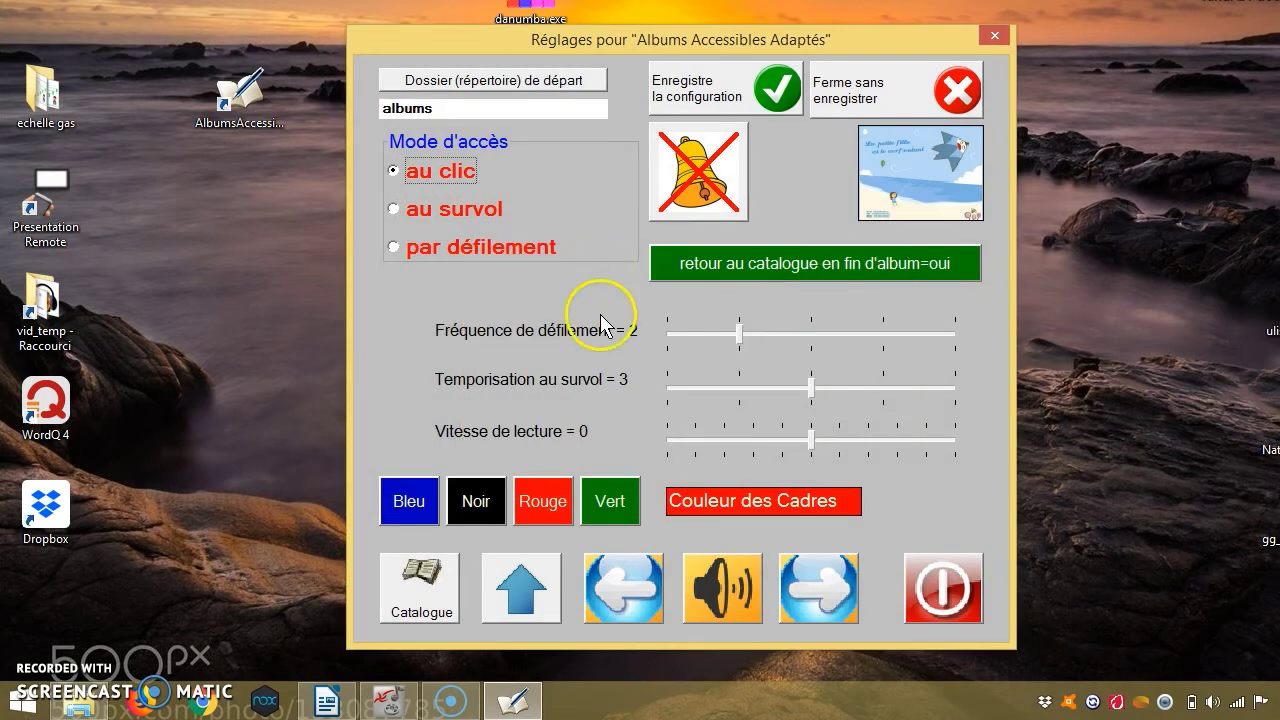
Try the sliders, leaving Fréquence du défilement at 2, Temporisation au survol at 3 and Vitesse de la lecture at 0.
left_click(744, 337)
mouse_move(744, 337)
left_mouse_down()
mouse_move(664, 333)
mouse_move(967, 340)
mouse_move(739, 336)
left_mouse_up()
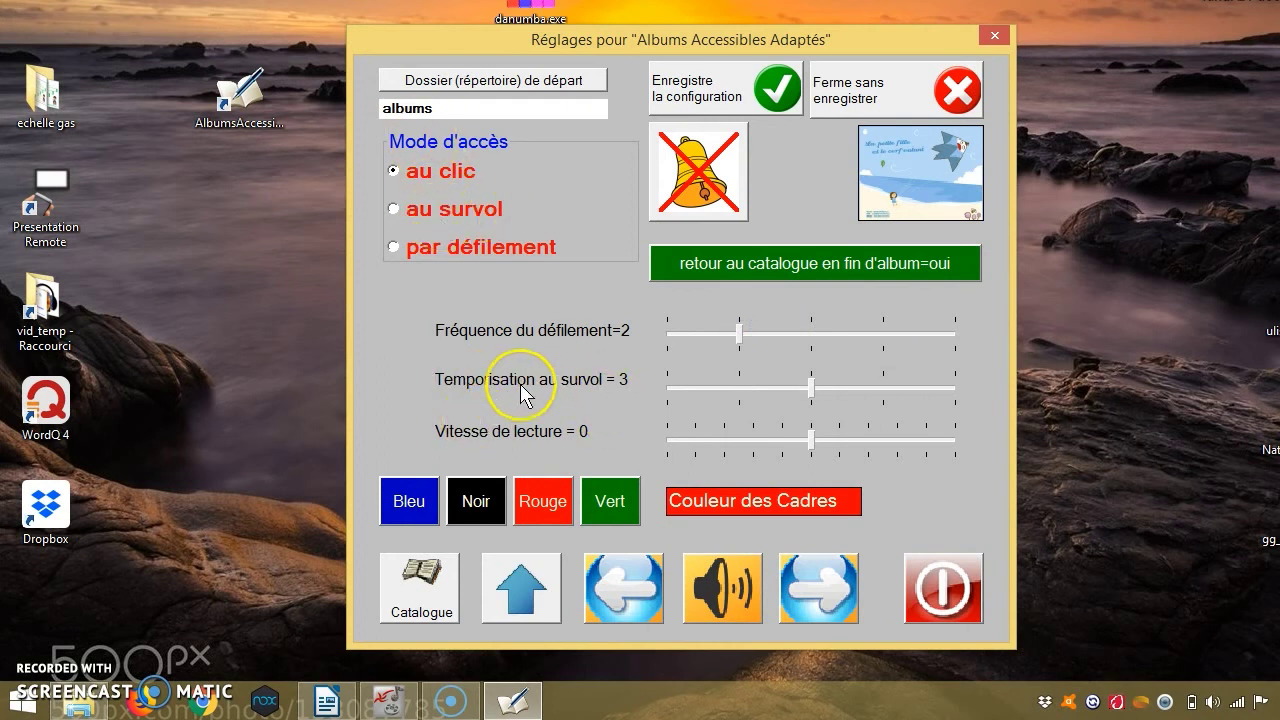
mouse_move(811, 388)
left_mouse_down()
mouse_move(674, 392)
mouse_move(949, 392)
mouse_move(751, 389)
mouse_move(811, 391)
left_mouse_up()
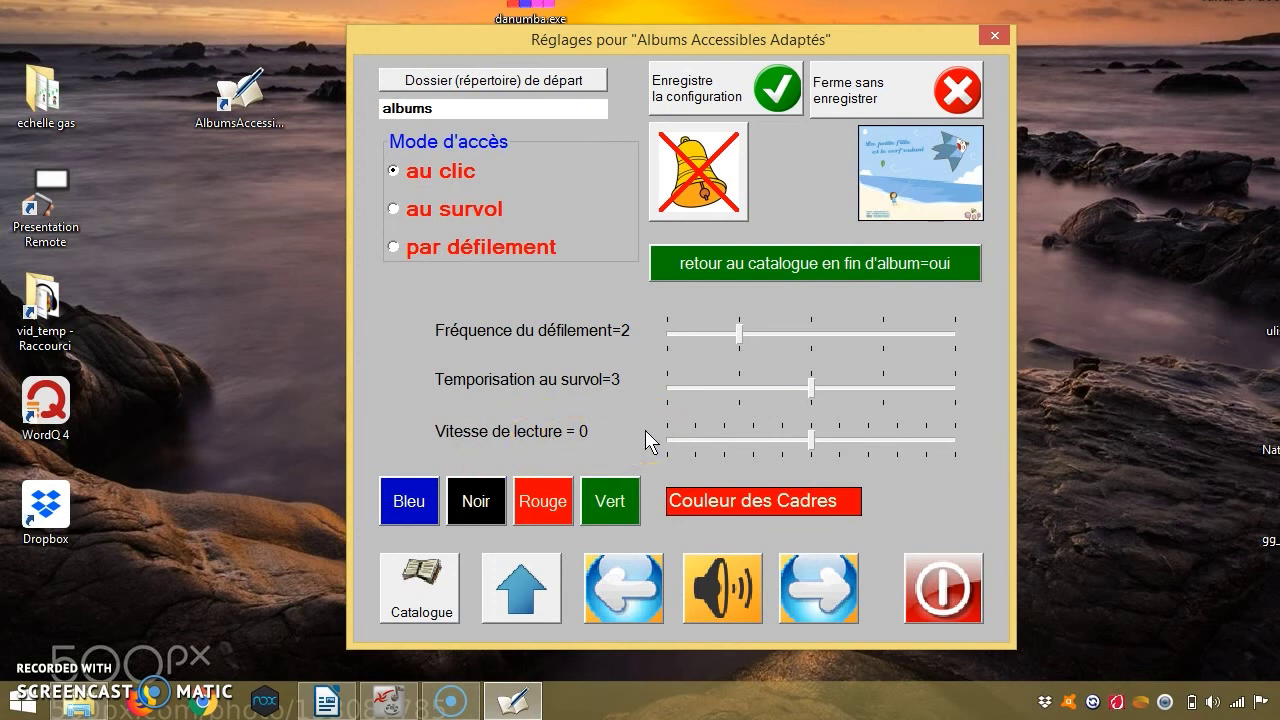
left_click(812, 438)
mouse_move(818, 448)
left_mouse_down()
mouse_move(966, 434)
mouse_move(721, 420)
mouse_move(613, 440)
mouse_move(695, 460)
mouse_move(806, 443)
left_mouse_up()
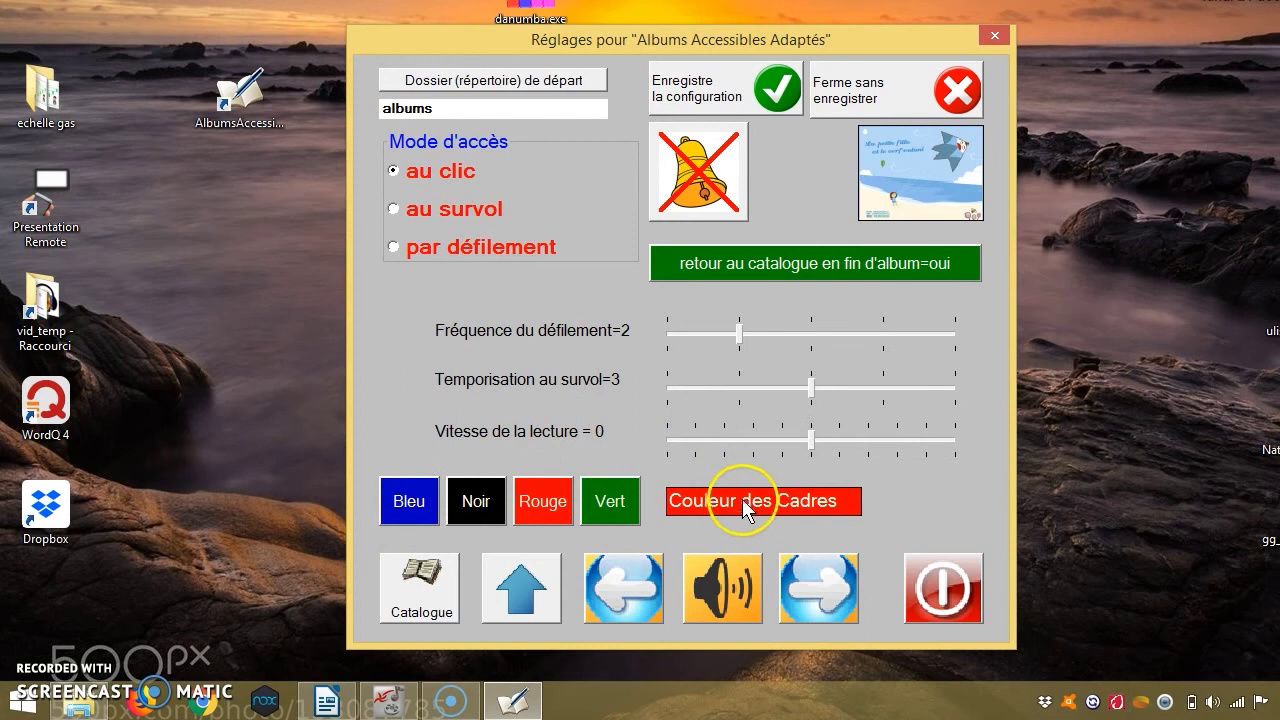
Try the frame colours Noir, Rouge and Vert, and set Couleur des Cadres to Bleu.
left_click(415, 506)
left_click(472, 512)
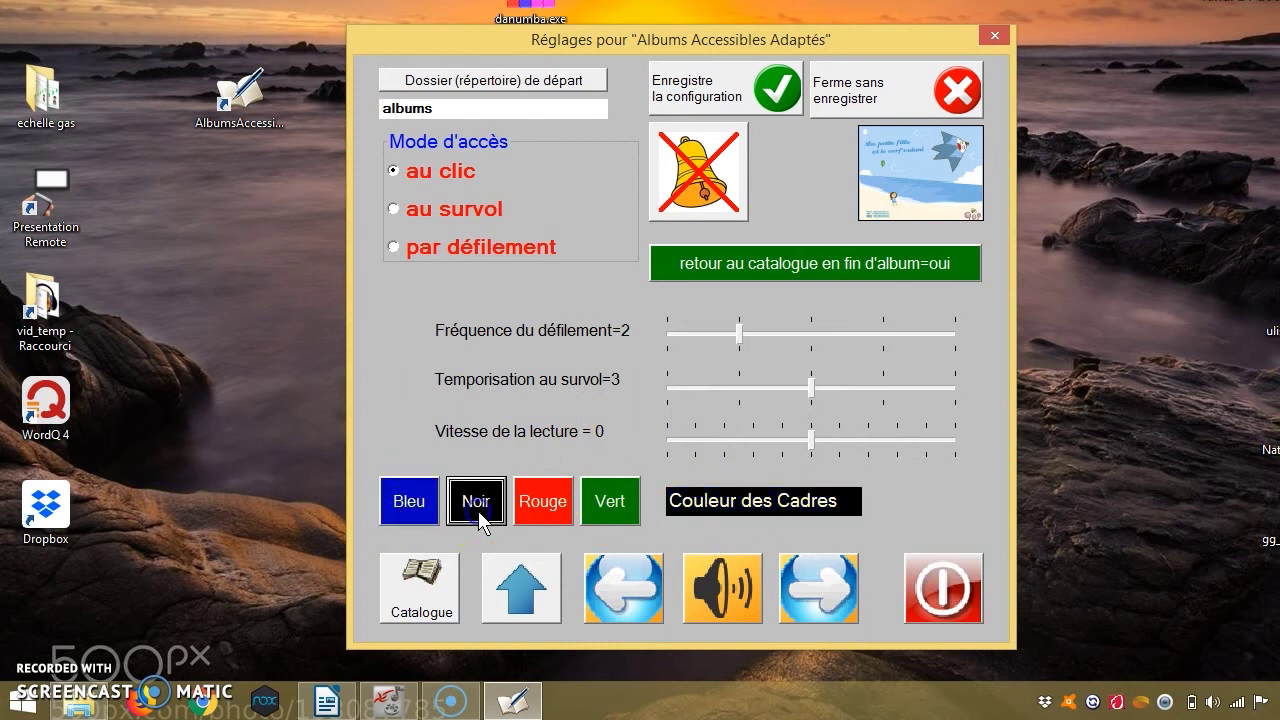
left_click(542, 515)
left_click(612, 506)
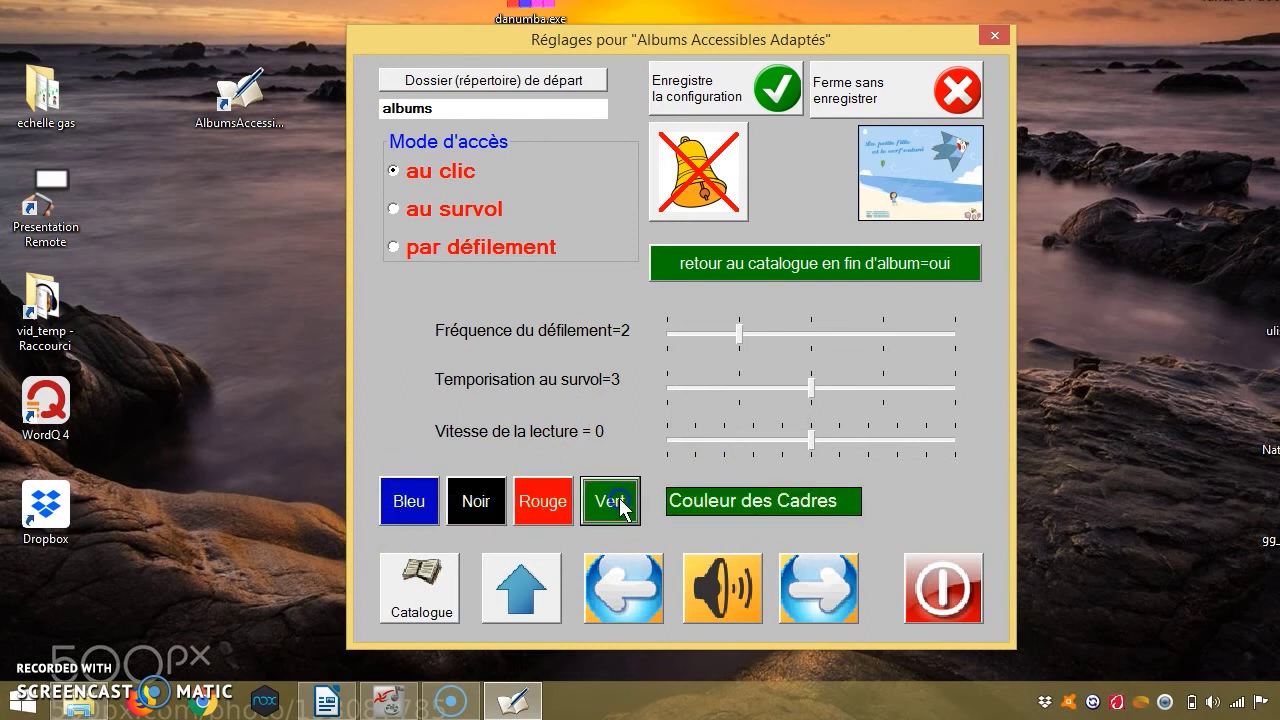
left_click(541, 502)
left_click(411, 500)
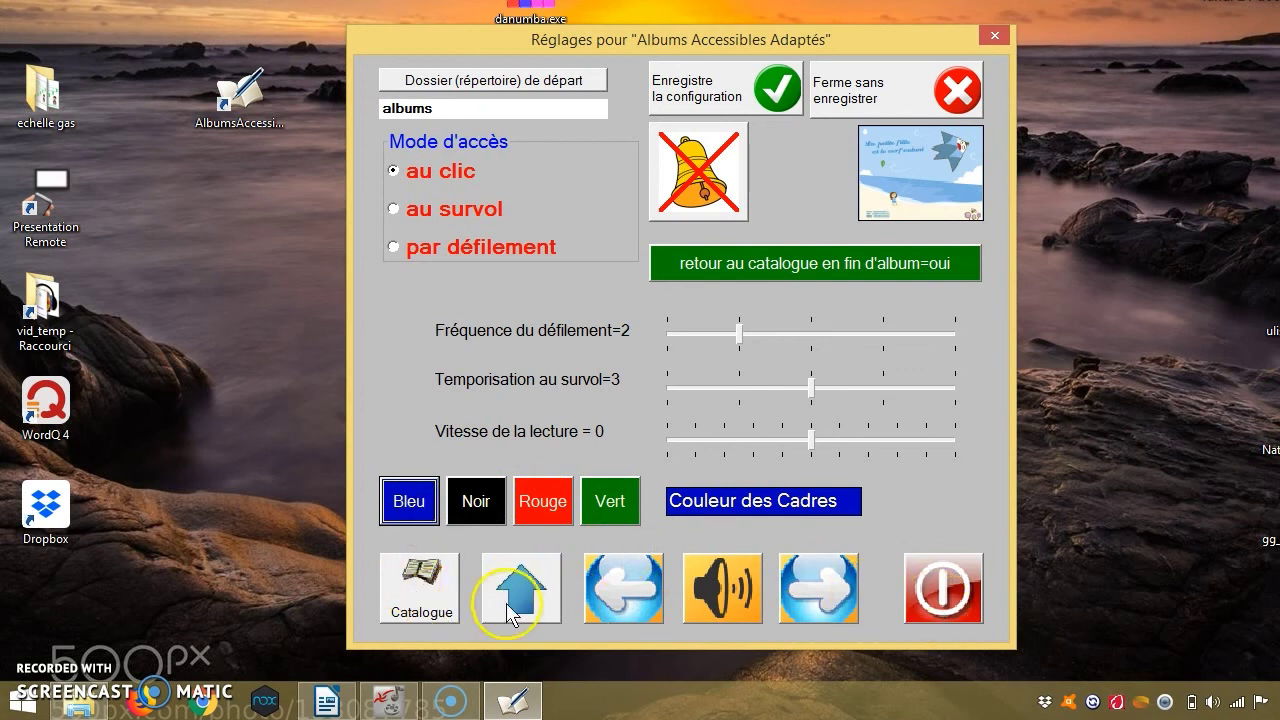
Try hiding the quit button and the Catalogue button, restoring each one and dismissing the information messages.
left_click(940, 600)
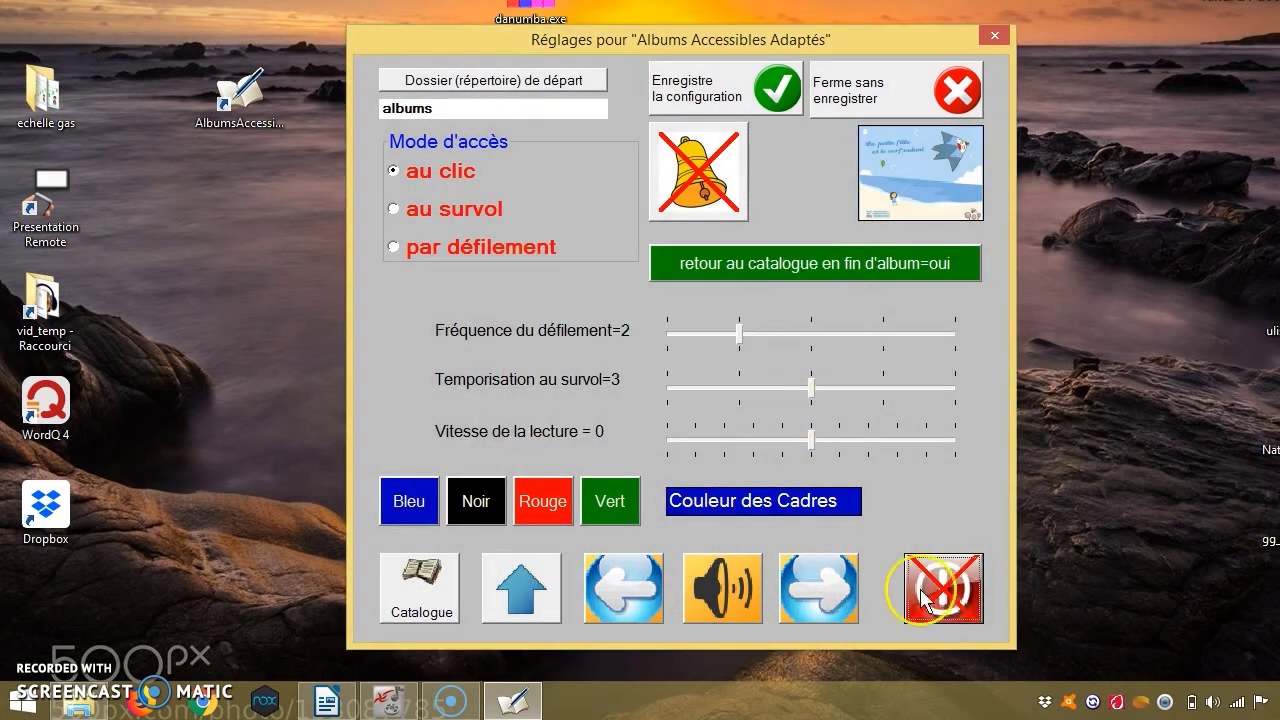
left_click(950, 604)
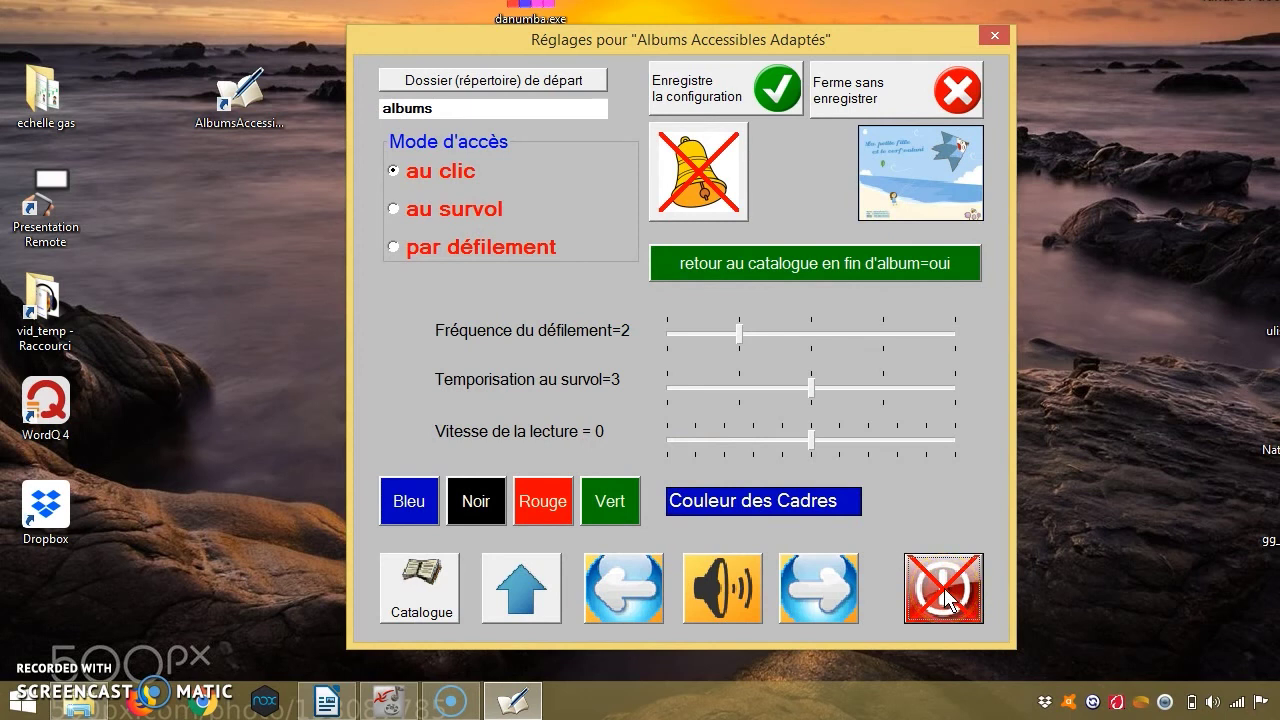
left_click(945, 595)
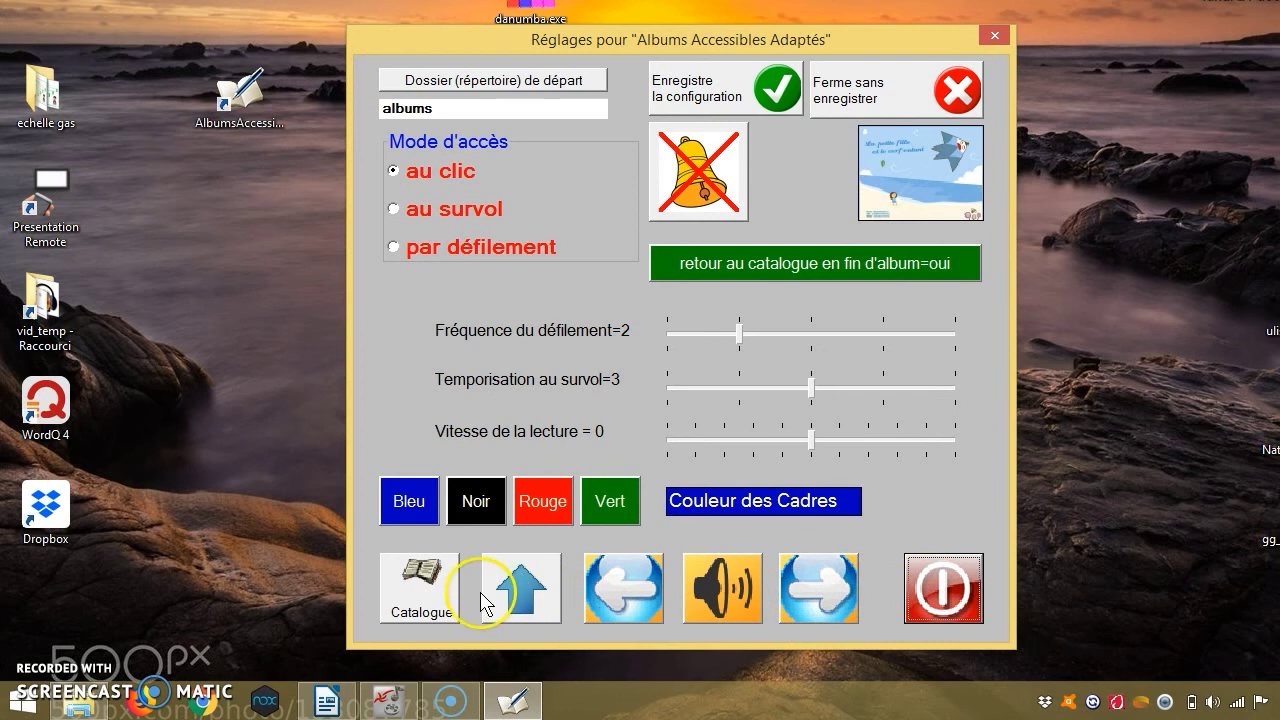
left_click(418, 597)
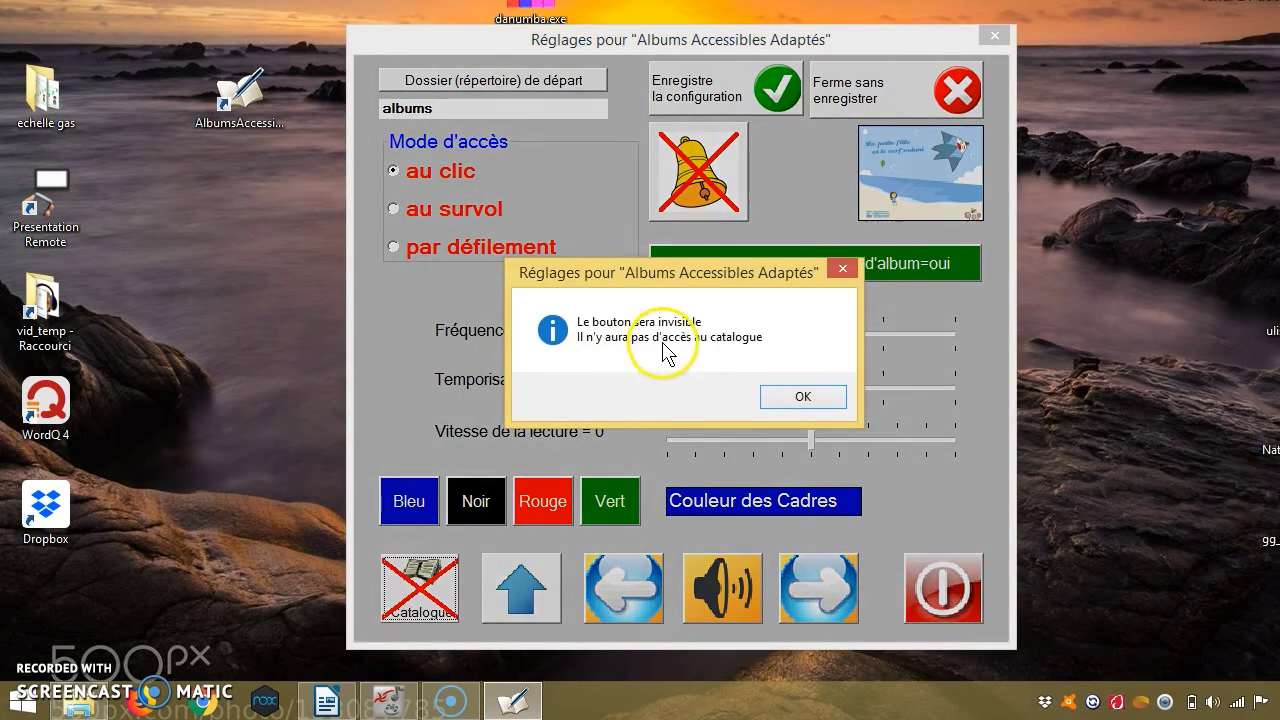
left_click(803, 396)
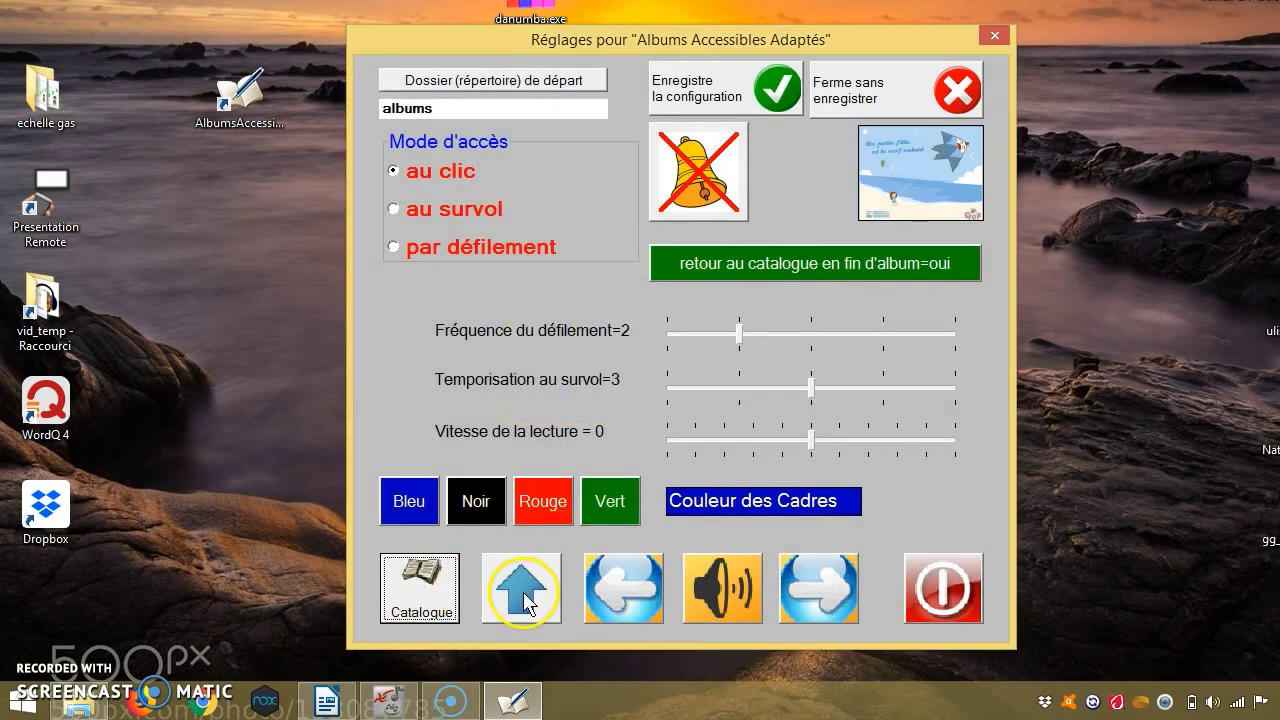
Try hiding the return-to-start and previous-slide buttons, dismissing each message and restoring both buttons.
left_click(524, 594)
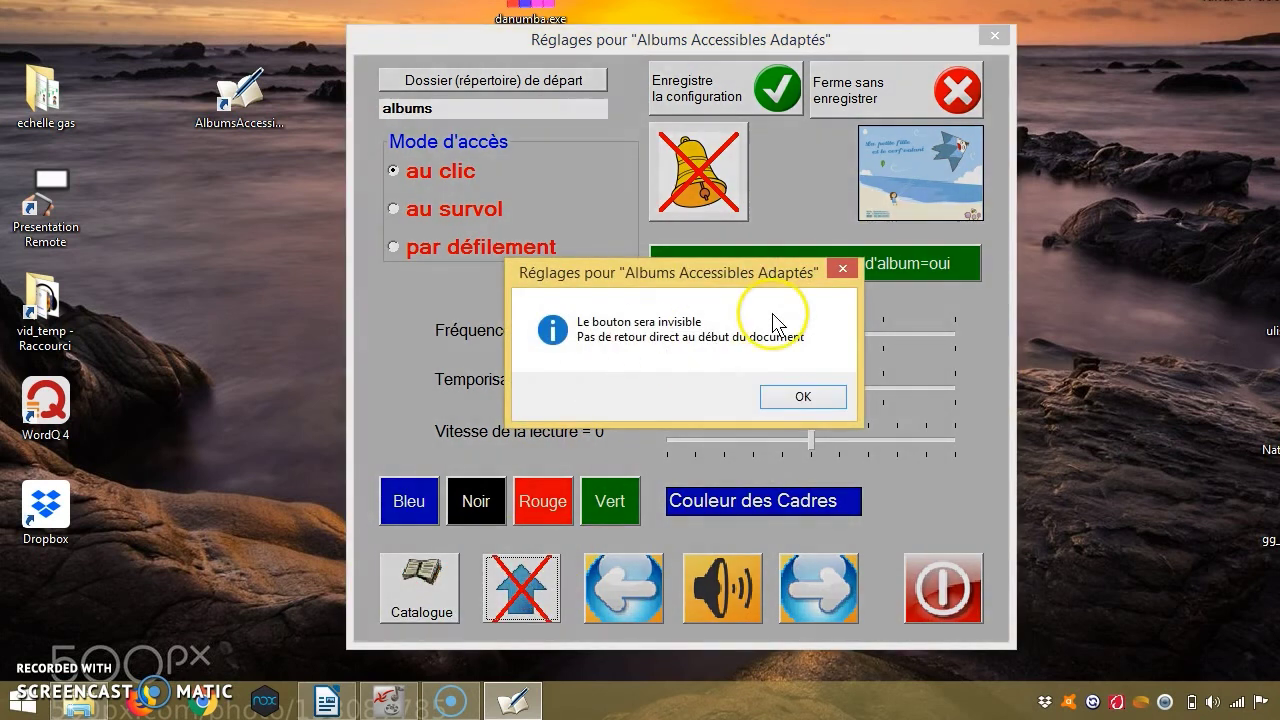
left_click(809, 399)
left_click(522, 590)
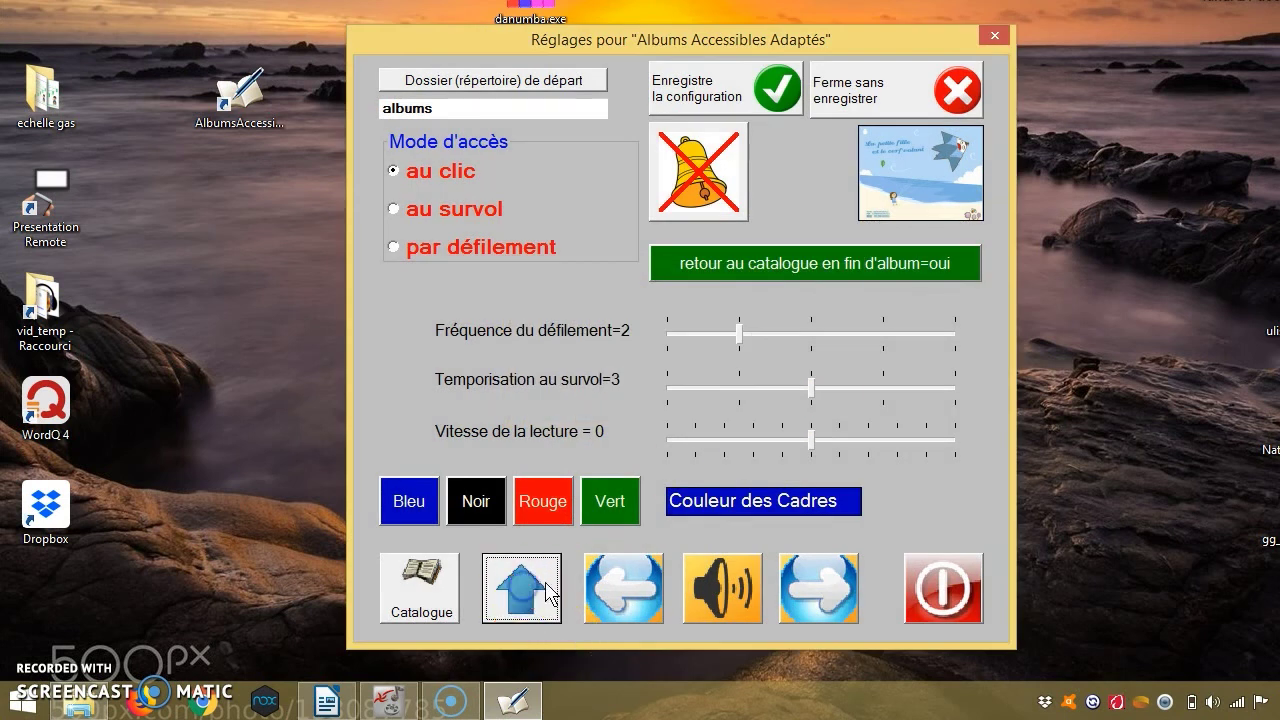
left_click(629, 597)
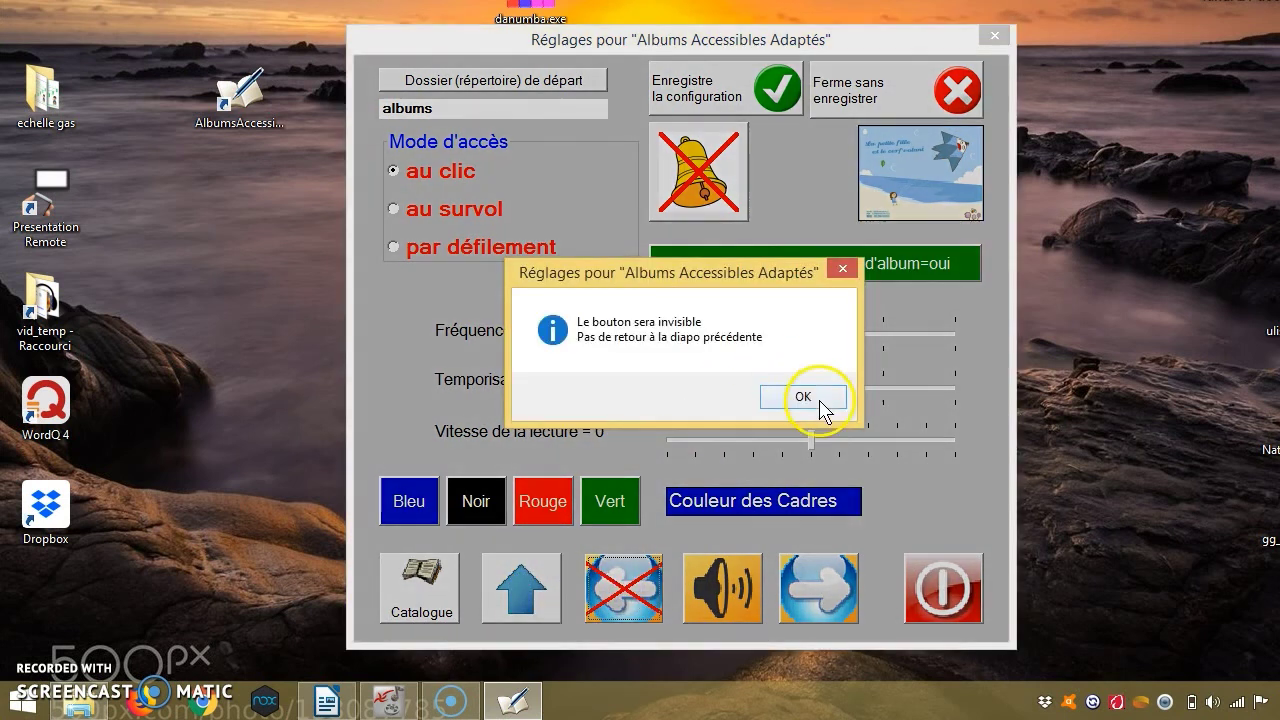
left_click(803, 397)
left_click(624, 597)
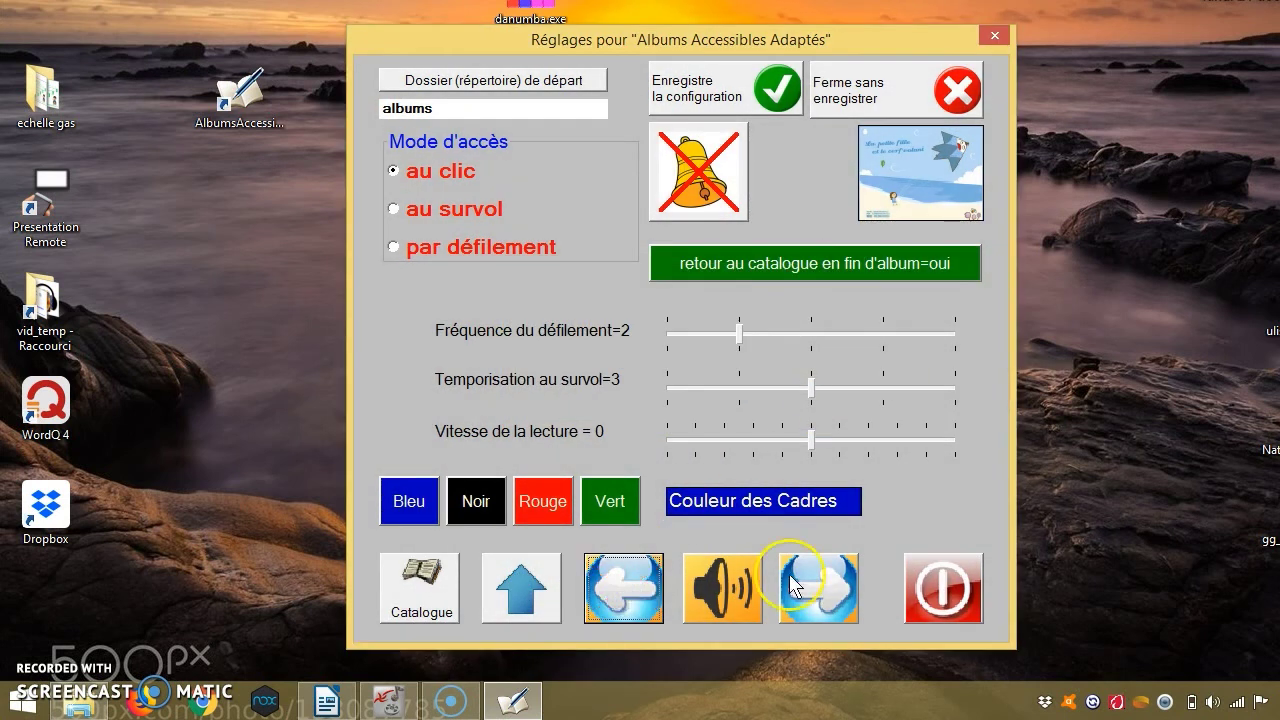
Try hiding the next-slide and sound-repeat buttons, dismissing each message and making both buttons visible again.
left_click(826, 590)
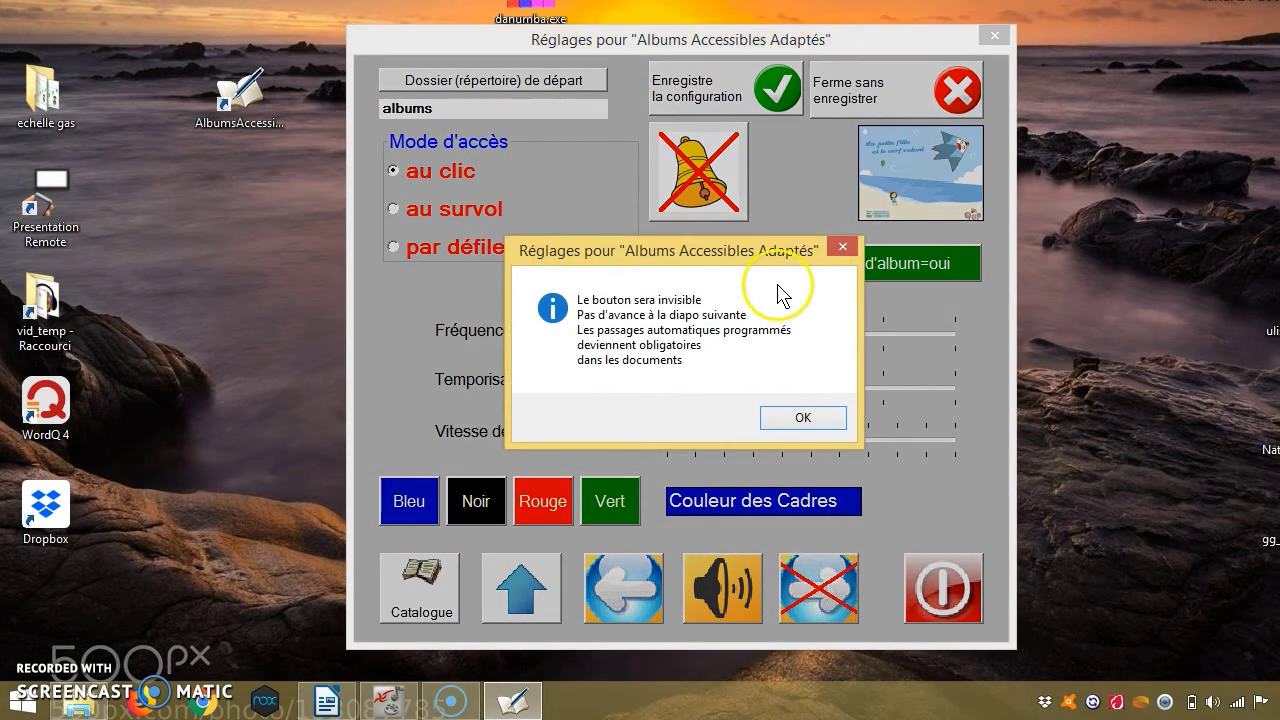
left_click(805, 418)
left_click(818, 590)
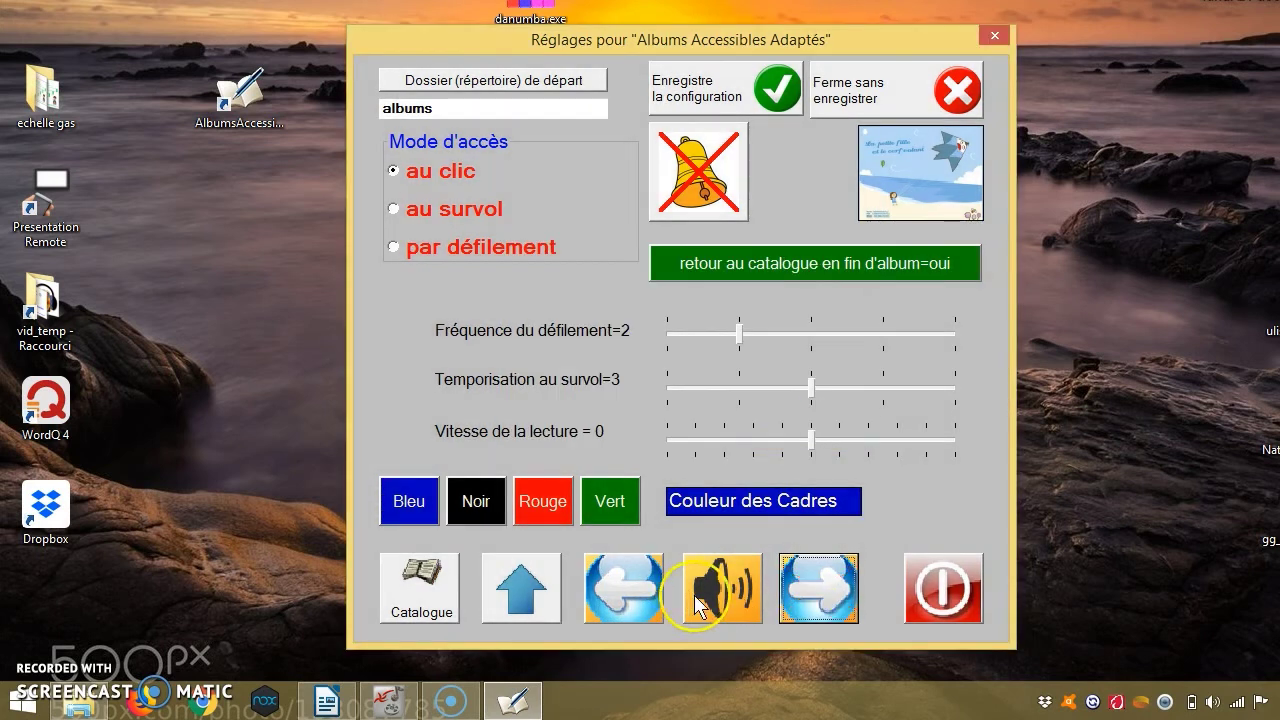
left_click(727, 598)
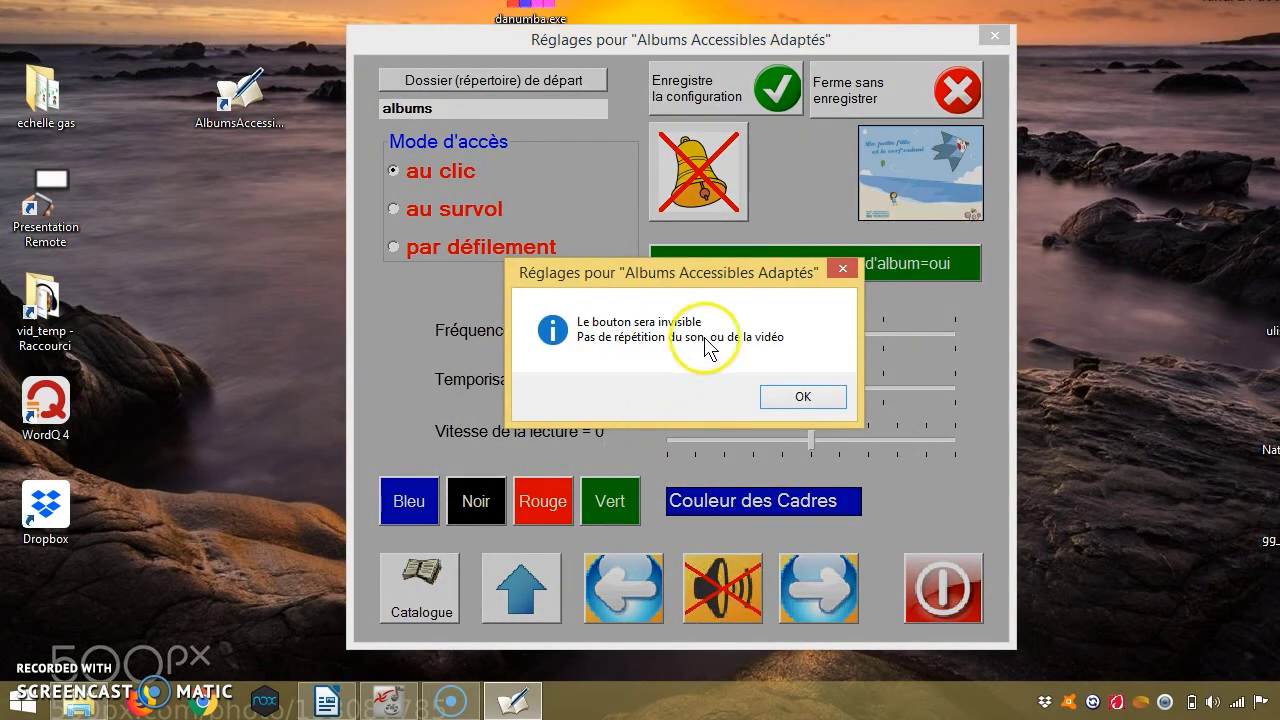
left_click(804, 398)
left_click(712, 590)
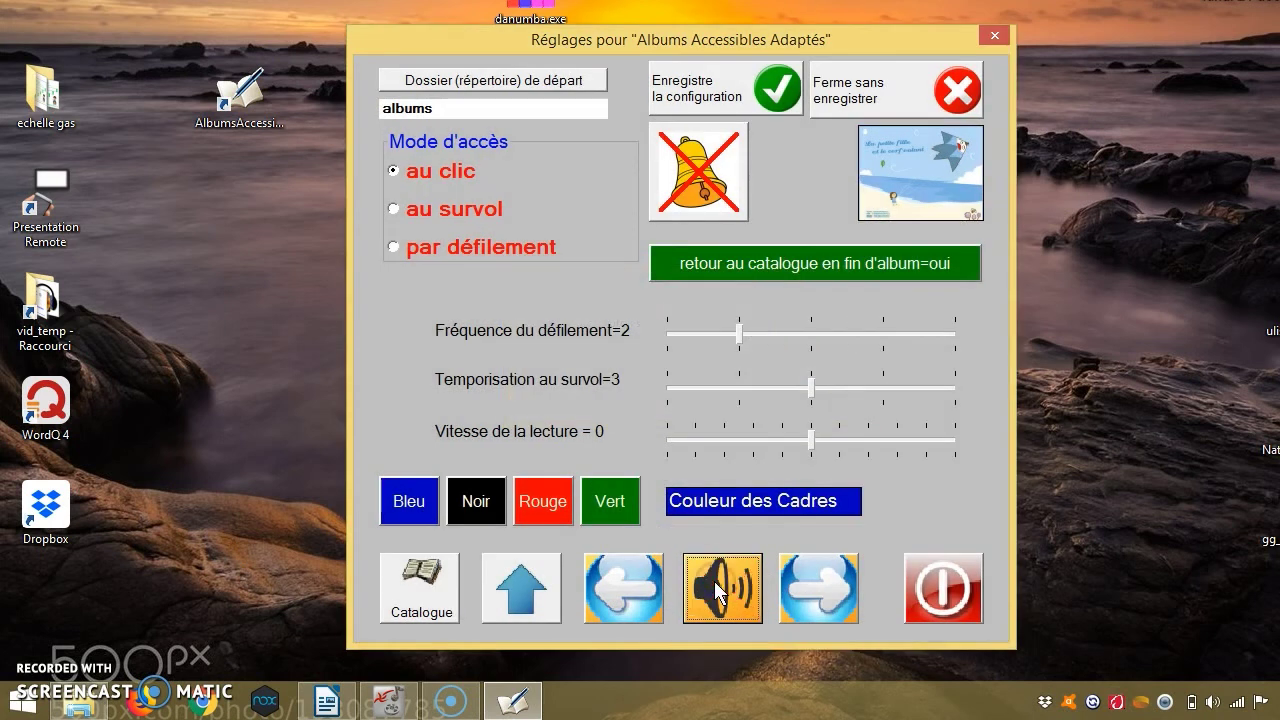
Try hiding the red quit button once more, read how the program would be stopped, and restore the button.
left_click(935, 590)
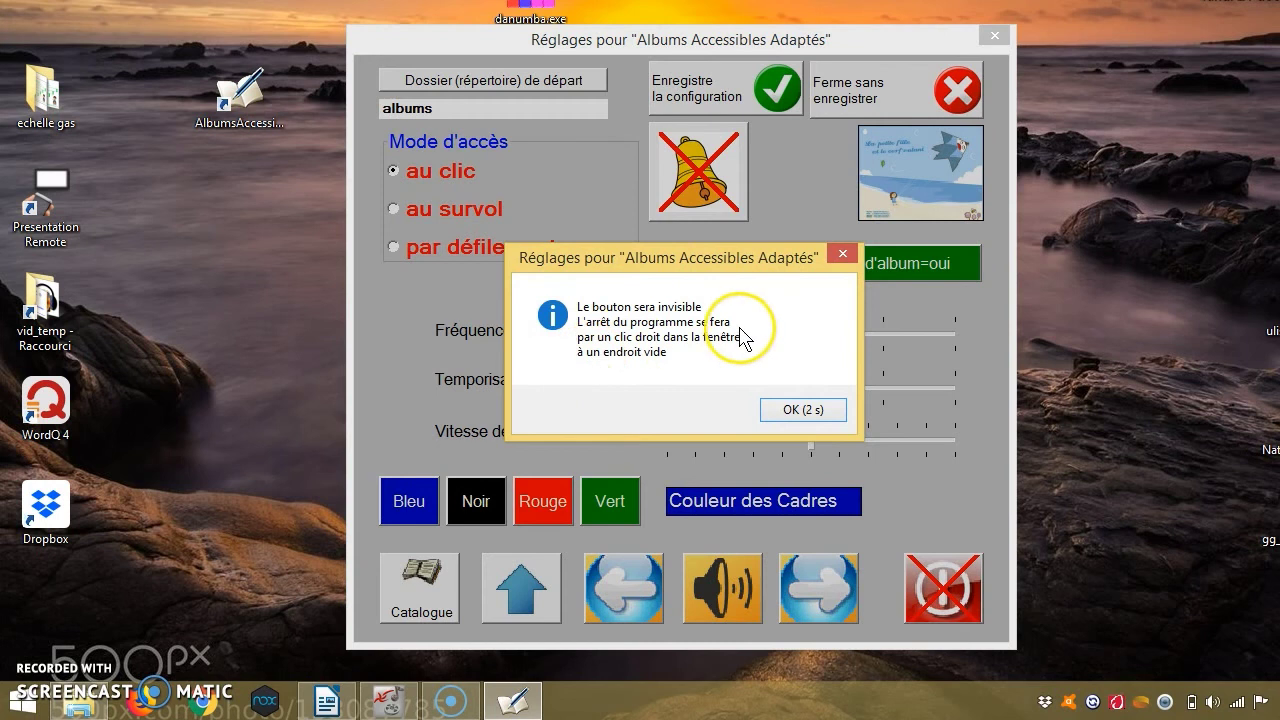
left_click(800, 409)
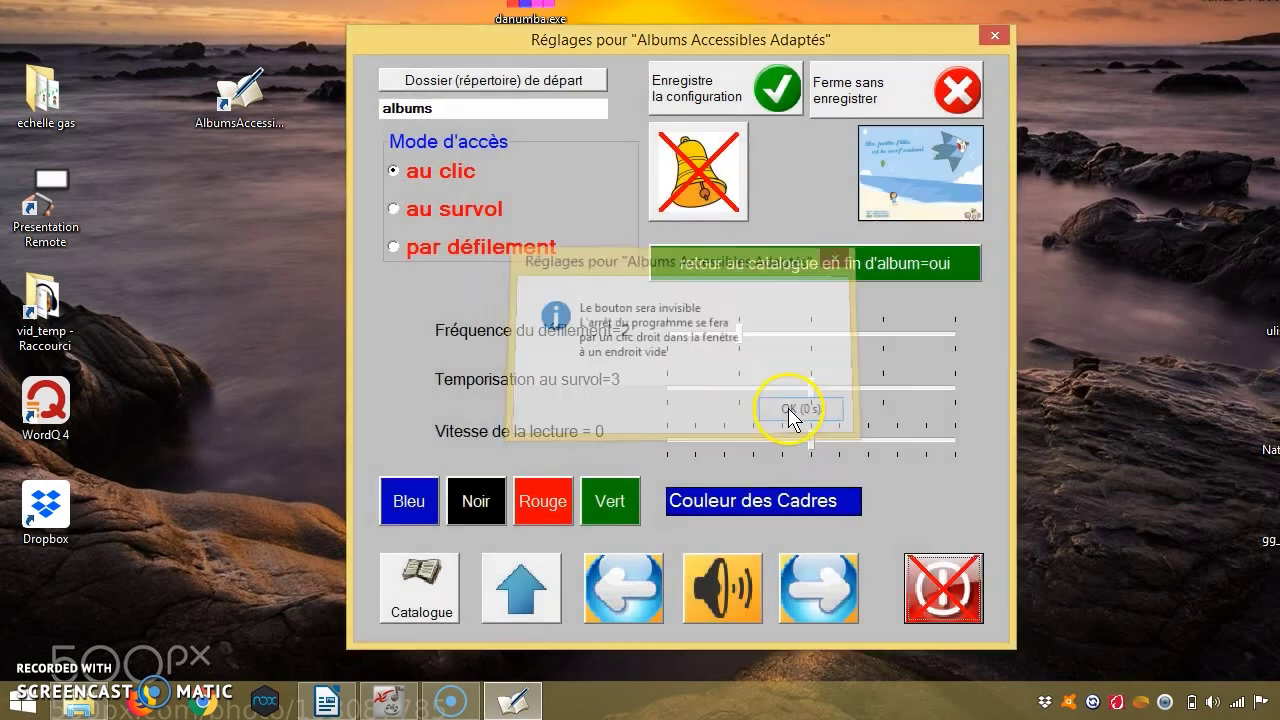
left_click(938, 592)
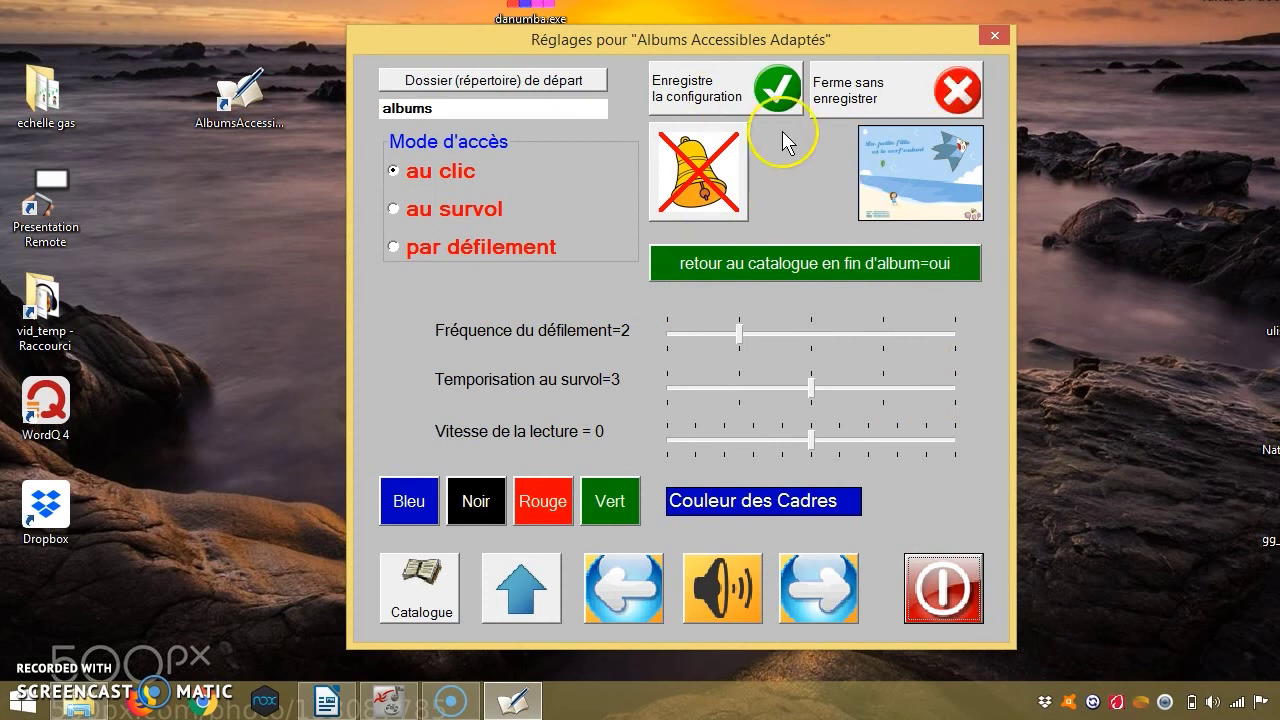
Try enabling the end-of-slide signal, and disable it again after reading the information message.
left_click(686, 183)
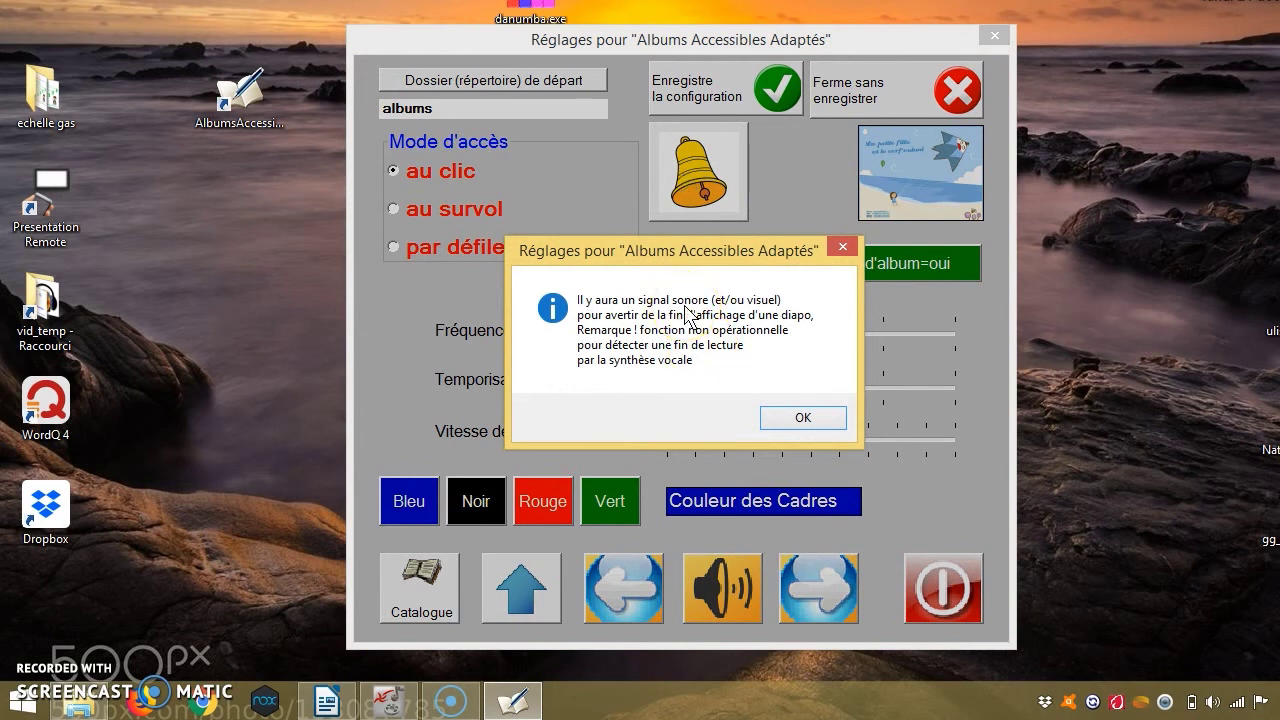
left_click(783, 412)
left_click(783, 414)
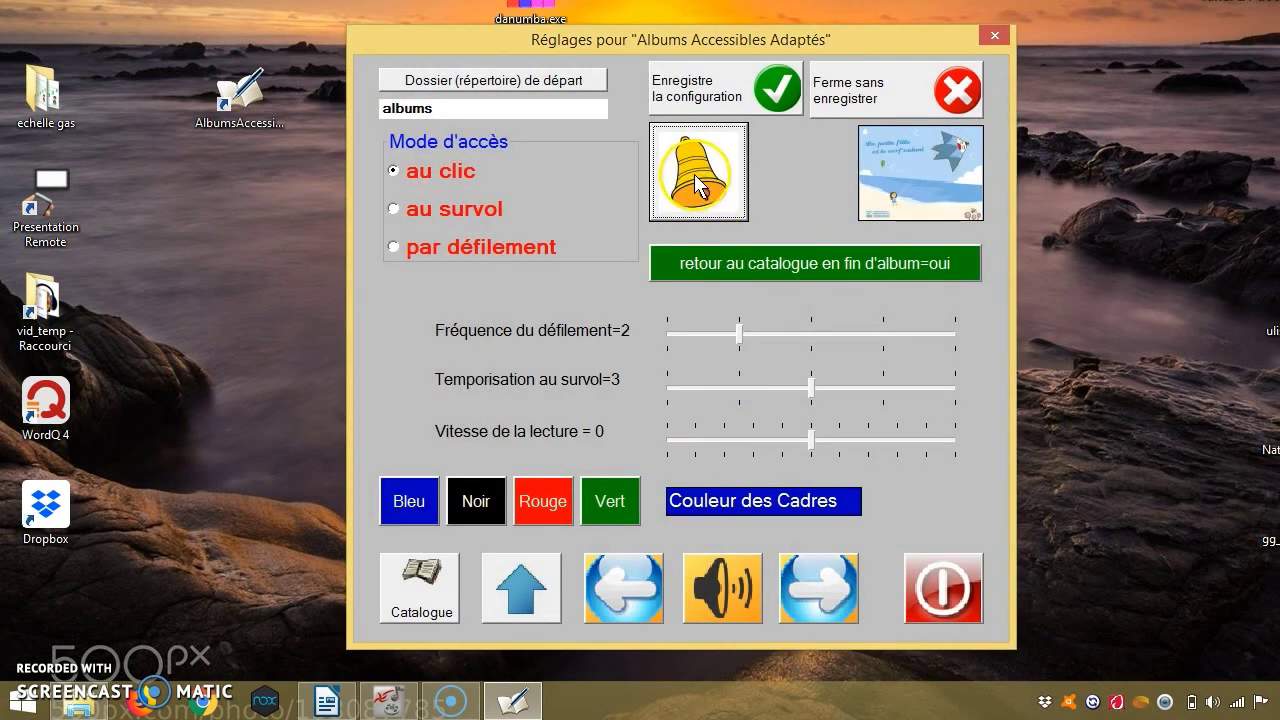
left_click(697, 186)
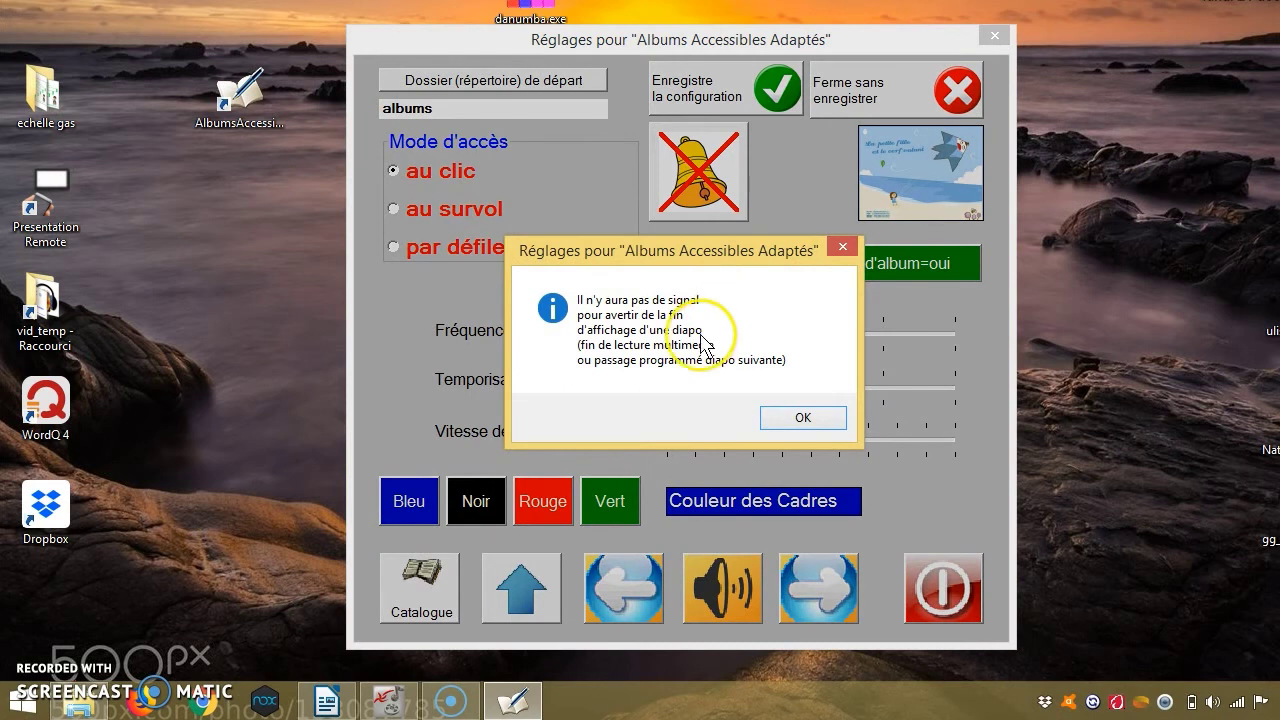
left_click(802, 418)
Try highlighting the clickable zones of the images, and turn the highlighting off again.
left_click(912, 160)
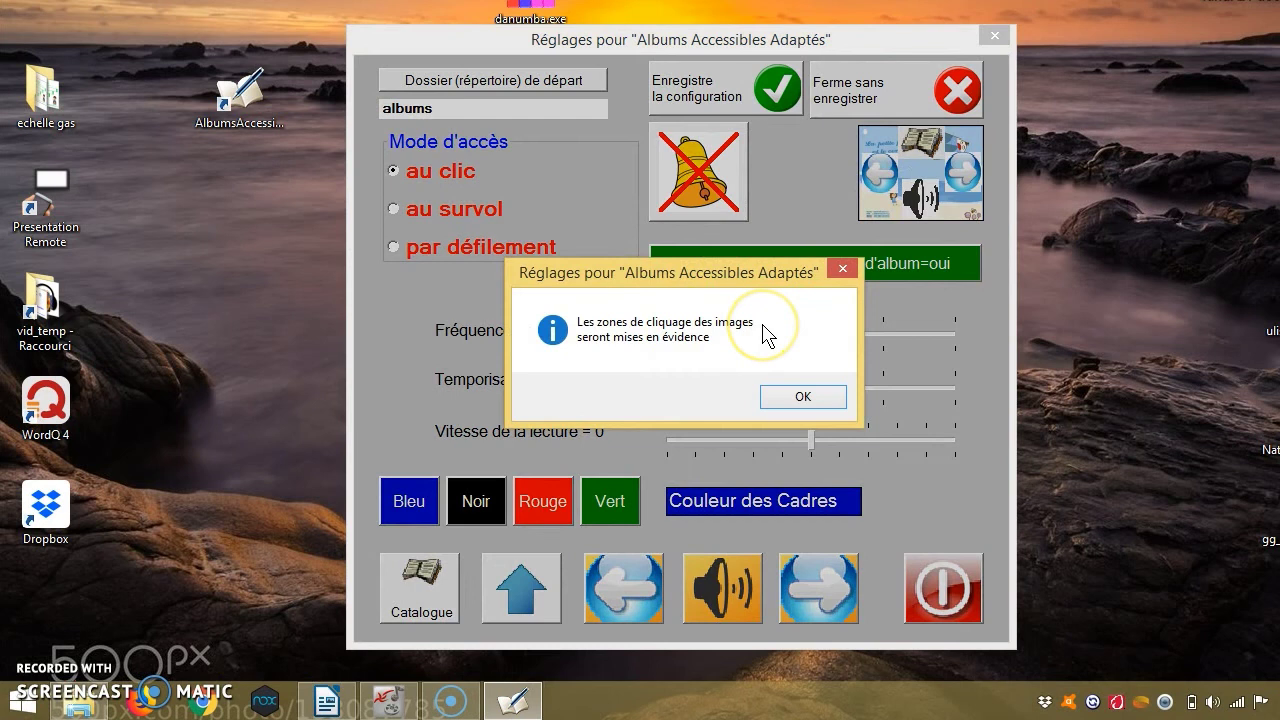
left_click(800, 398)
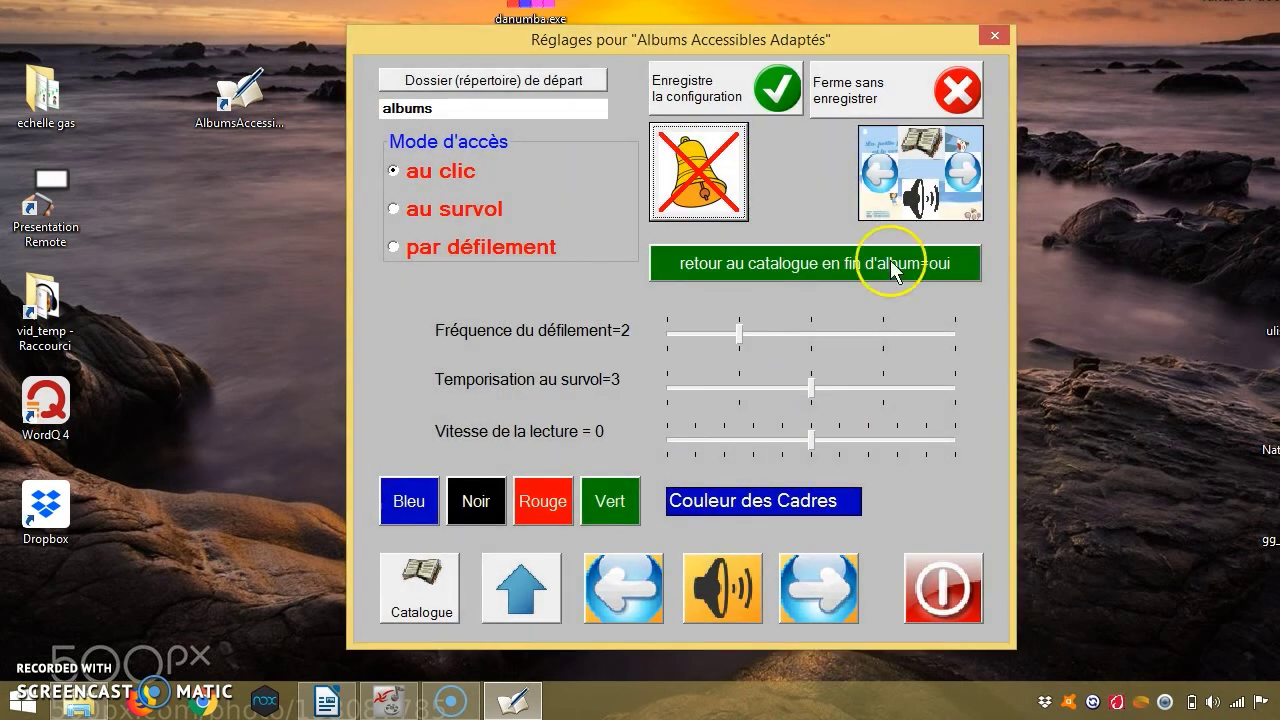
left_click(915, 178)
left_click(798, 400)
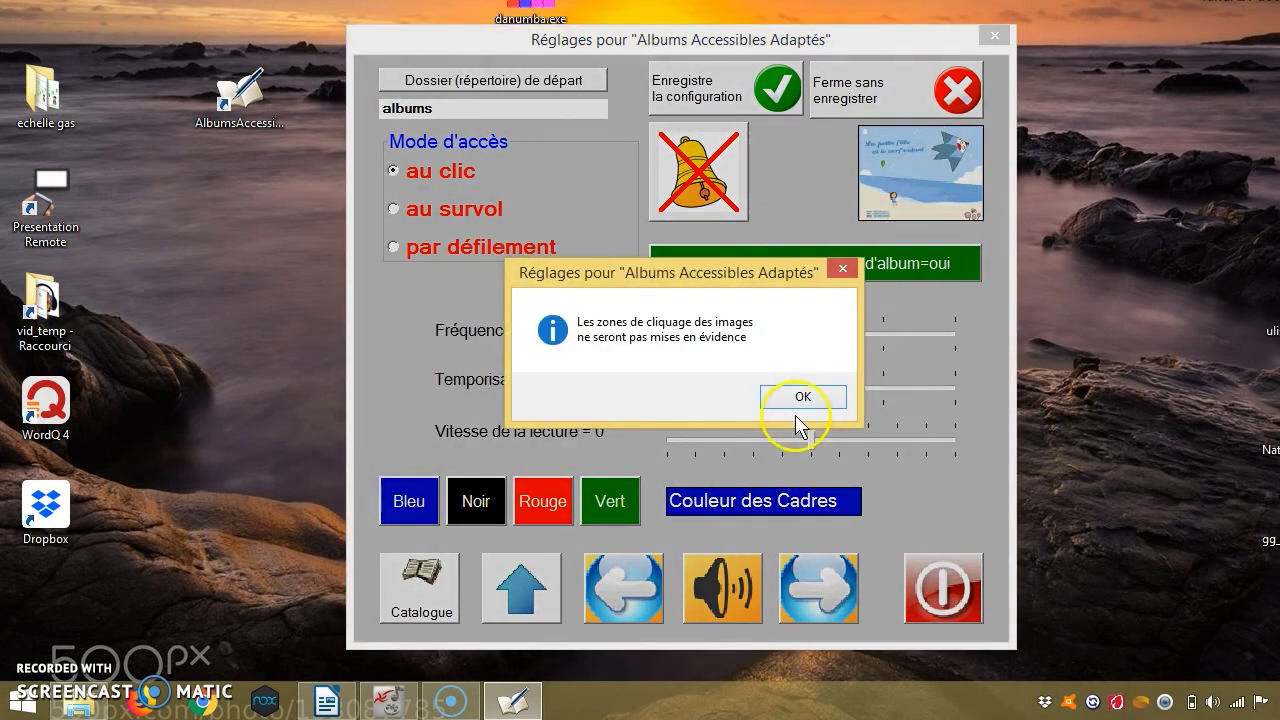
left_click(797, 400)
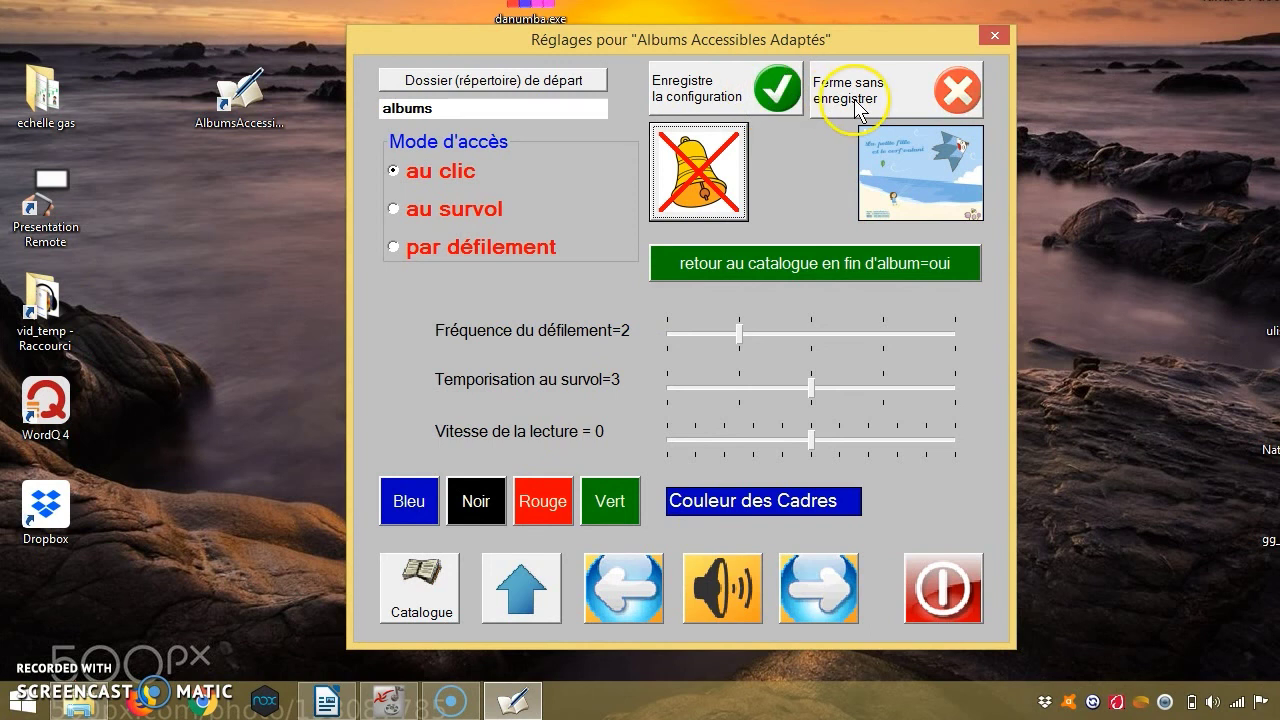
Save the modified configuration and start the album catalogue from the welcome window.
left_click(677, 99)
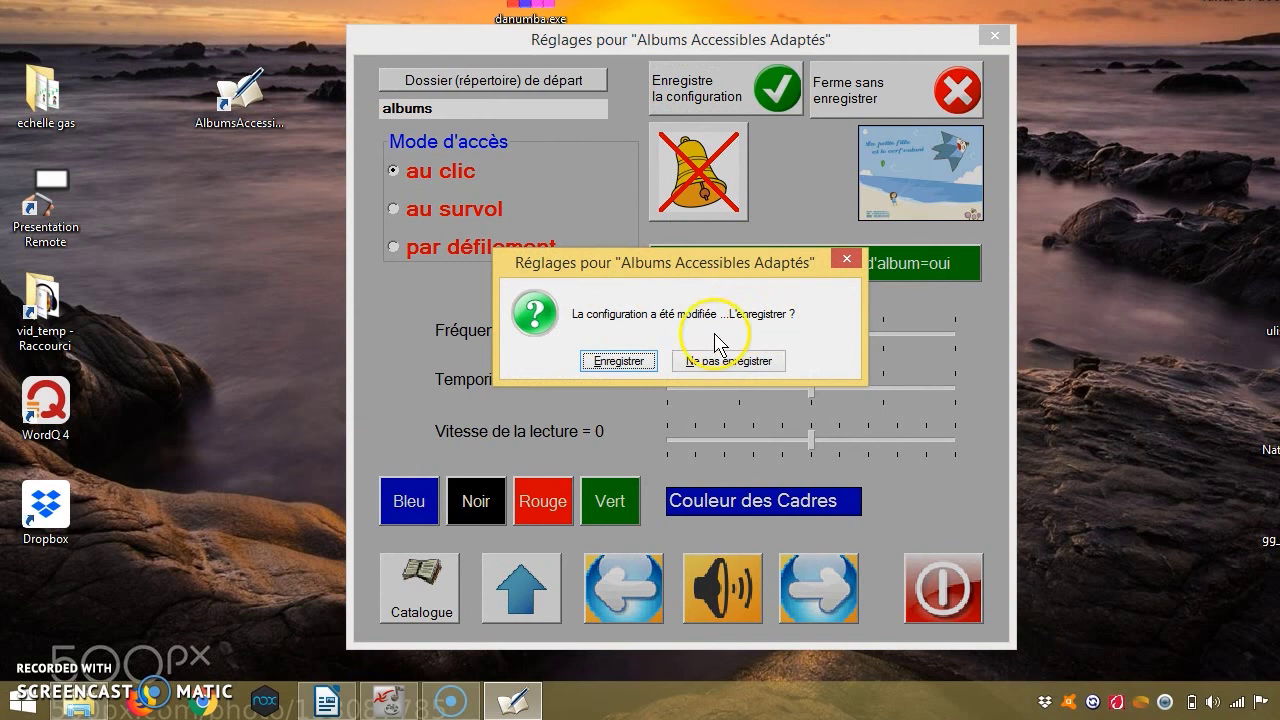
left_click(606, 366)
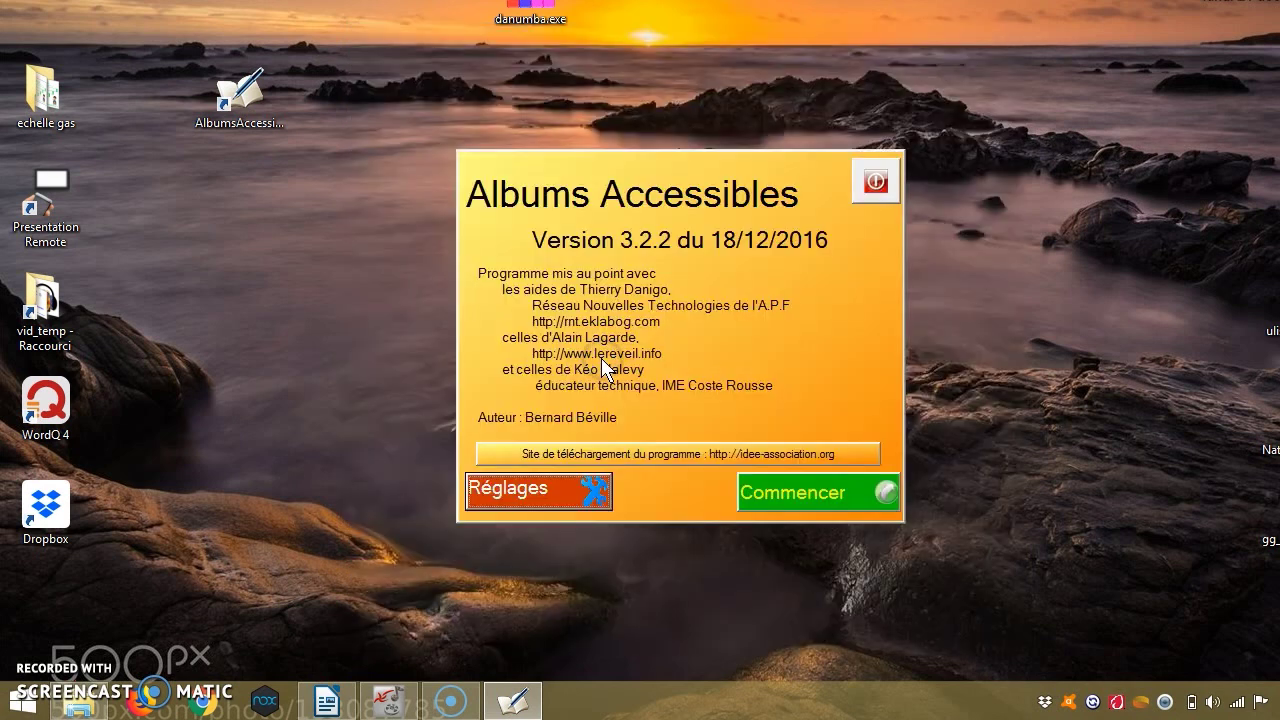
left_click(797, 497)
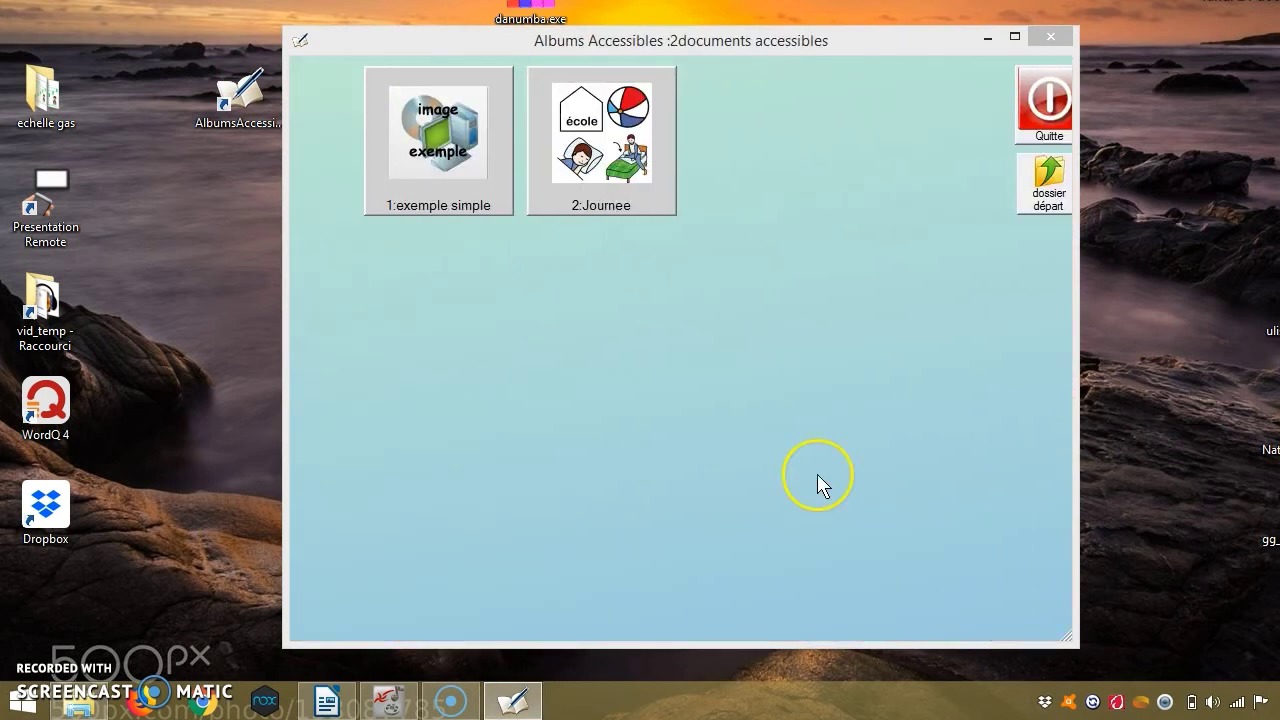
Restart Albums Accessibles from its desktop shortcut and open the Journee album from the catalogue.
left_click(1041, 105)
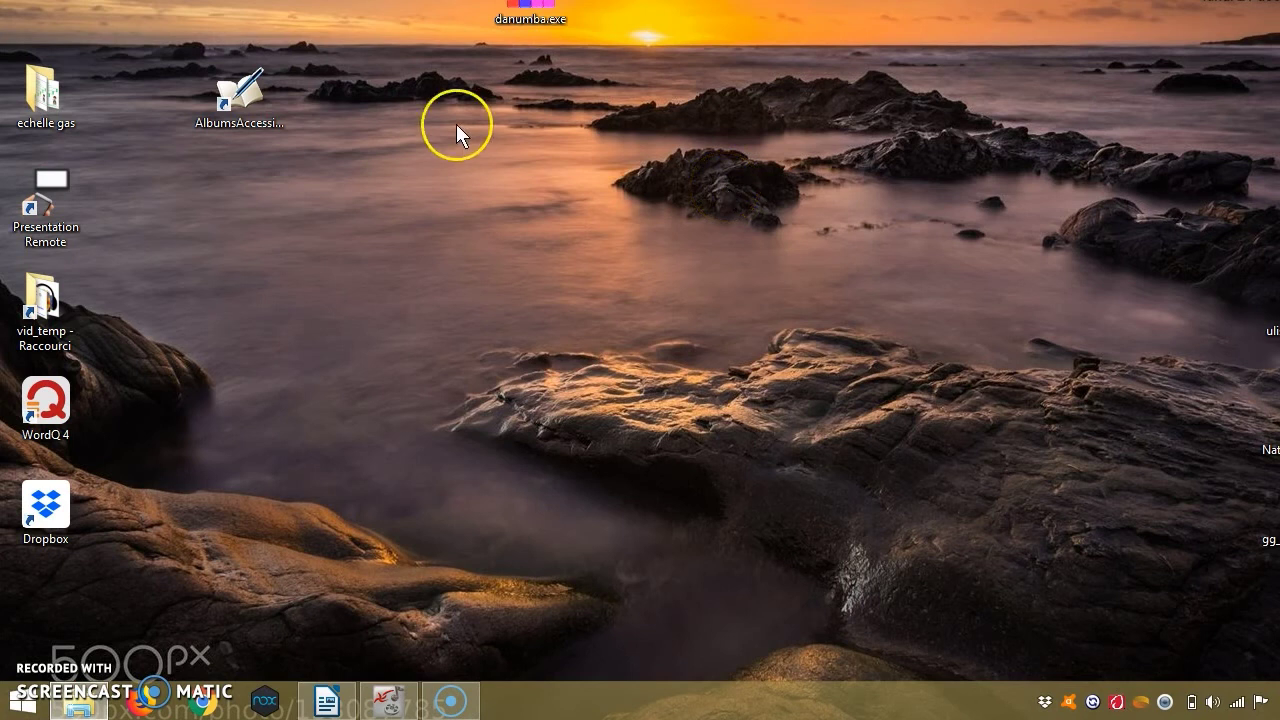
double_click(232, 102)
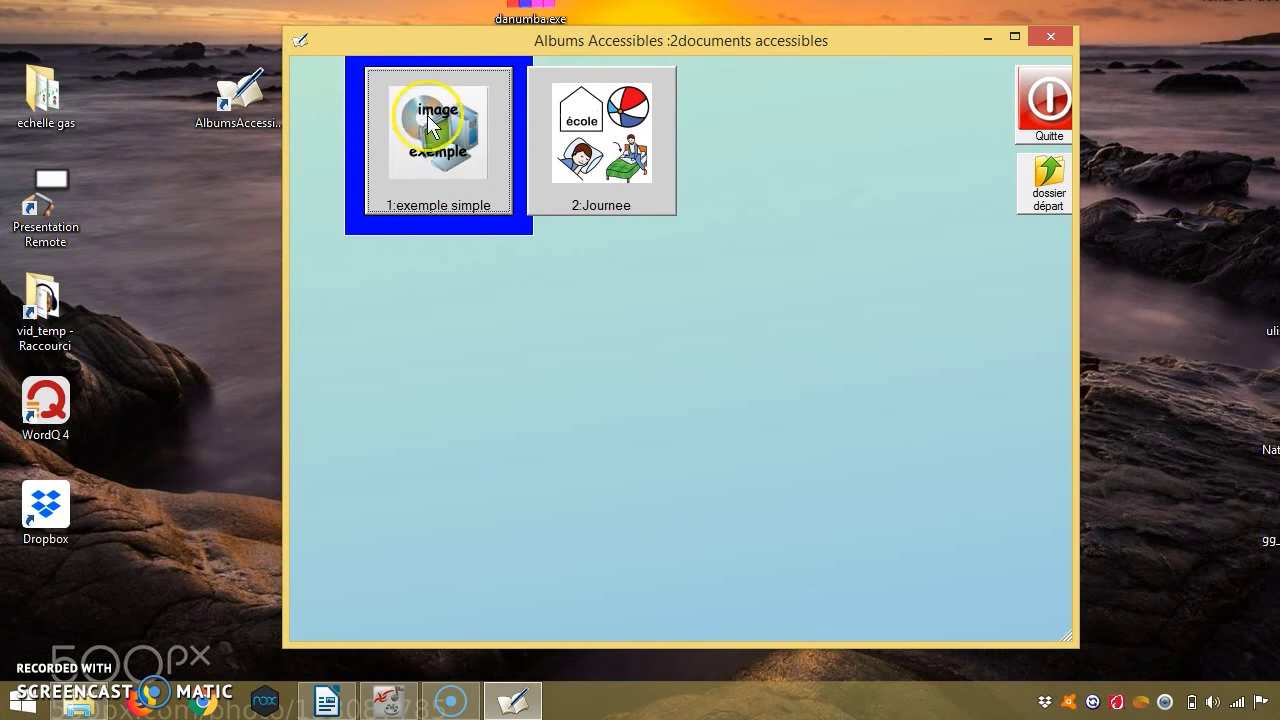
left_click(574, 172)
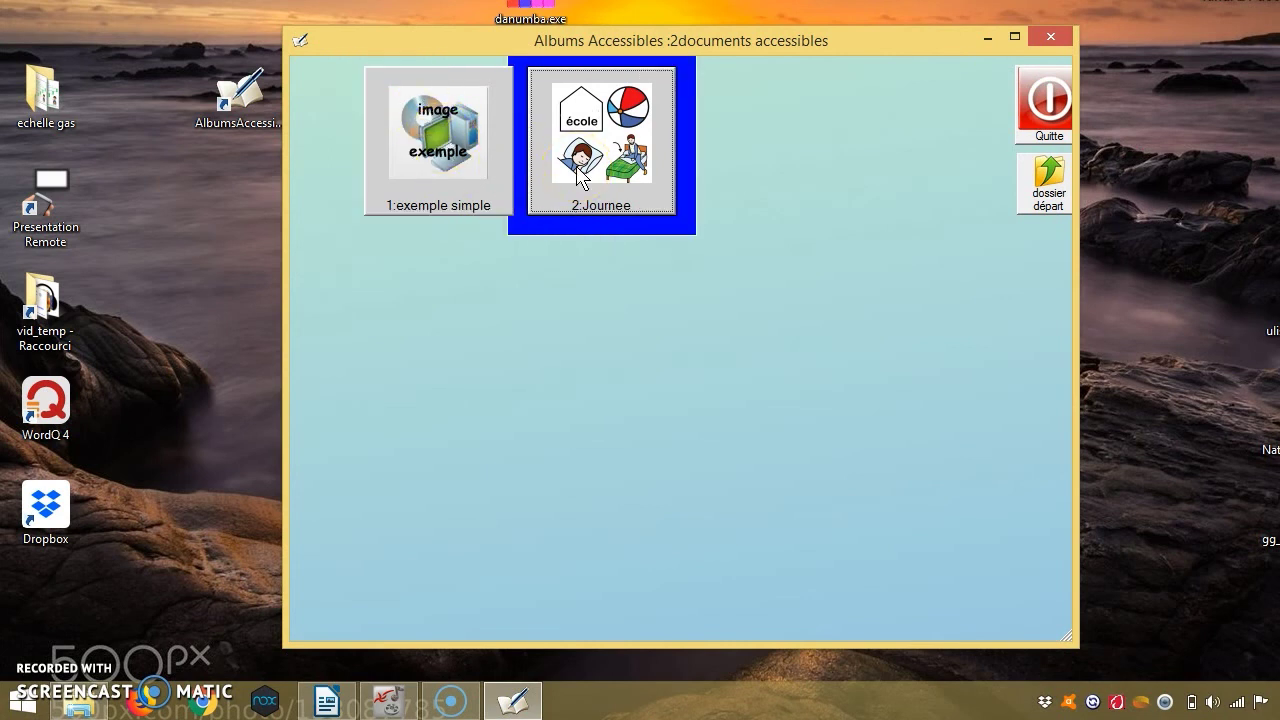
left_click(640, 289)
left_click(425, 160)
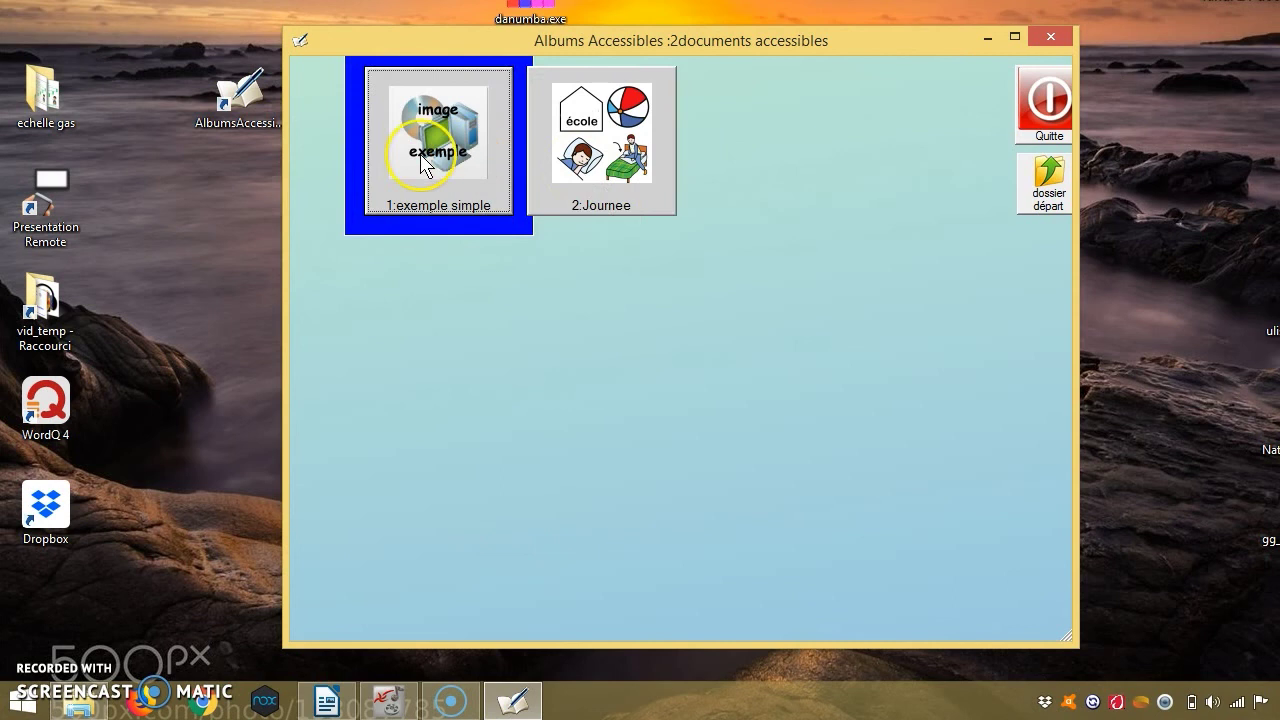
left_click(606, 166)
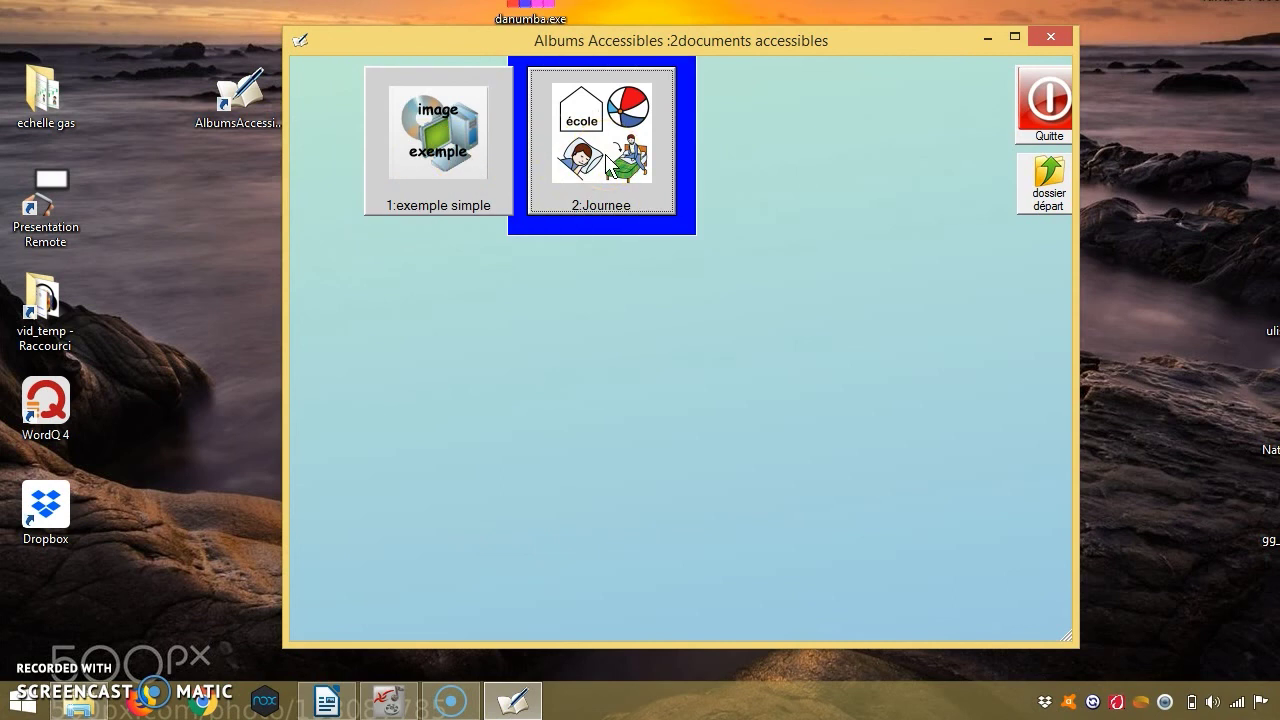
left_click(606, 166)
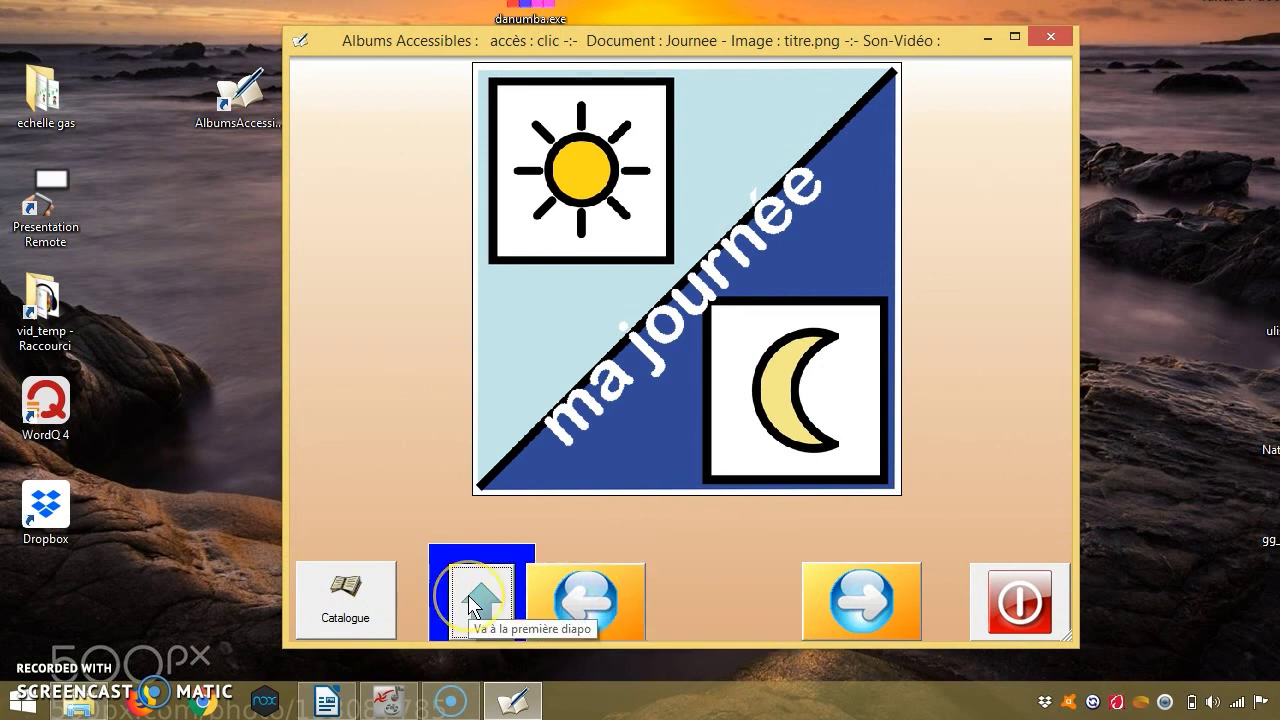
Advance the Journee album from its title to the getting-out-of-bed slide and play that slide's sound.
left_click(521, 603)
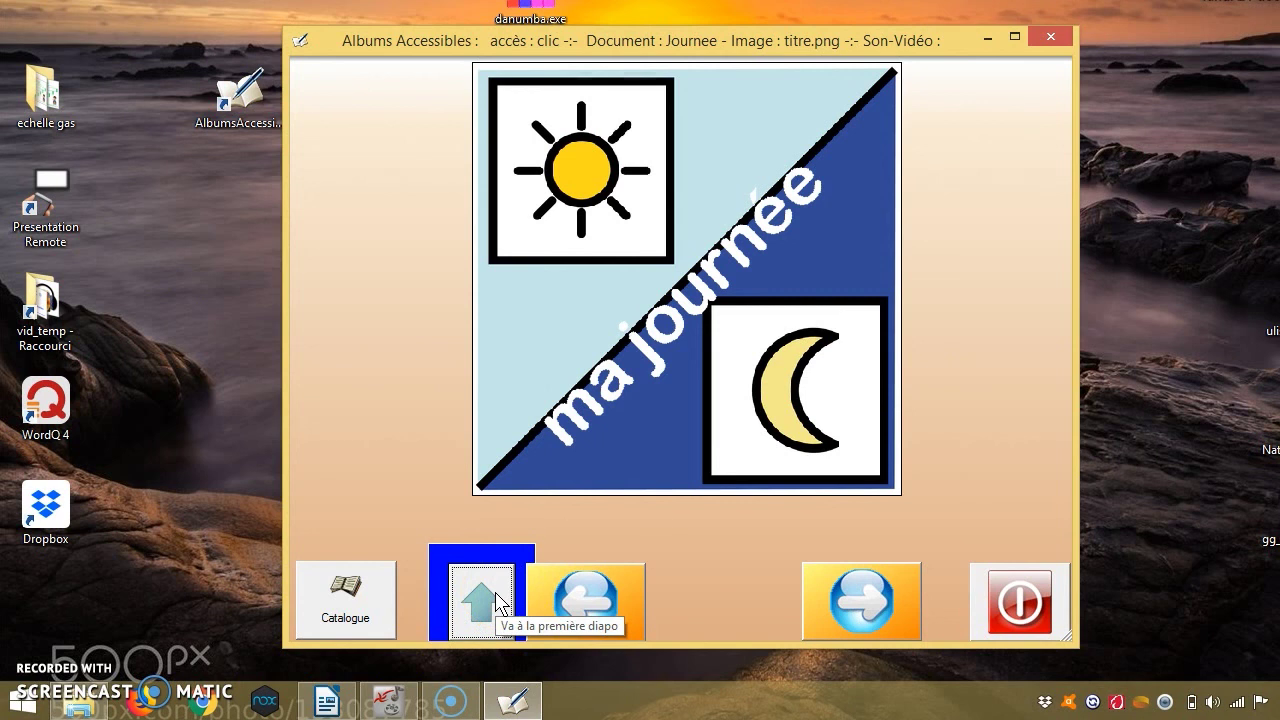
left_click(306, 615)
left_click(322, 626)
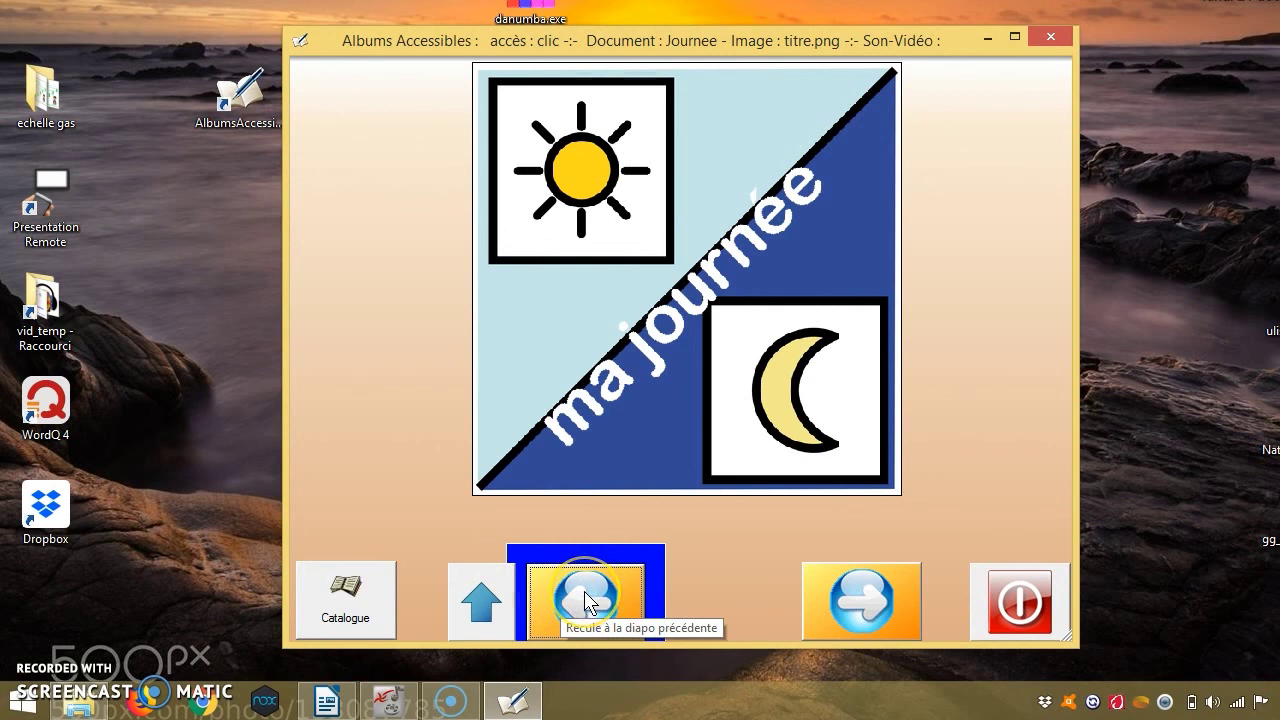
left_click(857, 609)
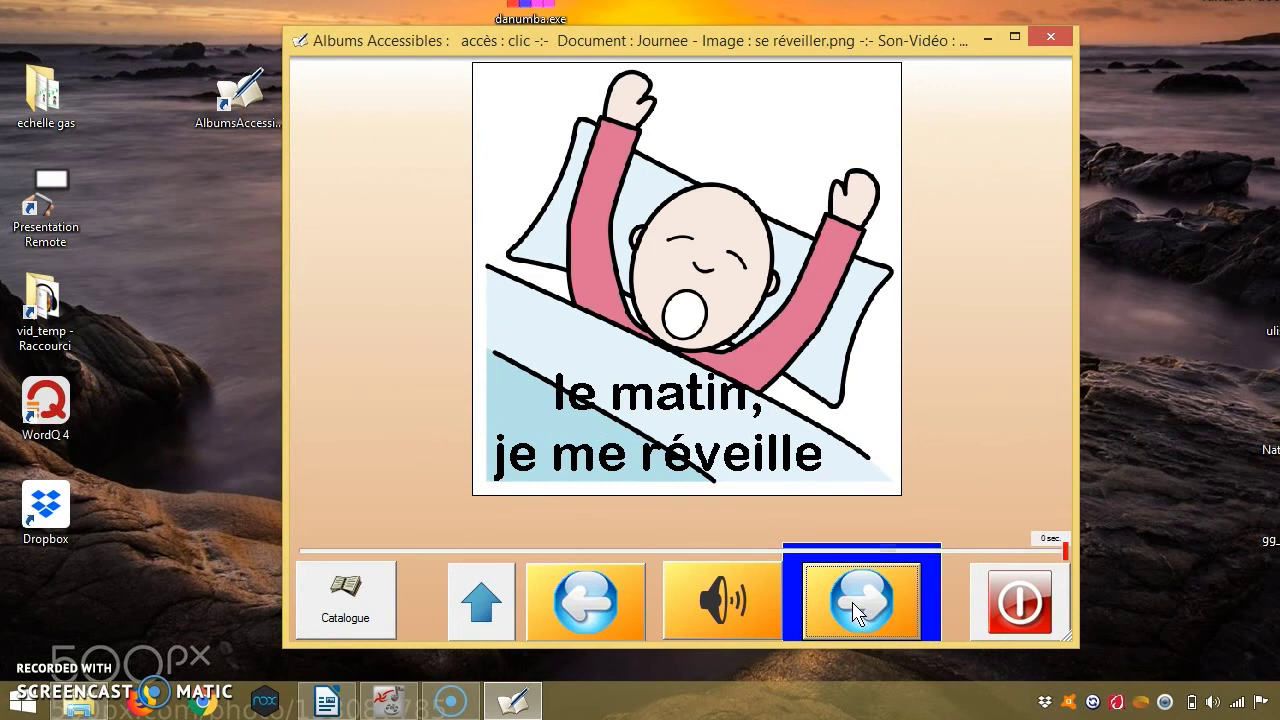
left_click(855, 612)
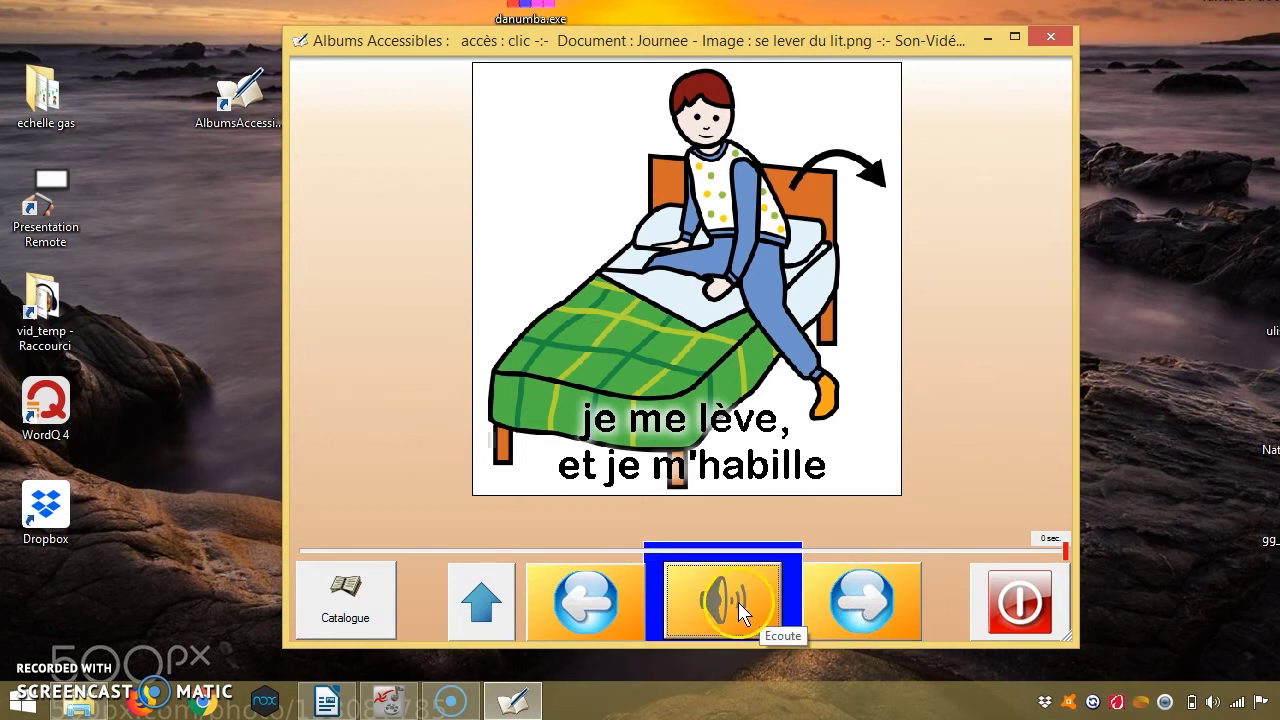
left_click(727, 598)
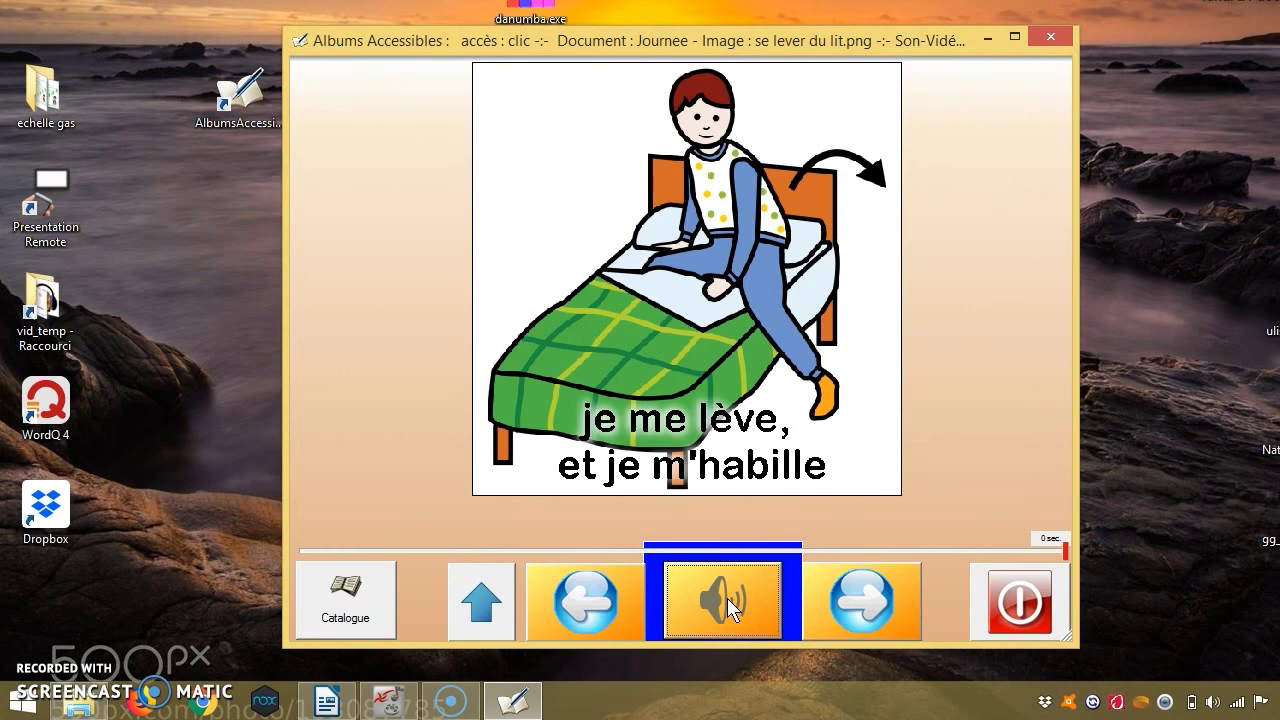
left_click(727, 598)
Page forward through the breakfast, school, snack and playing slides to the shower slide.
left_click(866, 602)
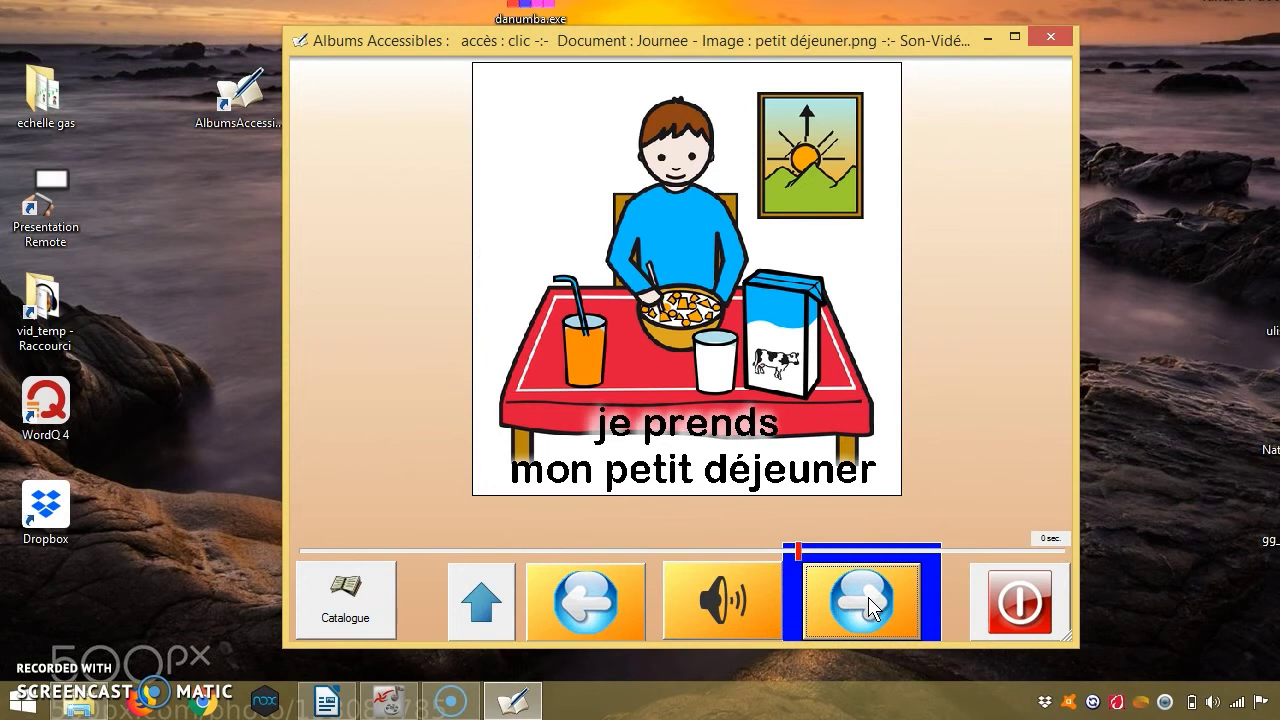
left_click(866, 602)
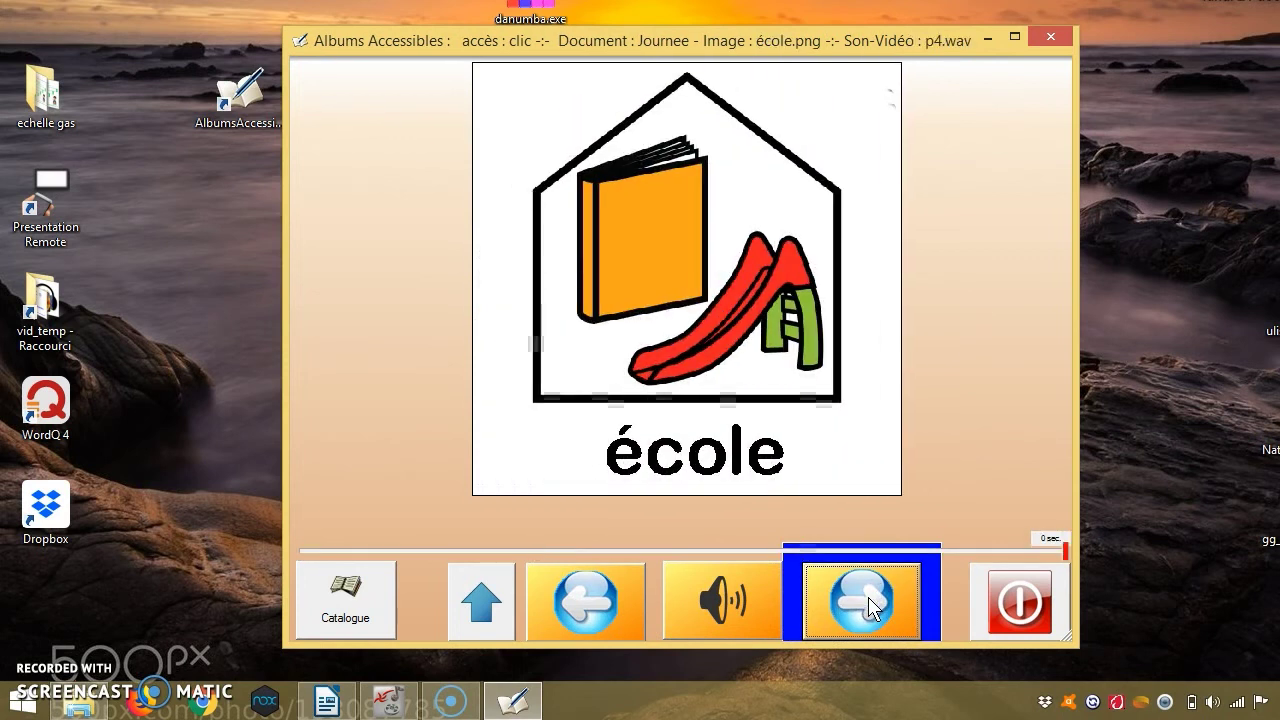
left_click(866, 602)
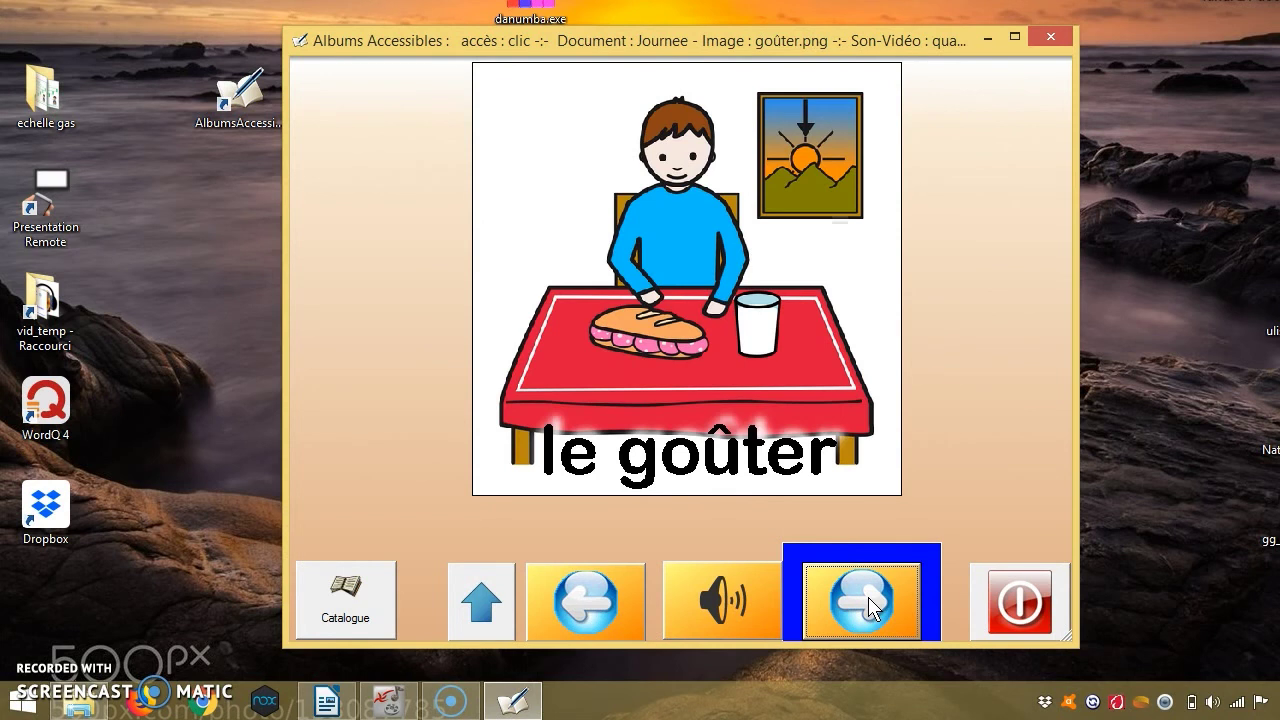
left_click(866, 602)
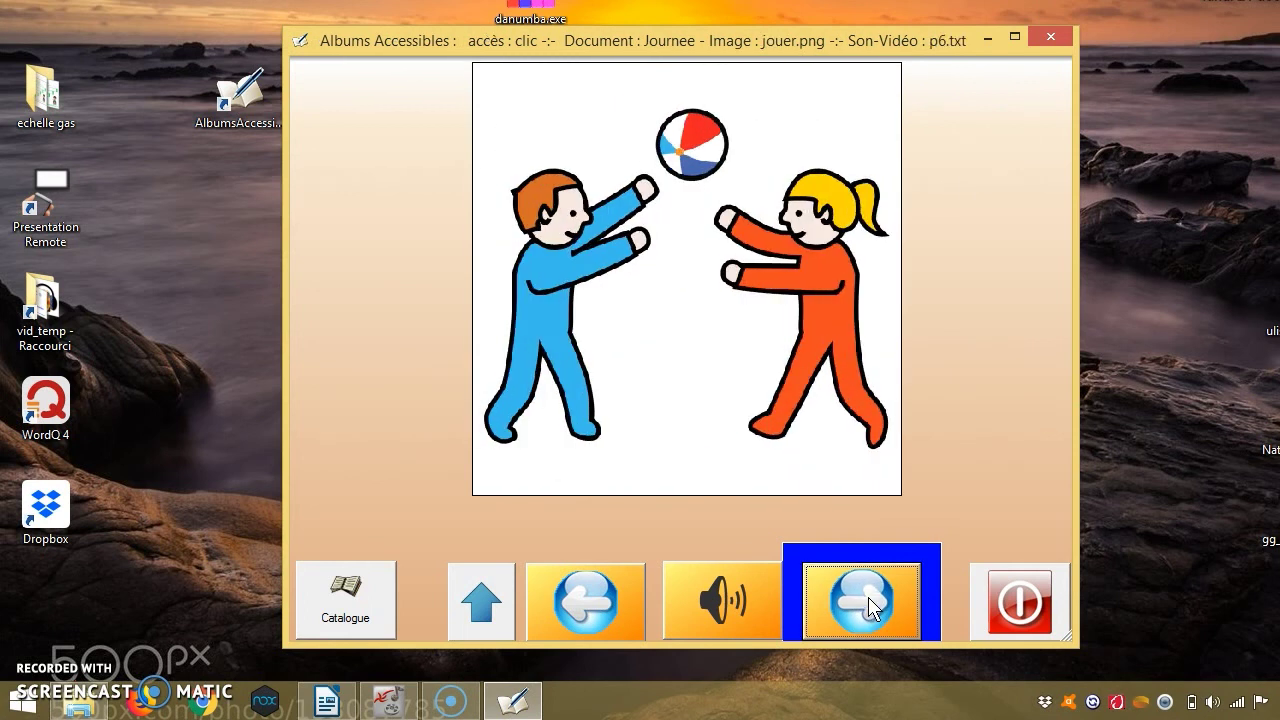
left_click(866, 602)
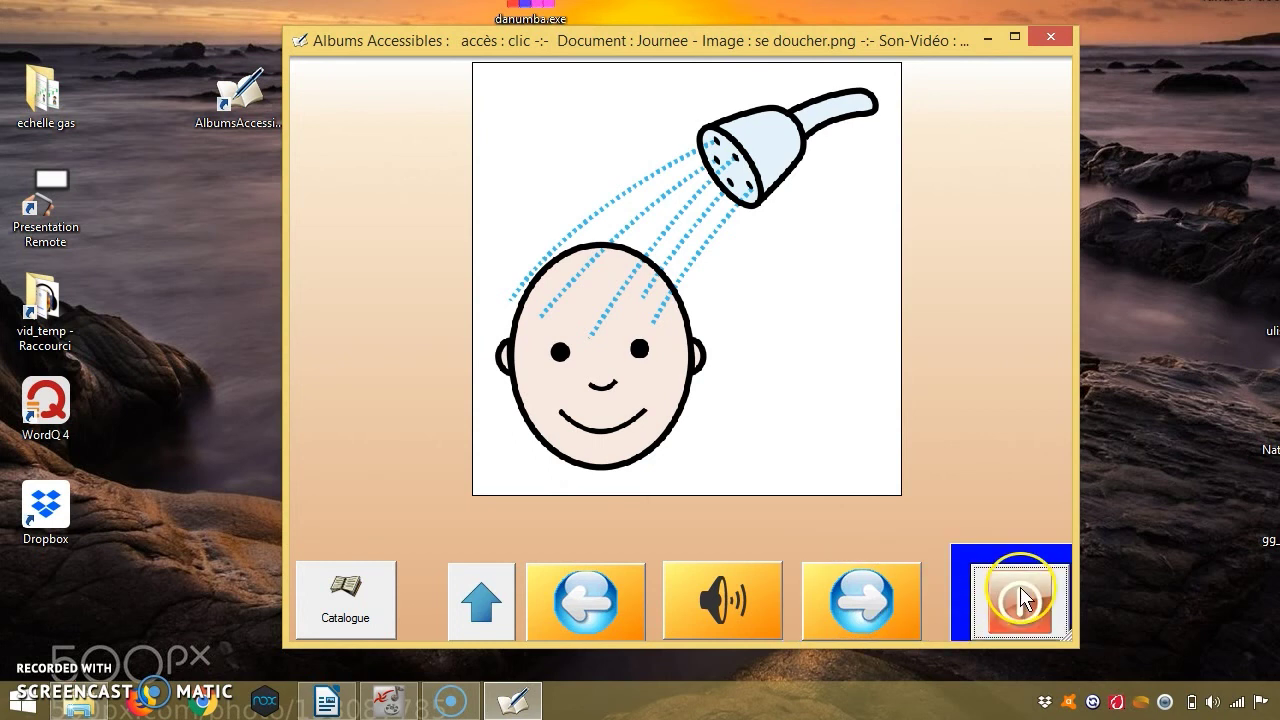
Quit the album by way of the catalogue, and relaunch Albums Accessibles to open its settings.
left_click(365, 594)
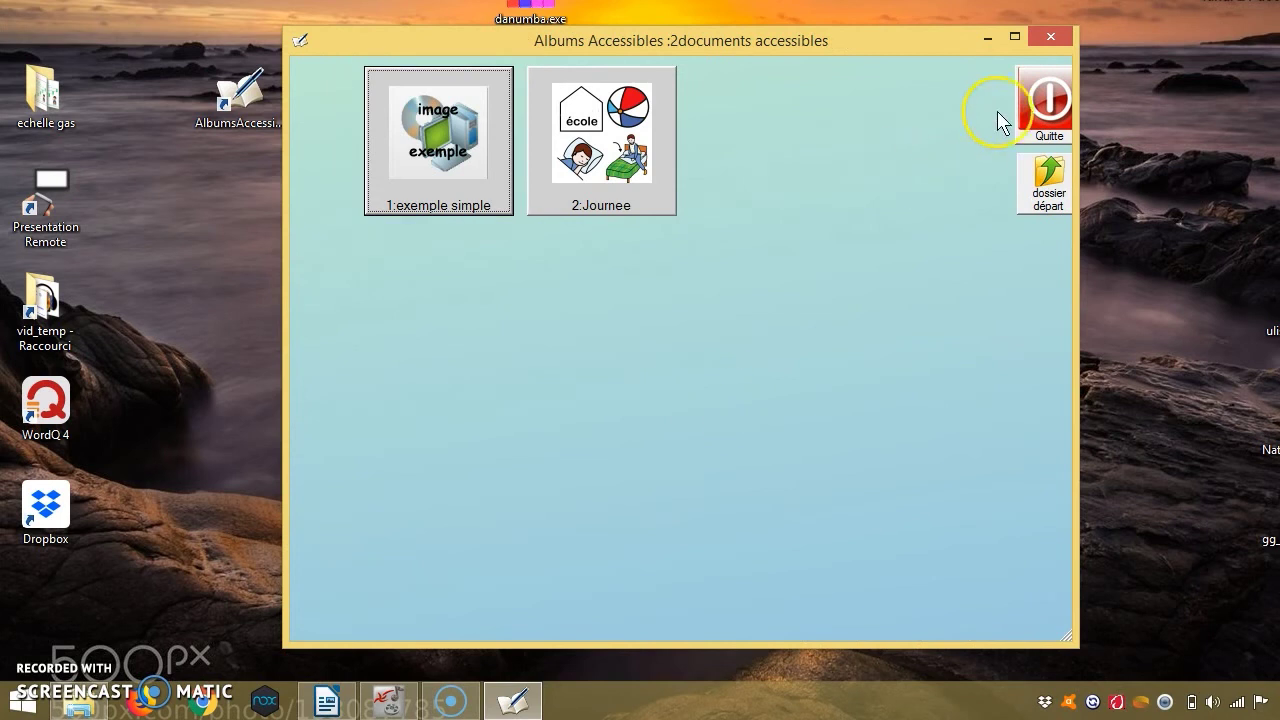
left_click(1055, 104)
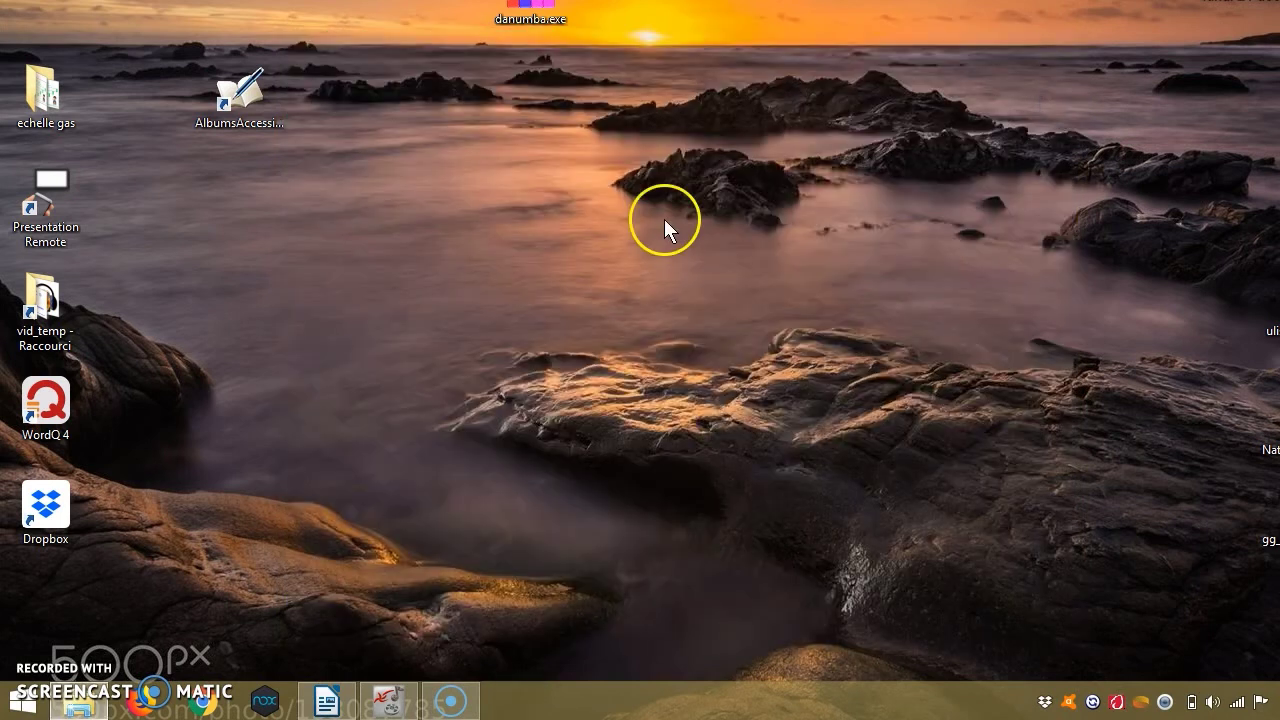
double_click(238, 108)
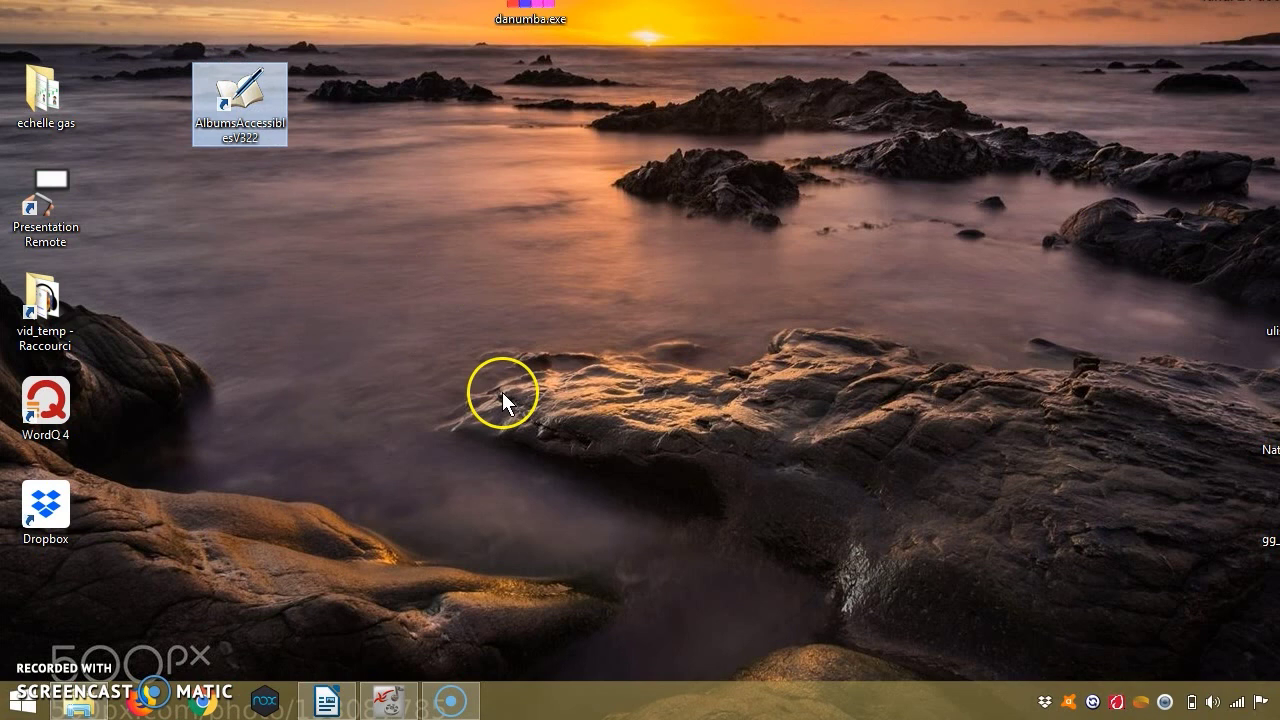
left_click(559, 490)
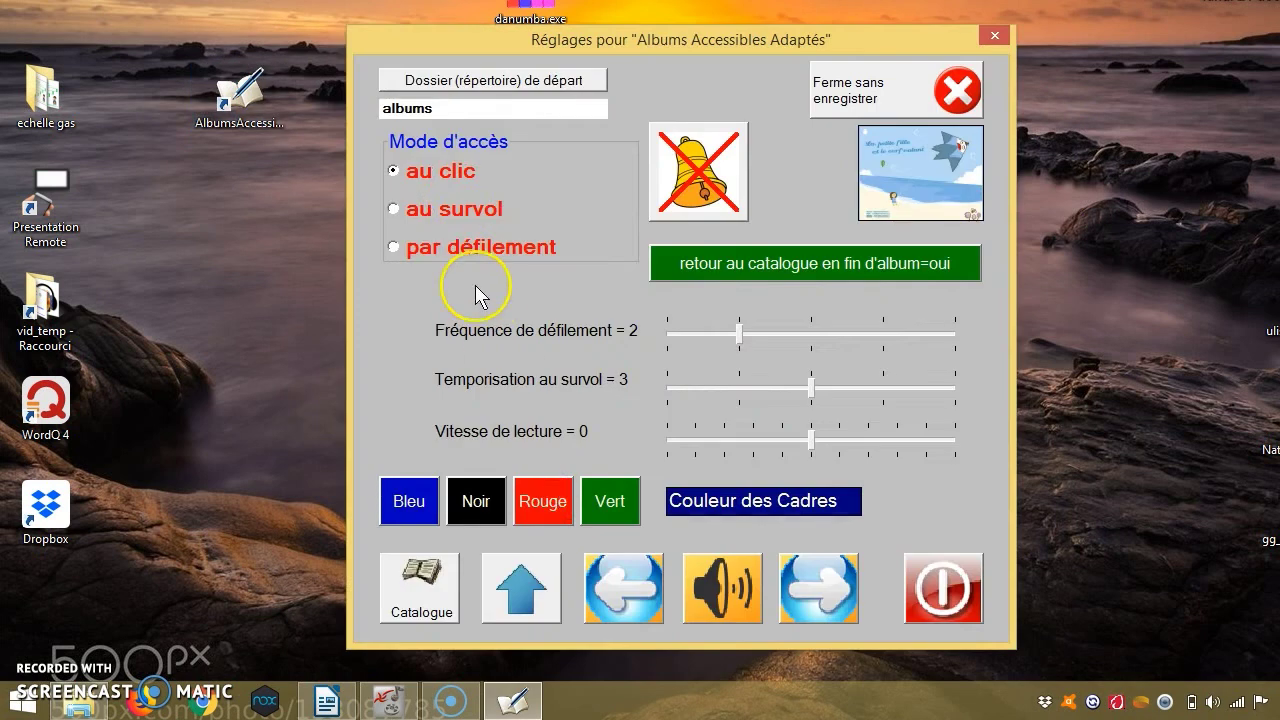
Set the access mode to "par défilement", save the configuration and start the album catalogue.
left_click(421, 248)
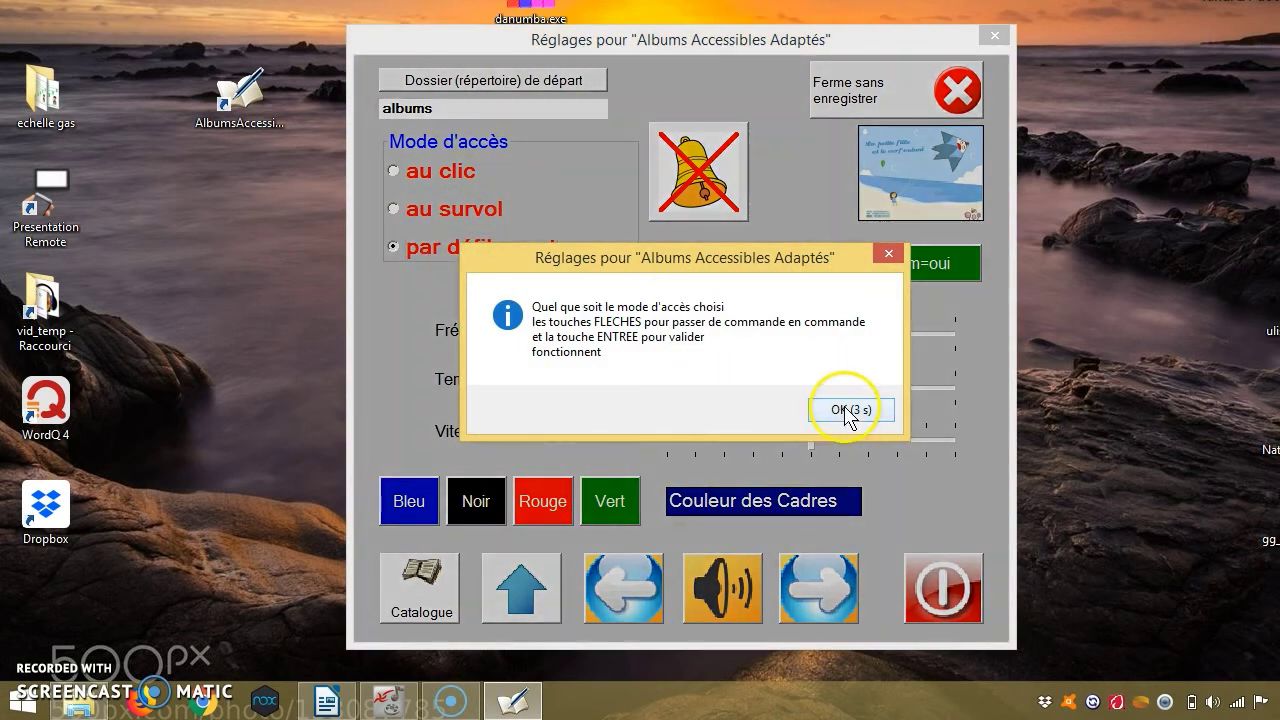
left_click(846, 415)
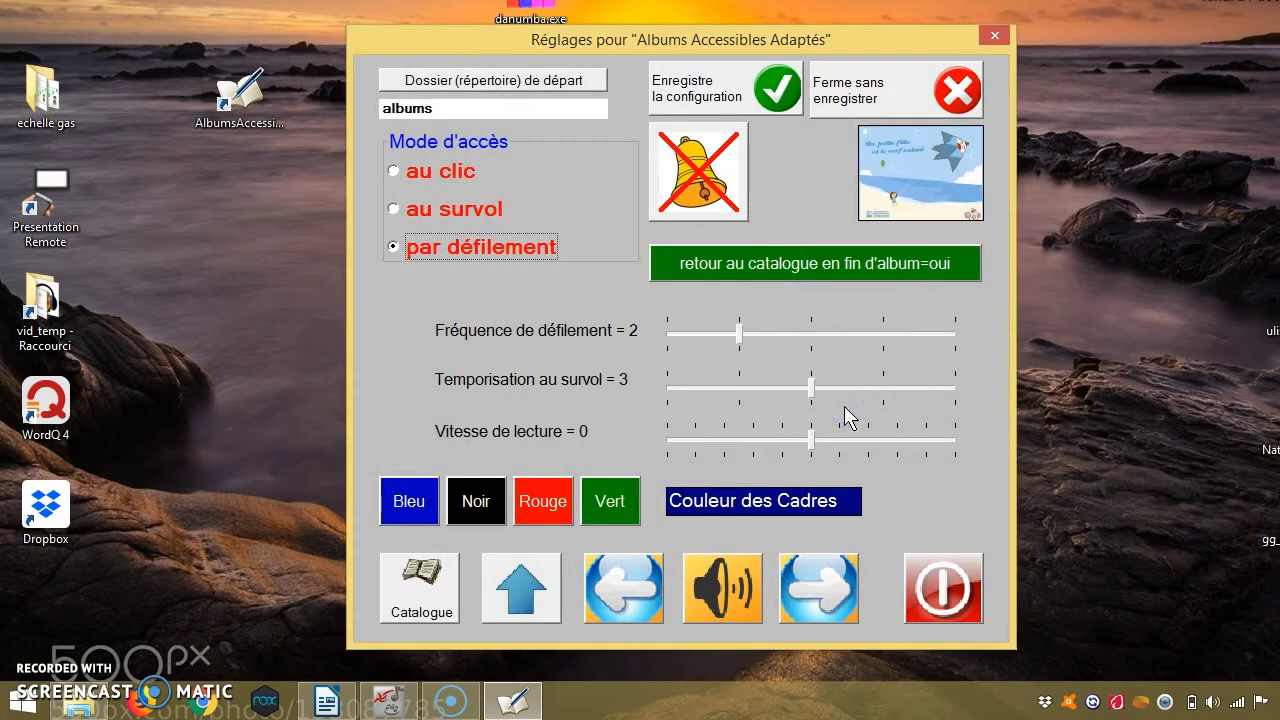
left_click(716, 98)
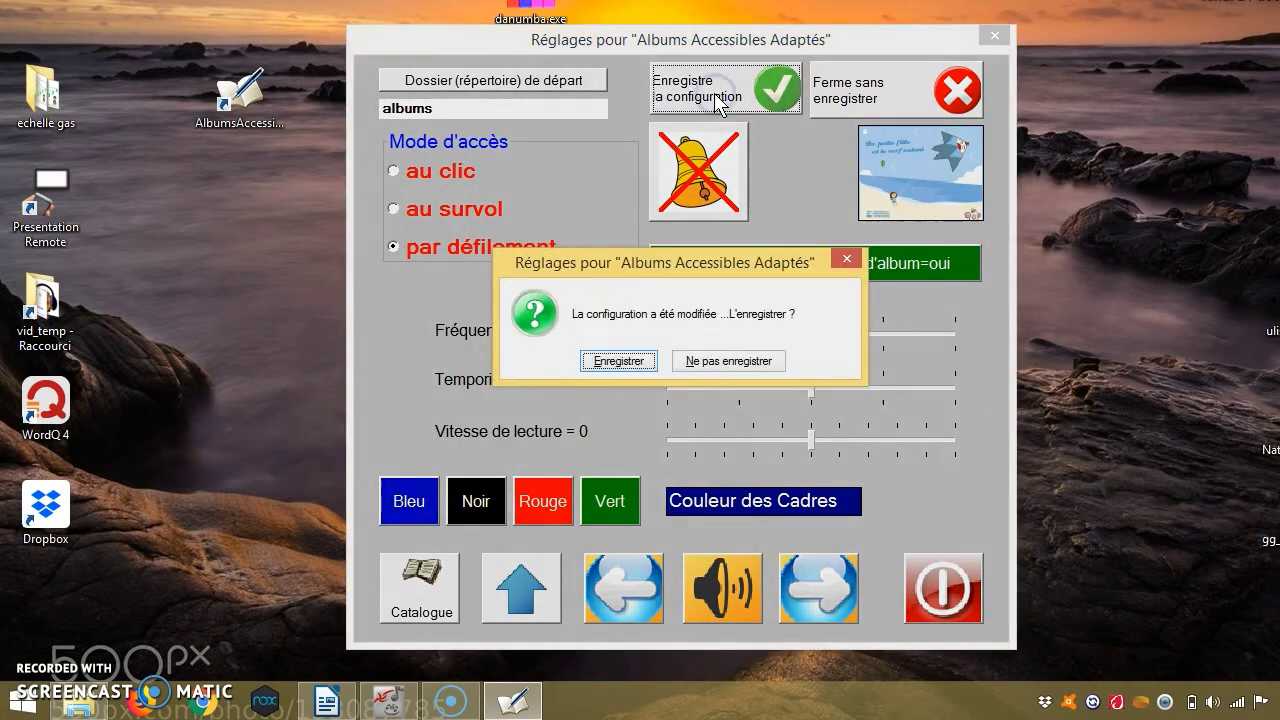
left_click(606, 360)
left_click(805, 484)
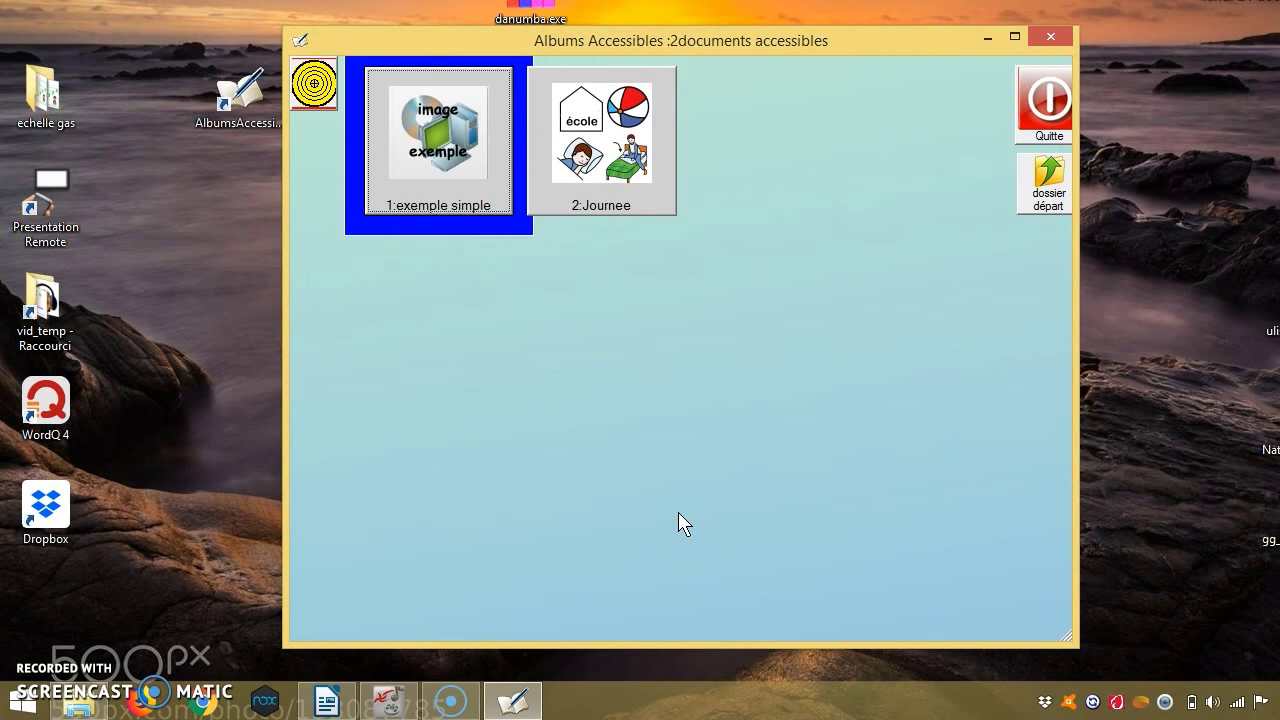
Open the Journee album with scanning access, and return to the catalogue the same way.
left_click(316, 86)
left_click(323, 92)
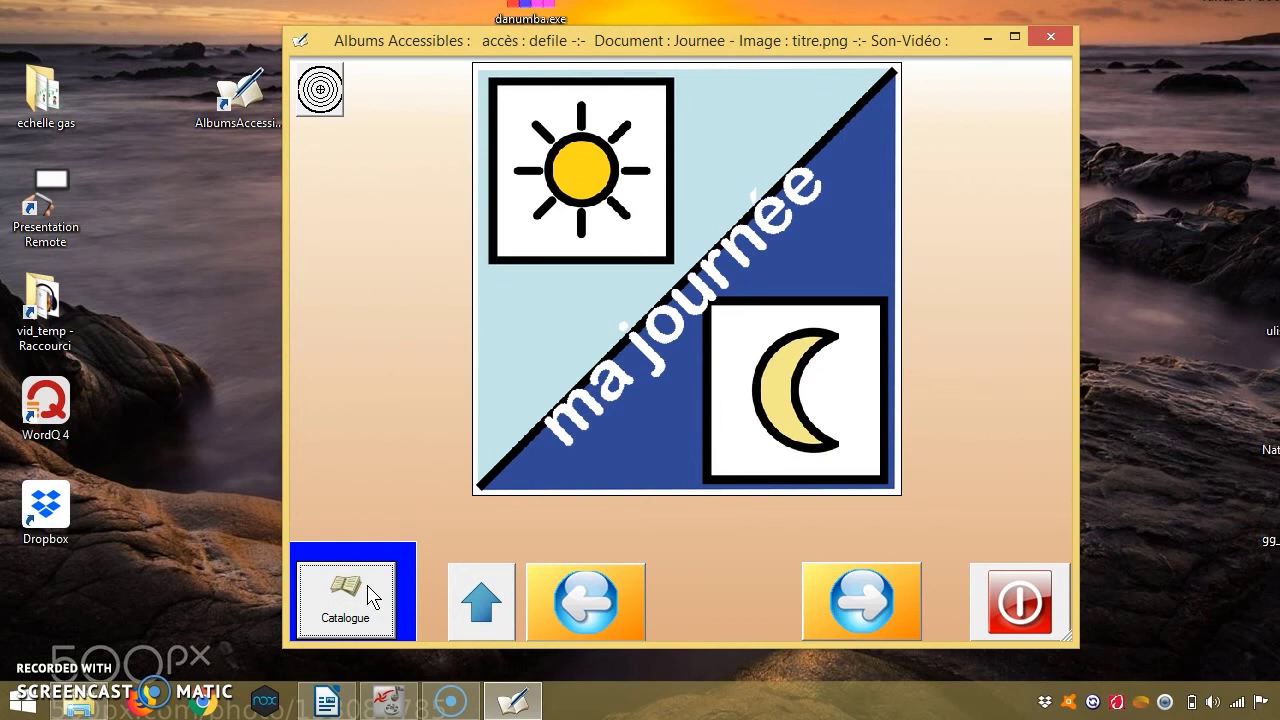
left_click(318, 92)
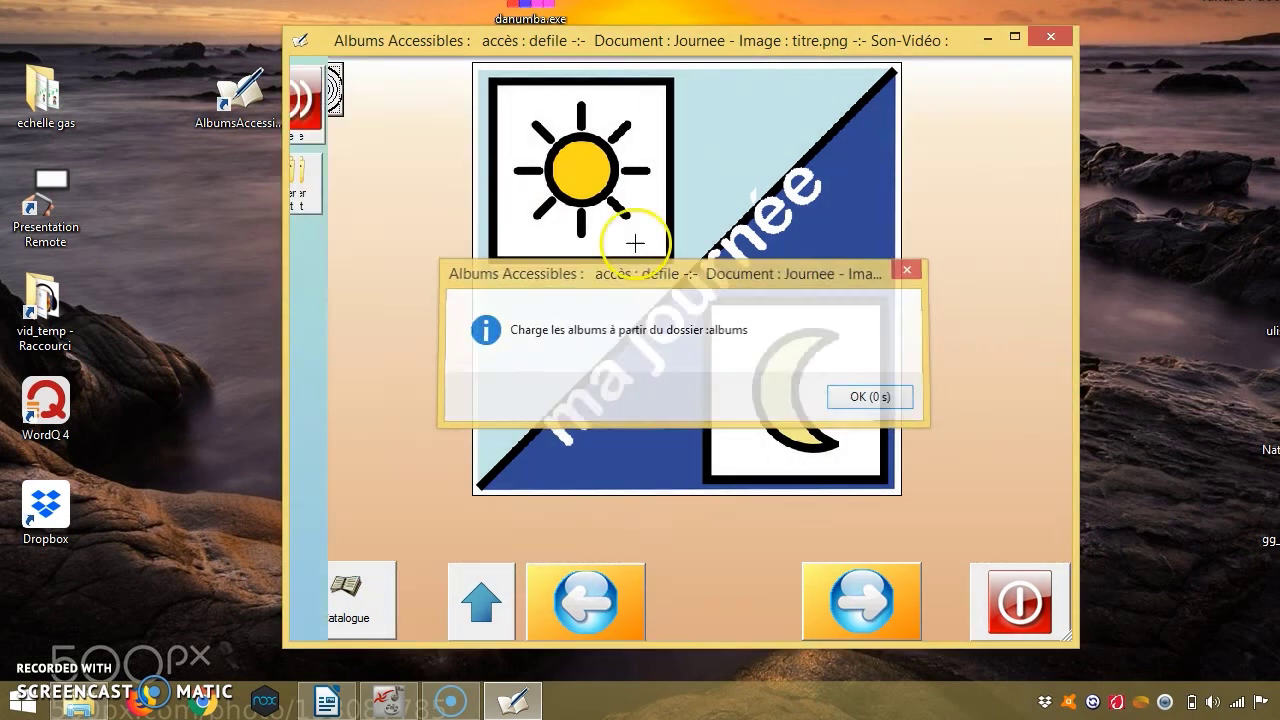
left_click(673, 254)
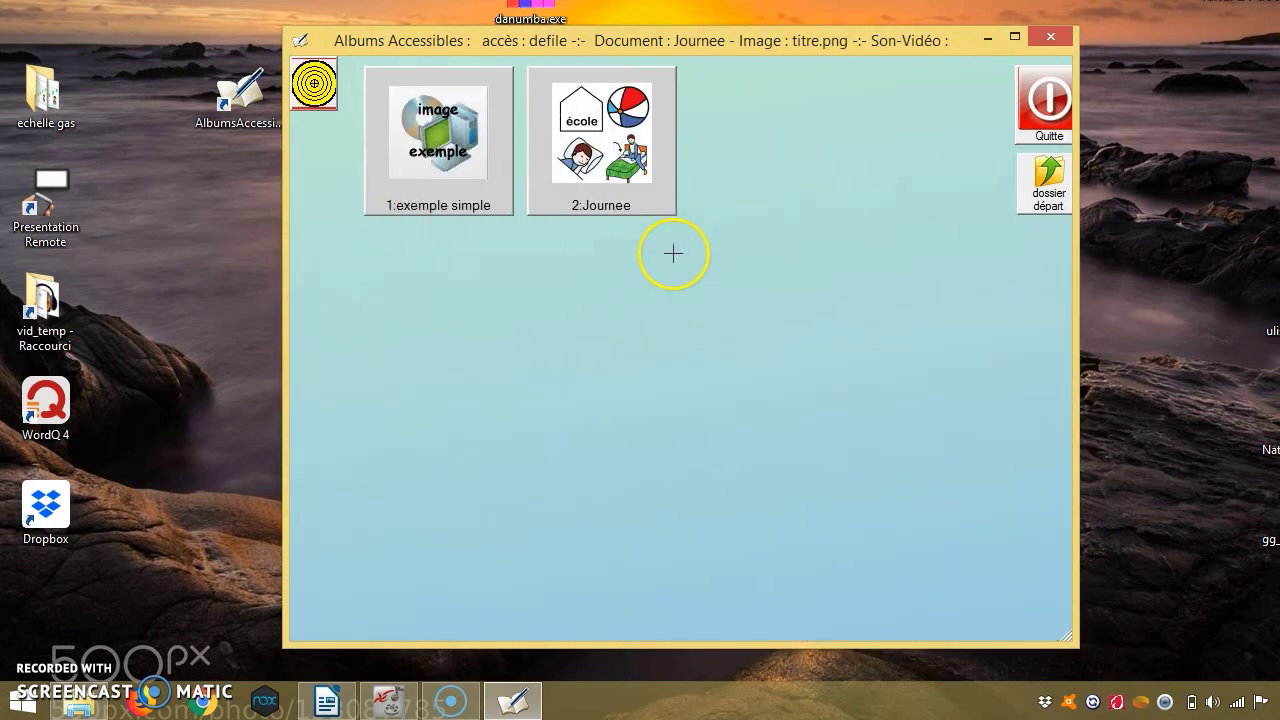
Reopen the Journee album by scanning and advance from its title to the getting-out-of-bed slide.
left_click(318, 90)
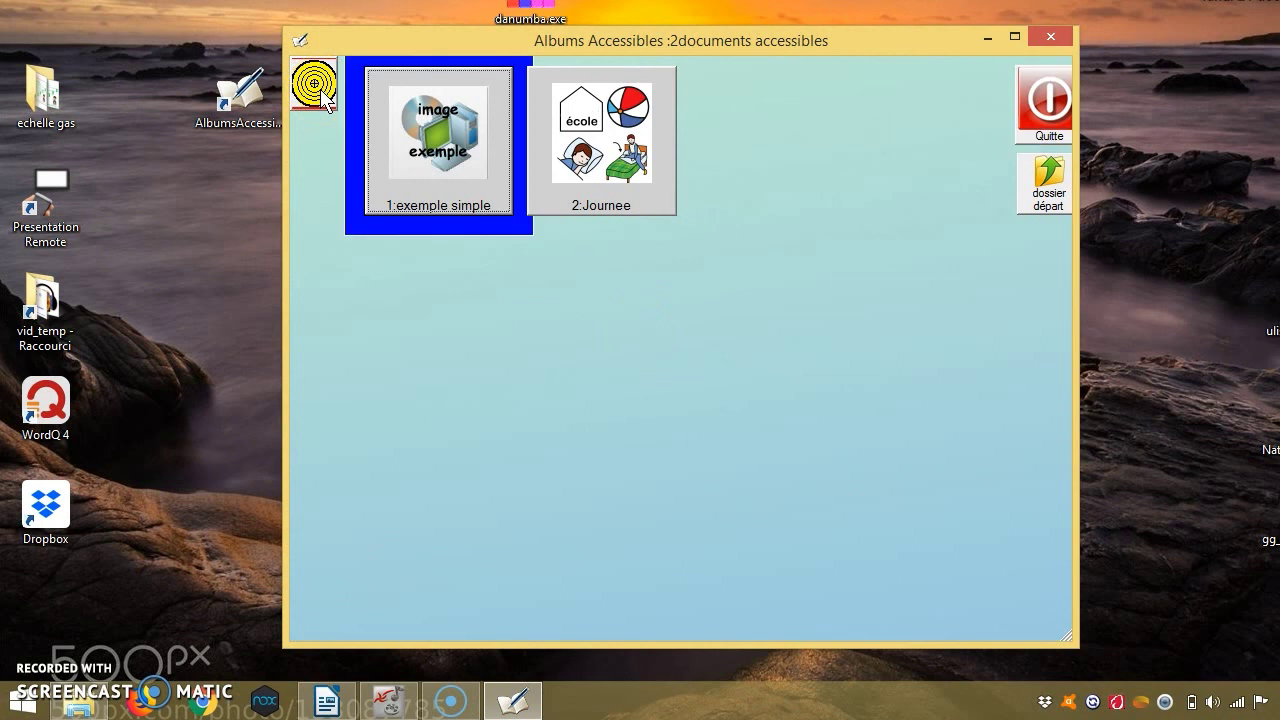
left_click(318, 90)
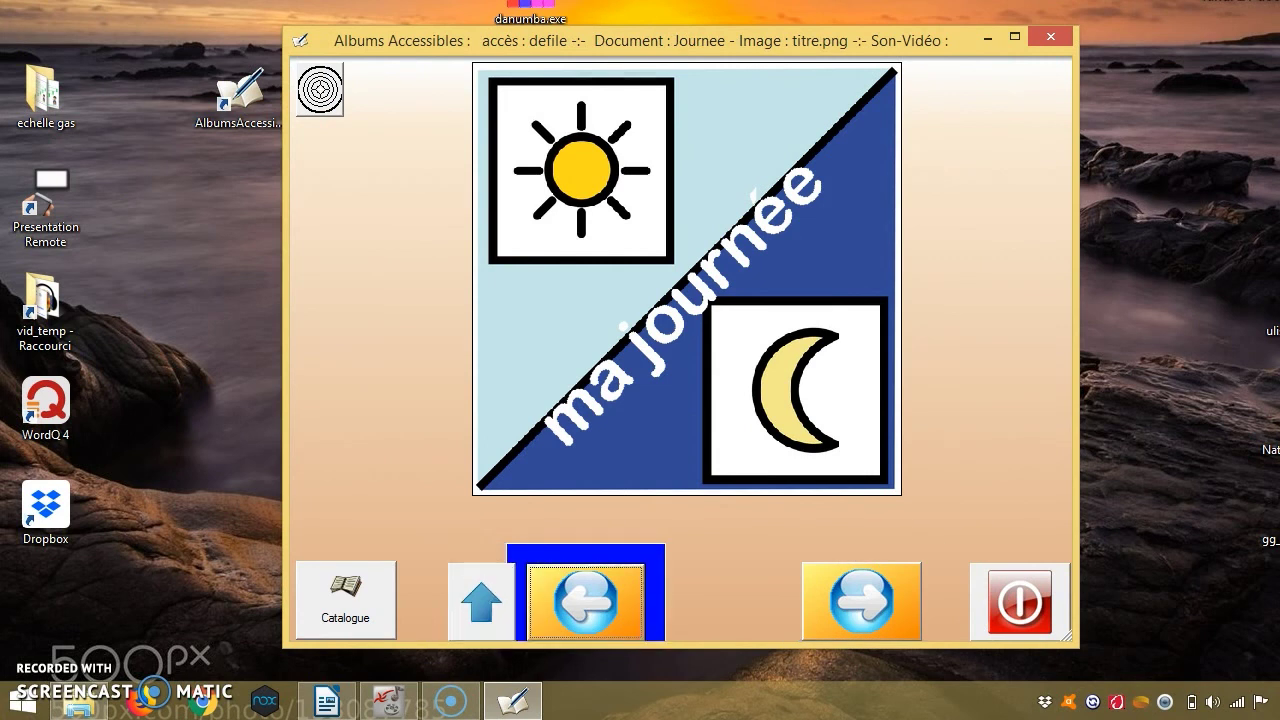
key("space")
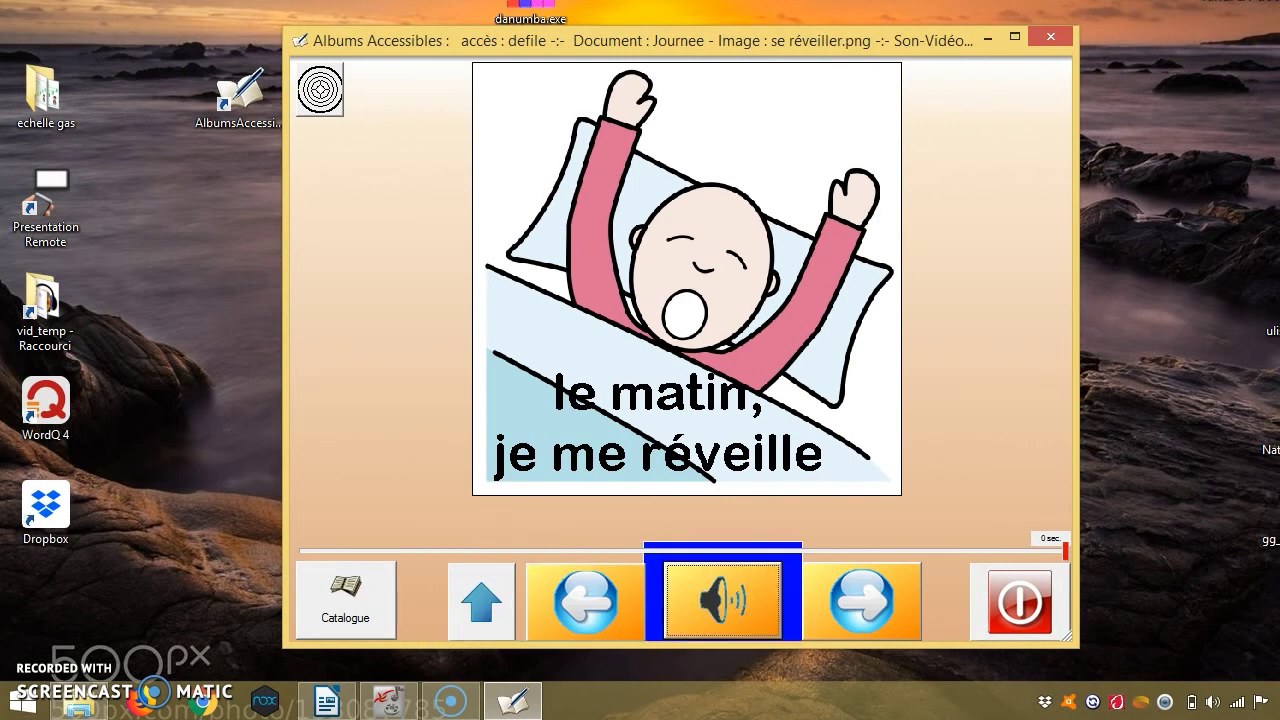
left_click(320, 90)
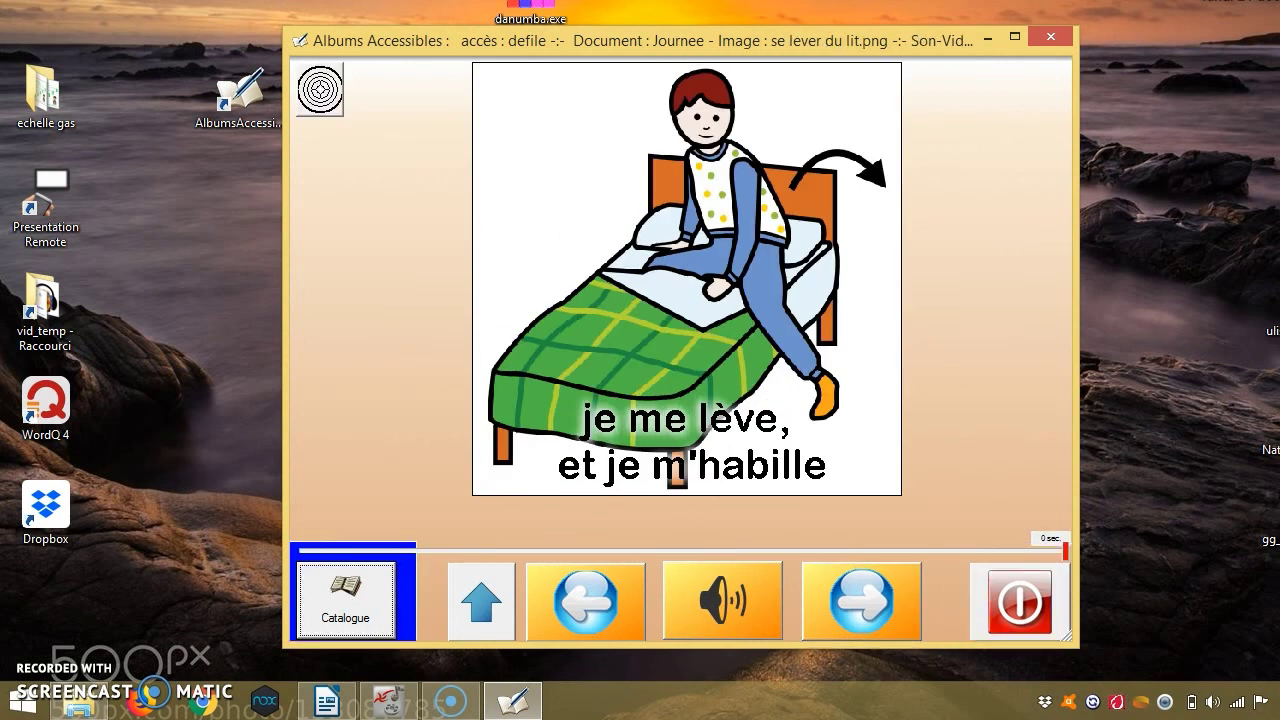
Go back to the album's first slide with scanning access, and quit the program by way of the catalogue.
left_click(321, 92)
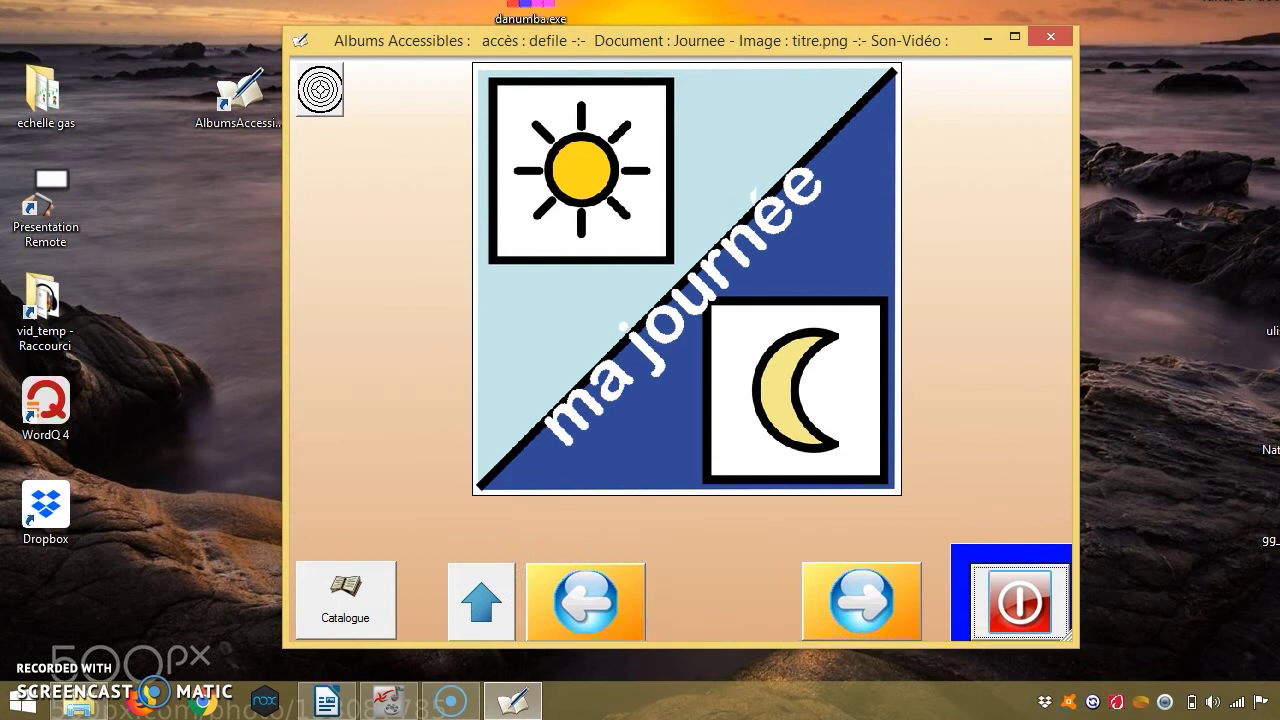
key("space")
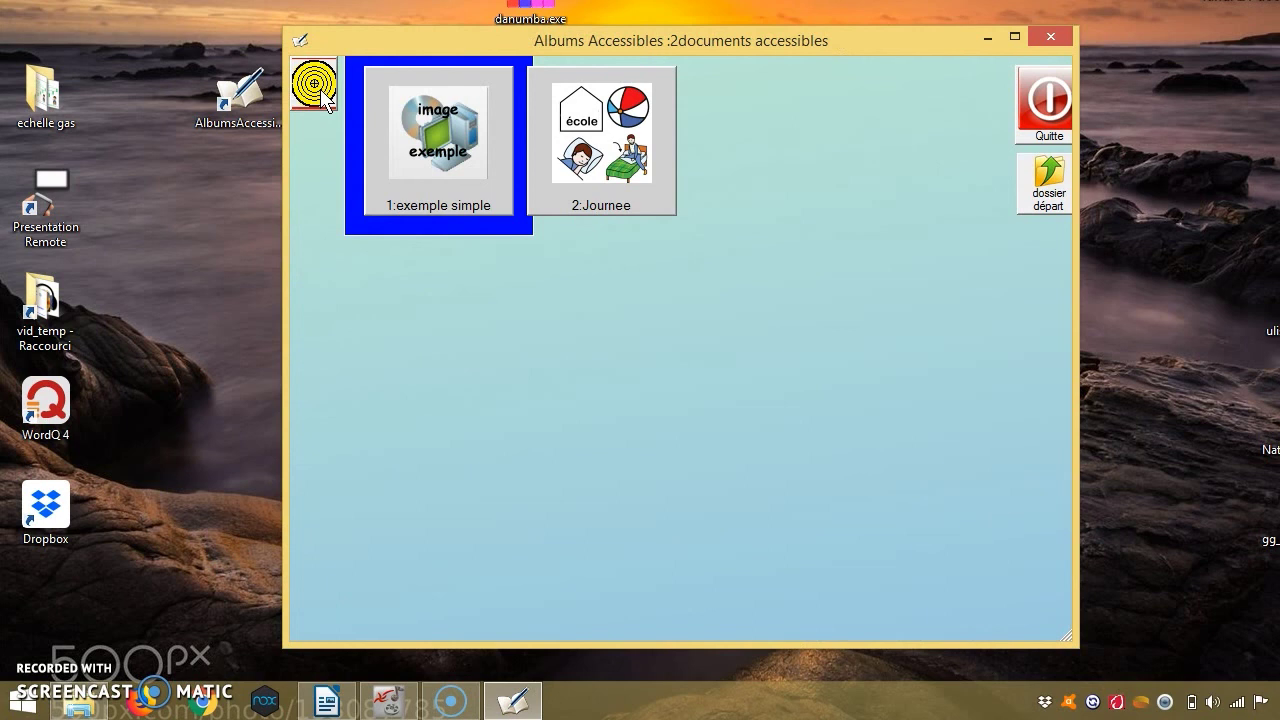
key("space")
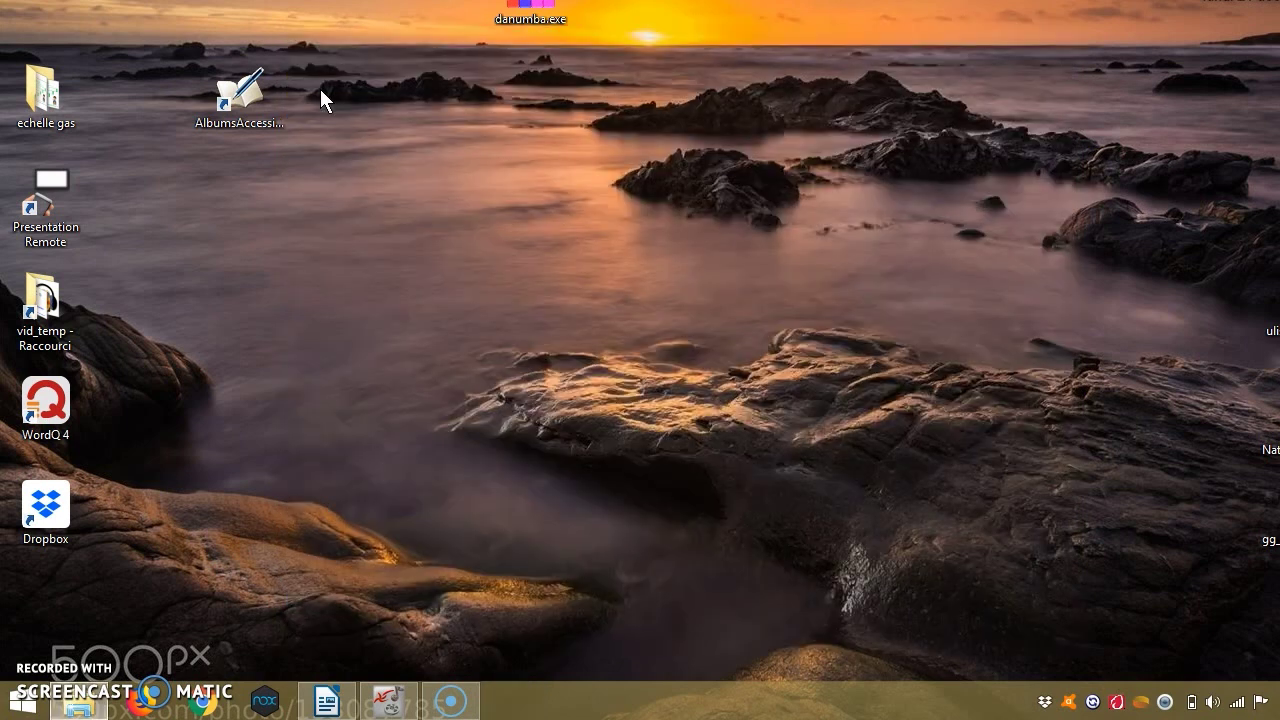
Relaunch Albums Accessibles and set the access mode to "au clic" in its settings.
double_click(212, 96)
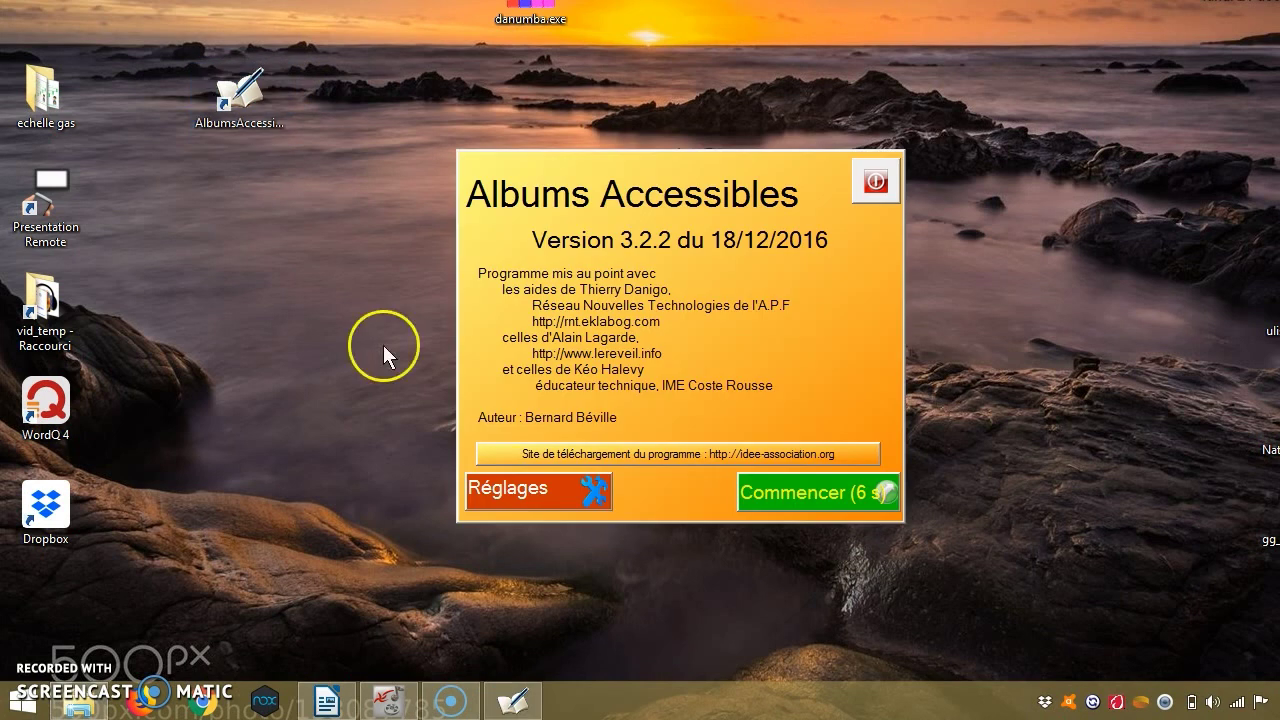
left_click(510, 482)
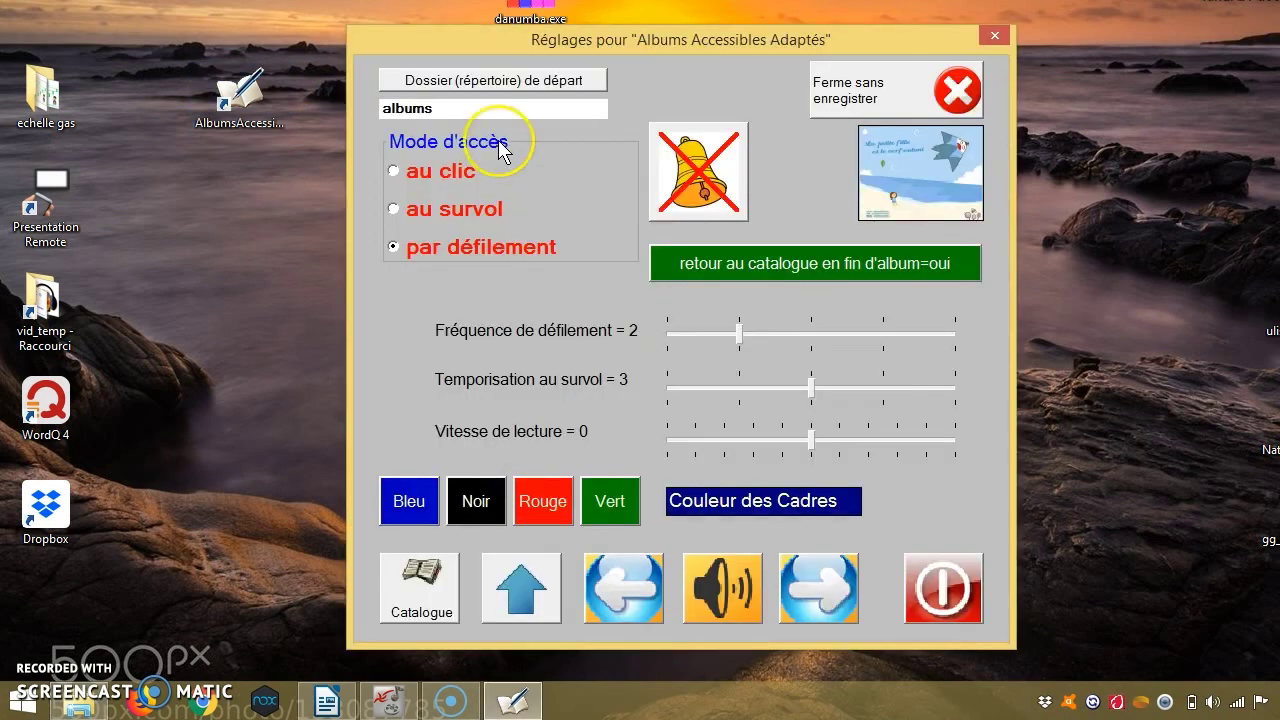
left_click(392, 170)
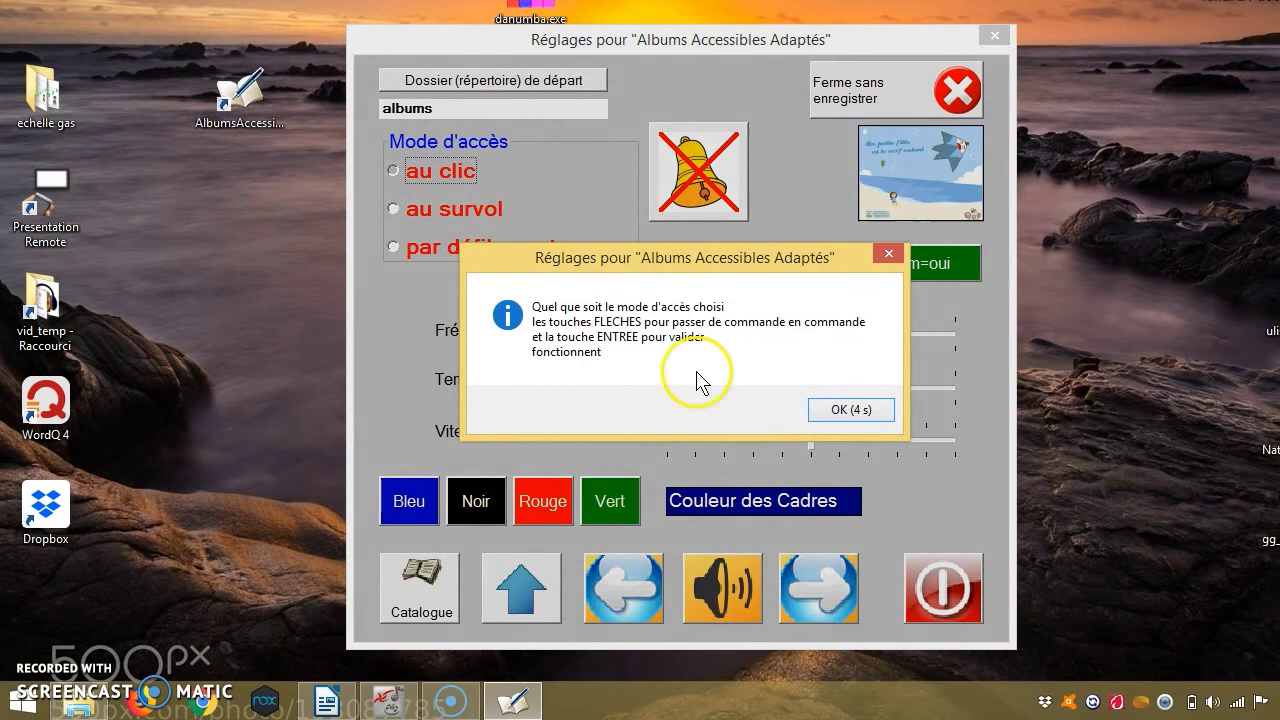
left_click(851, 409)
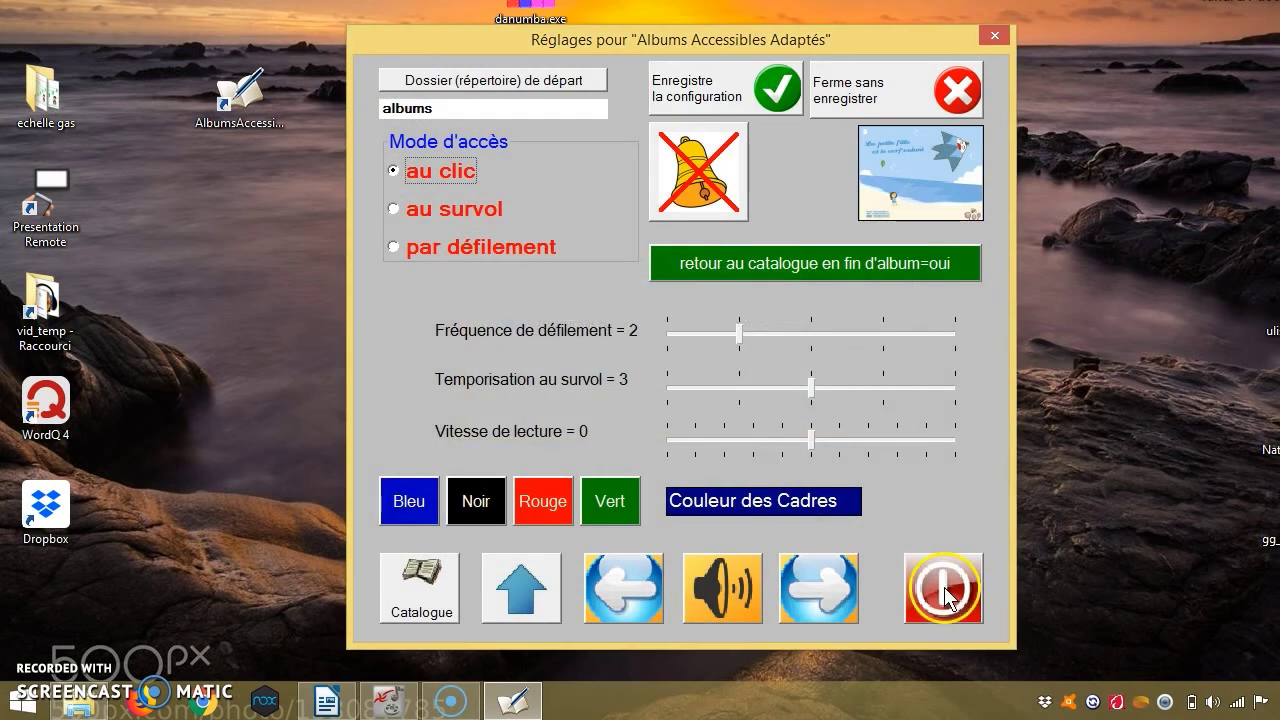
Save the modified access configuration and quit the program from its welcome window.
left_click(716, 90)
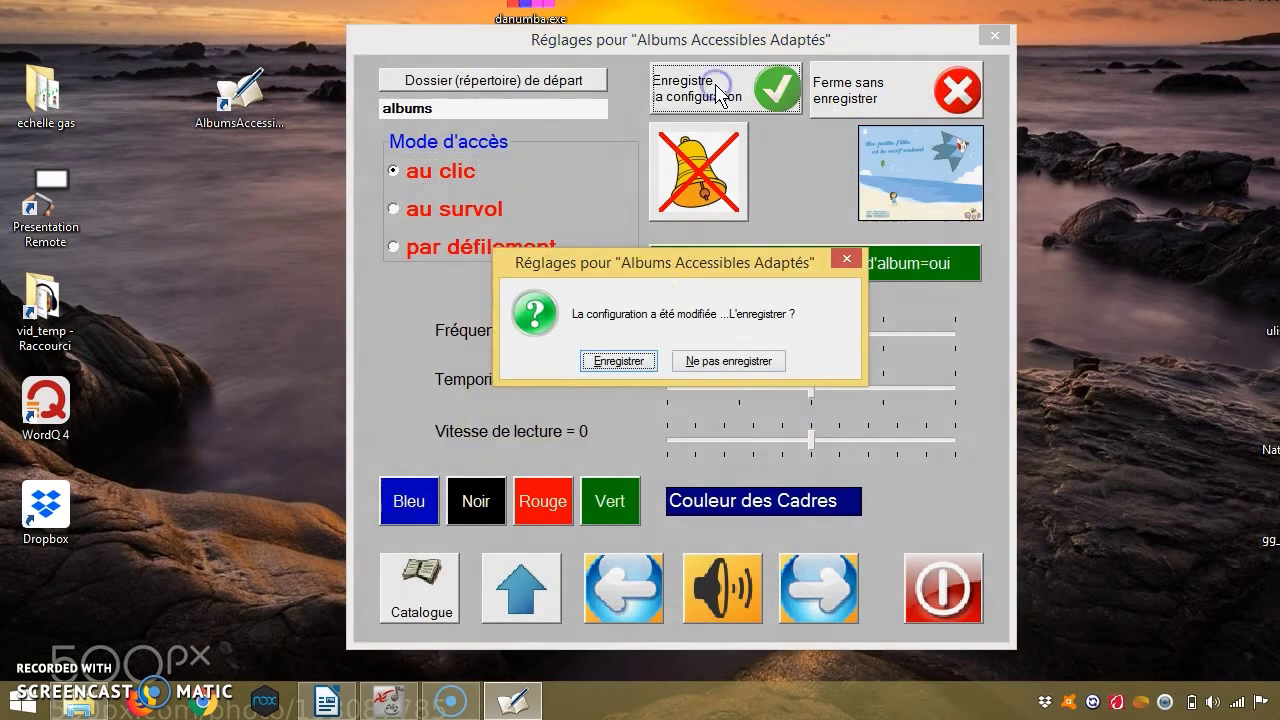
left_click(619, 360)
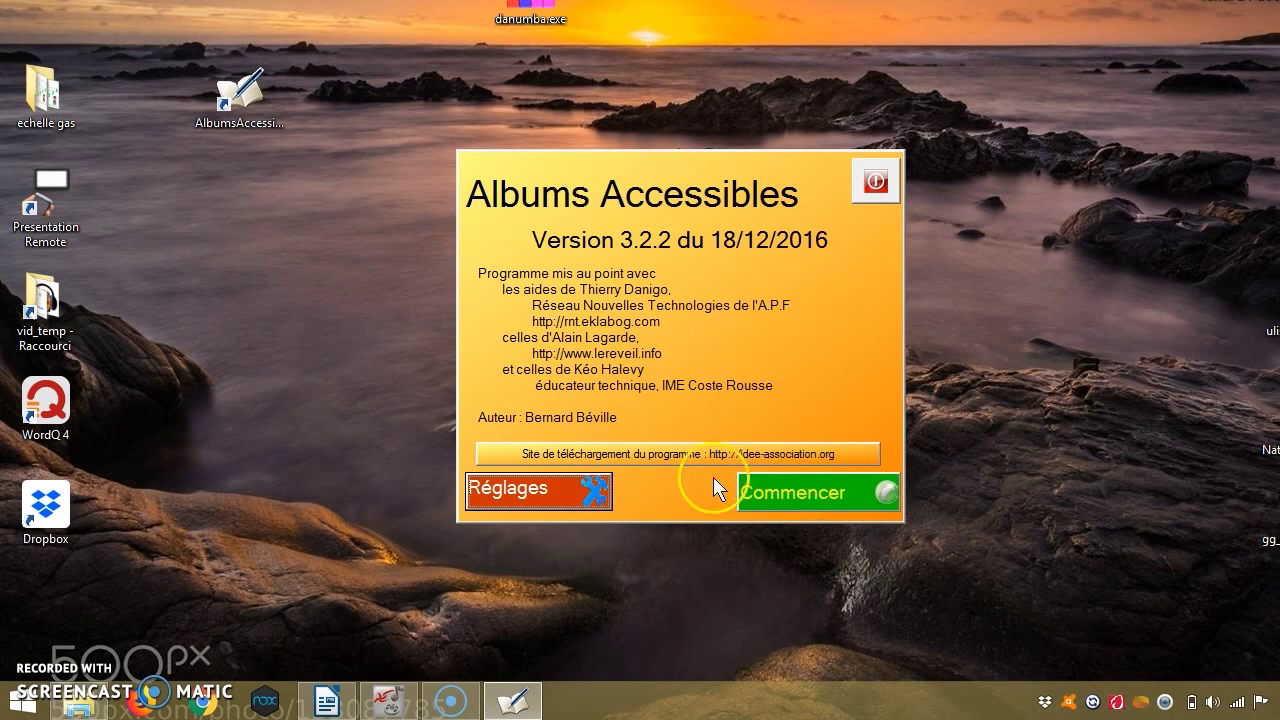
left_click(874, 181)
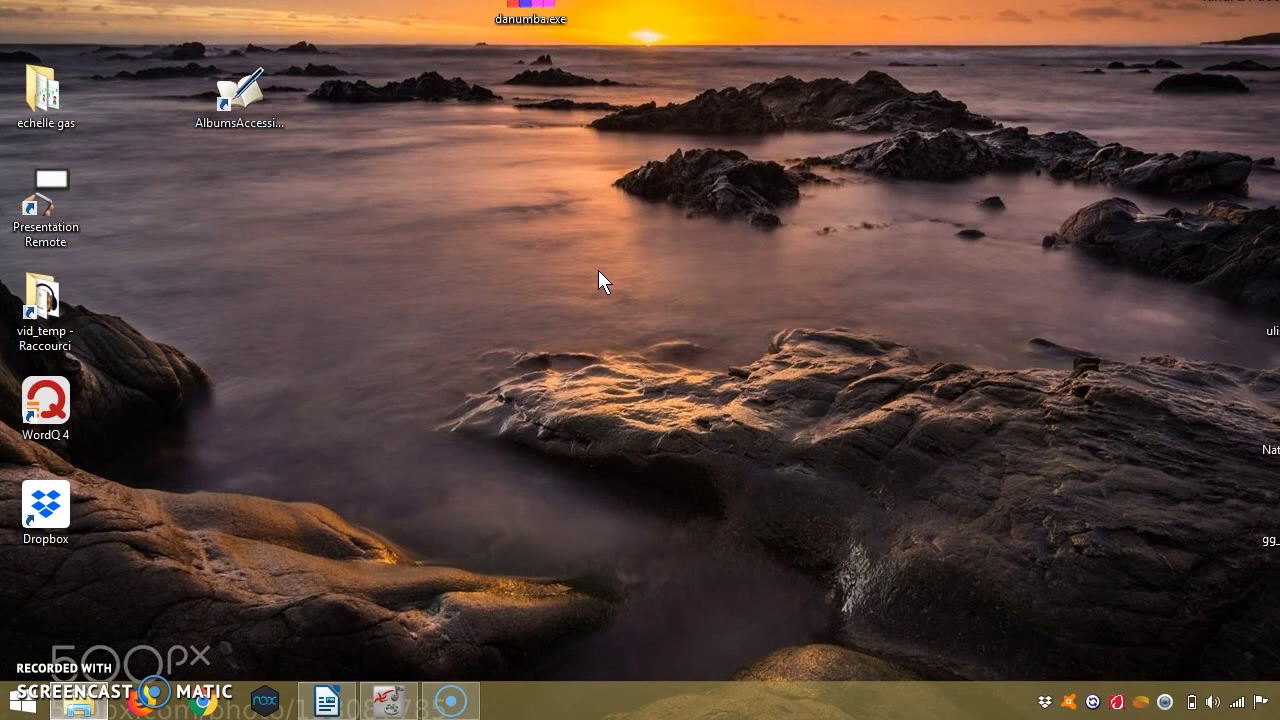
View the installation folder that the AlbumsAccessibles desktop shortcut points to, and close its window.
left_click(230, 100)
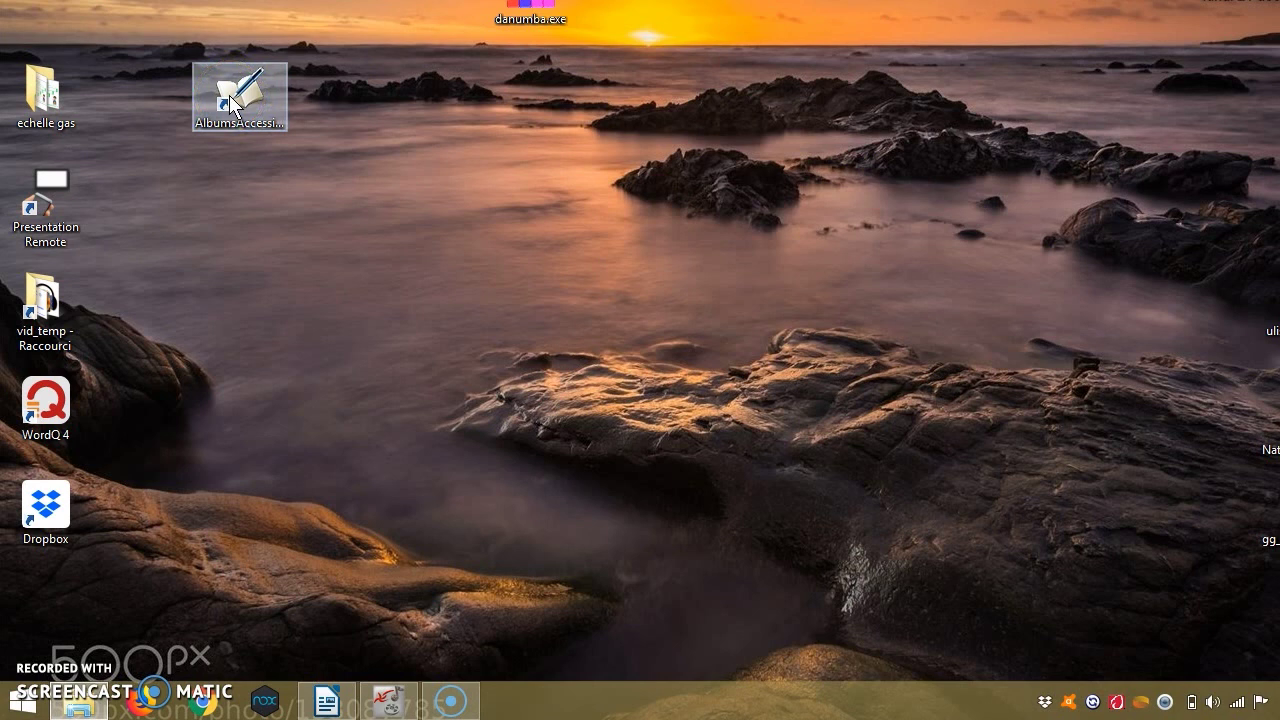
right_click(230, 104)
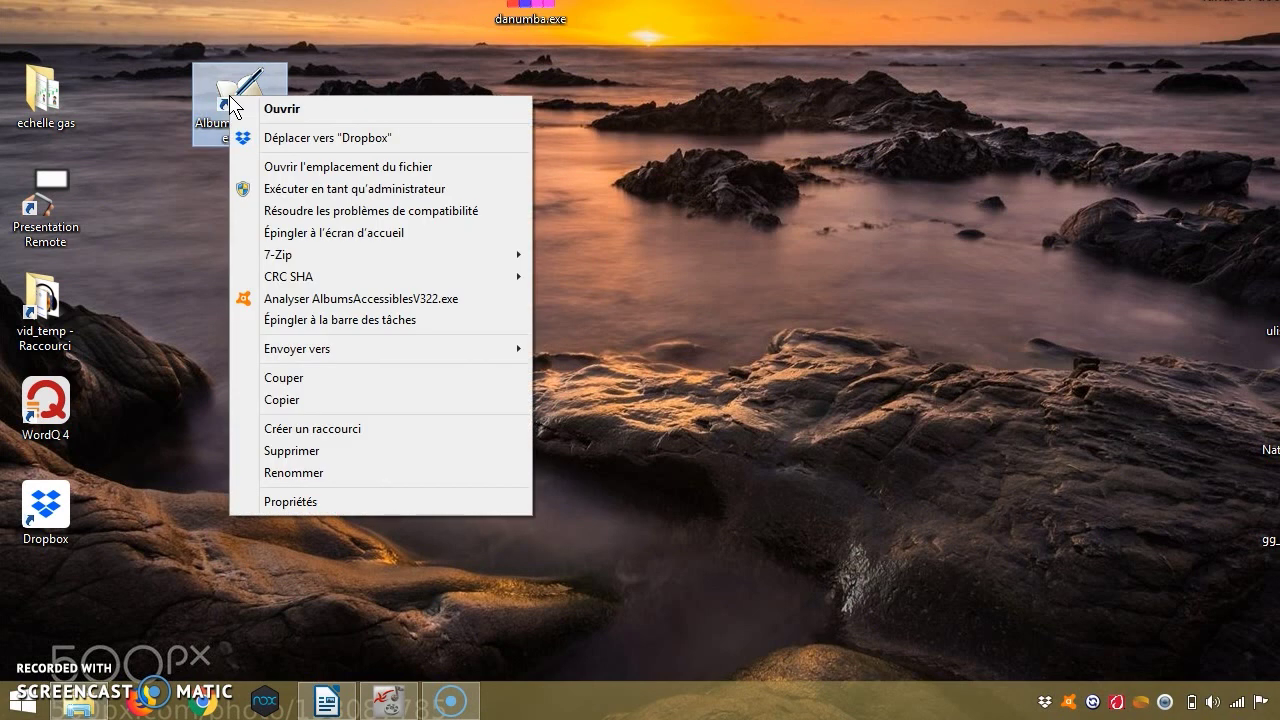
left_click(281, 170)
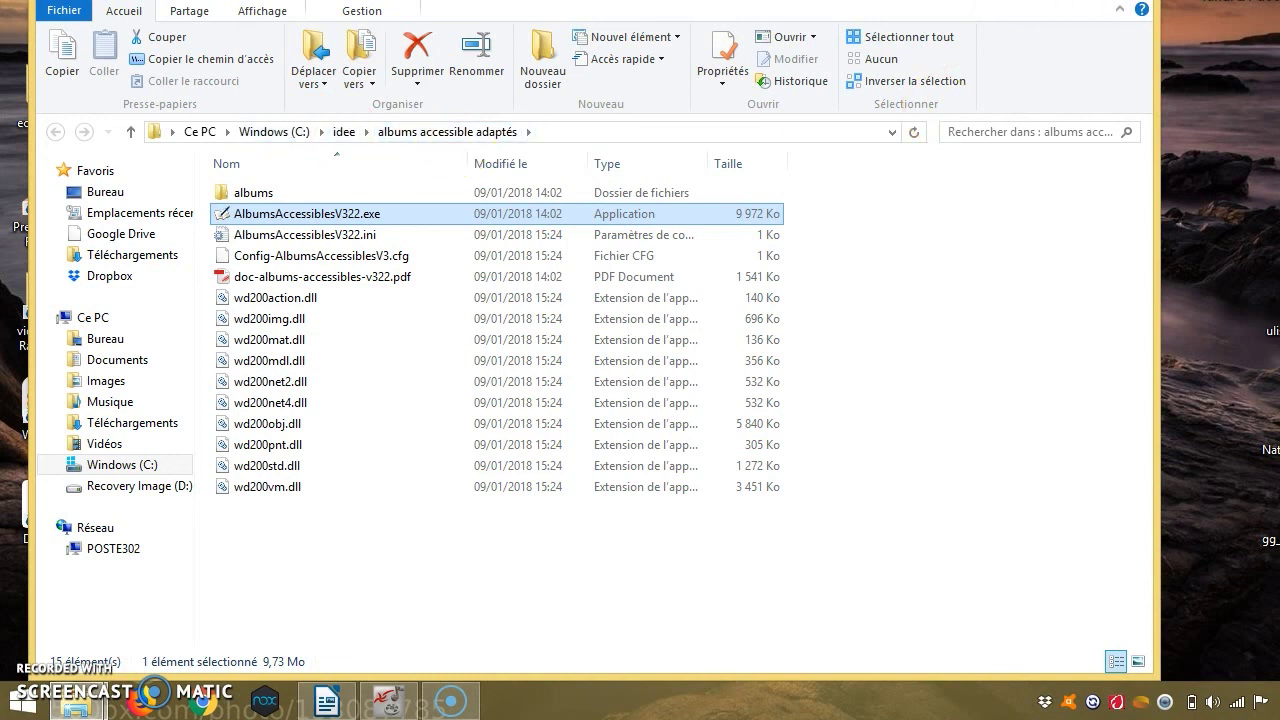
left_click_drag(921, 0, 925, 36)
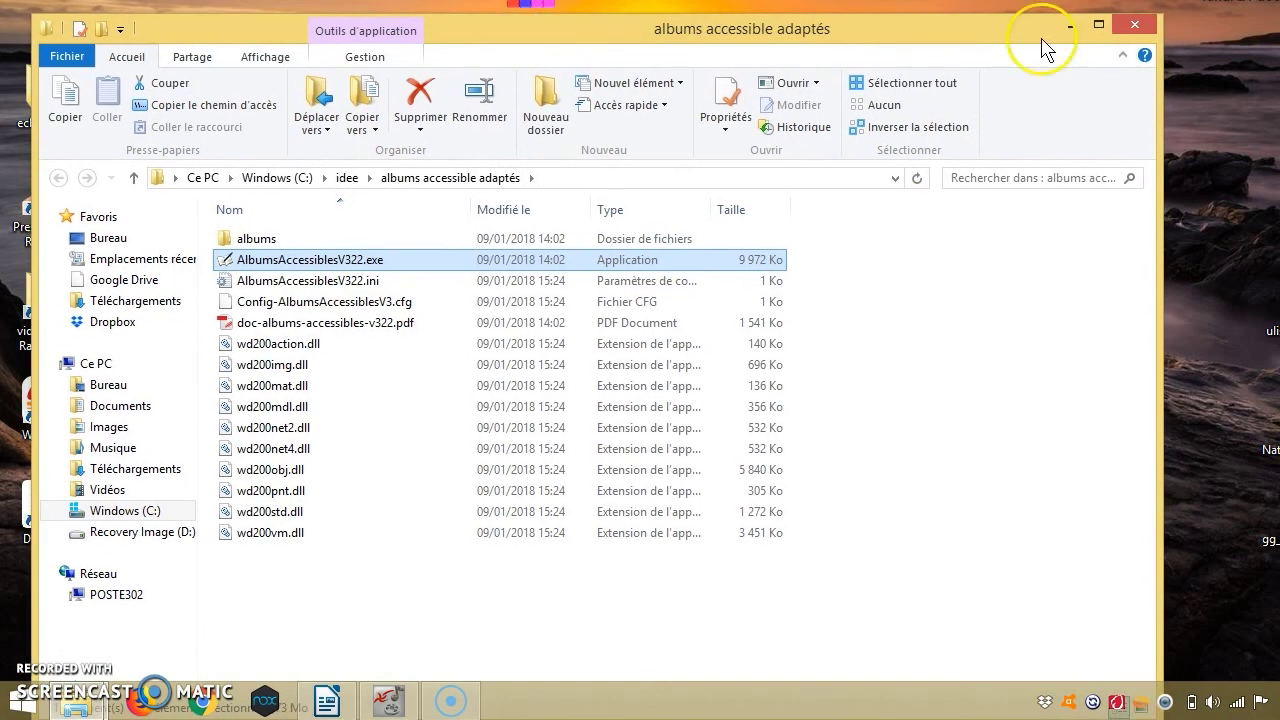
left_click(1140, 26)
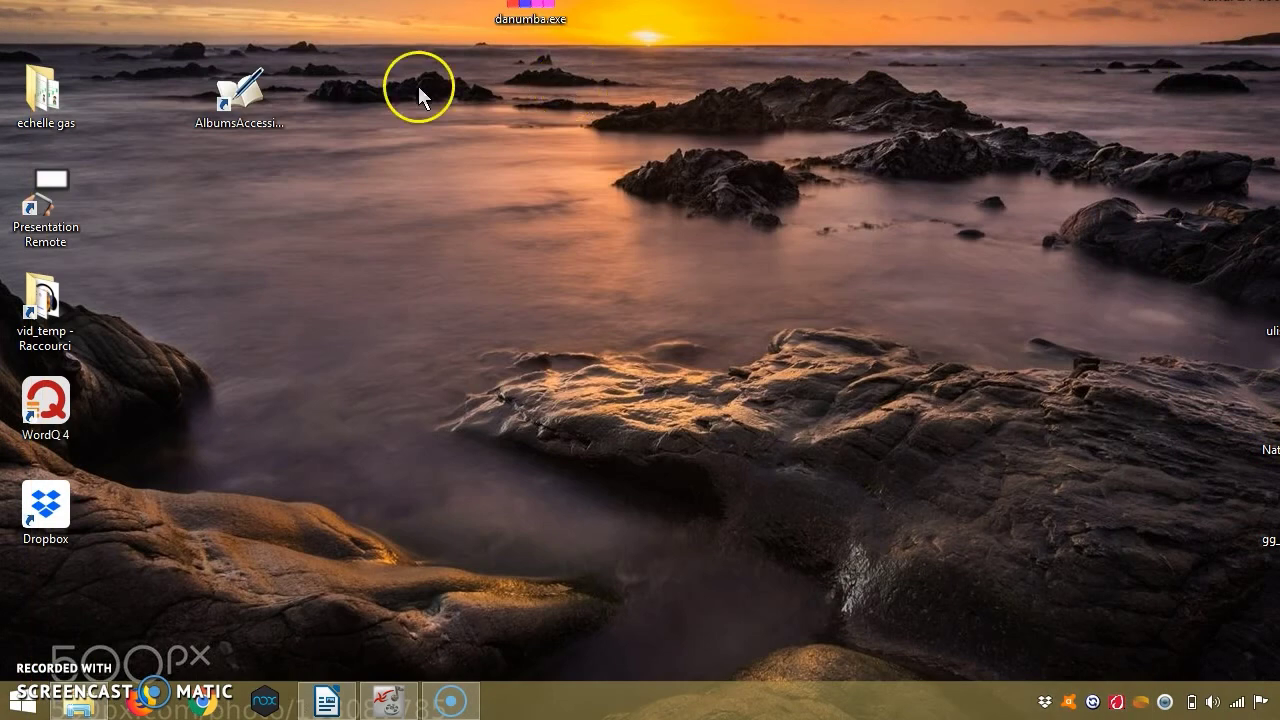
Delete the "exemple simple" folder from the program's albums folder, and close the folder window.
right_click(241, 95)
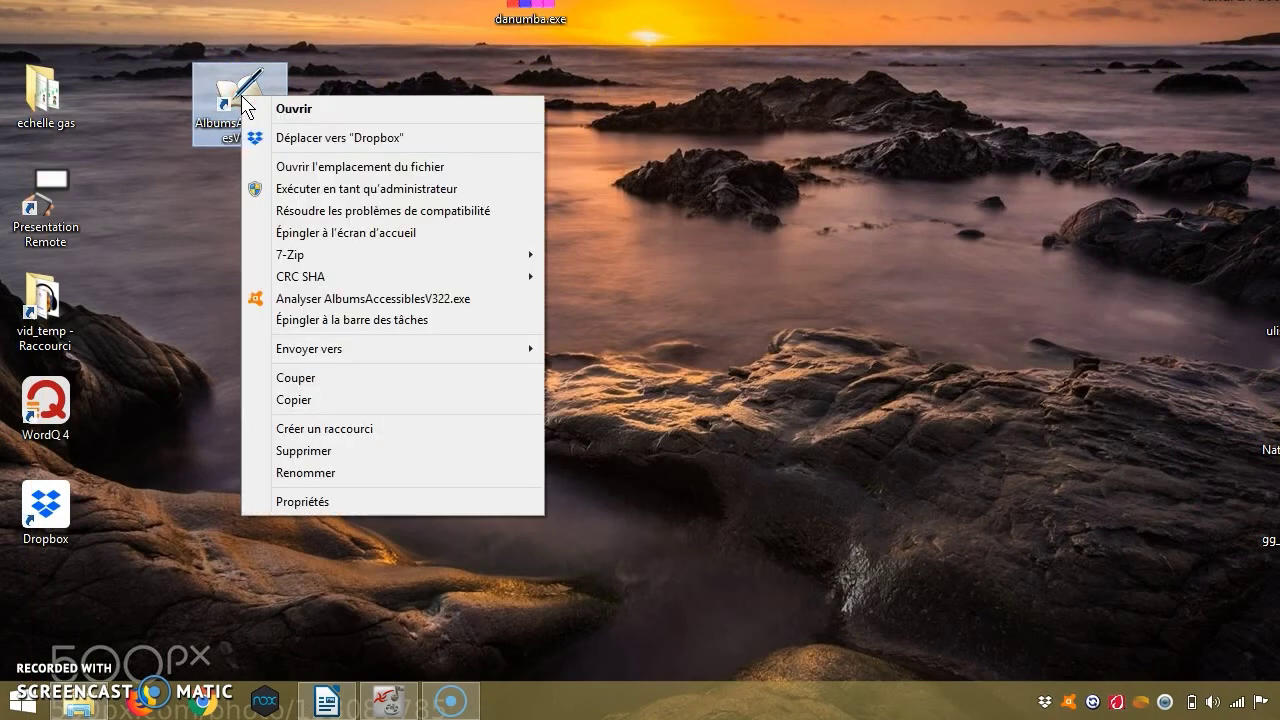
left_click(311, 168)
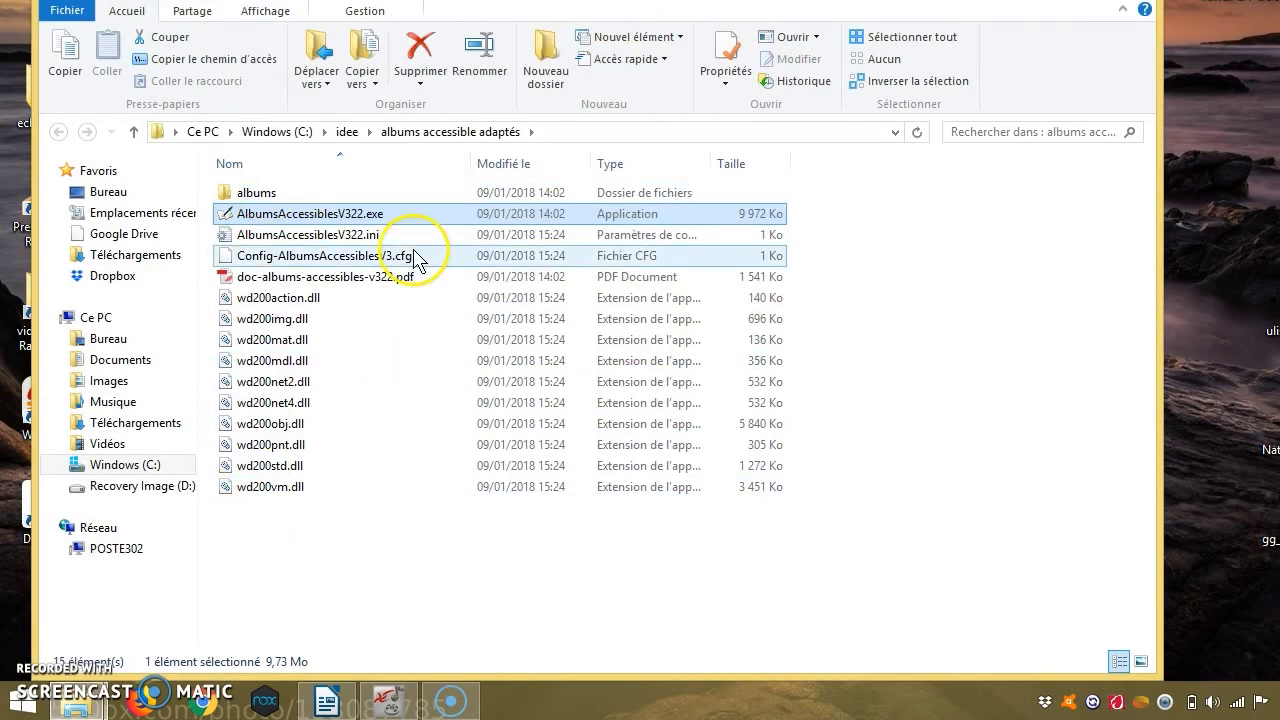
double_click(243, 195)
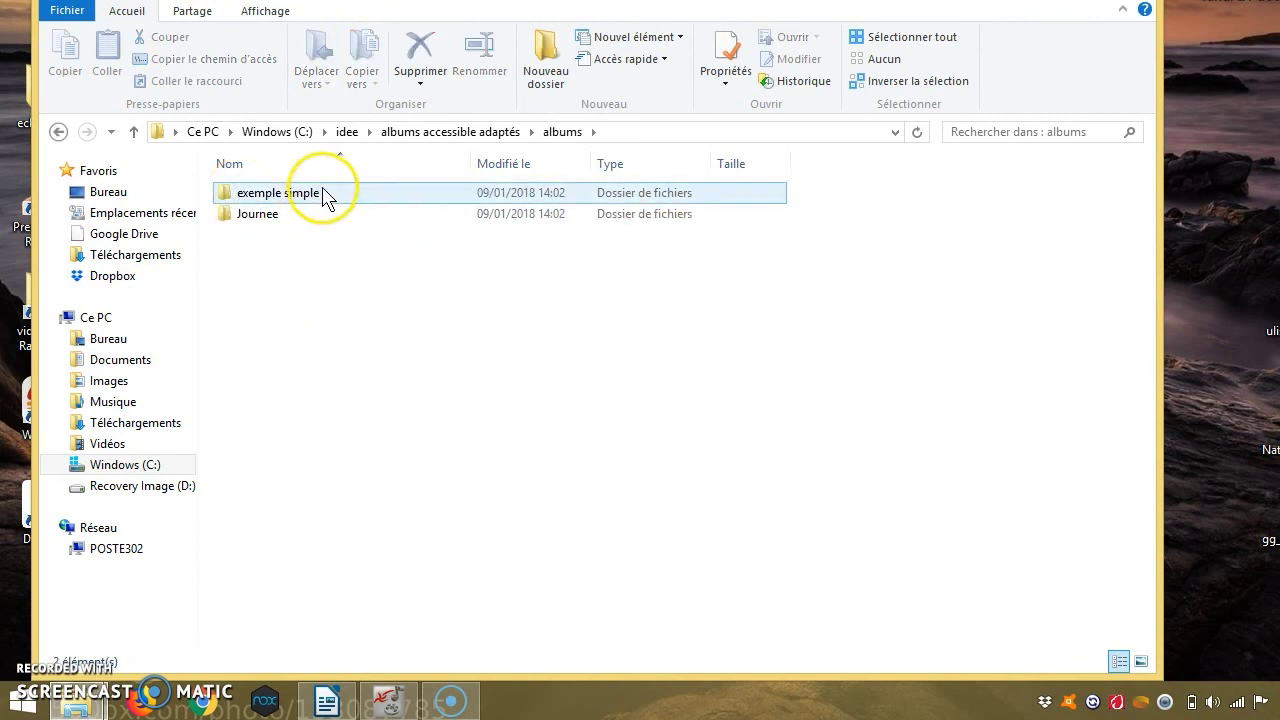
left_click(261, 222)
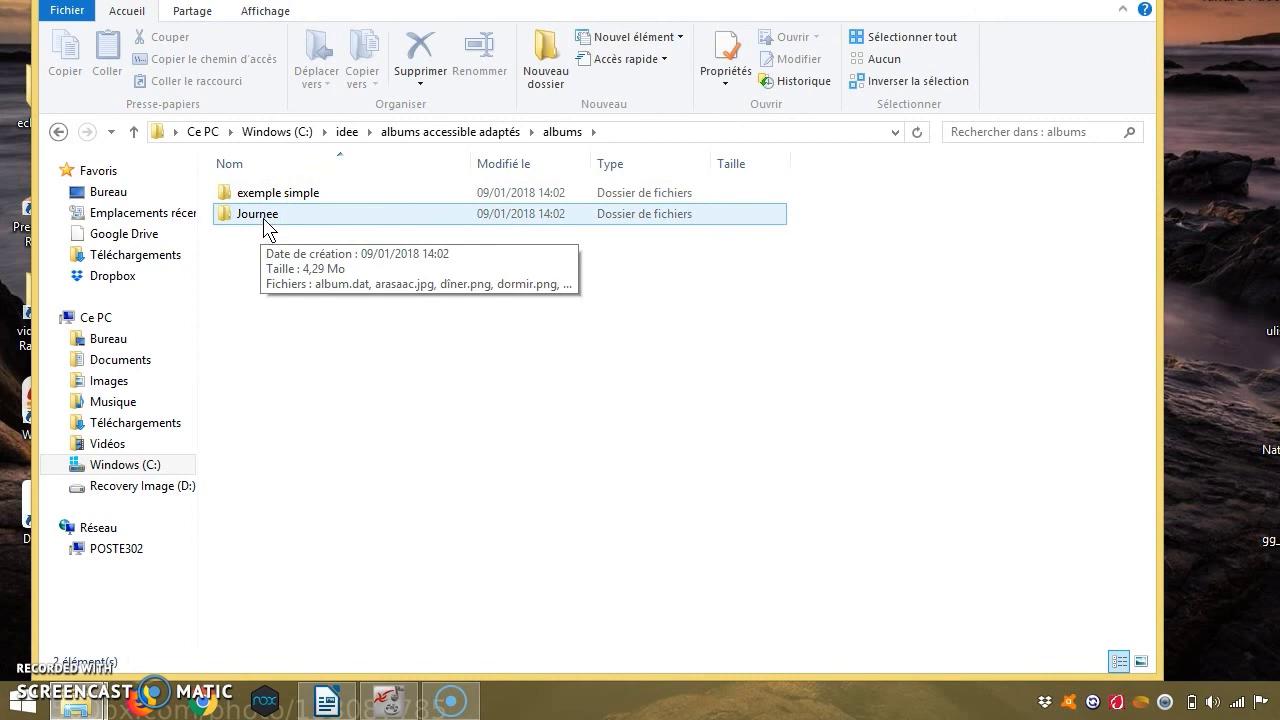
left_click(271, 196)
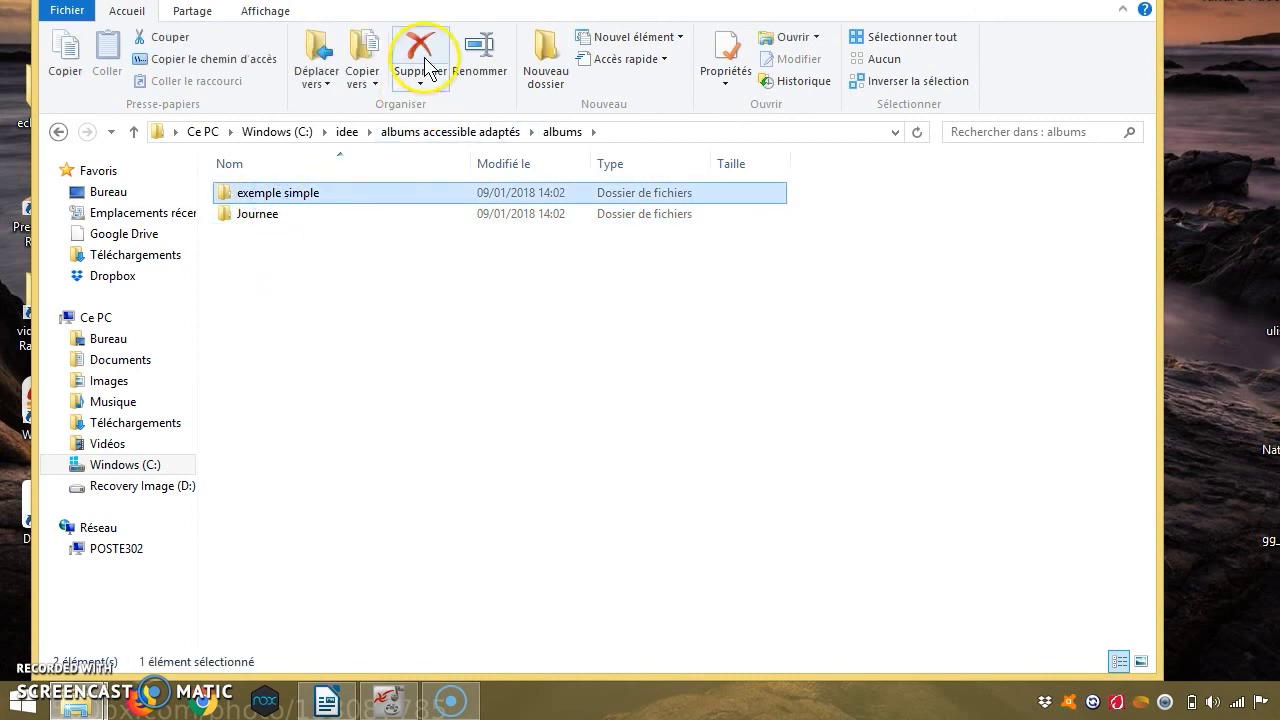
left_click(425, 68)
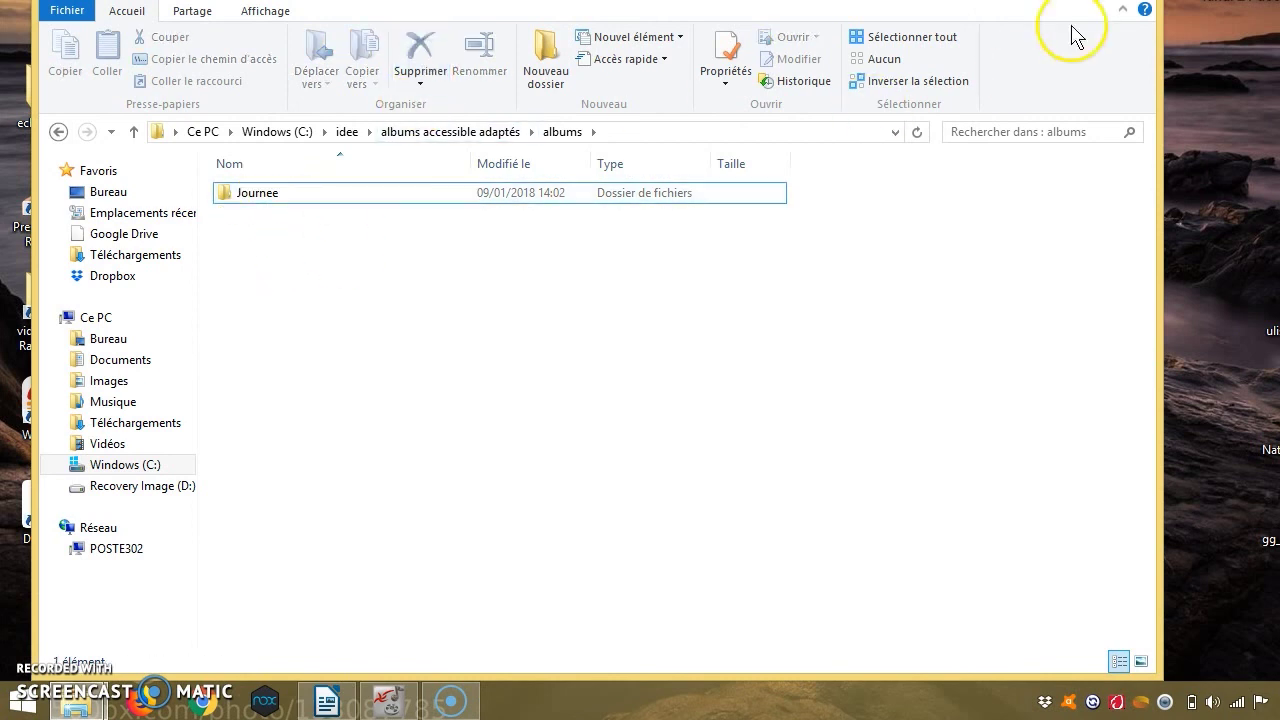
left_click_drag(946, 0, 958, 62)
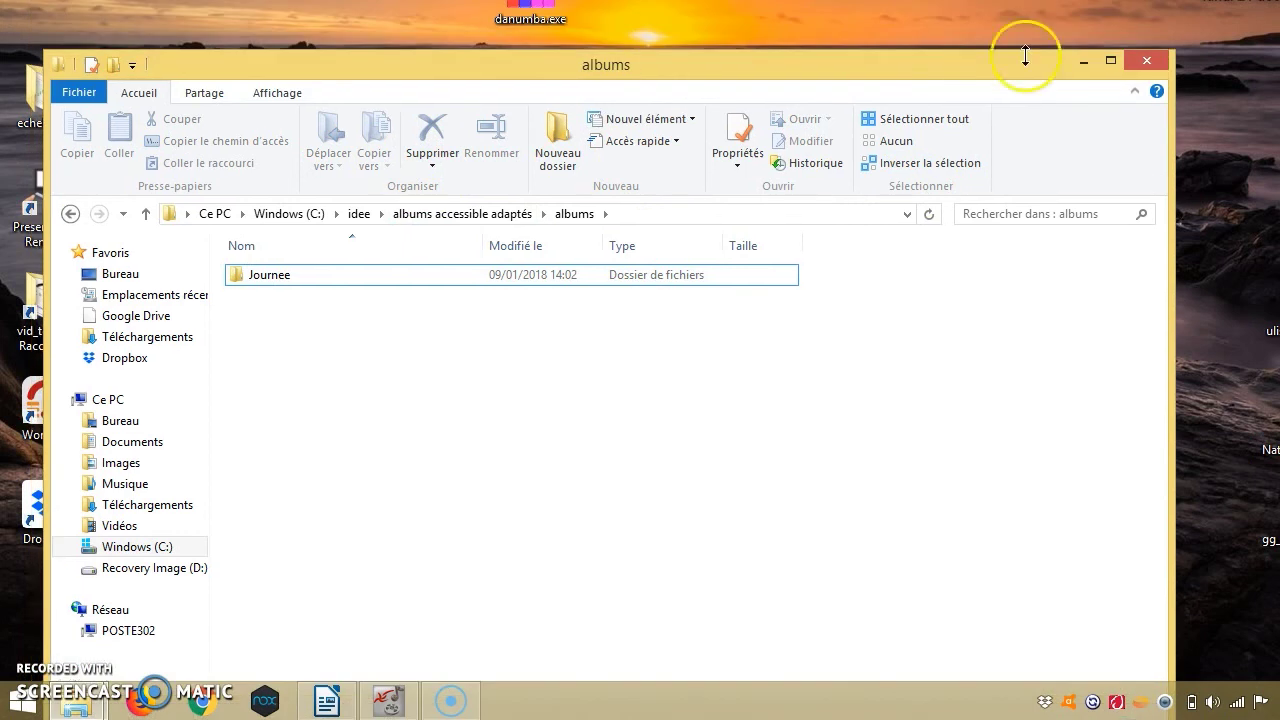
left_click(1145, 62)
Relaunch Albums Accessibles to check which albums its catalogue offers, and quit the program.
left_click(240, 97)
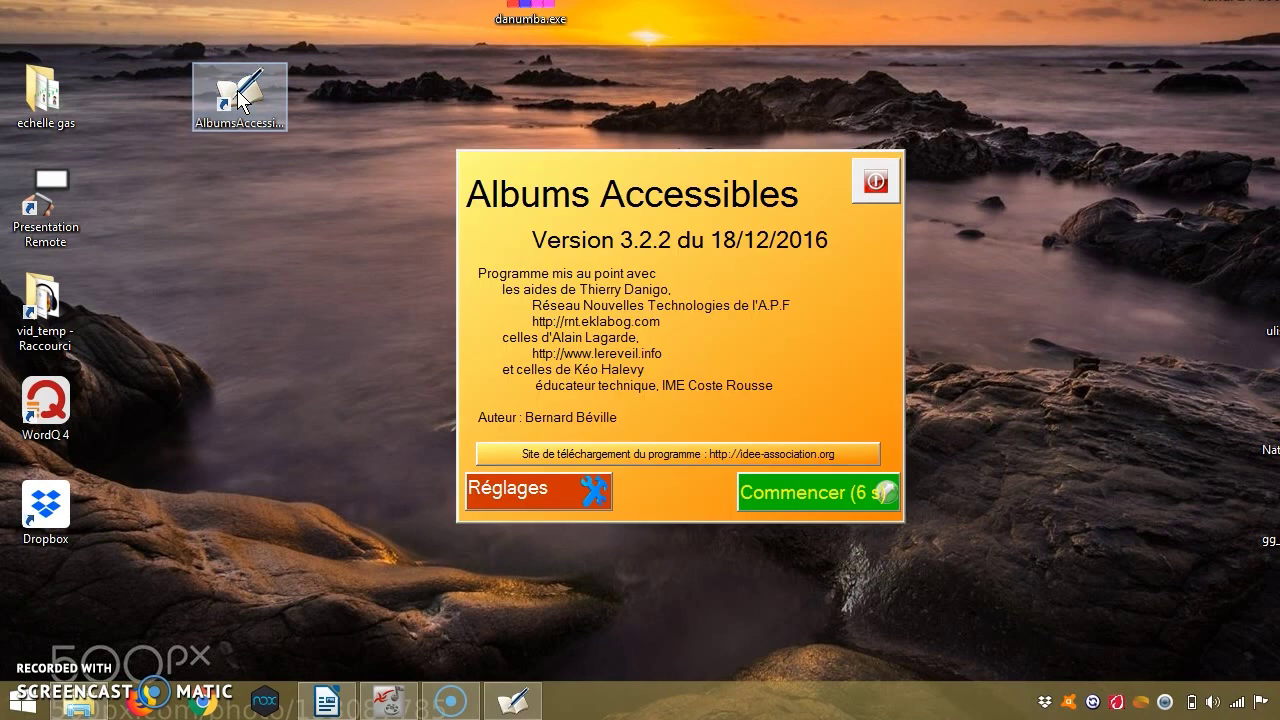
left_click(825, 494)
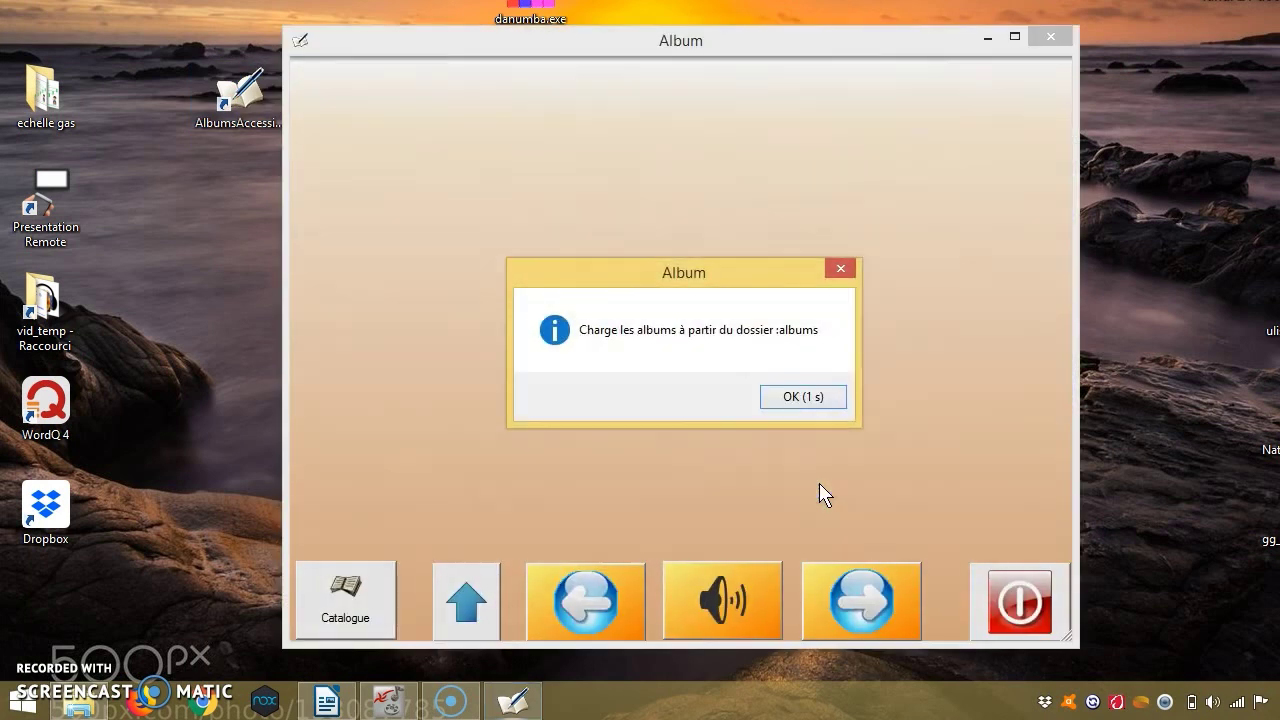
left_click(790, 396)
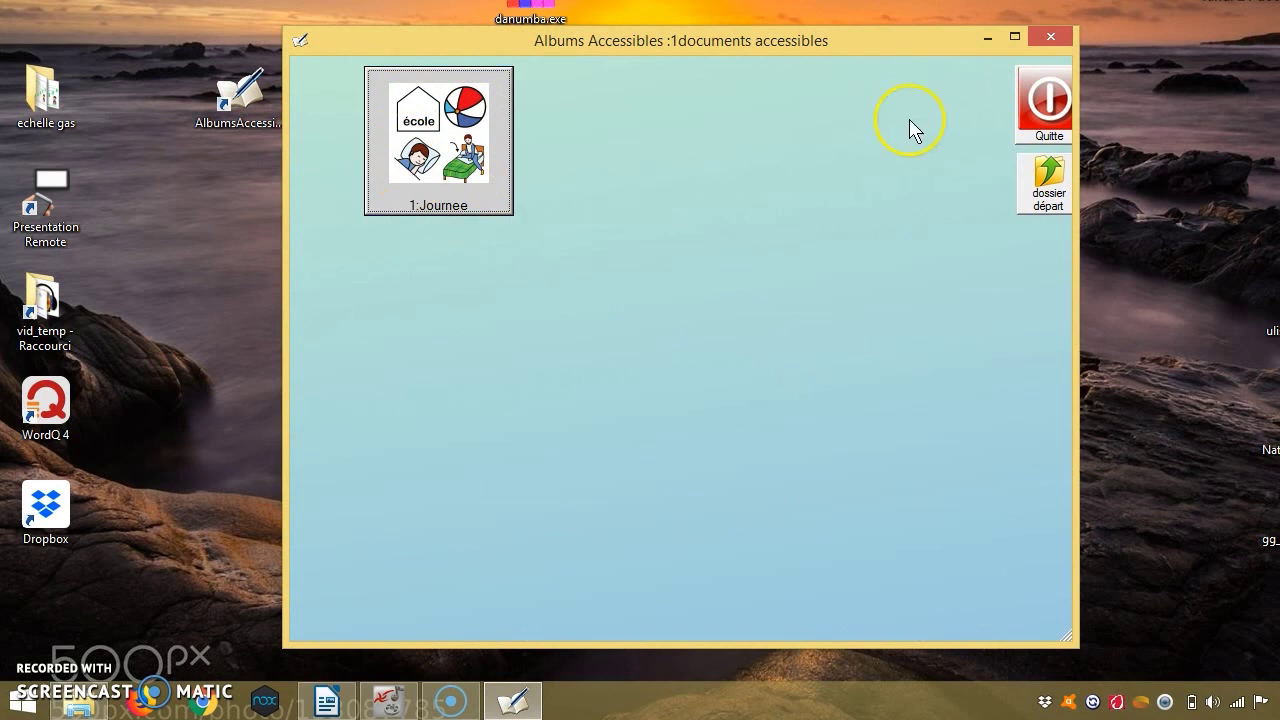
left_click(1045, 100)
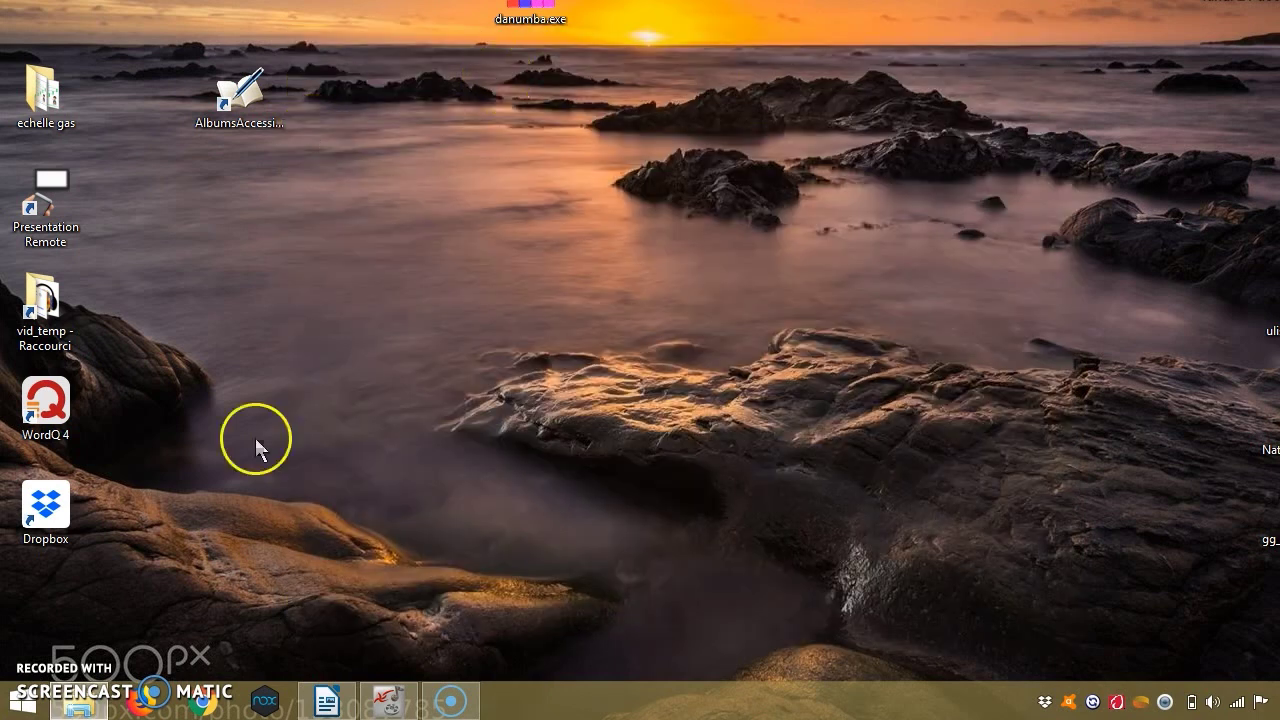
Delete the Journee folder from the albums folder at the desktop shortcut's file location, and close the folder window.
left_click(78, 706)
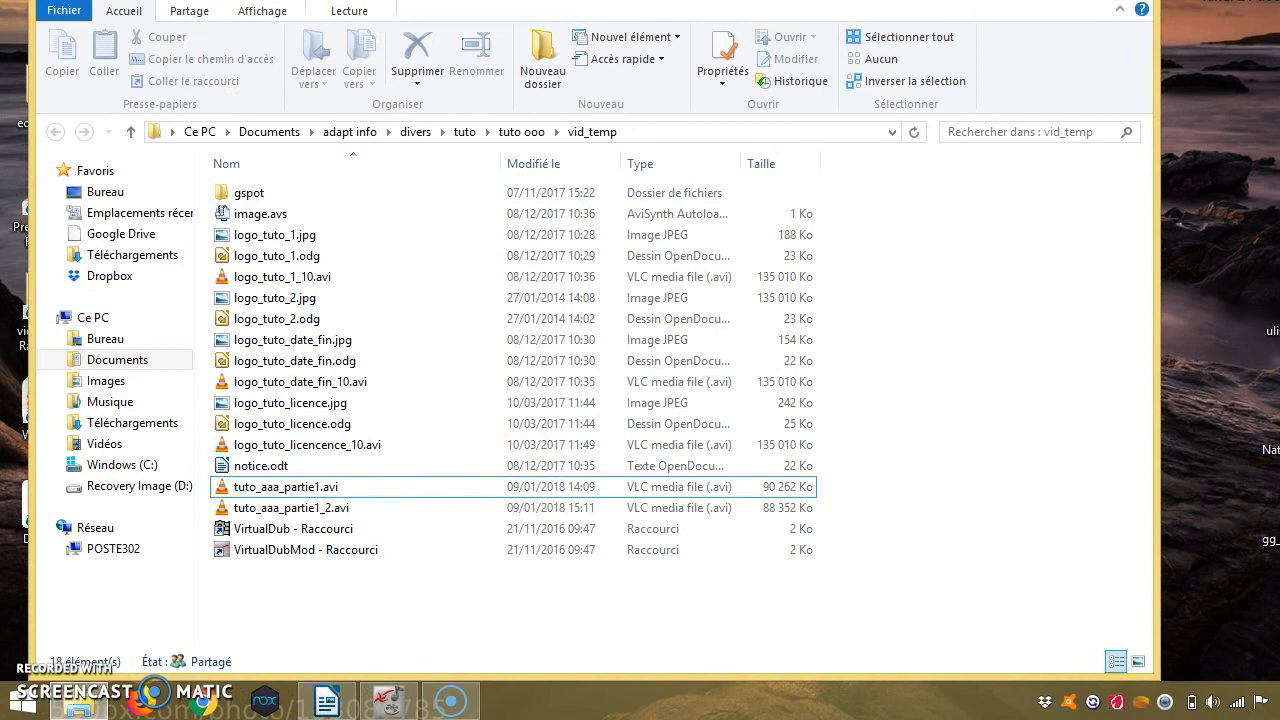
key("super+d")
left_click(222, 100)
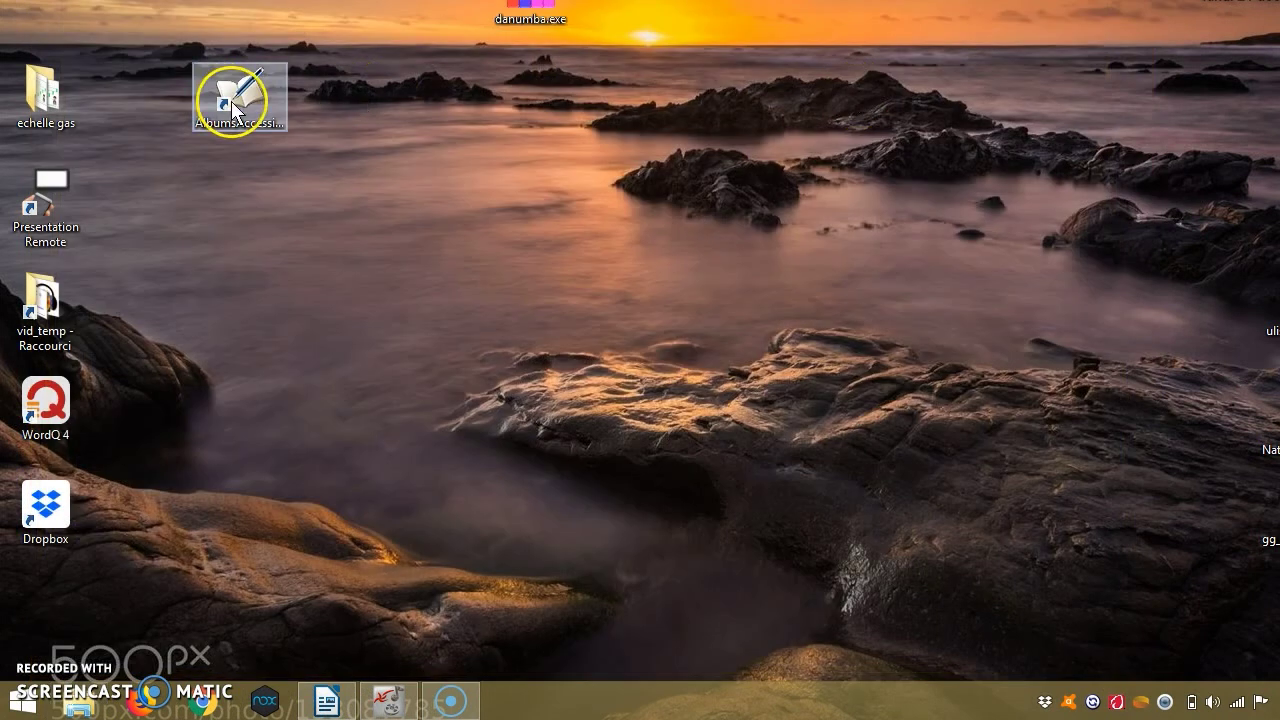
right_click(231, 101)
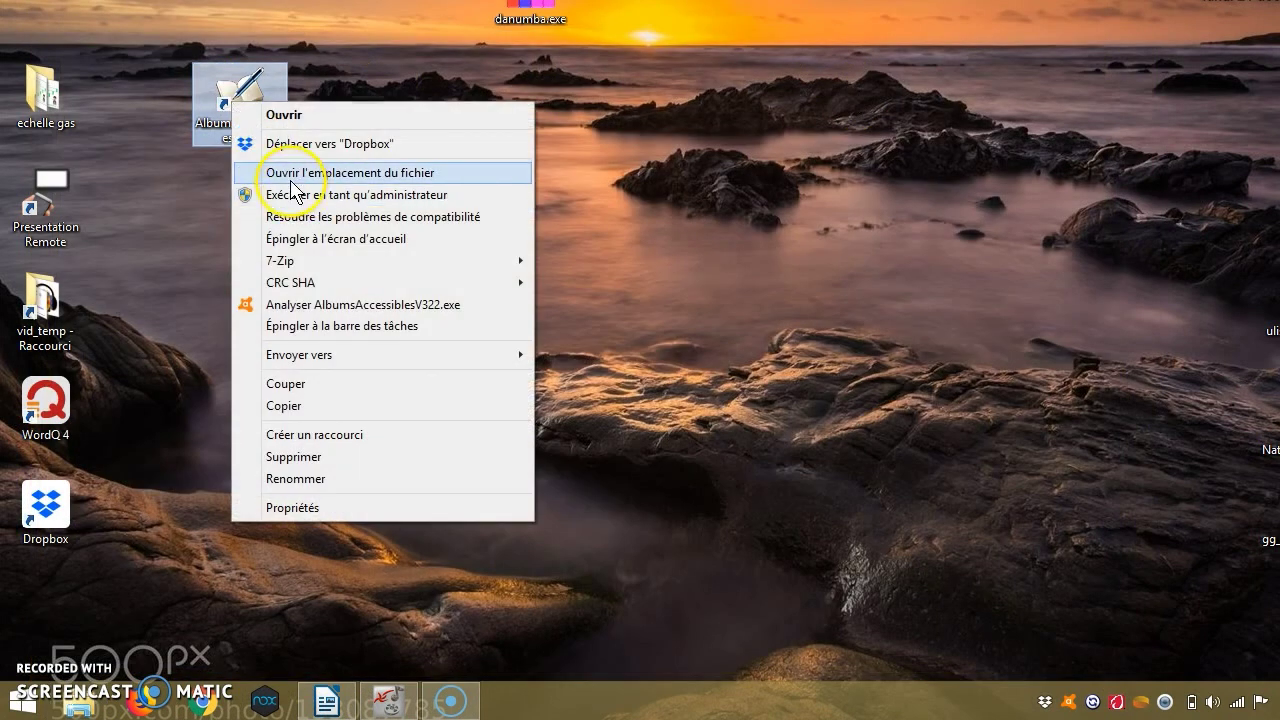
left_click(291, 182)
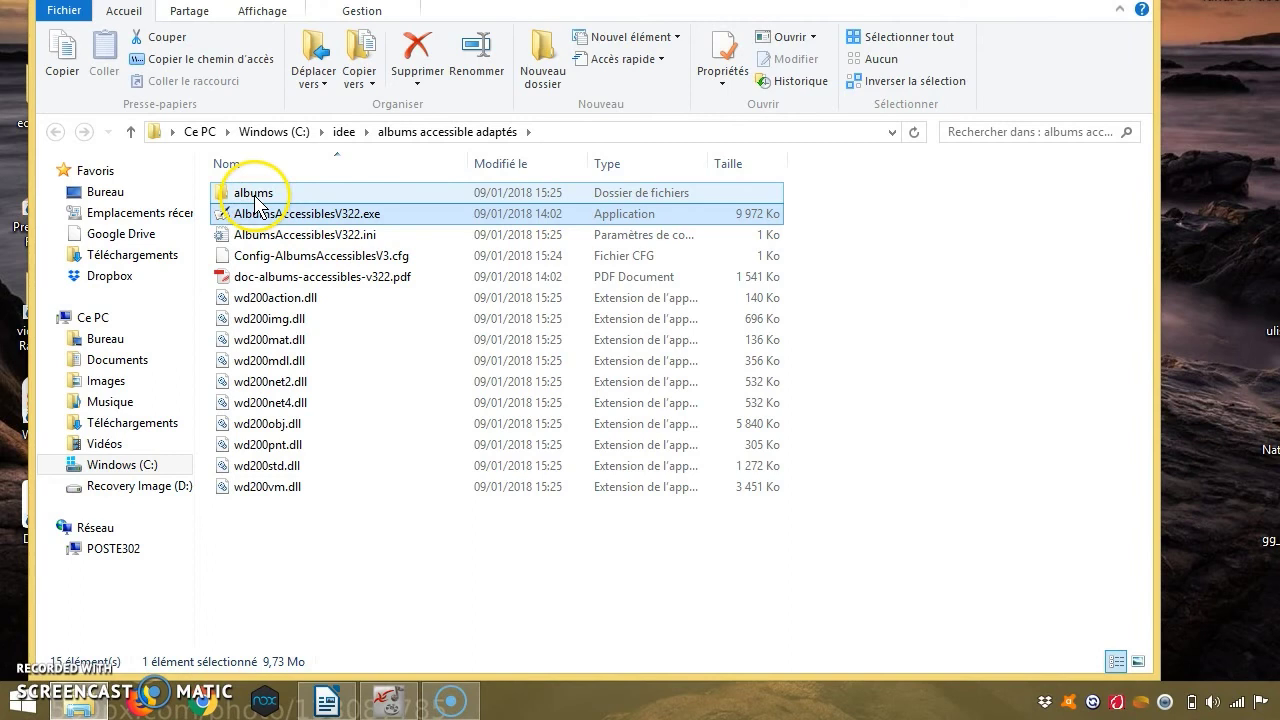
double_click(255, 195)
left_click(257, 203)
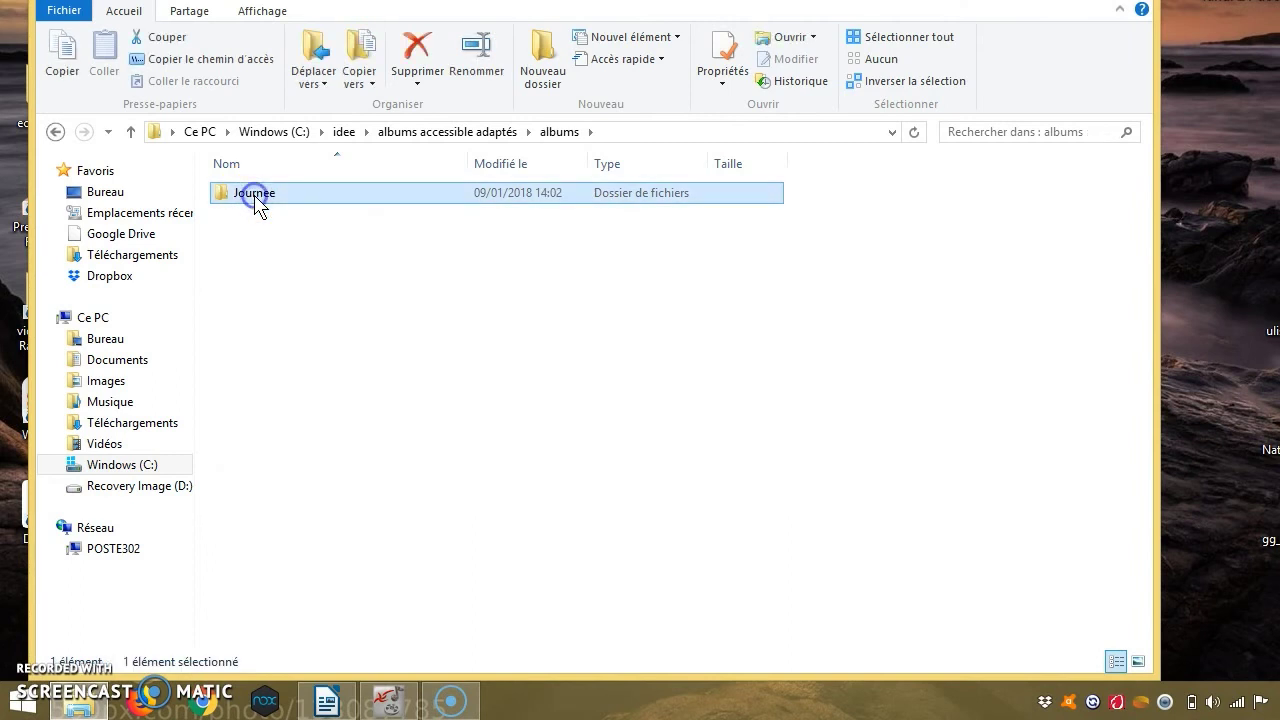
left_click(417, 52)
left_click(667, 290)
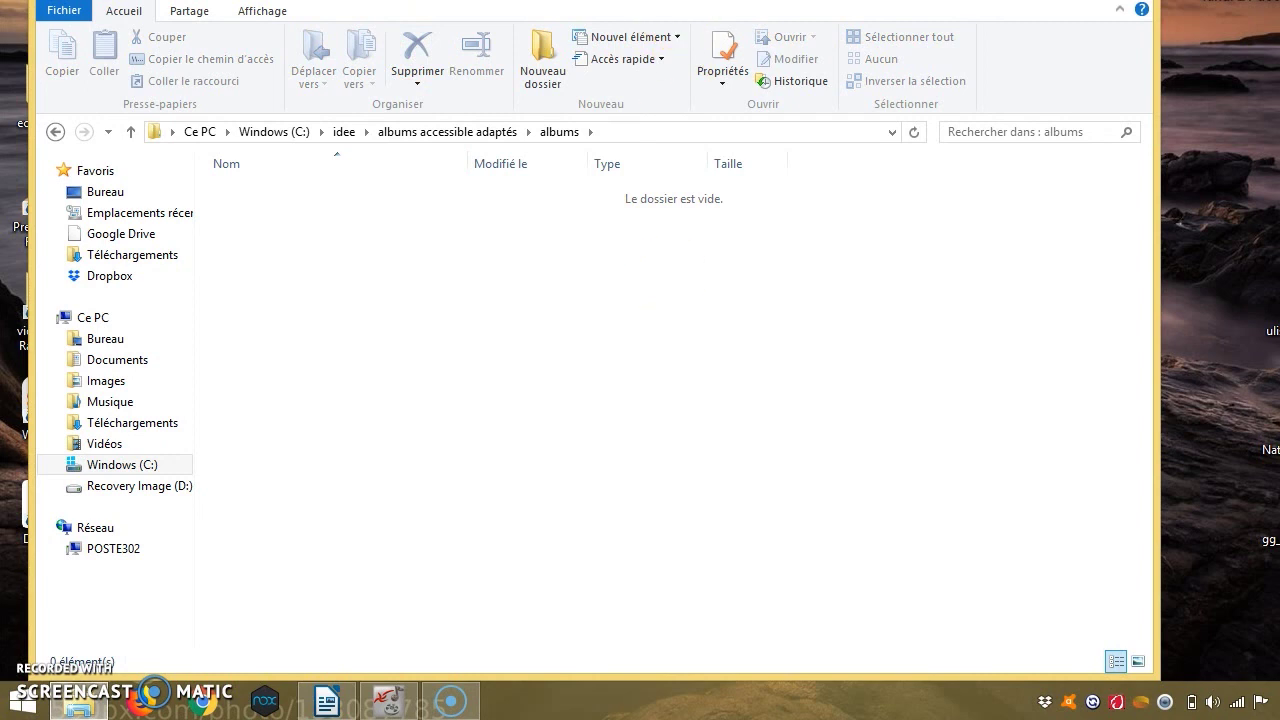
left_click_drag(655, 3, 667, 45)
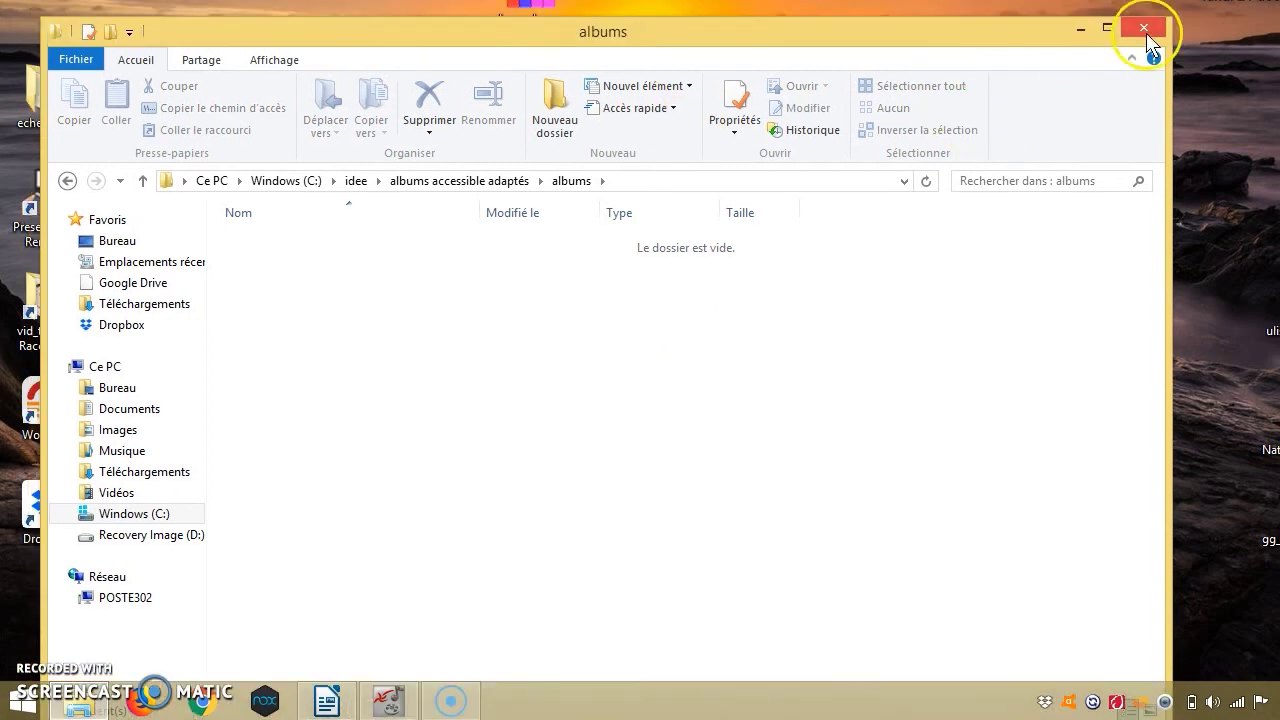
left_click(1144, 24)
left_click(591, 242)
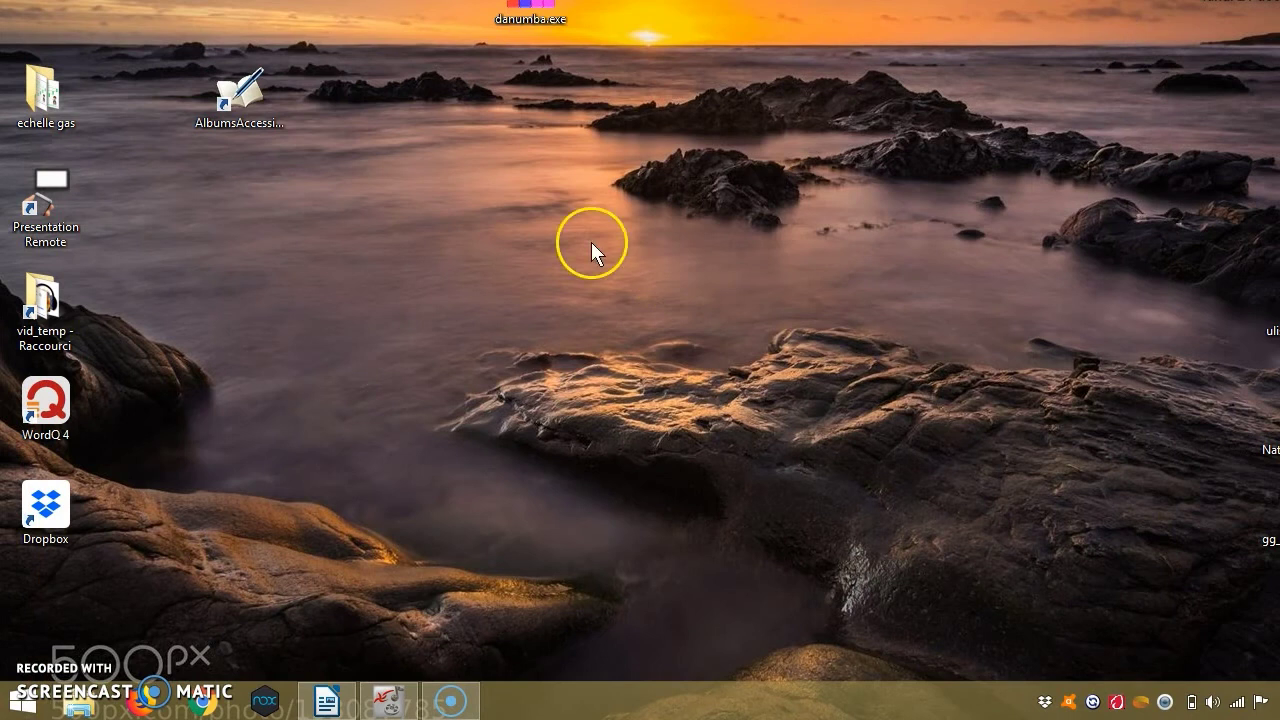
Switch to Firefox and load the Association IDEE website at idee-association.org.
left_click(158, 705)
left_click(597, 360)
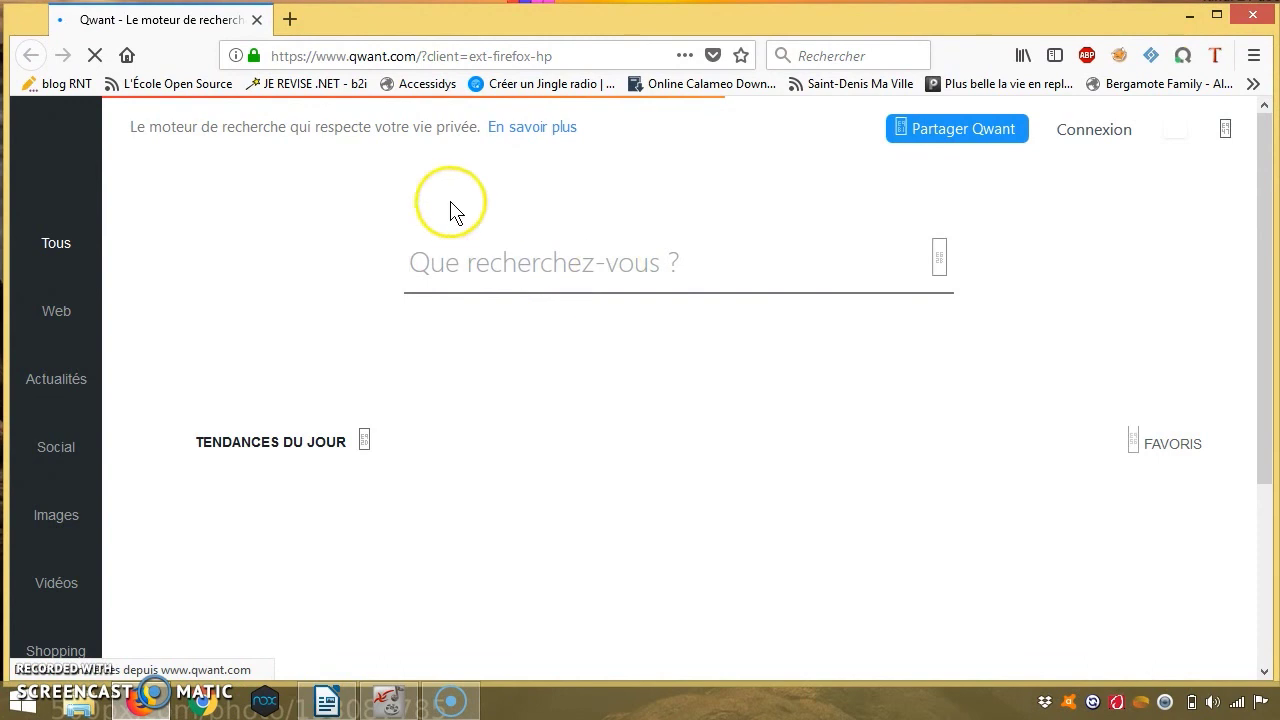
left_click(374, 52)
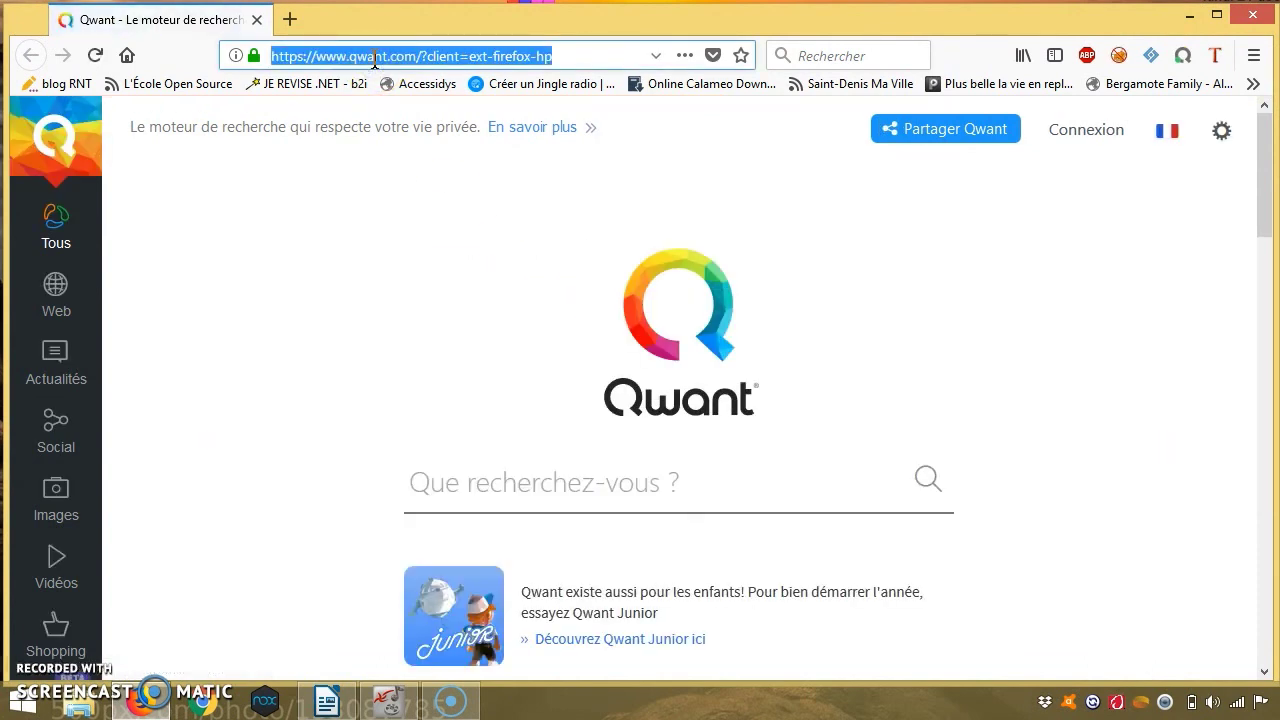
key("BackSpace")
type("idee")
key("Return")
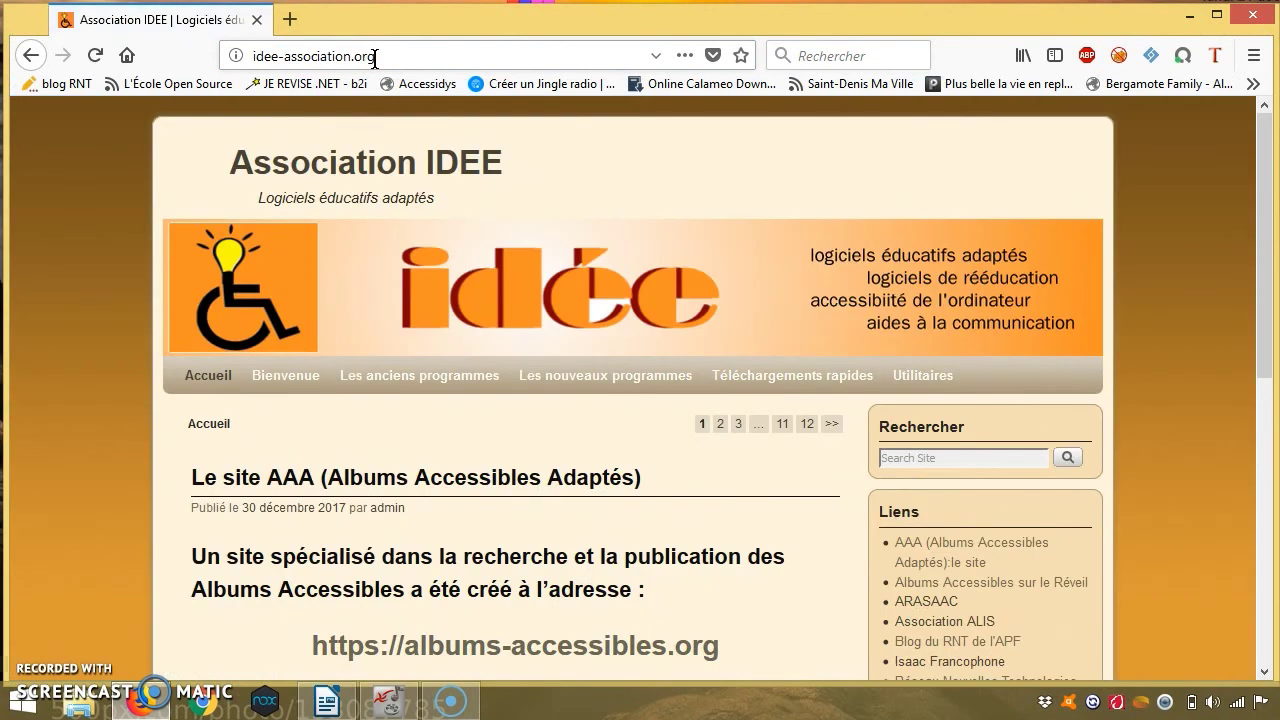
mouse_move(344, 412)
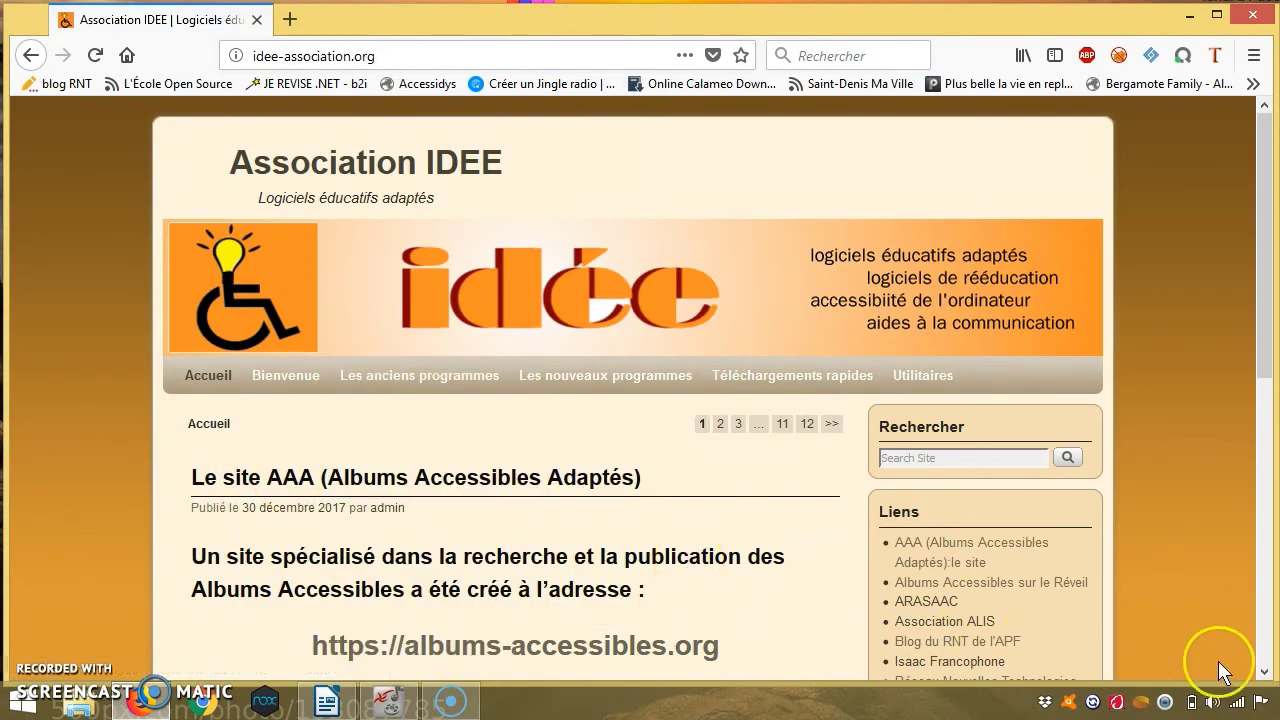
left_click(1263, 672)
left_click(1263, 672)
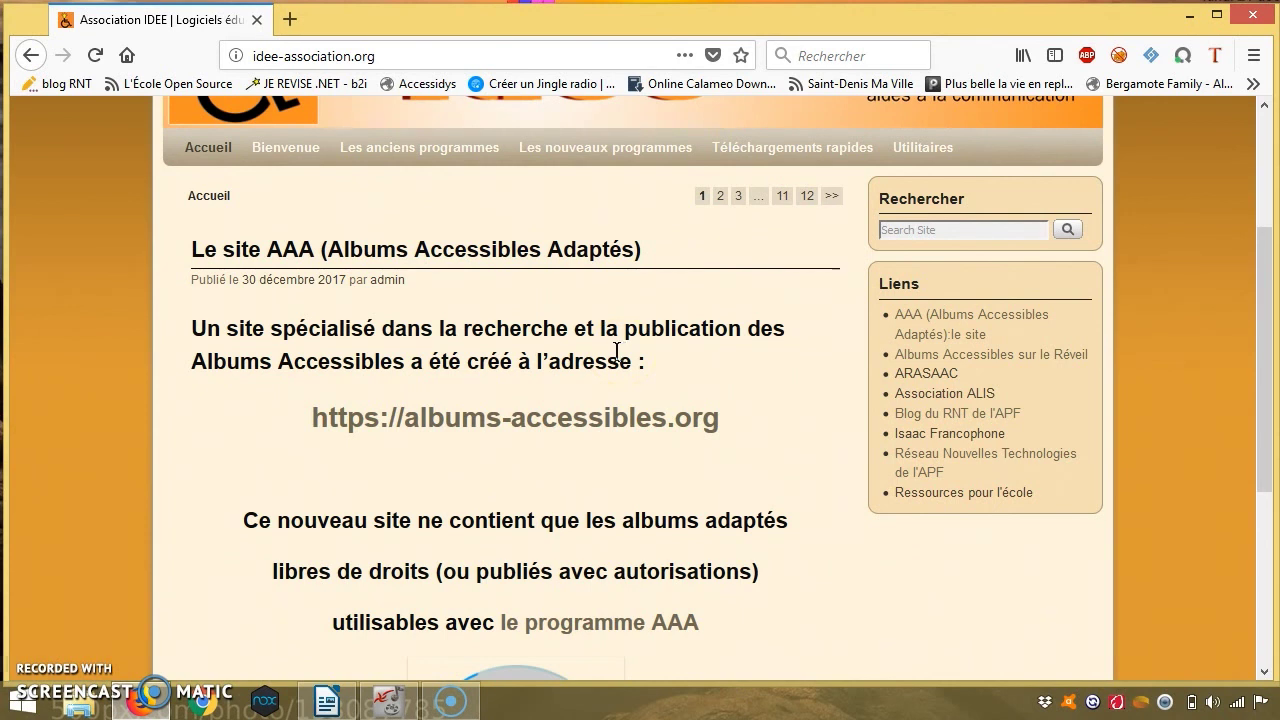
left_click(432, 420)
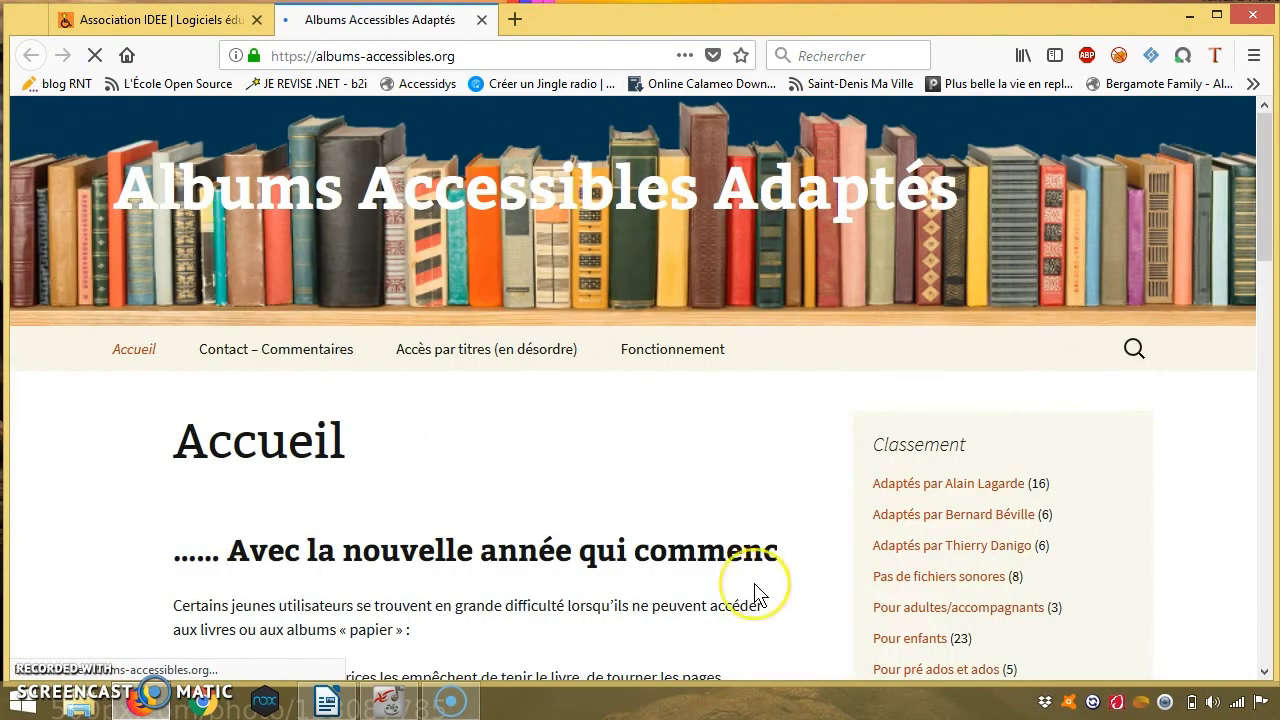
Open the "Pour enfants" category of the site's album classification and go to its "Tu peux" entry.
left_click(1262, 672)
left_click(1263, 673)
left_click(1263, 673)
left_click(1263, 673)
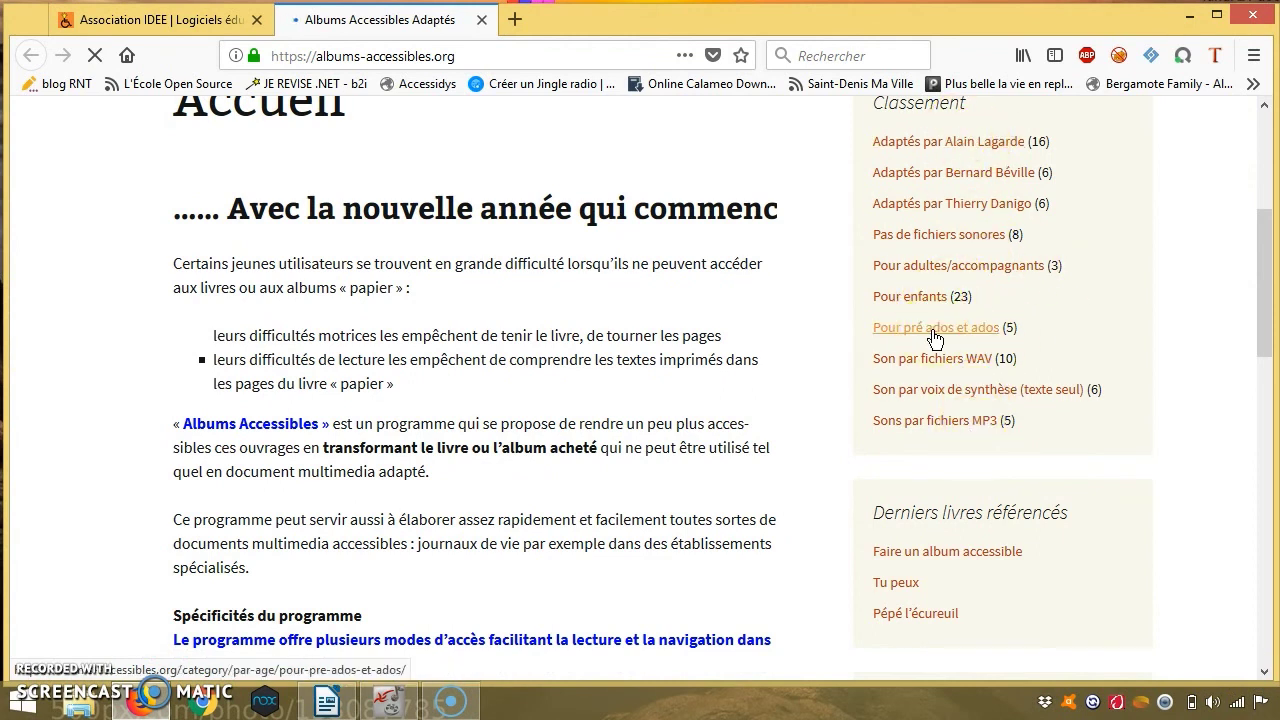
left_click(925, 395)
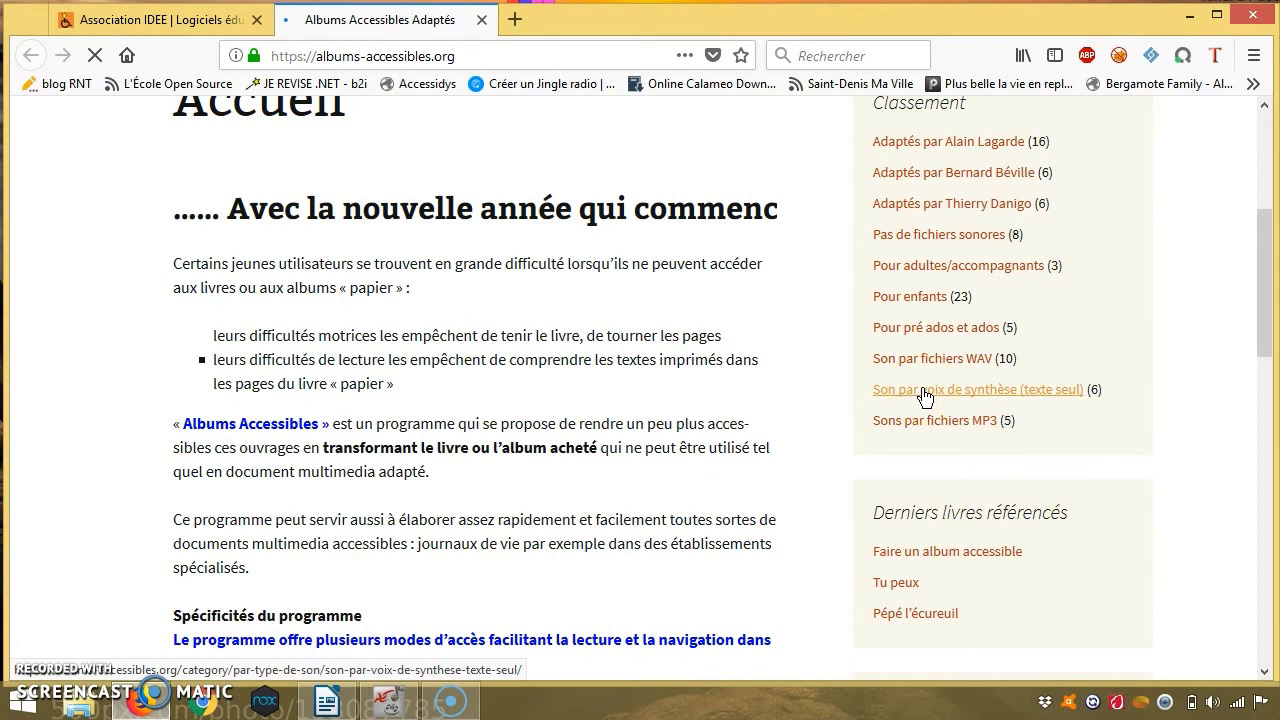
left_click(912, 300)
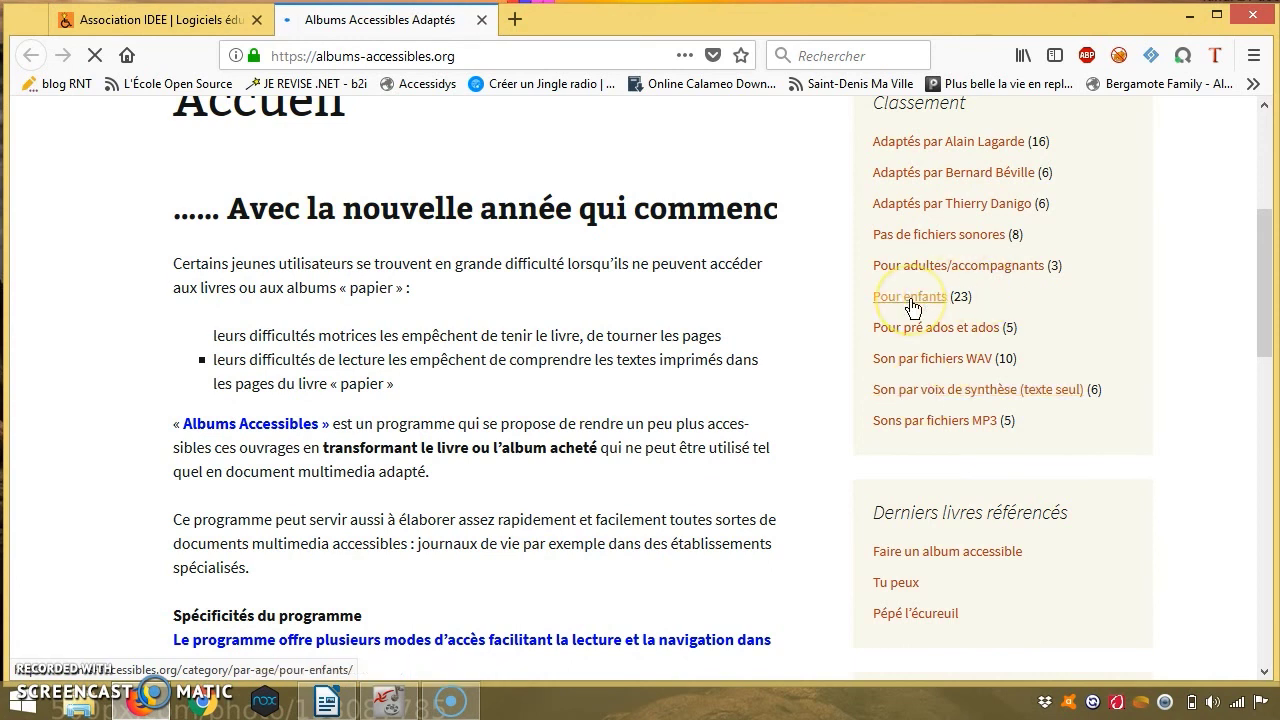
left_click(915, 272)
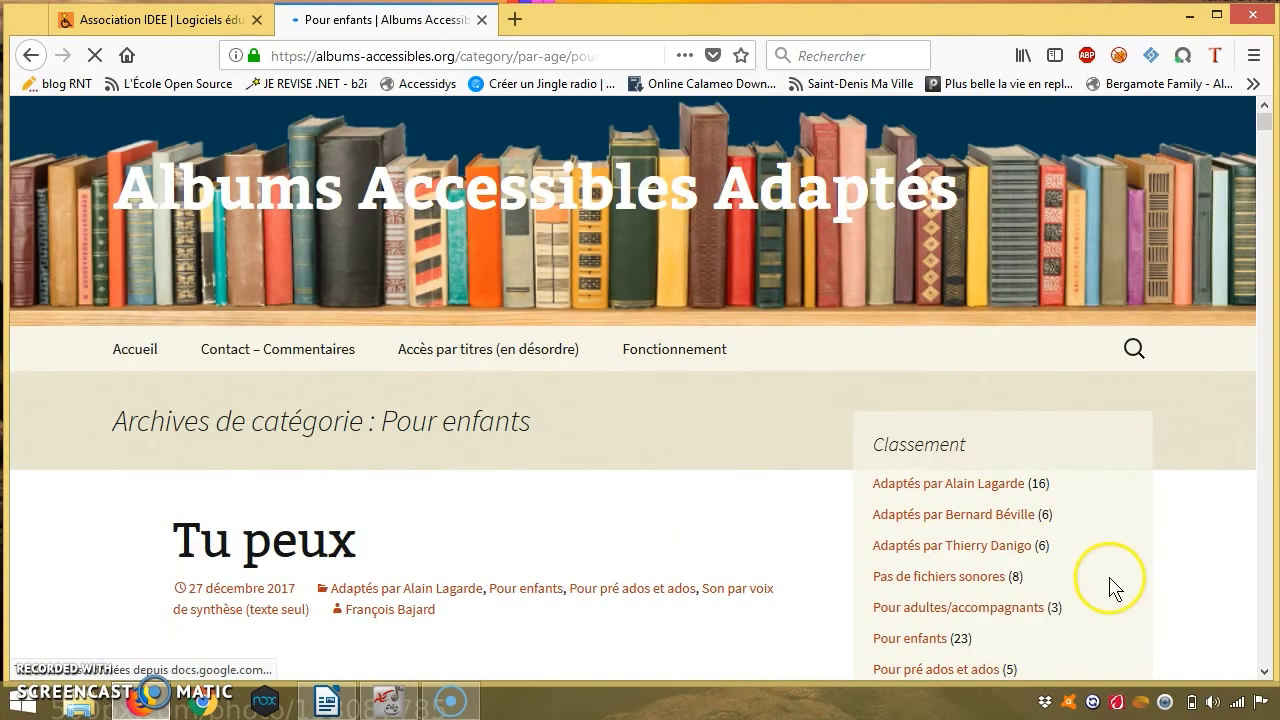
left_click(1265, 672)
left_click(1265, 672)
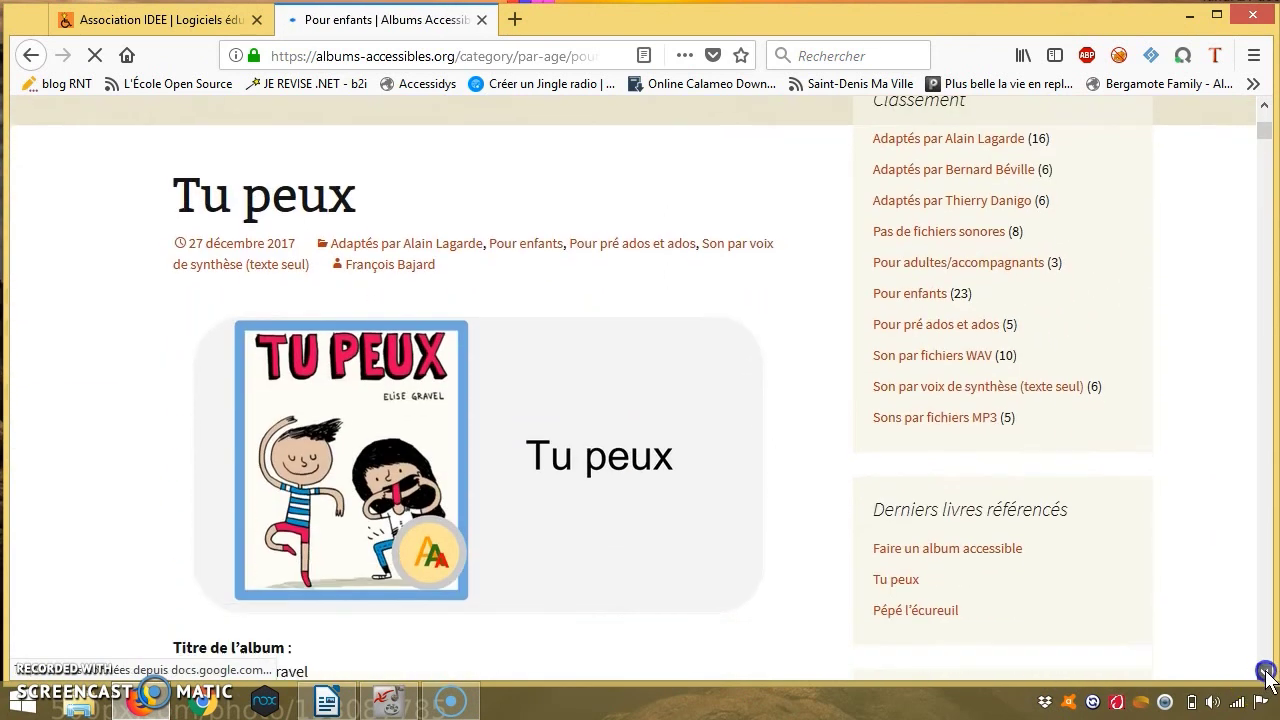
Open the "Album Accessible" download link in the Téléchargements section of the "Tu peux" album entry.
left_click(1265, 672)
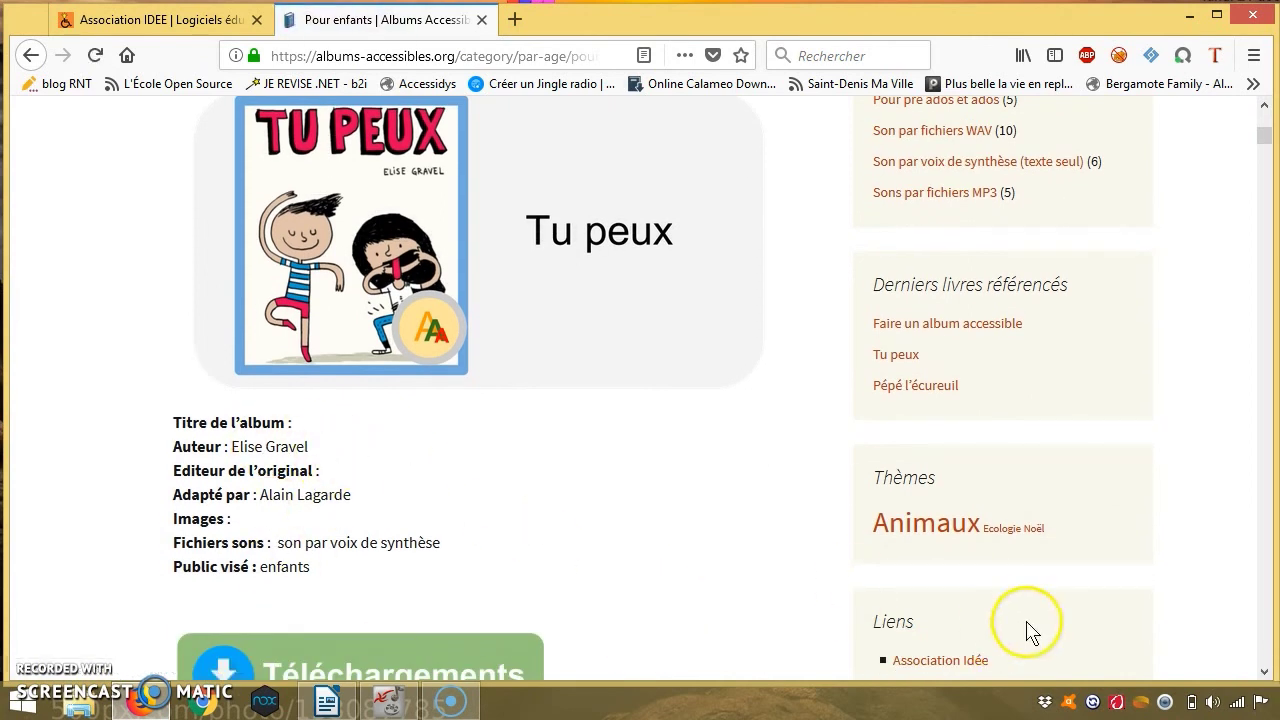
left_click(1265, 672)
left_click(1266, 676)
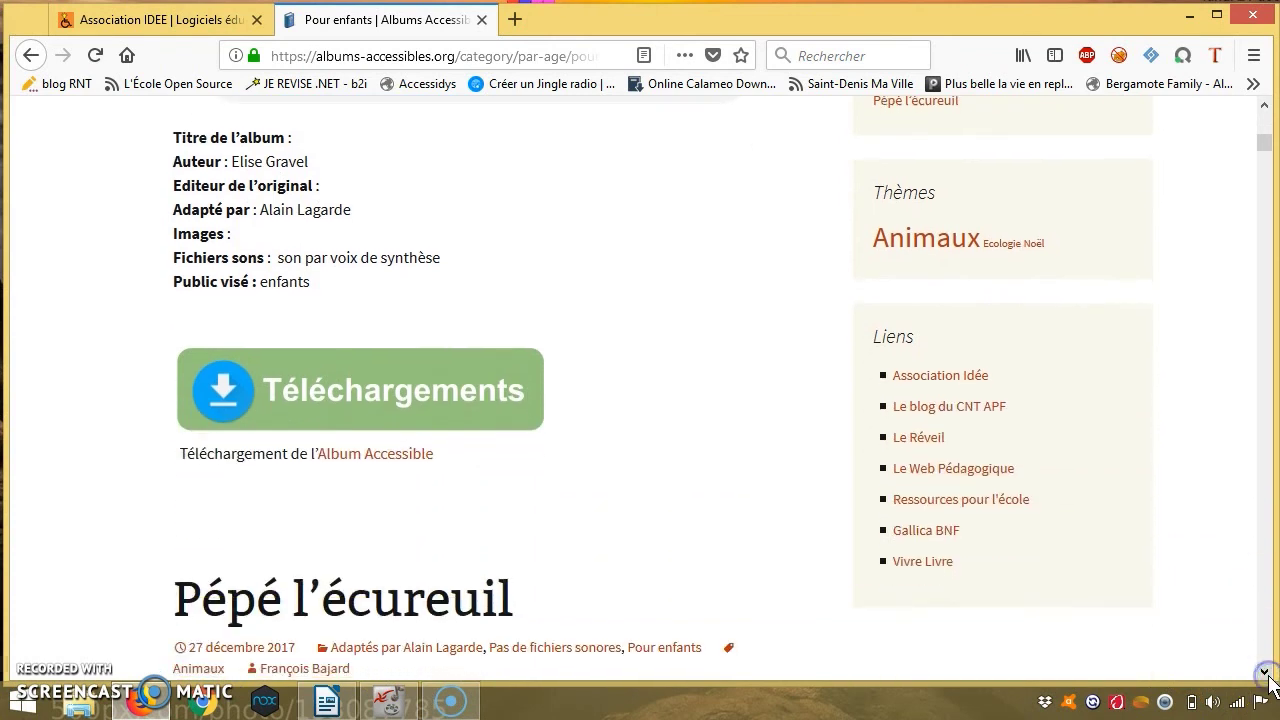
left_click(326, 393)
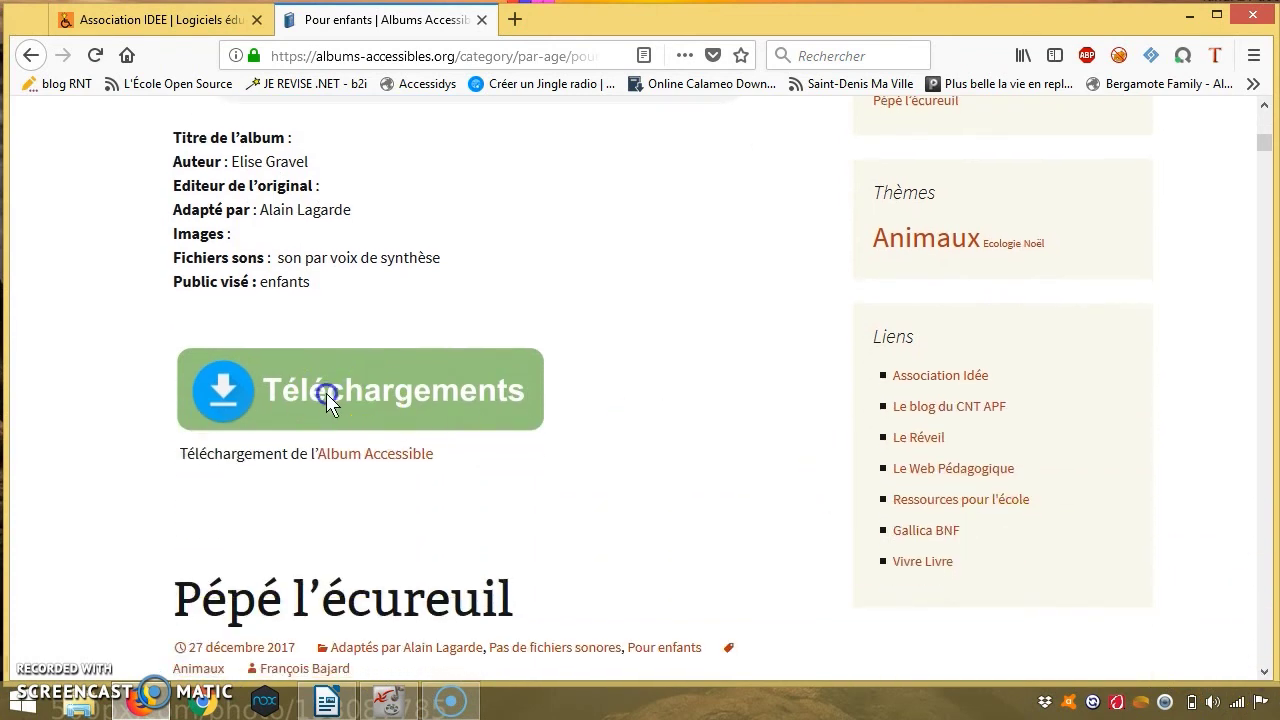
left_click(220, 392)
left_click(211, 396)
left_click(350, 455)
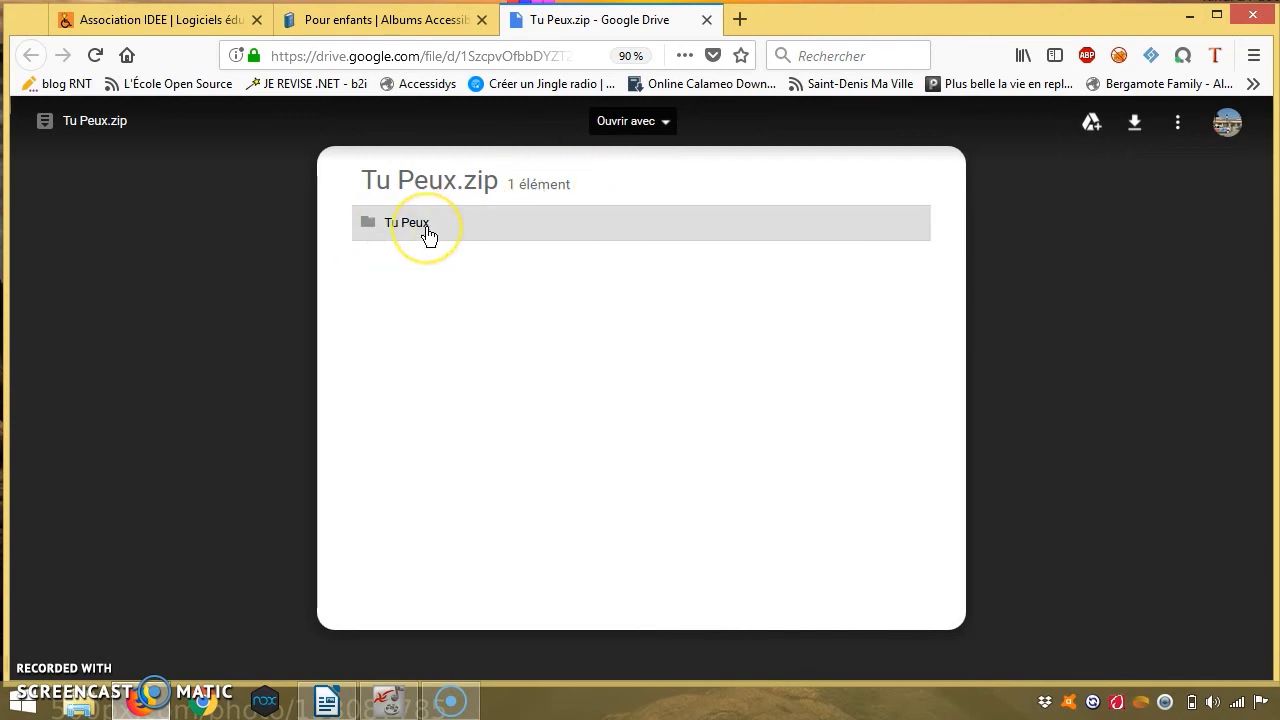
Download Tu Peux.zip from Google Drive with the save-file option, and open the folder containing the downloaded archive.
left_click(1134, 130)
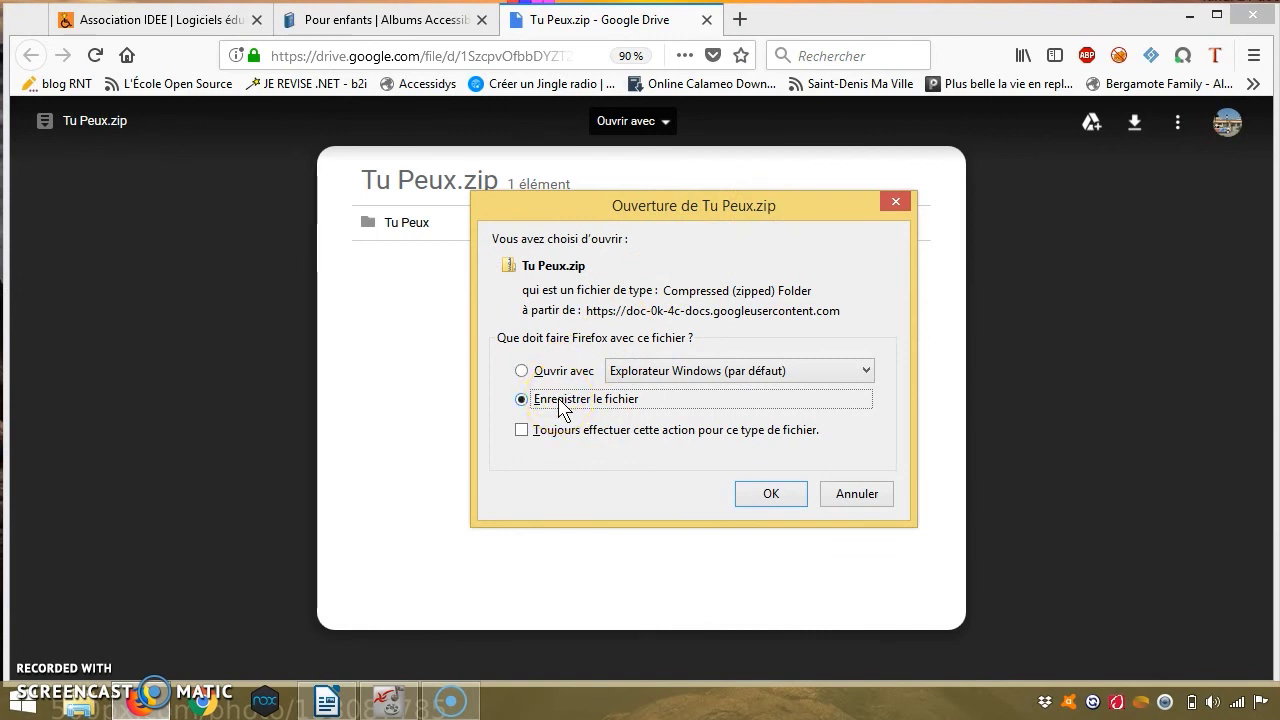
left_click(765, 498)
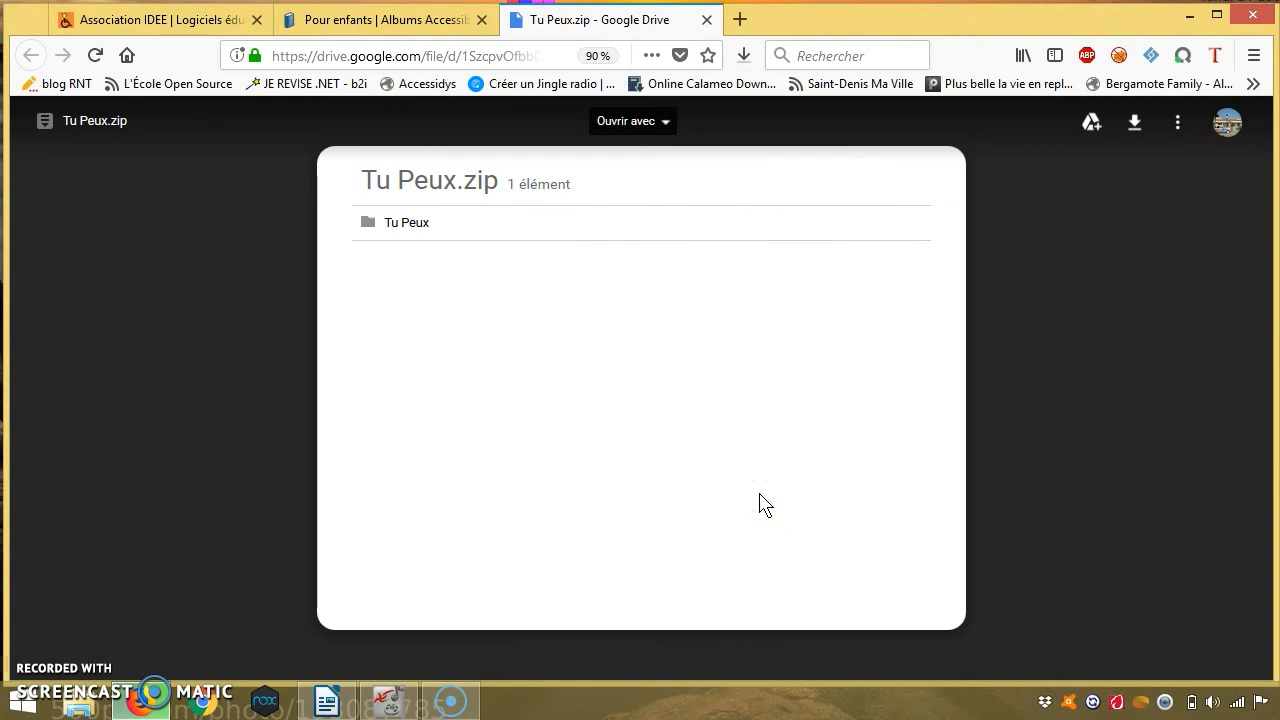
left_click(744, 60)
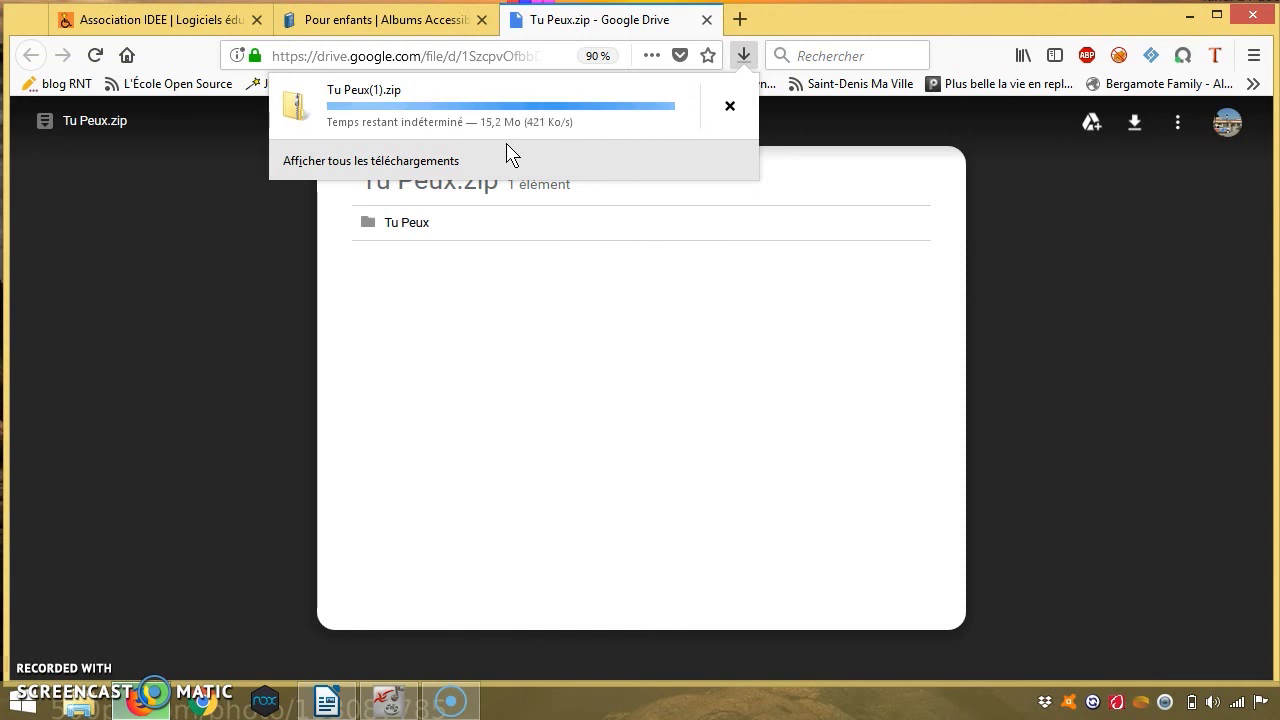
left_click(505, 143)
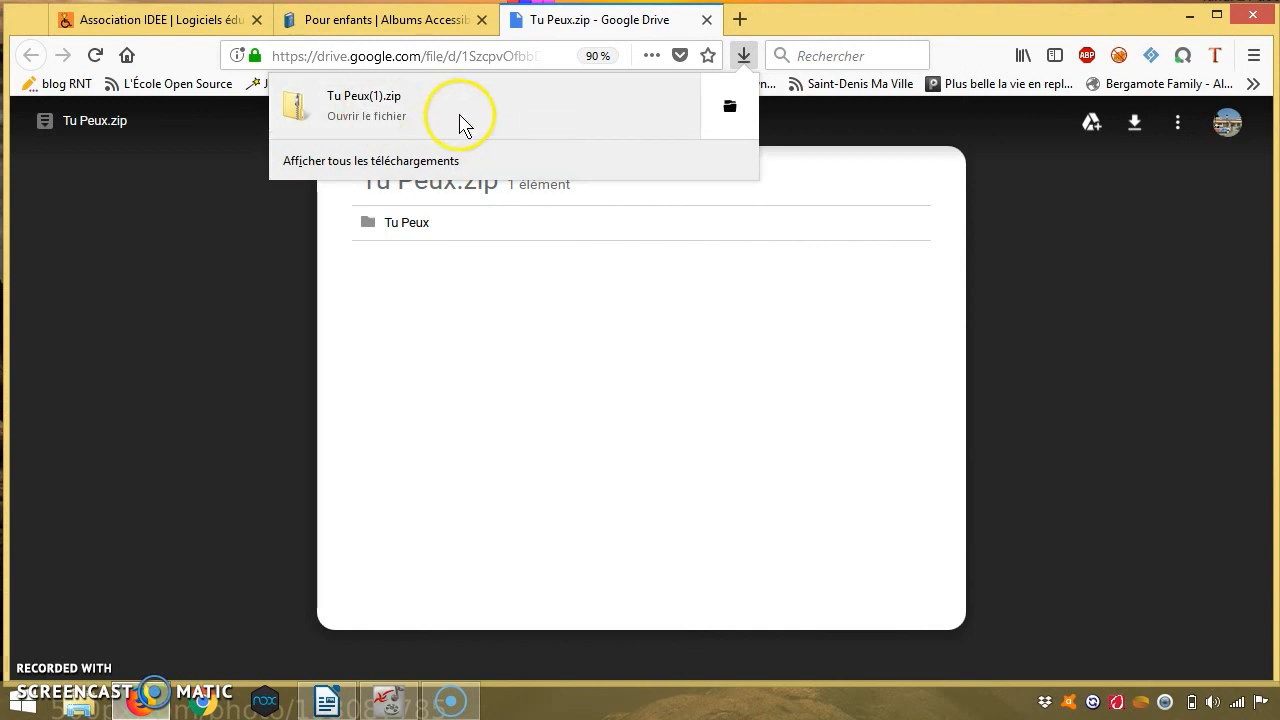
left_click(729, 110)
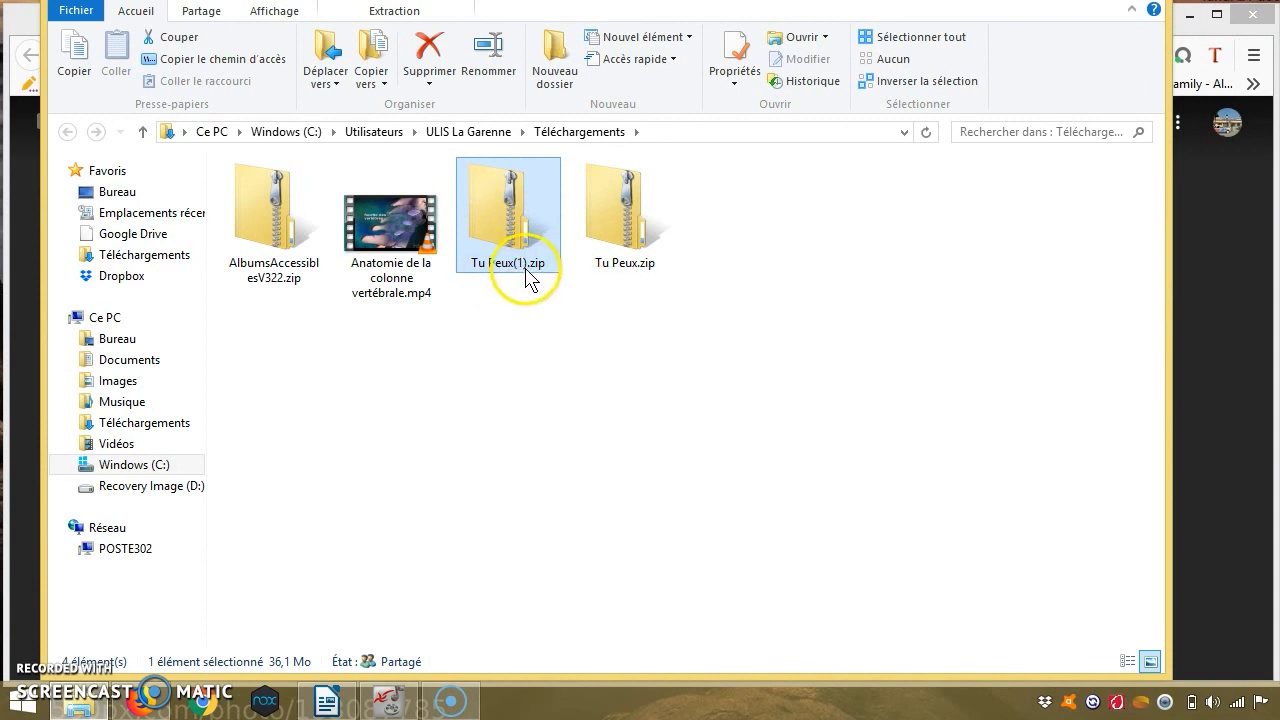
Open Tu Peux(1).zip, examine the image and sound files in its Tu Peux folder, and return to the archive's root.
double_click(548, 250)
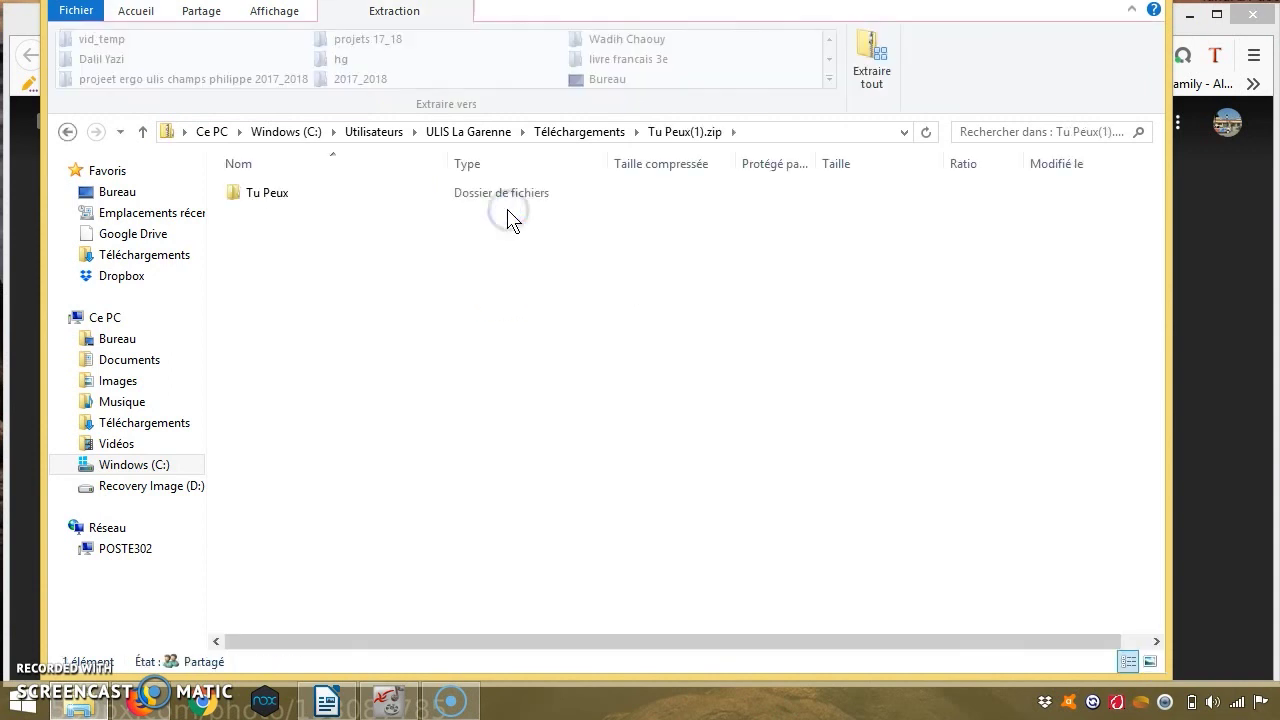
left_click(272, 198)
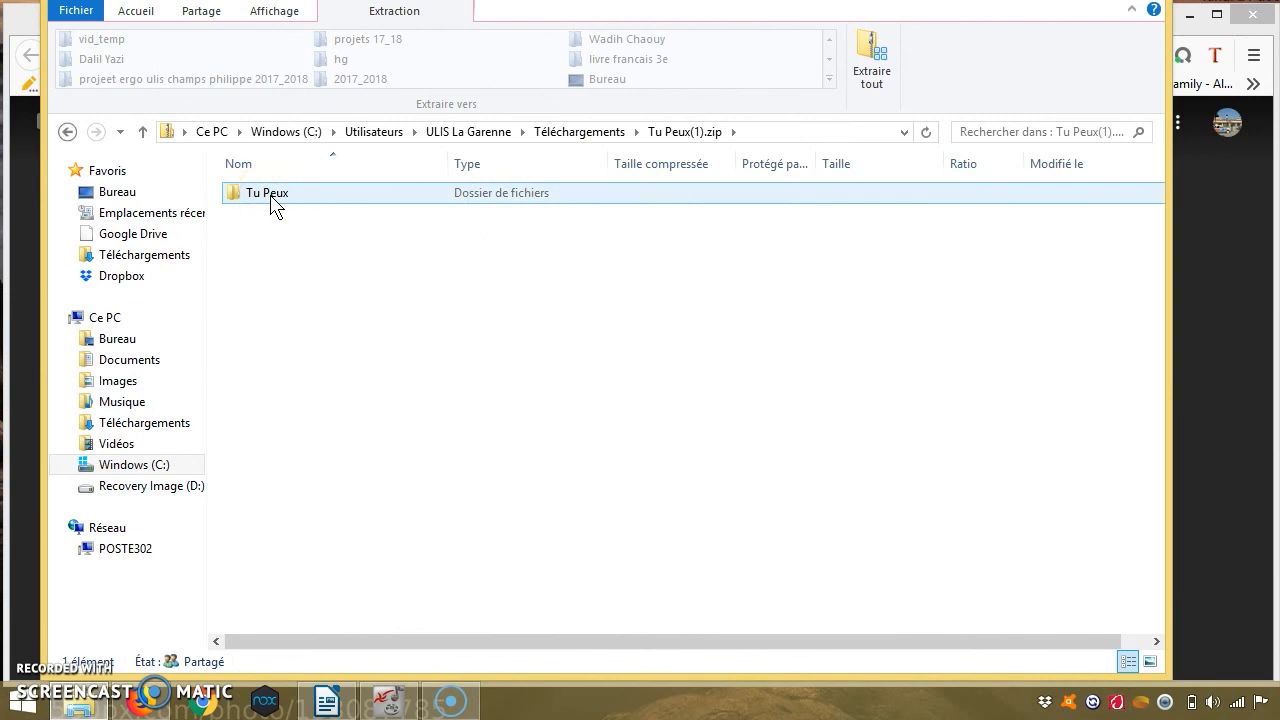
double_click(272, 196)
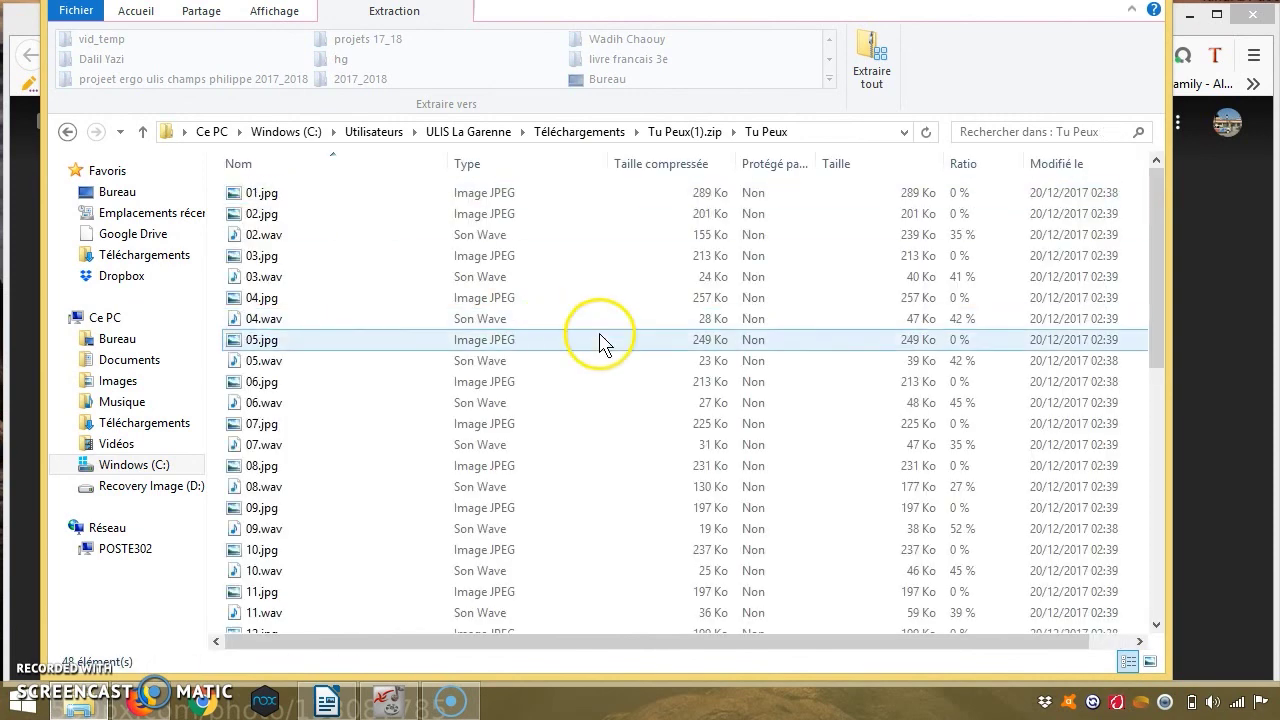
left_click_drag(1158, 229, 1100, 194)
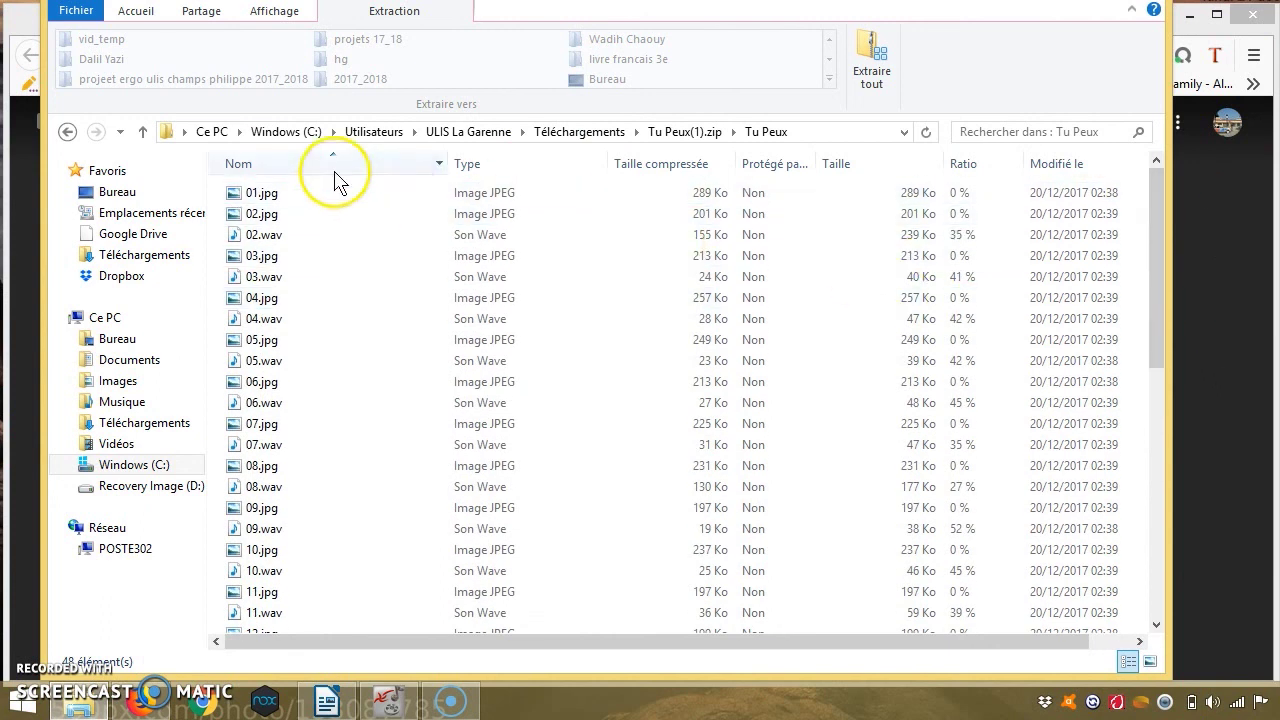
left_click(283, 237)
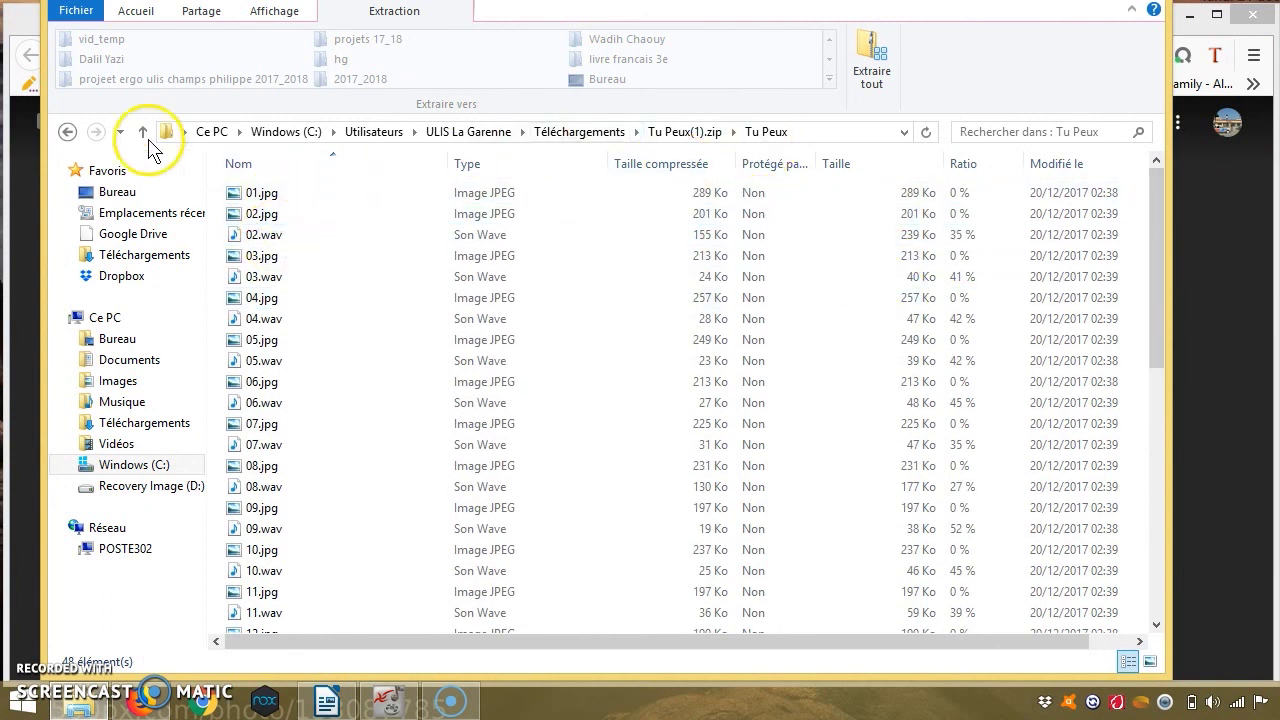
left_click(67, 132)
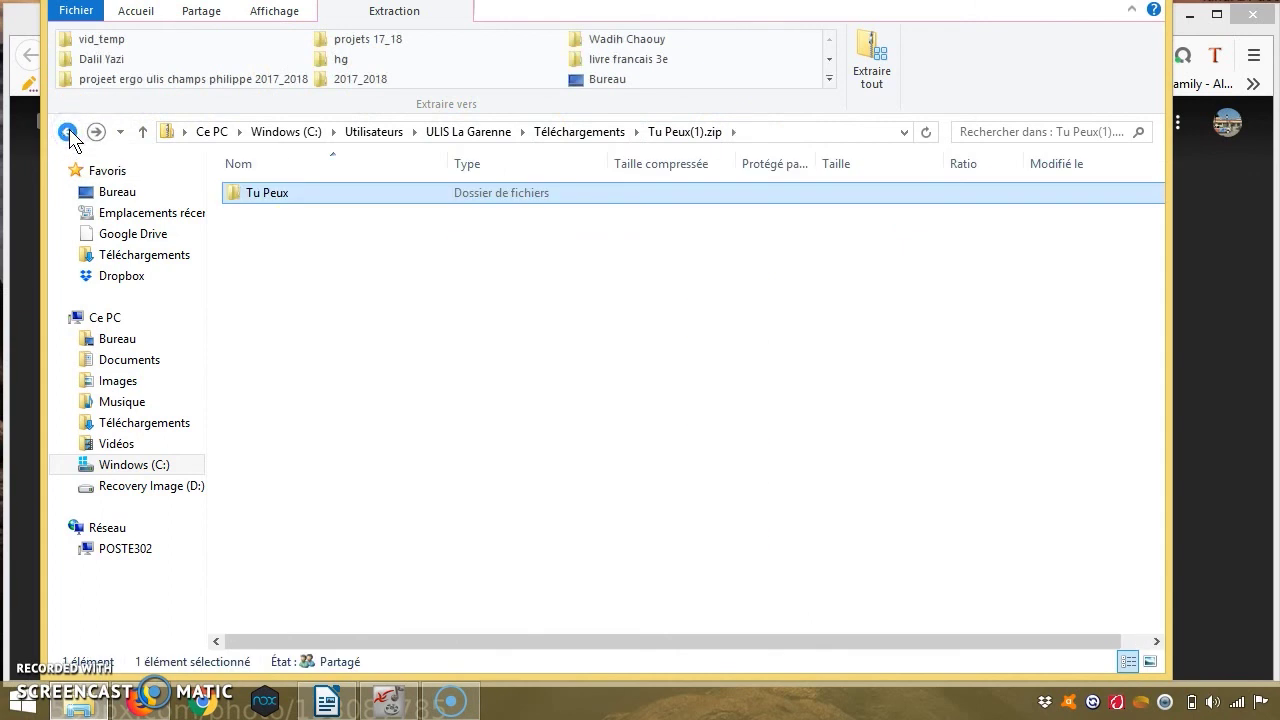
Start extracting the whole archive and browse for a destination on the Windows (C:) drive.
left_click(271, 197)
left_click(872, 76)
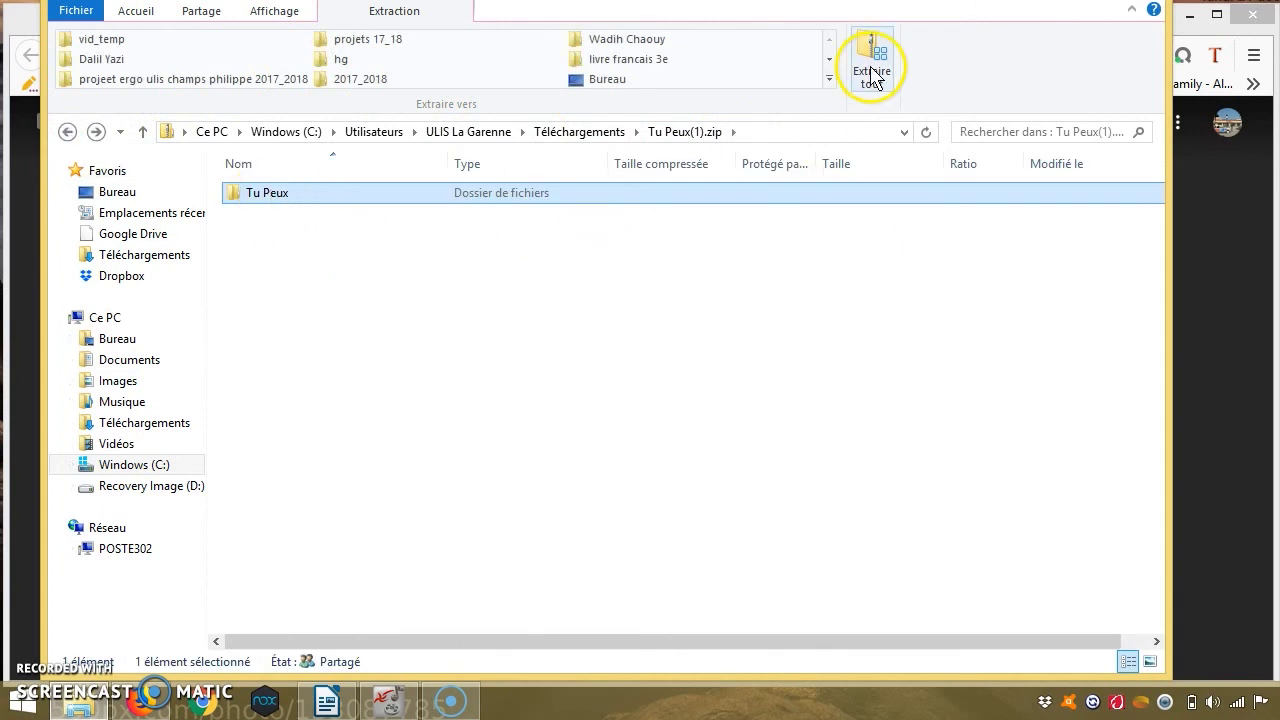
left_click(872, 76)
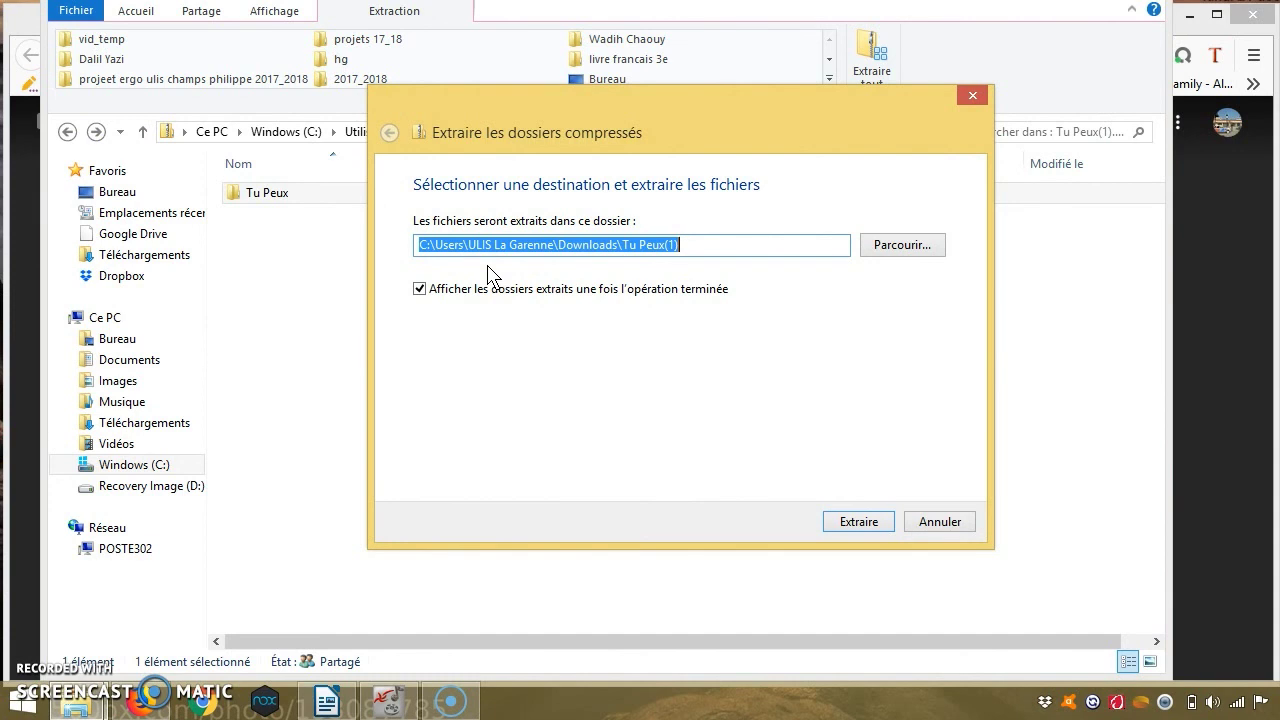
left_click(893, 248)
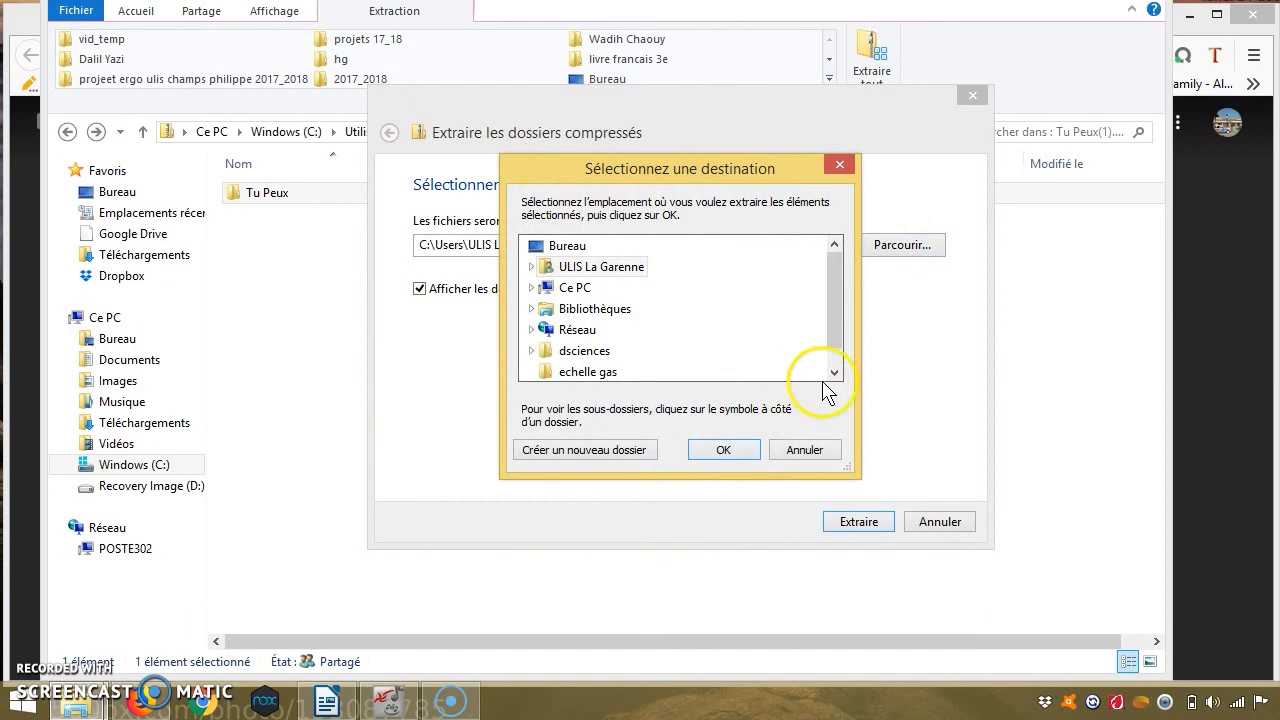
left_click(835, 372)
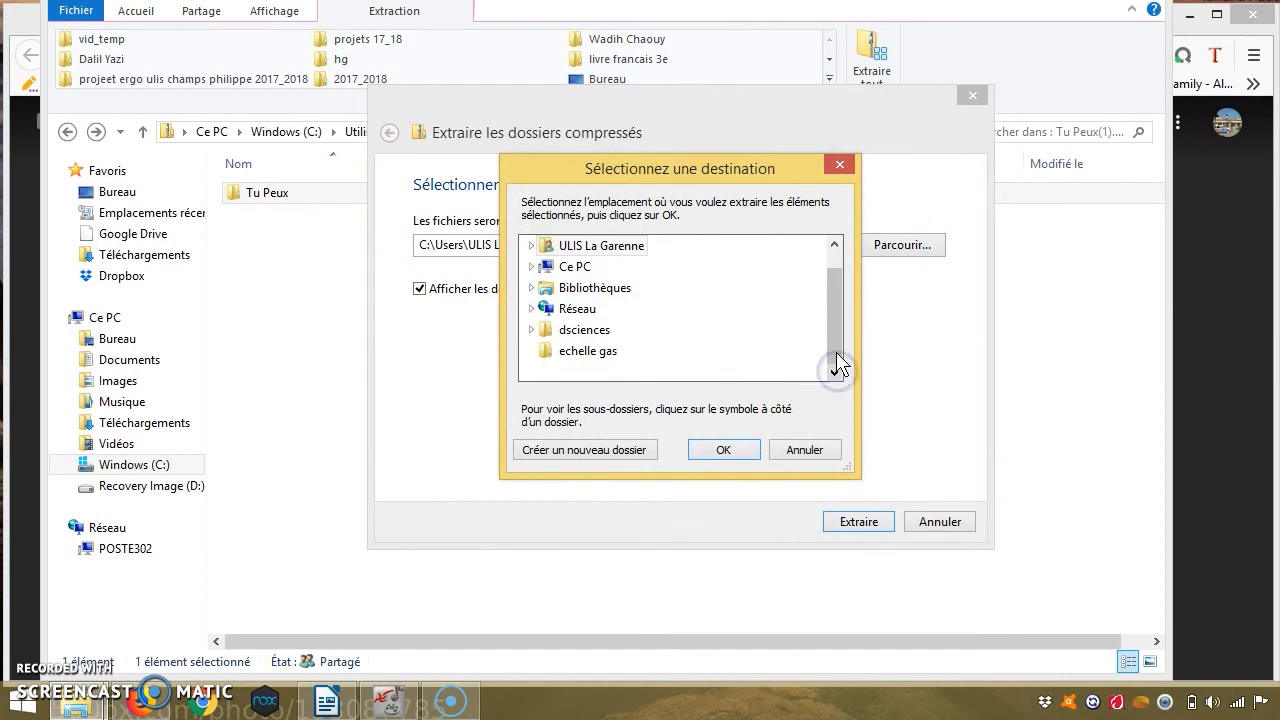
left_click_drag(842, 328, 843, 315)
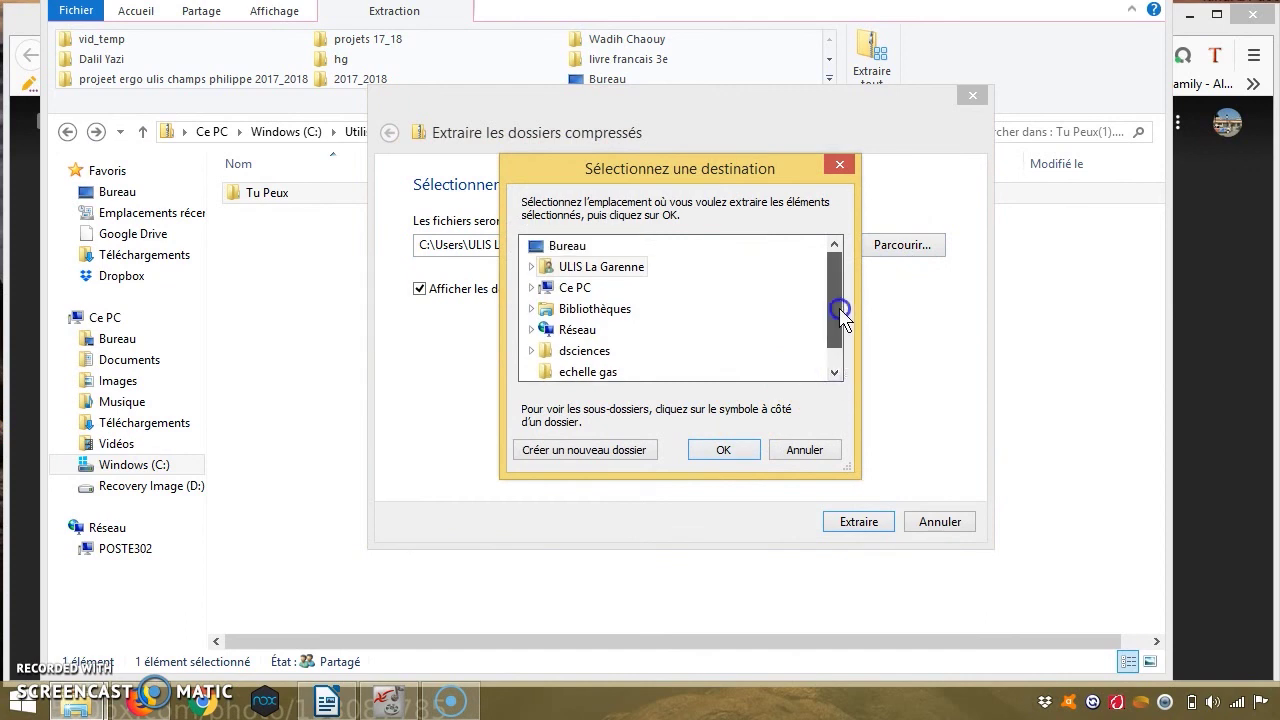
left_click(531, 288)
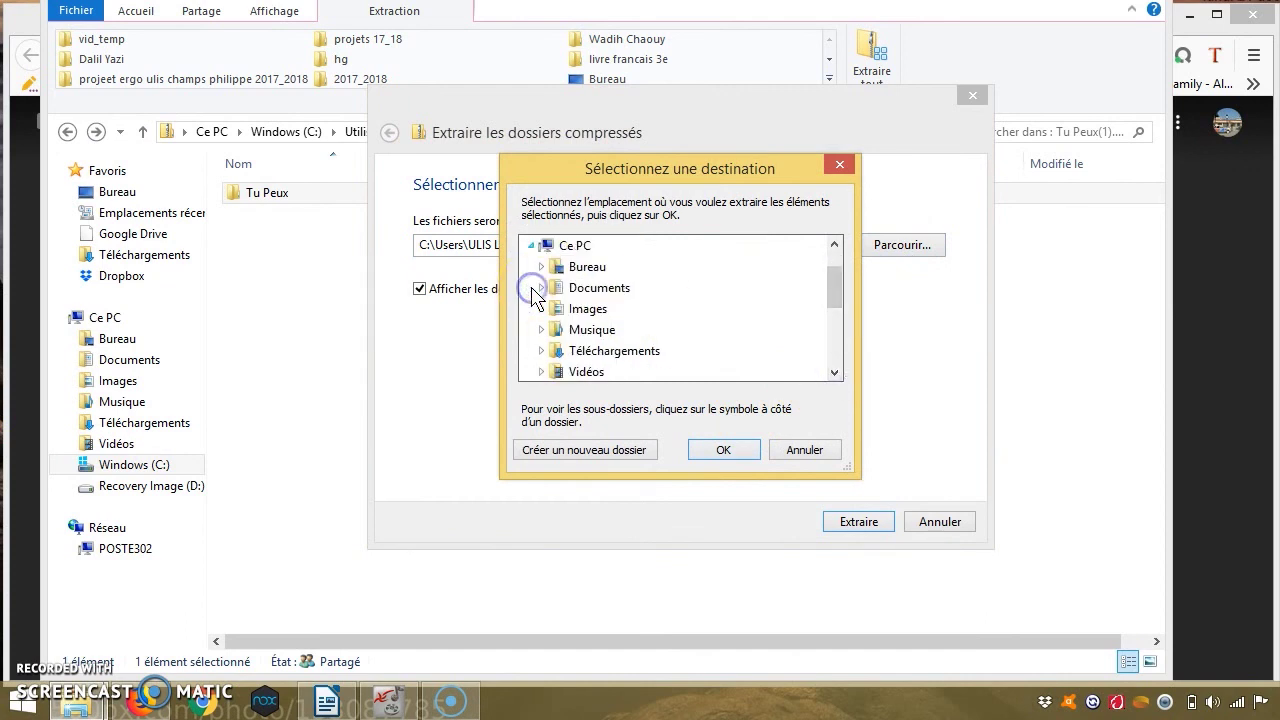
double_click(835, 372)
double_click(835, 372)
left_click(604, 308)
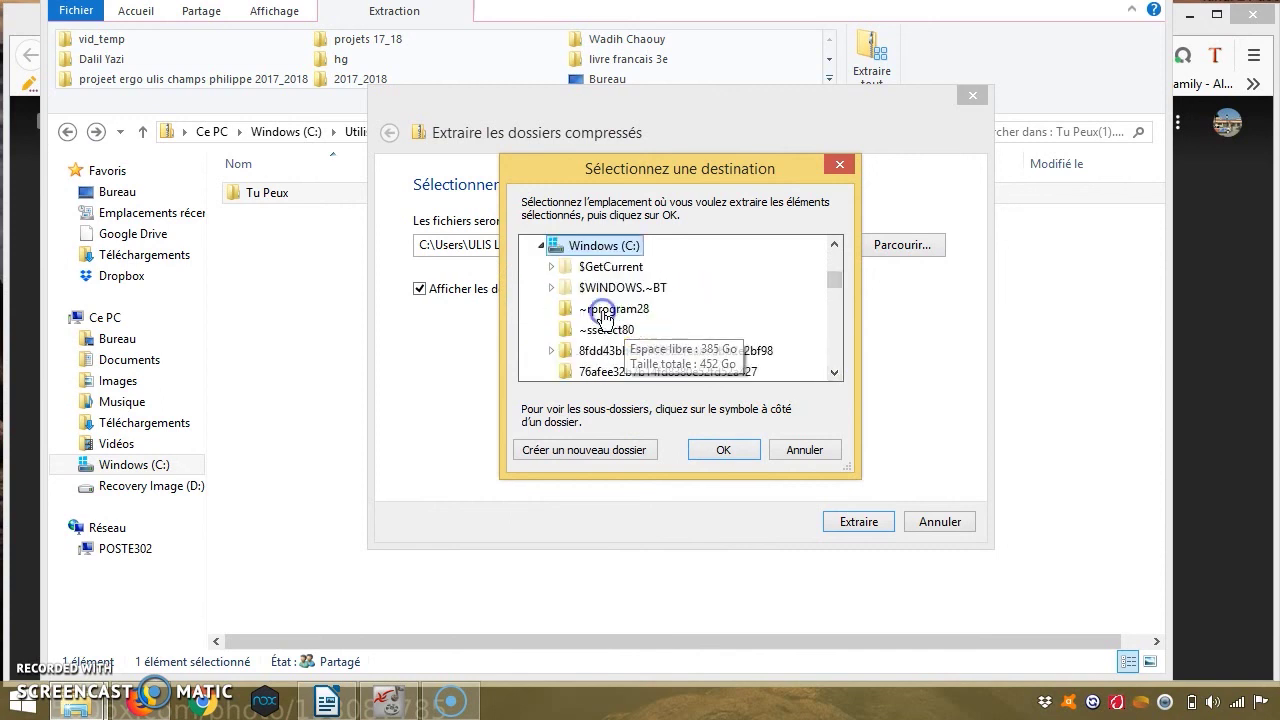
Choose the albums folder inside idee\albums accessible adaptés as the destination and extract the archive there.
left_click_drag(834, 373, 831, 371)
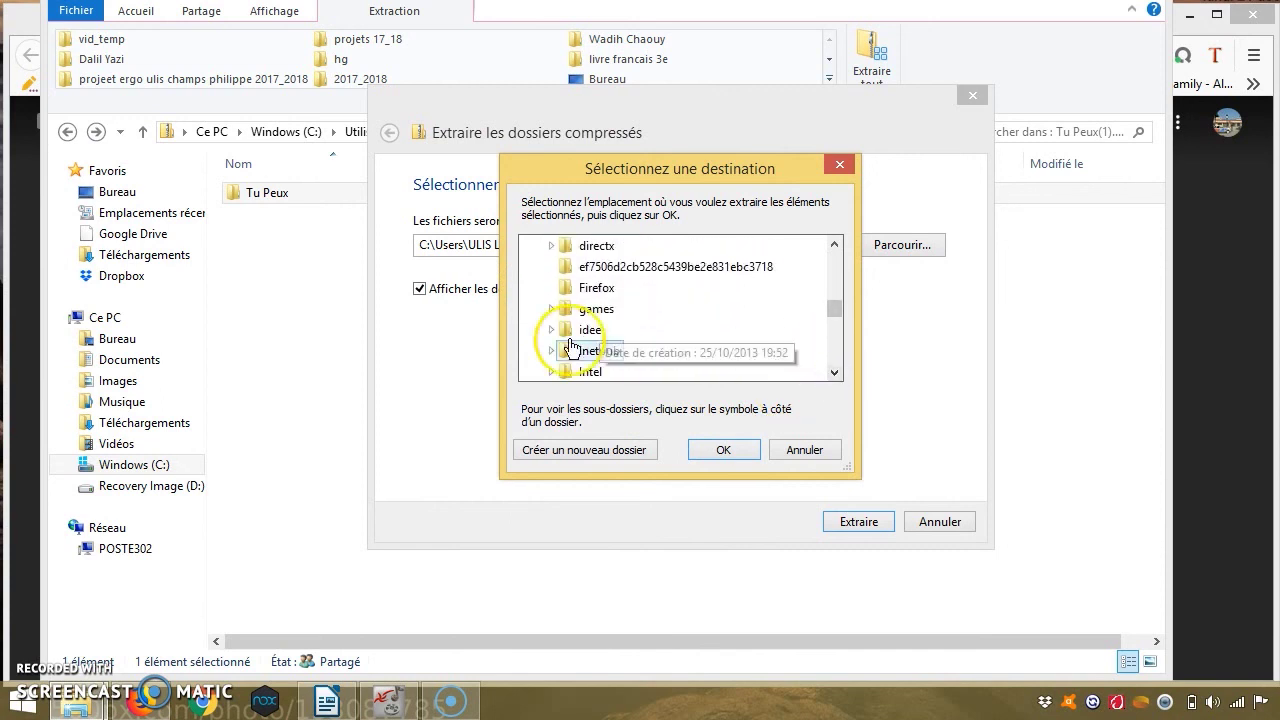
double_click(590, 340)
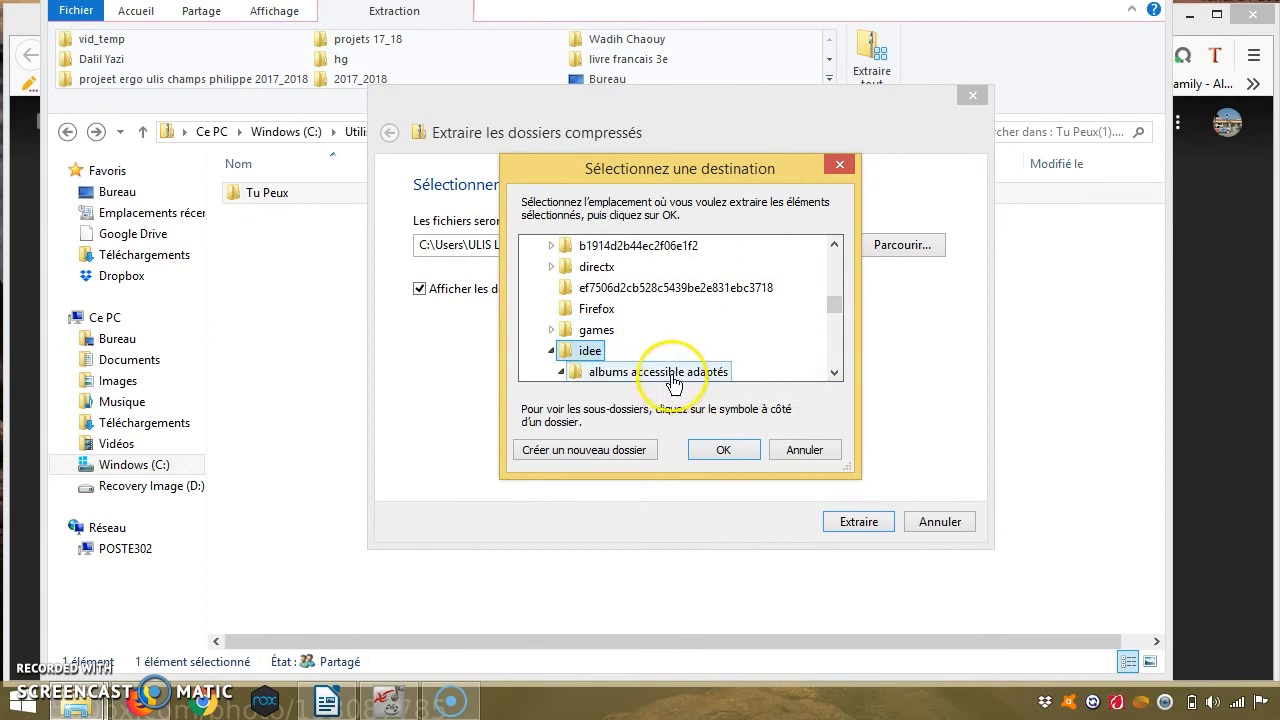
left_click(834, 373)
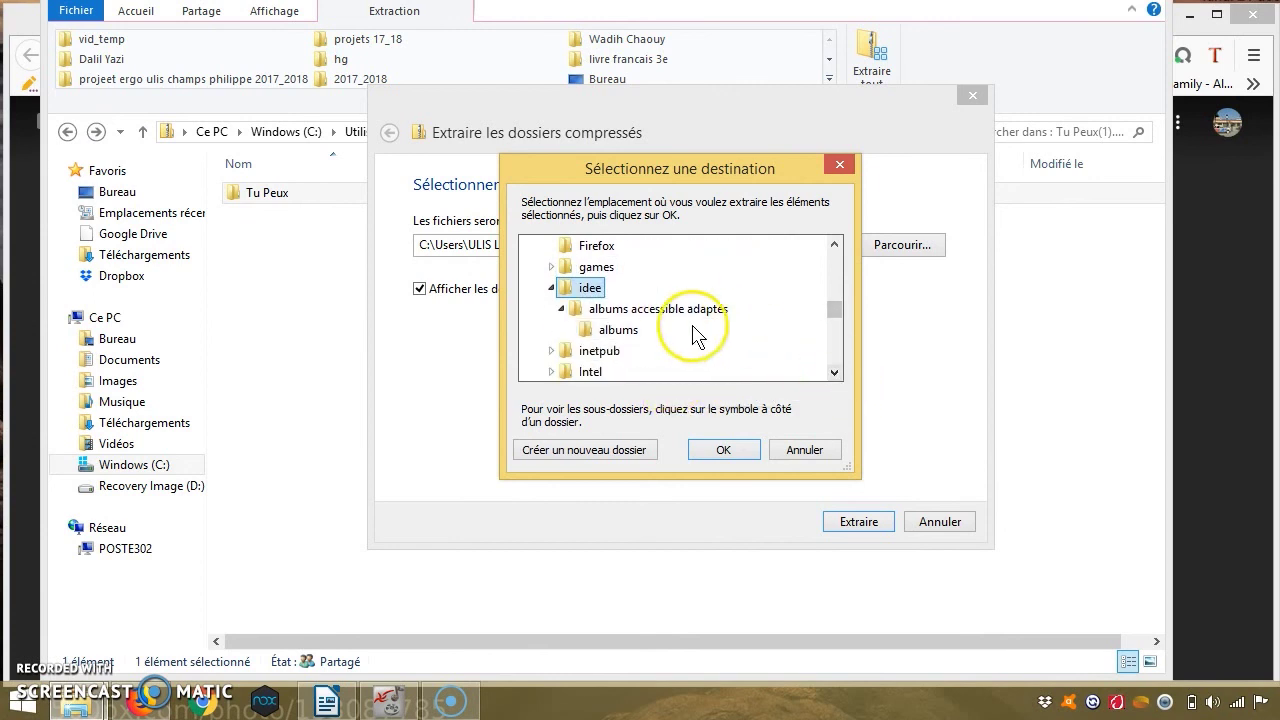
left_click(658, 316)
left_click(608, 338)
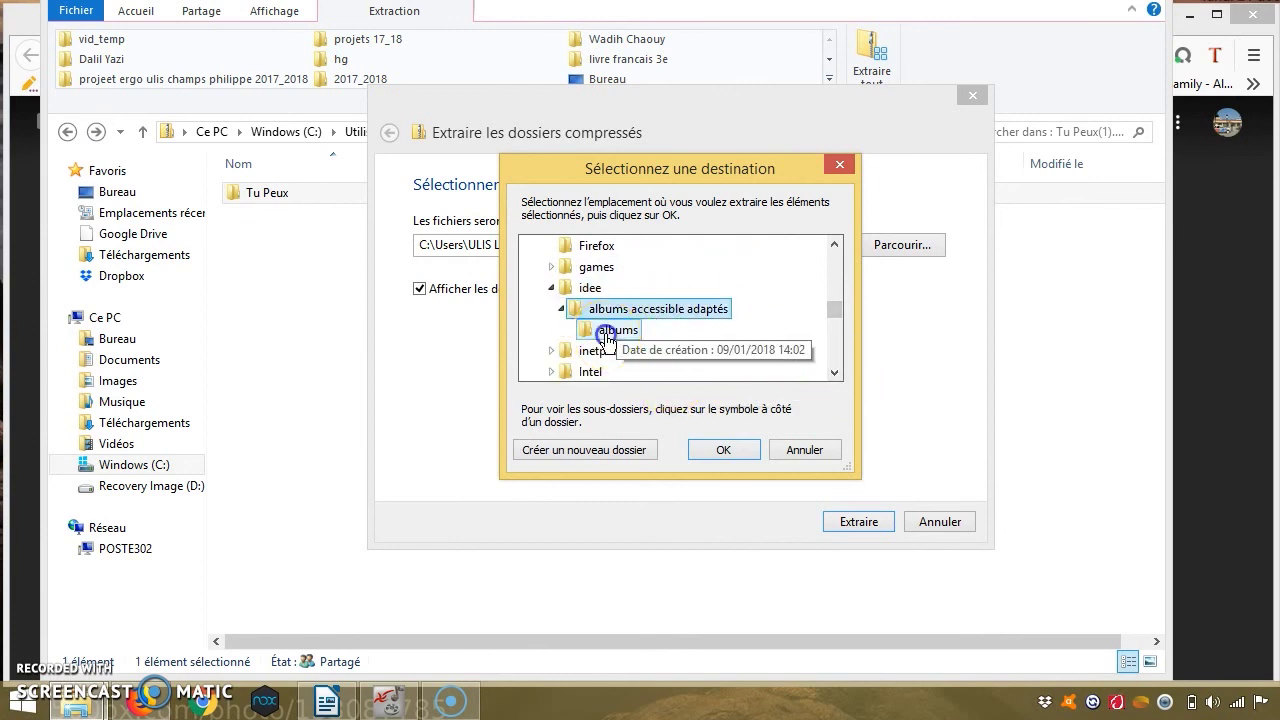
left_click(722, 452)
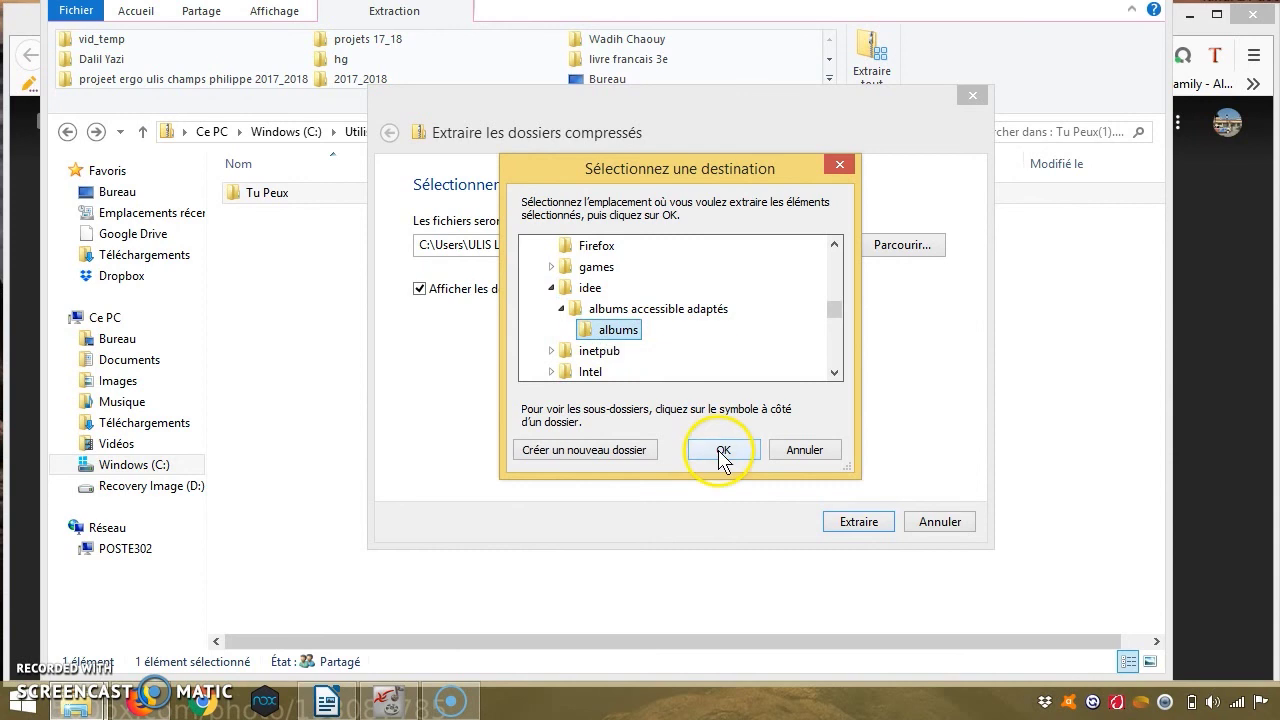
left_click(848, 524)
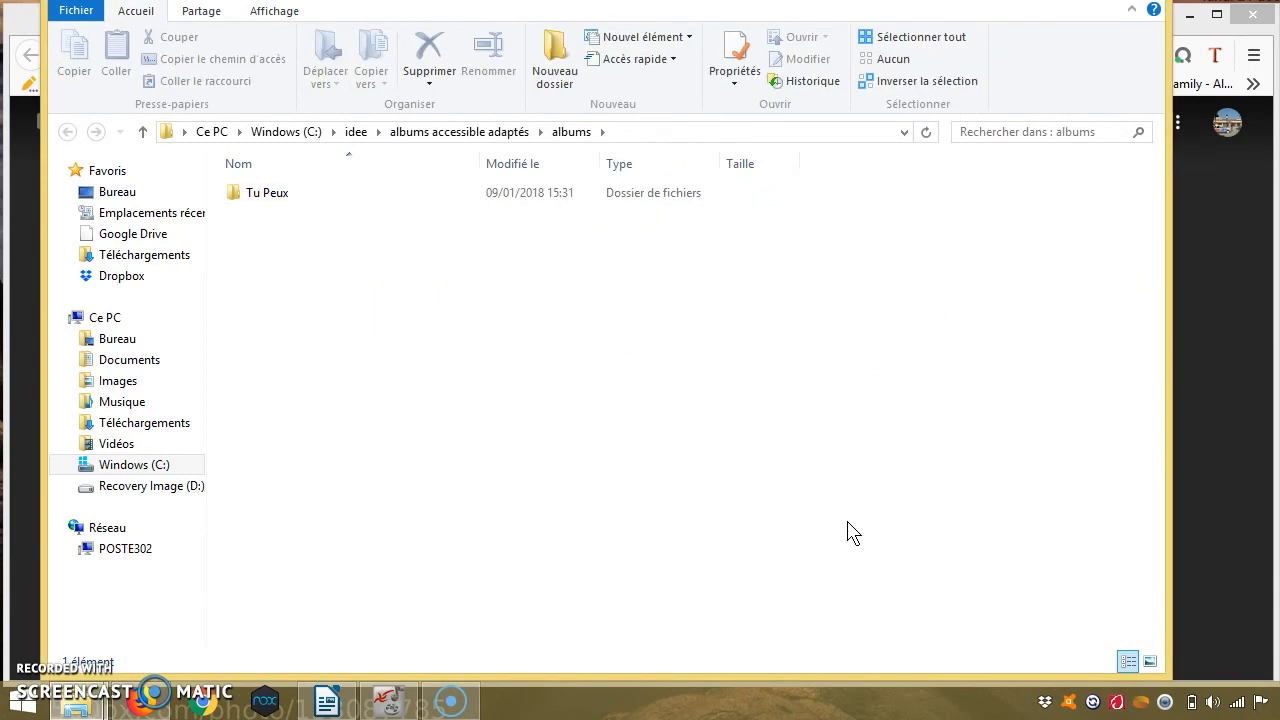
Check the albums accessible adaptés program folder, and examine the extracted Tu Peux folder's image and sound files in its albums subfolder.
left_click(439, 134)
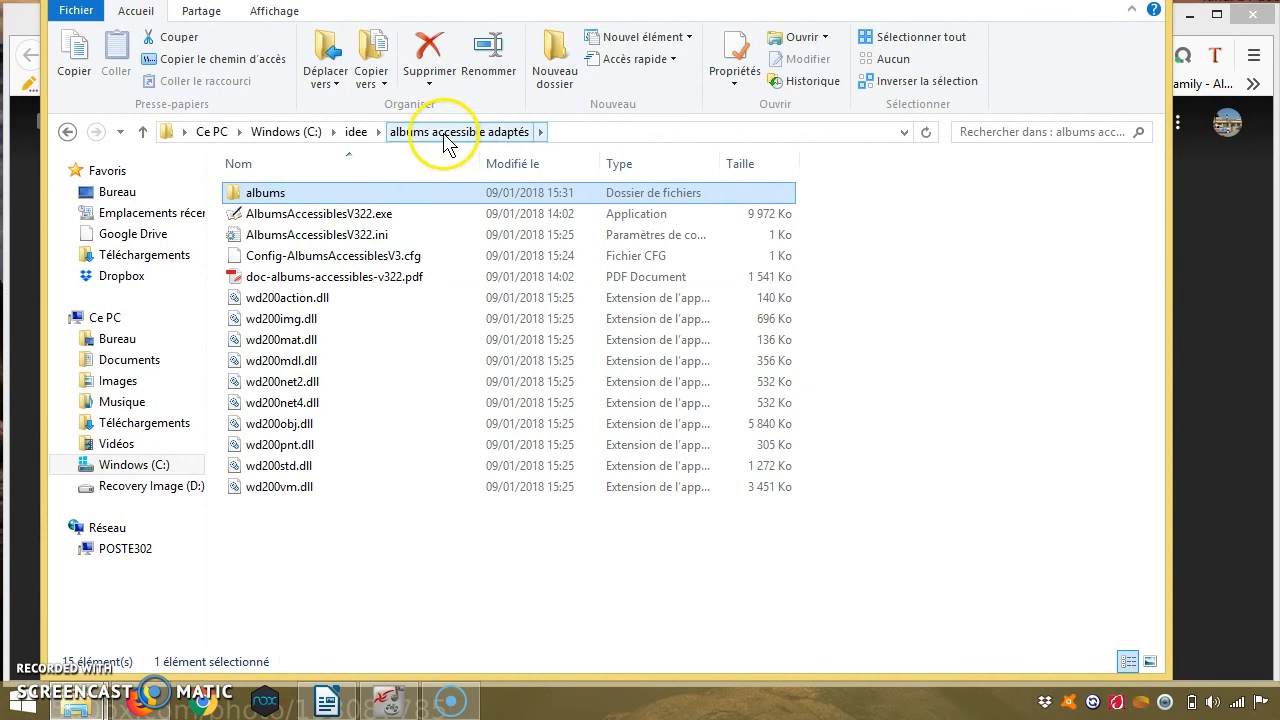
double_click(265, 193)
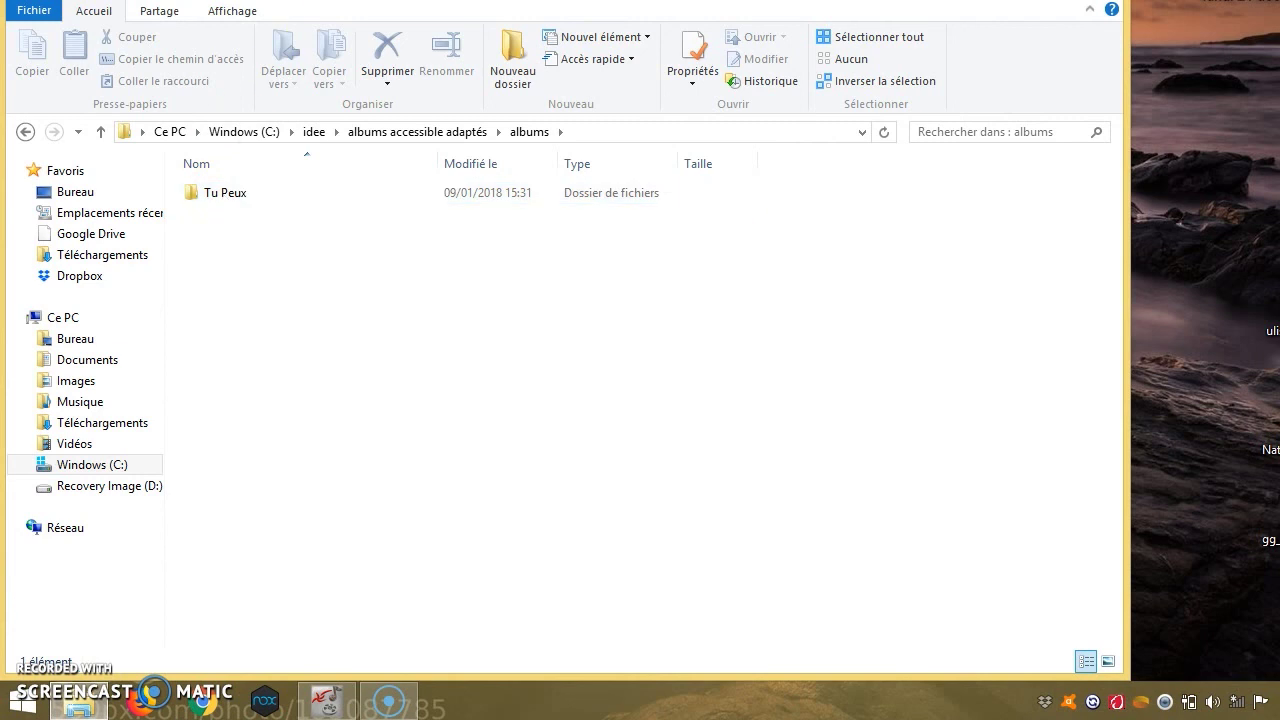
left_click_drag(318, 3, 343, 31)
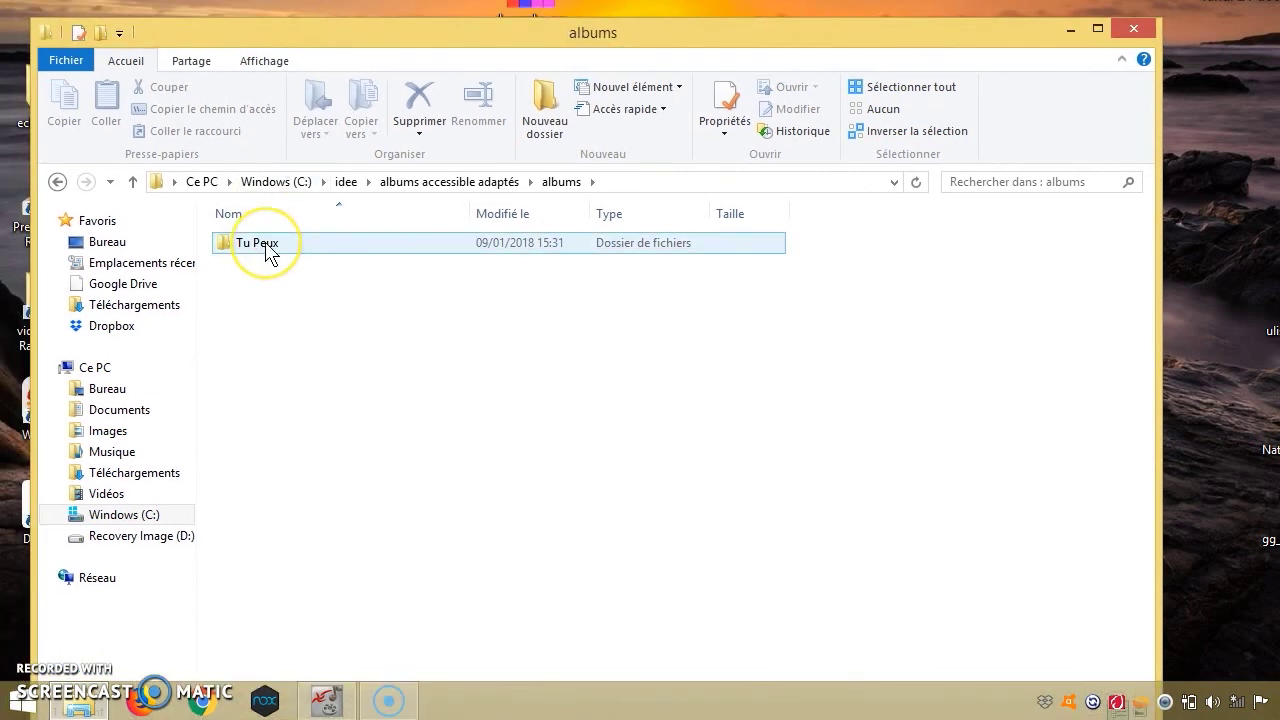
left_click(429, 229)
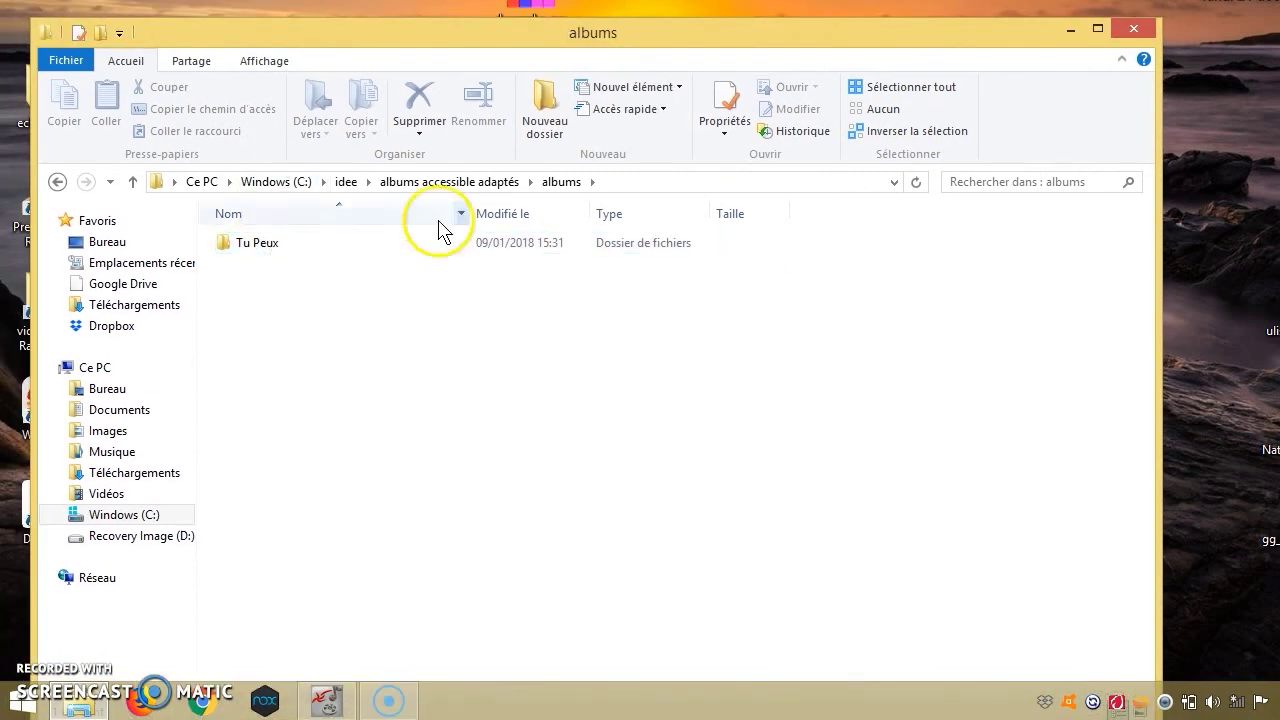
left_click(253, 246)
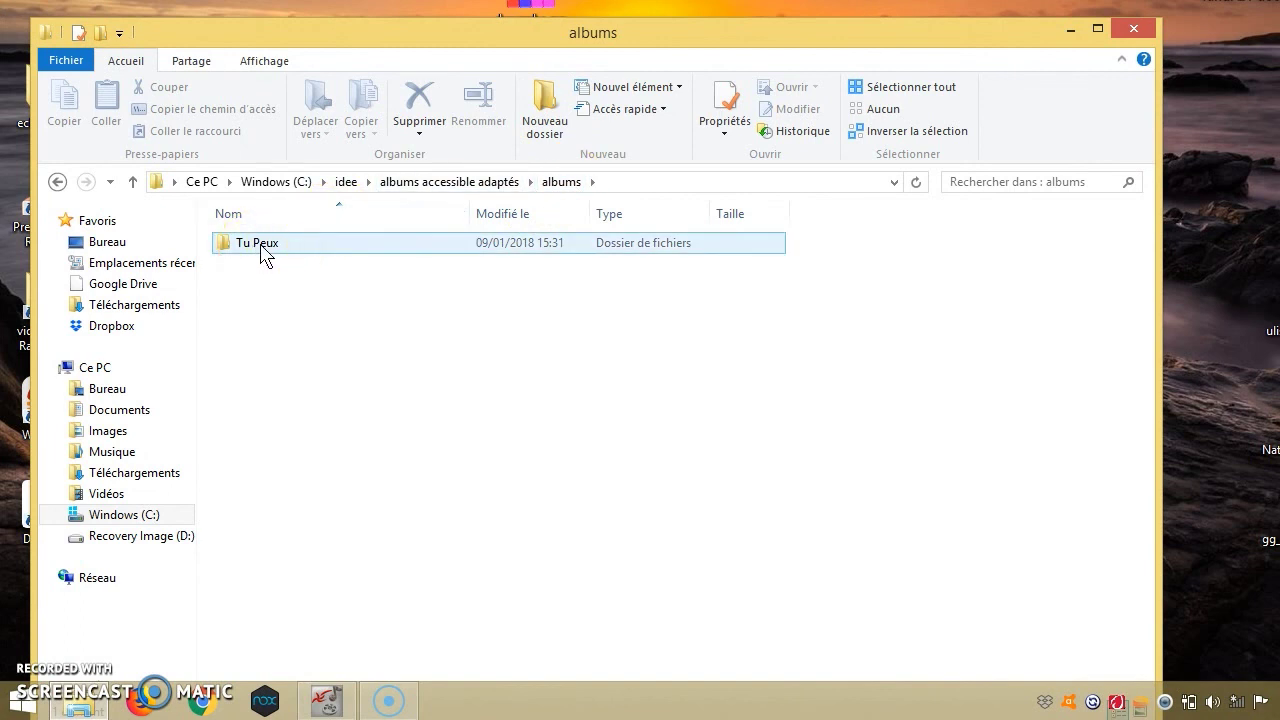
double_click(260, 246)
left_click(290, 250)
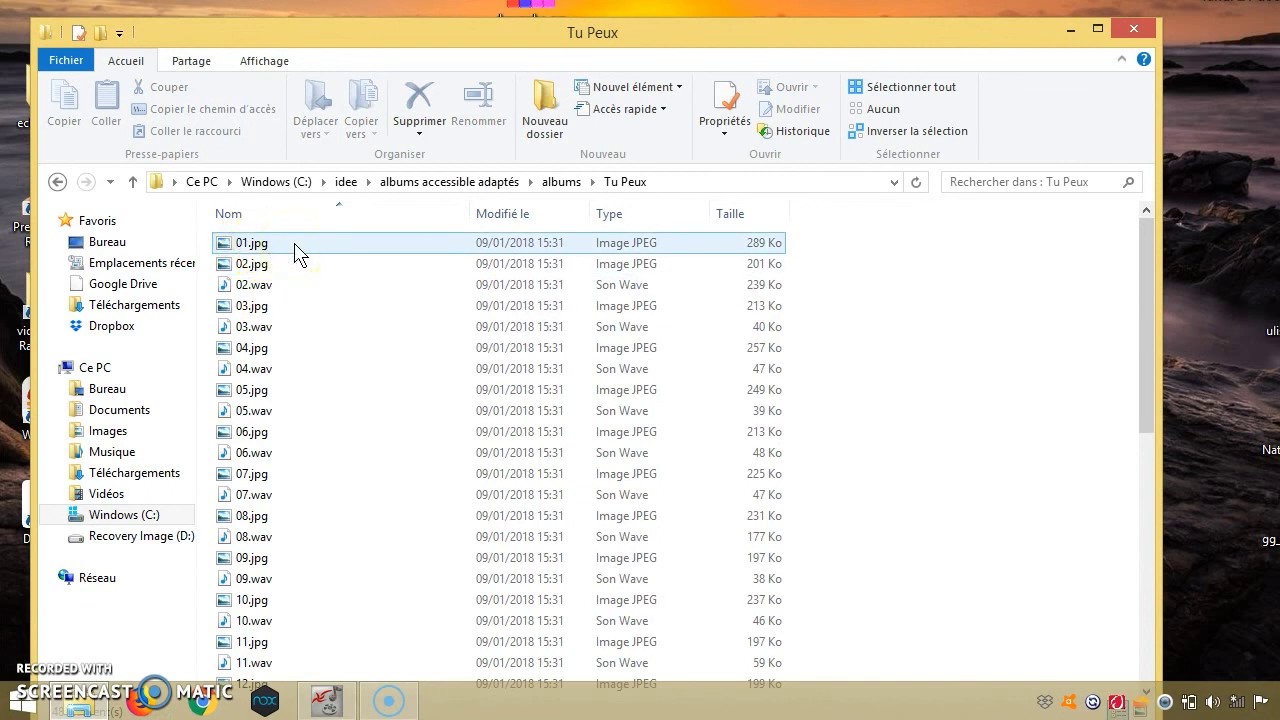
left_click(278, 286)
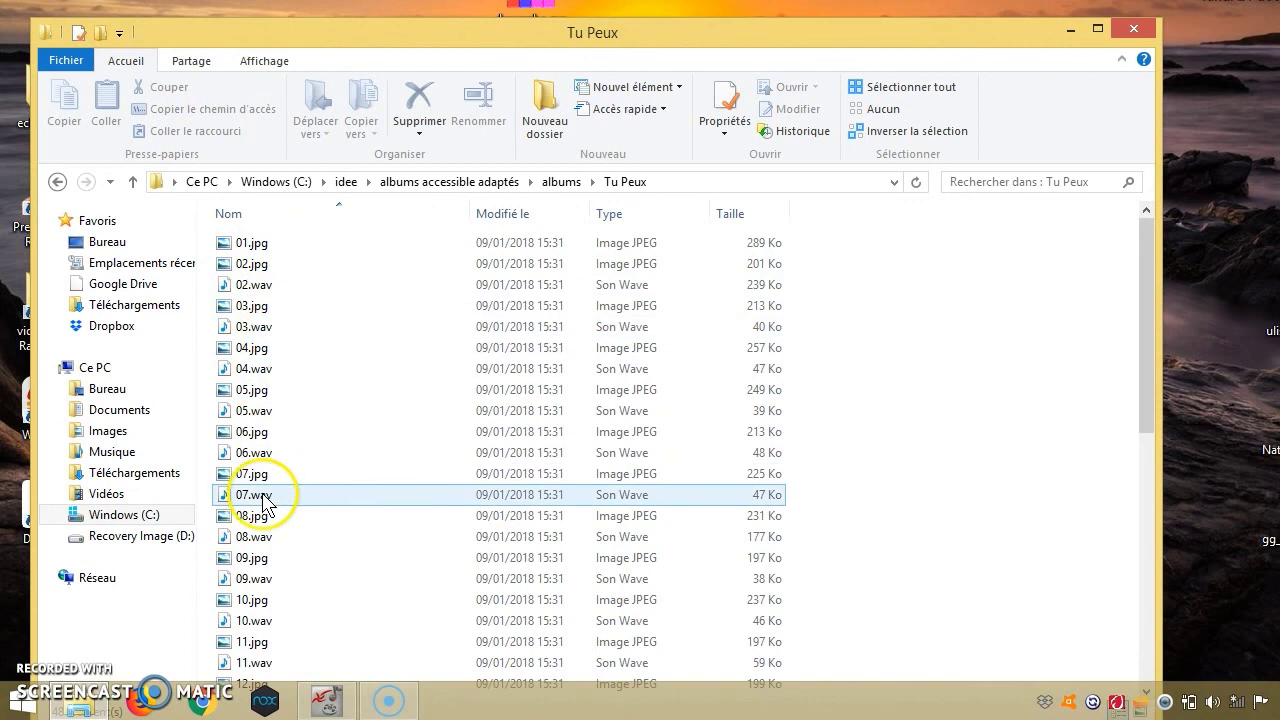
Preview the extracted Tu Peux images from 01.jpg through 06.jpg, and close the photo viewer and the folder window.
left_click(268, 312)
double_click(246, 243)
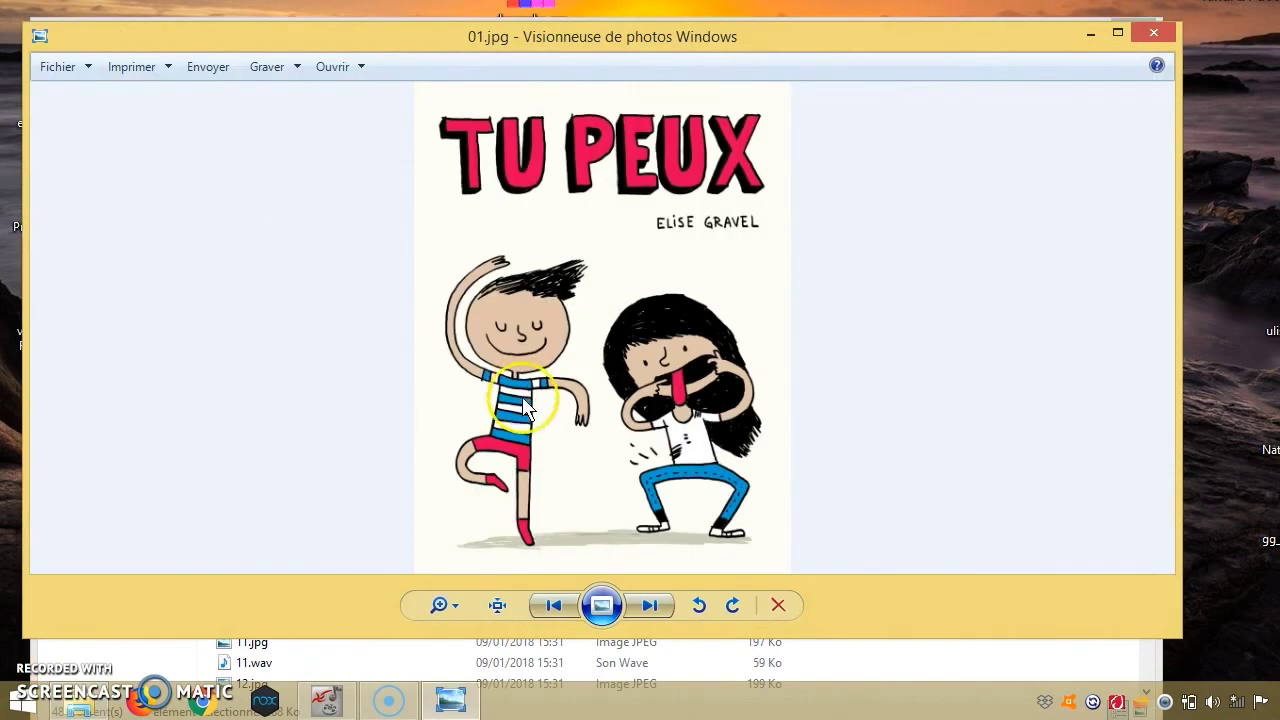
left_click(652, 606)
left_click(657, 614)
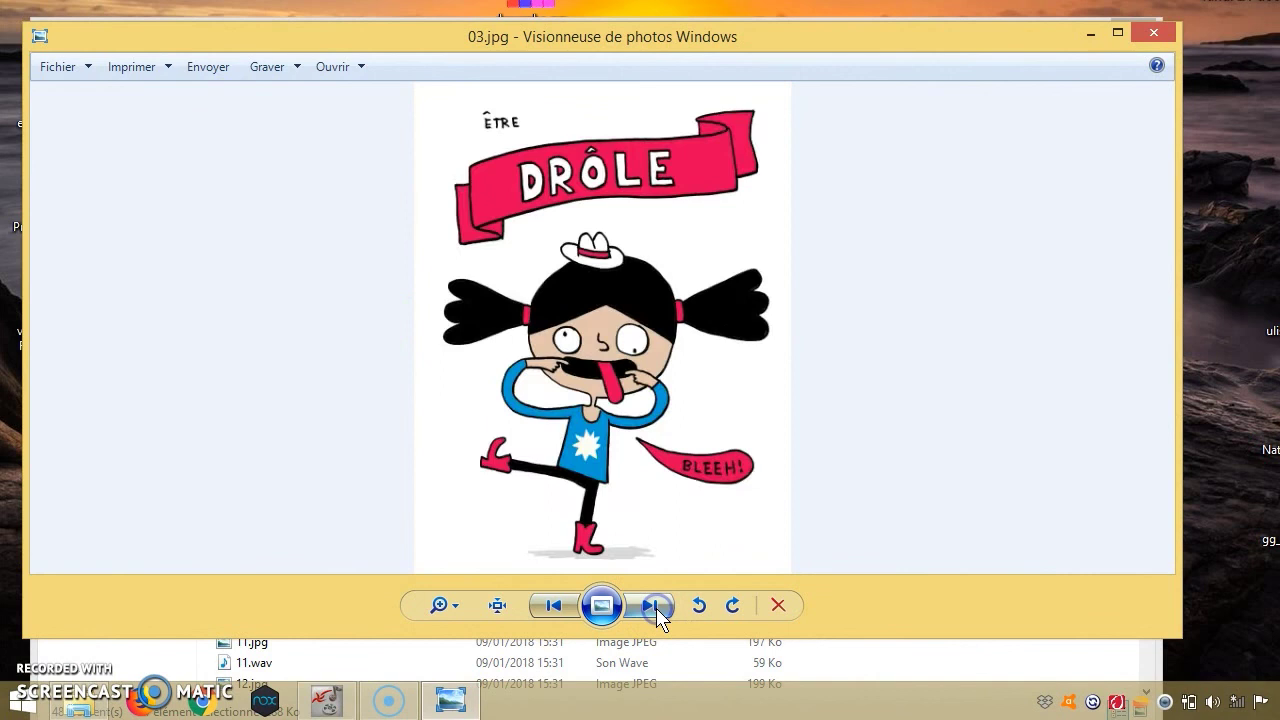
left_click(657, 614)
left_click(657, 614)
left_click(657, 614)
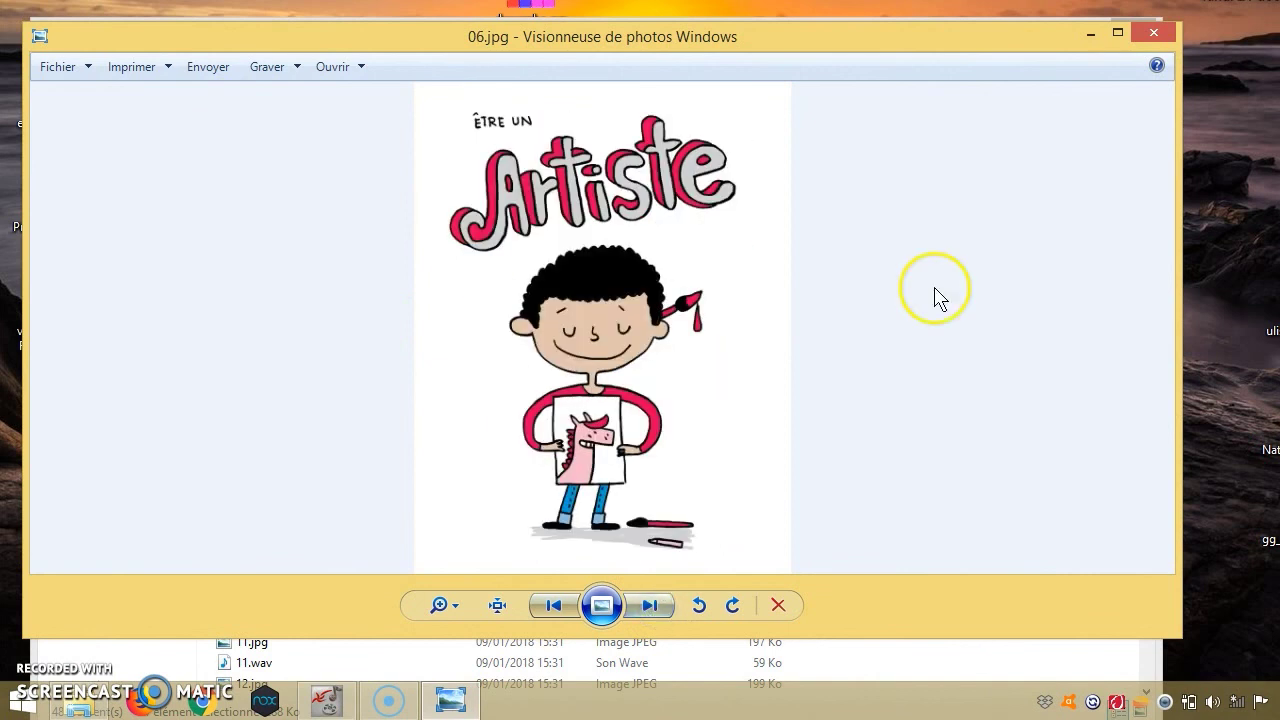
left_click(1156, 36)
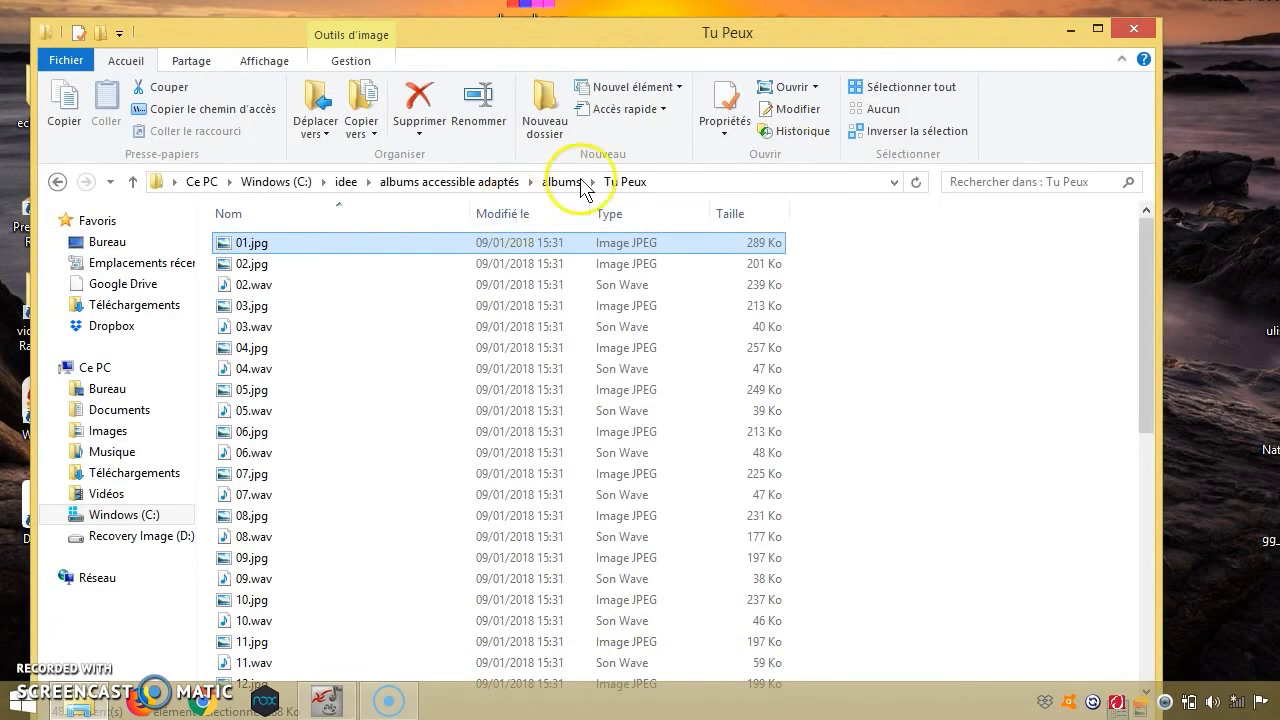
left_click(1141, 27)
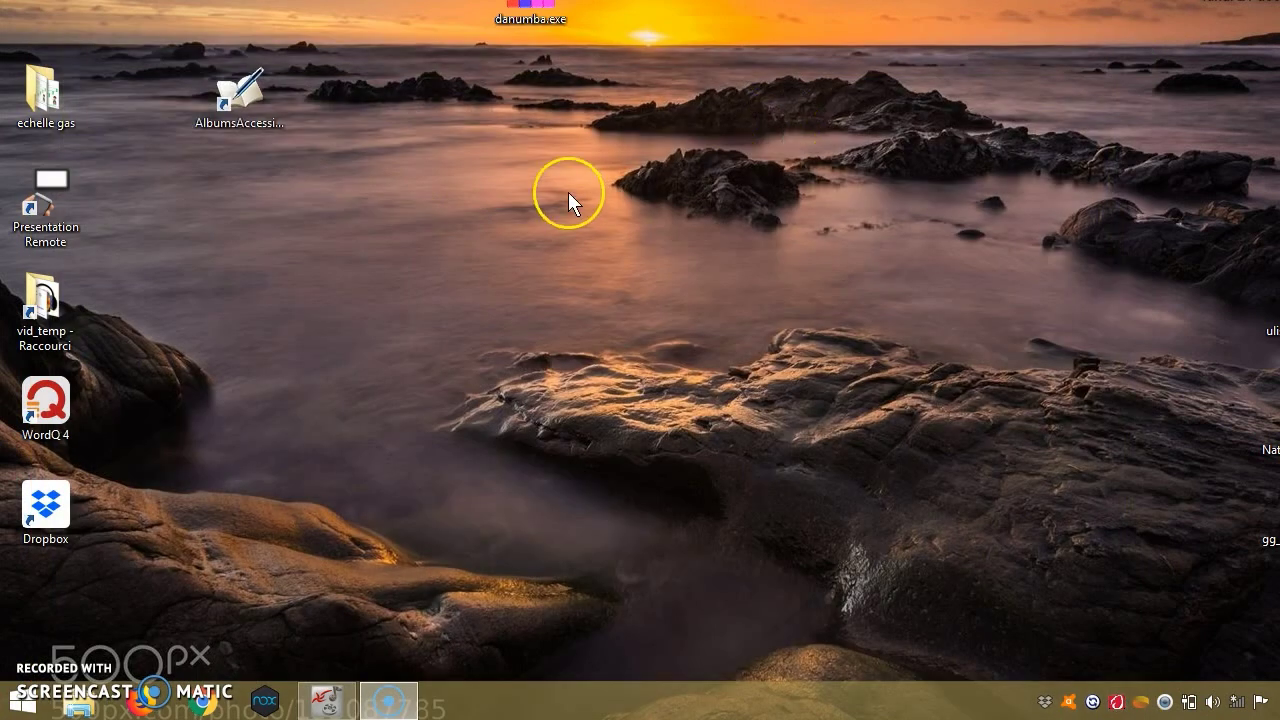
Launch Albums Accessibles from its desktop shortcut, start the program and open the Tu Peux album on its cover.
double_click(238, 100)
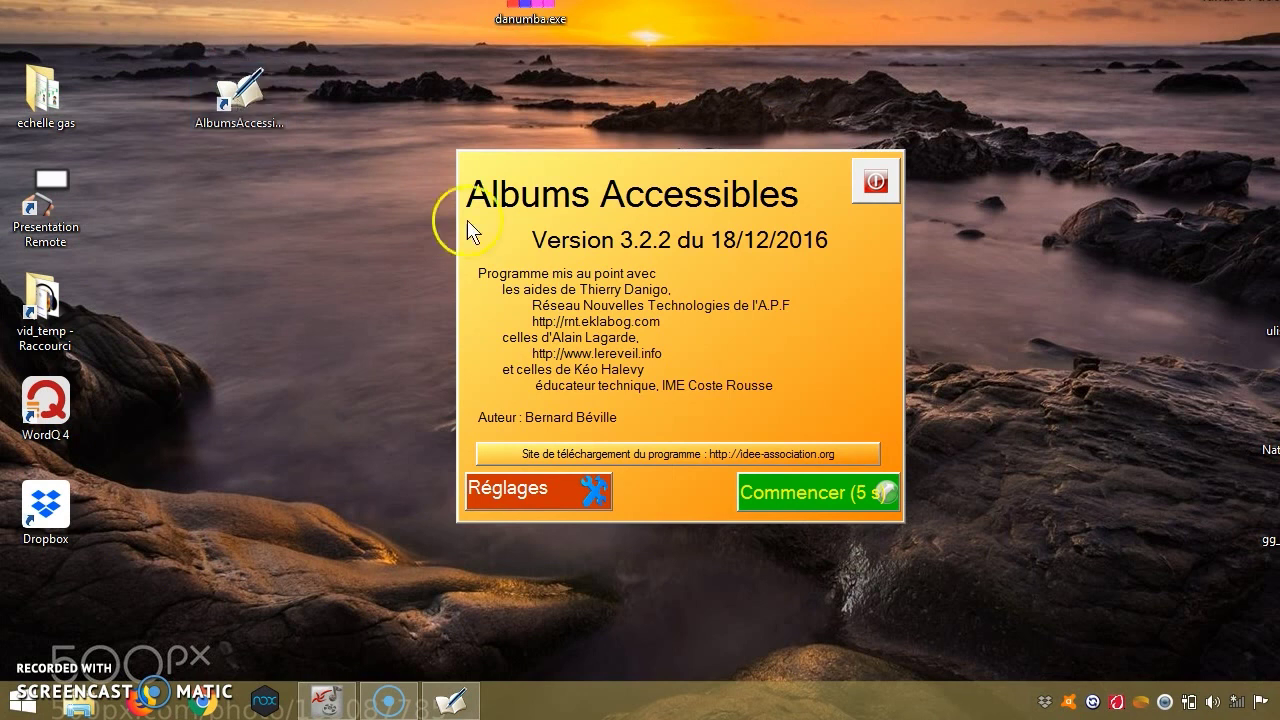
left_click(790, 494)
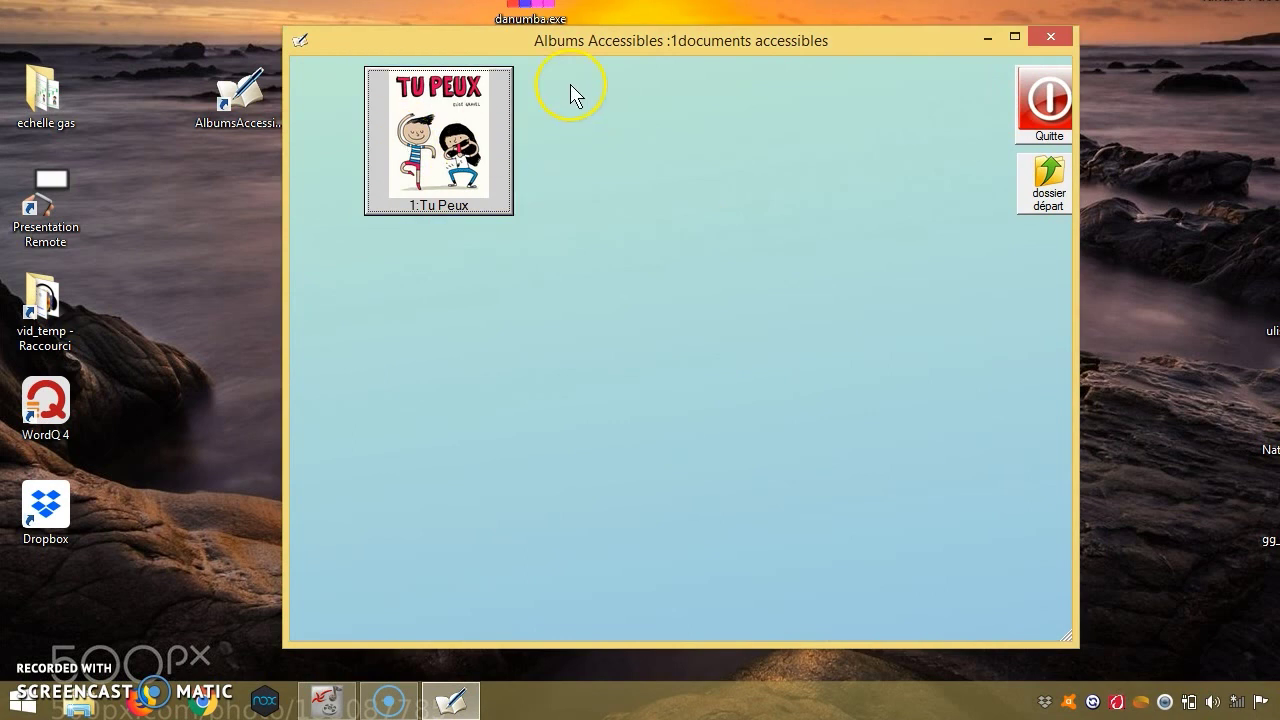
left_click(413, 145)
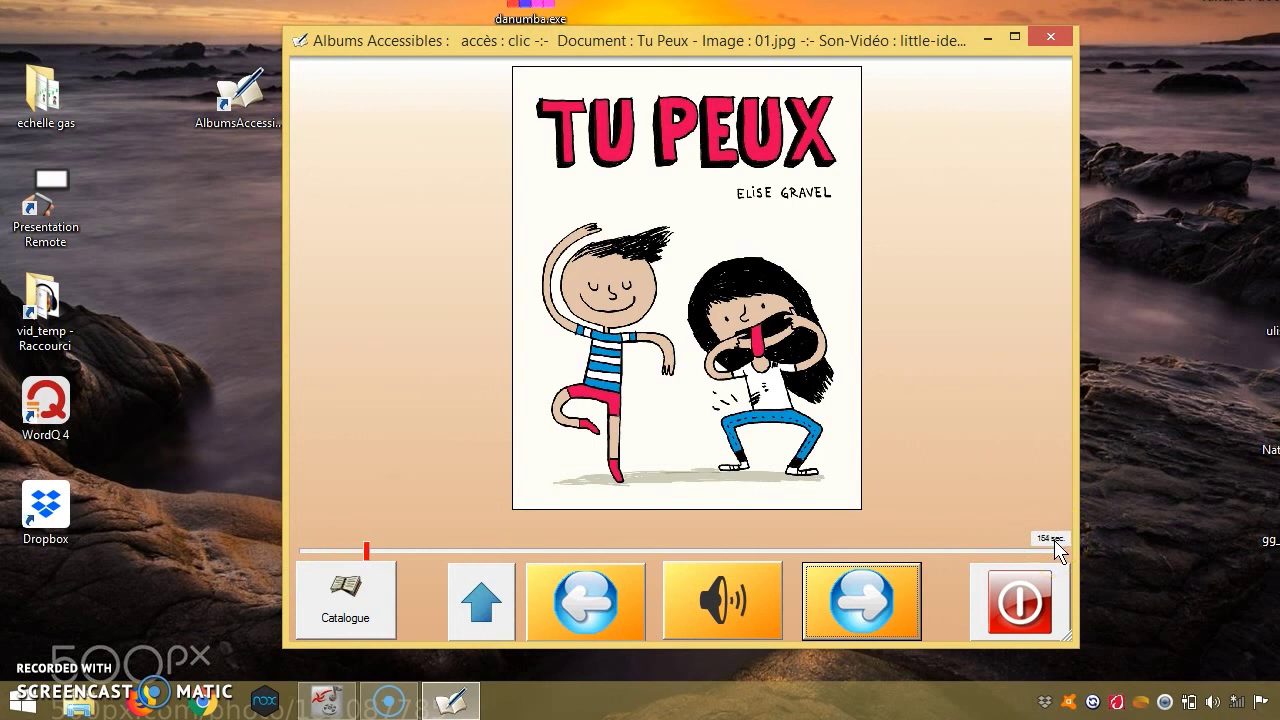
left_click(776, 323)
left_click(610, 543)
left_click(740, 183)
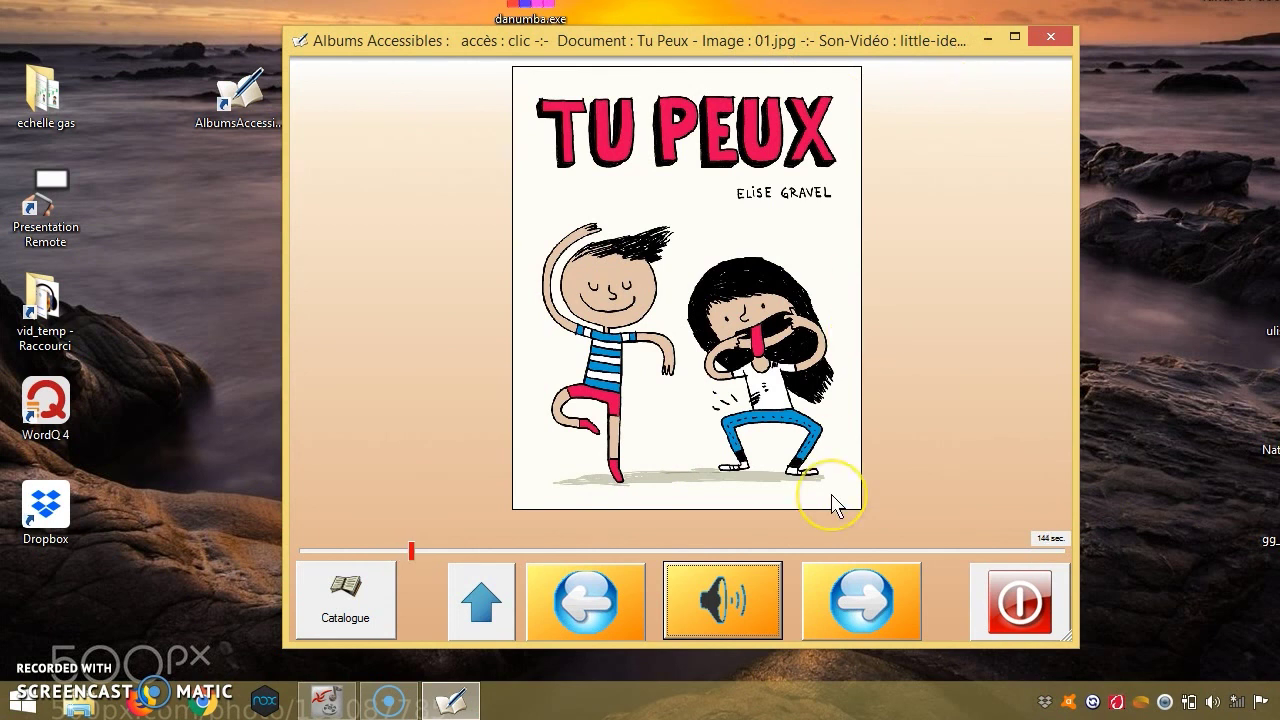
Page forward through the Tu Peux album from the cover to the Artiste page, and return to the catalogue.
left_click(866, 610)
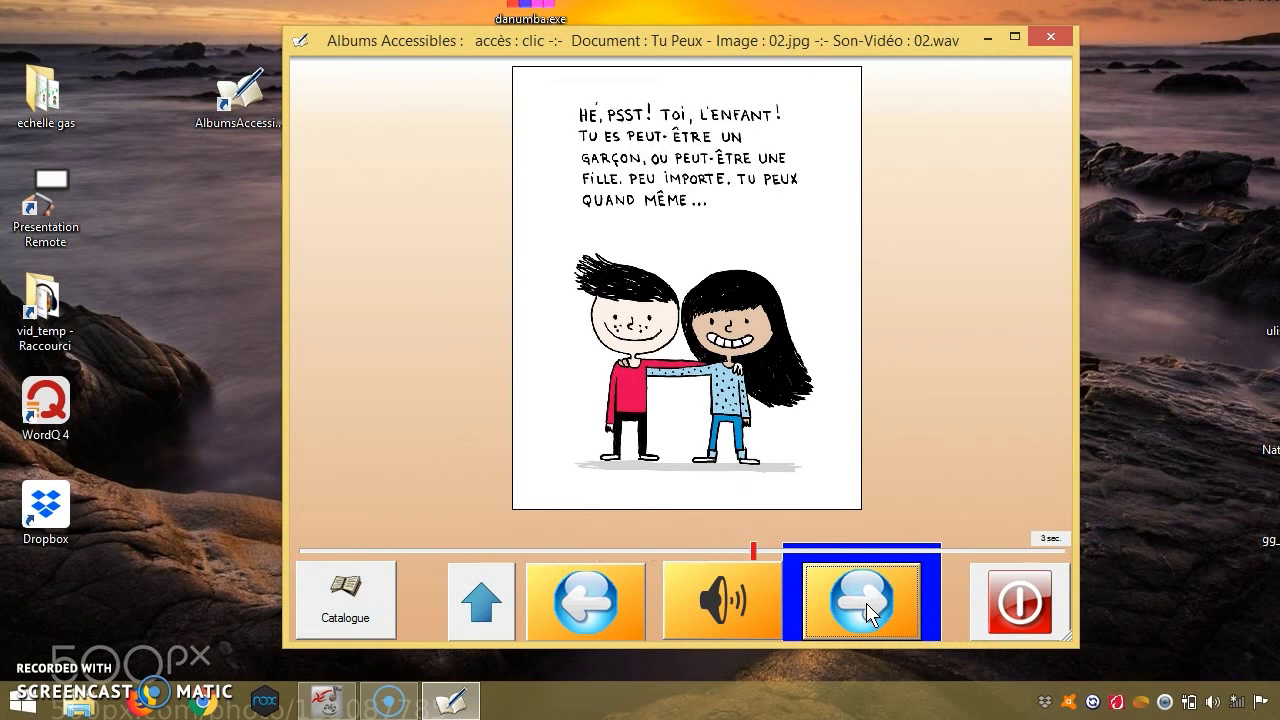
left_click(866, 610)
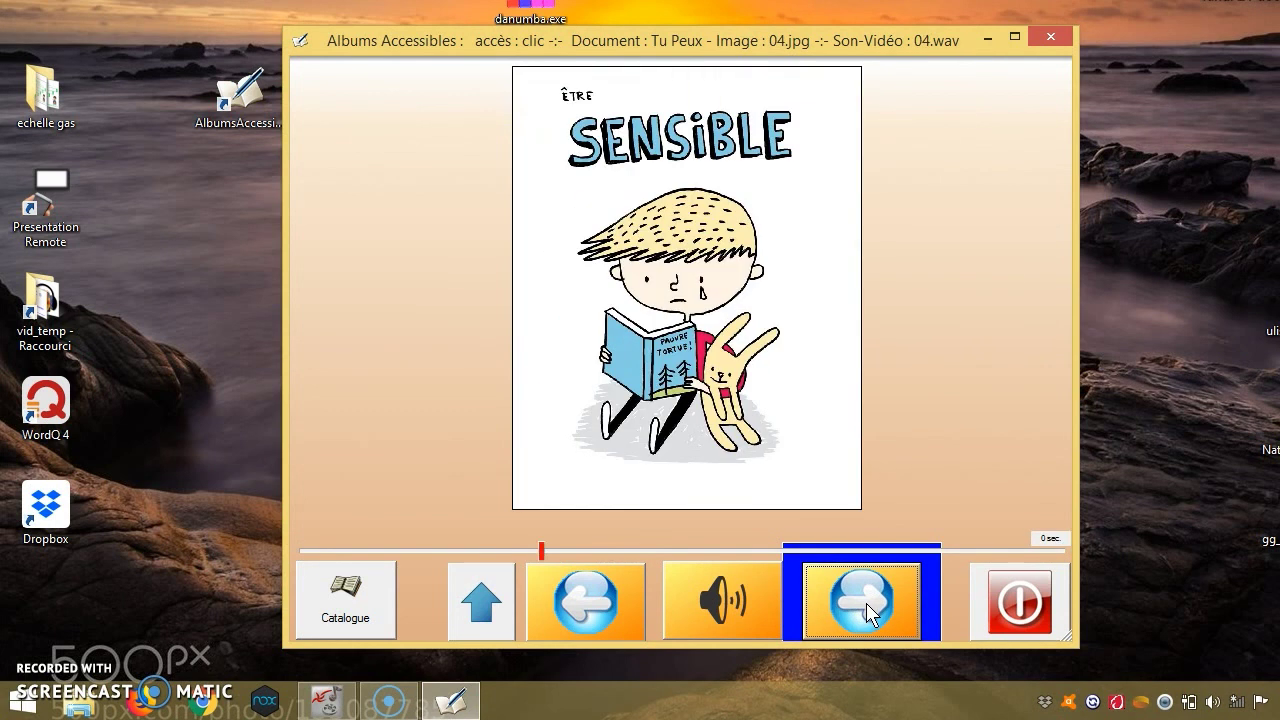
left_click(866, 610)
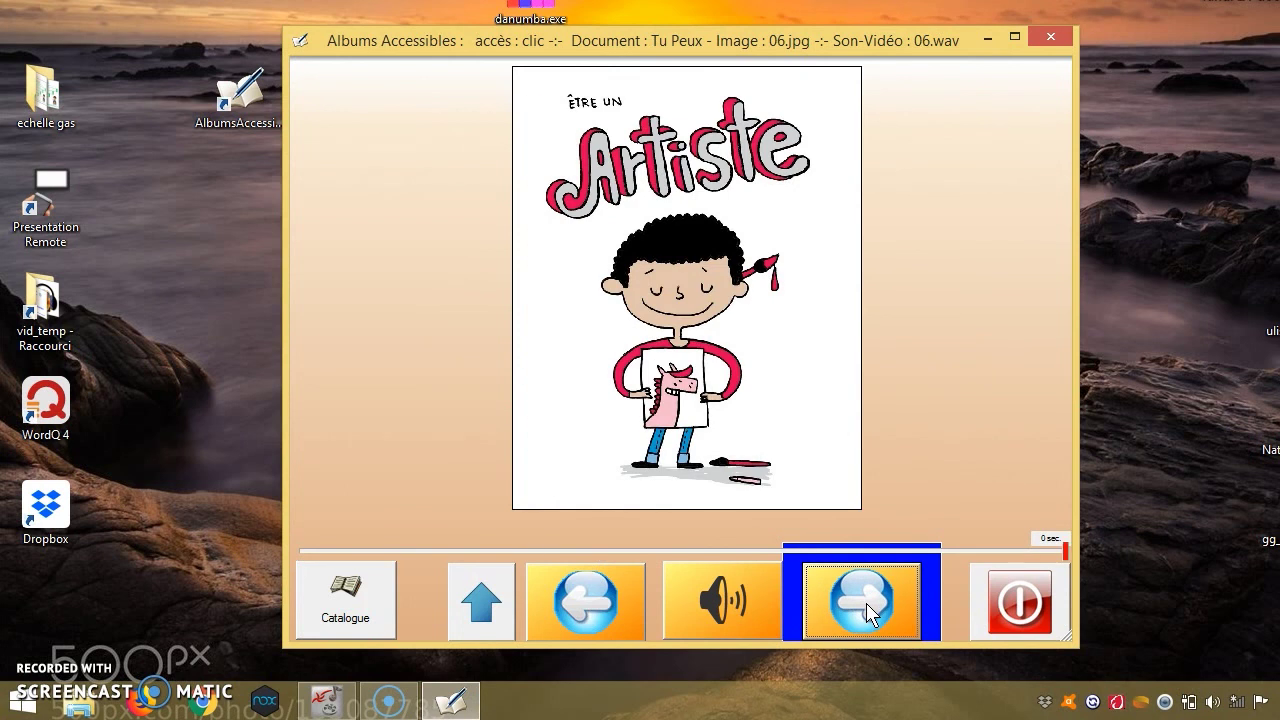
left_click(347, 598)
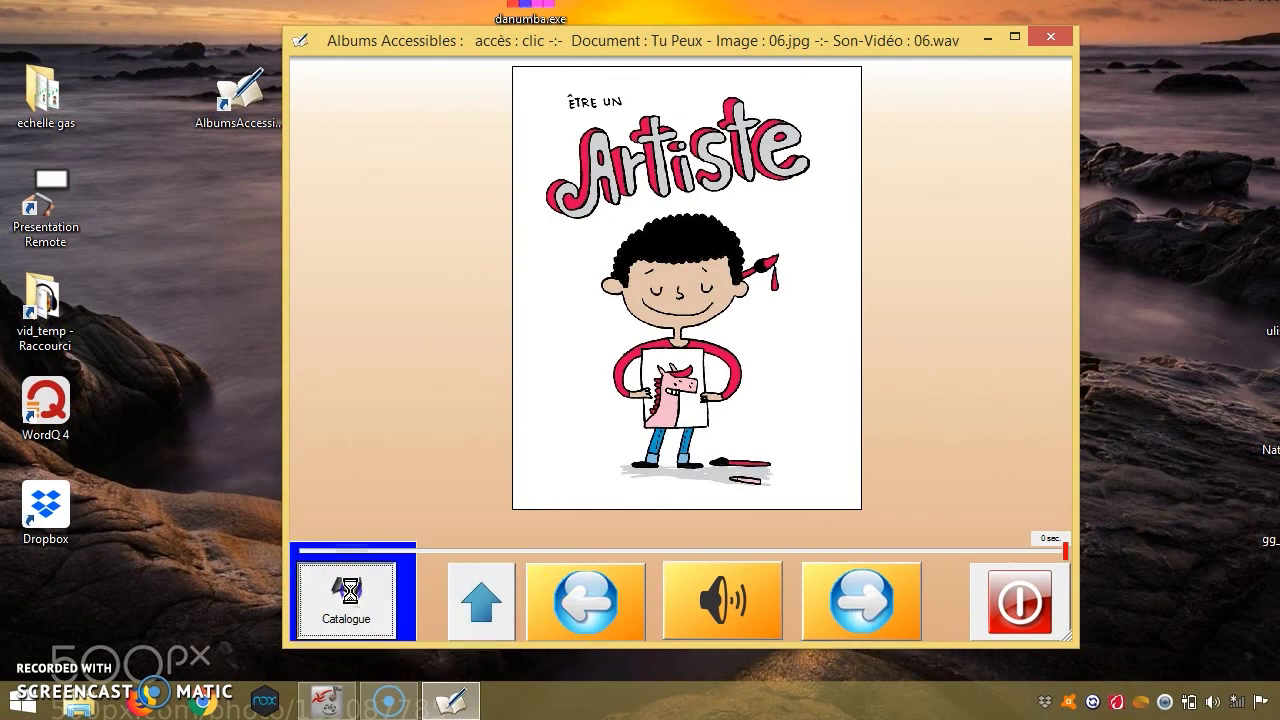